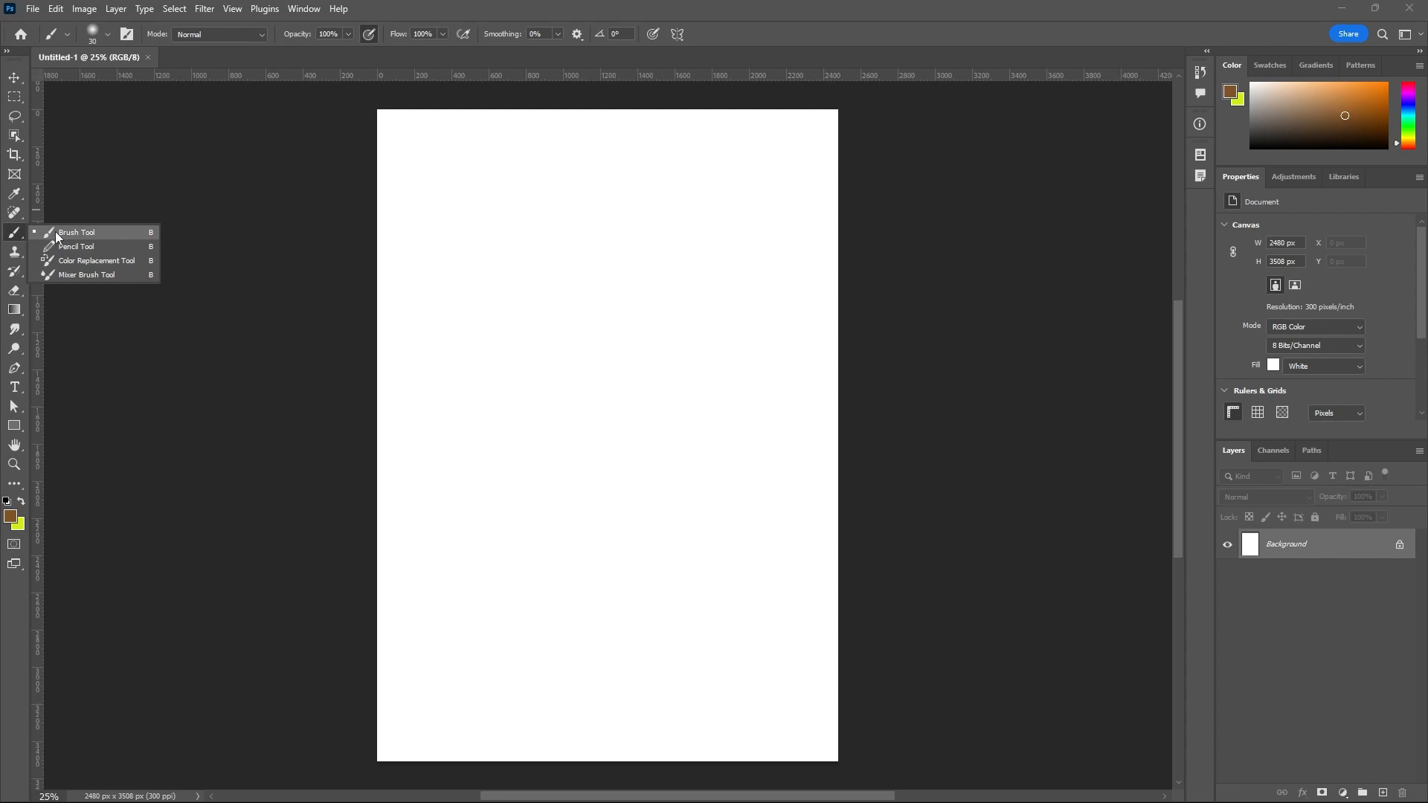
Cycle through the Pencil, Color Replacement and Mixer Brush tools in the brush tool group, returning to the Brush tool.
{"action": "left_click", "coordinate": [57, 233]}
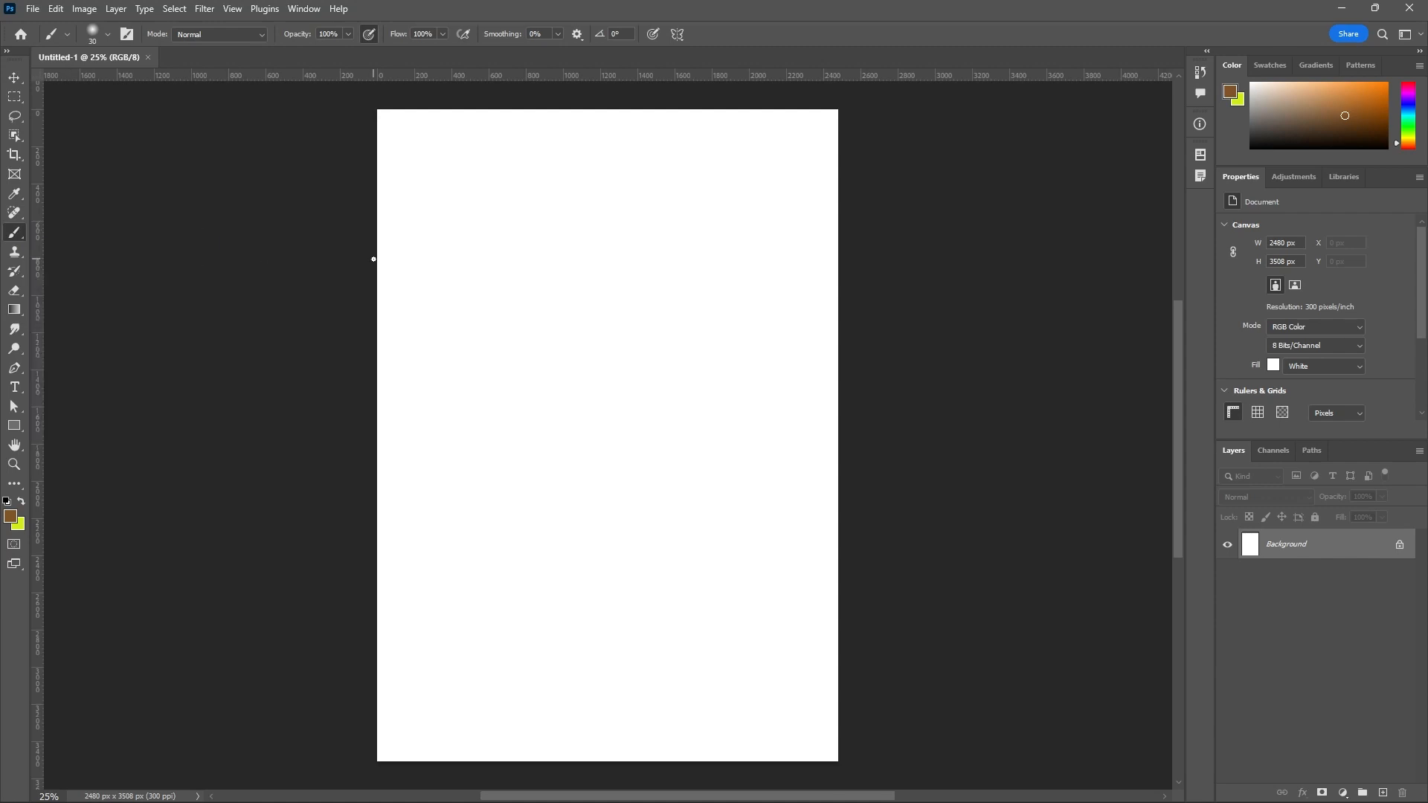
{"action": "key", "text": "shift+b"}
{"action": "key", "text": "shift+b"}
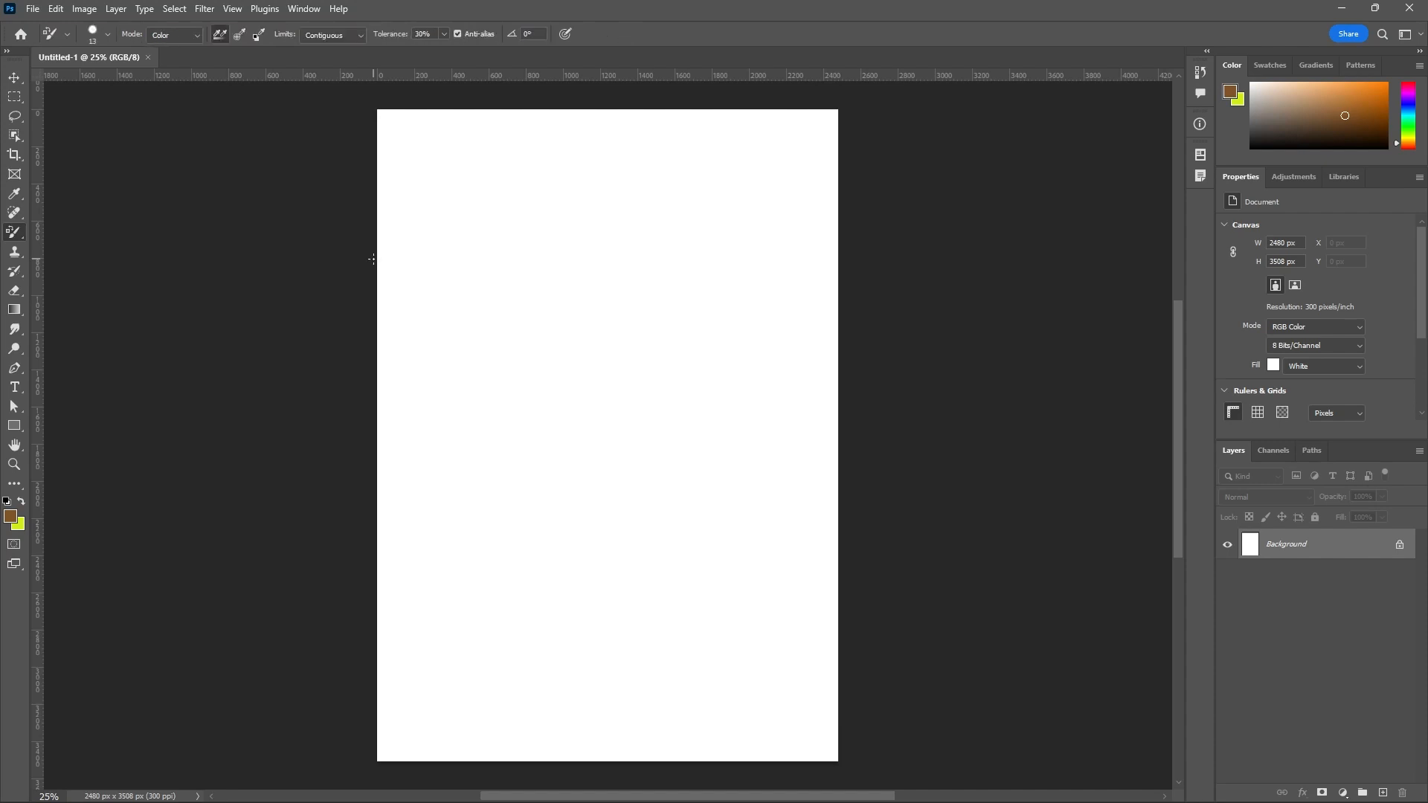
{"action": "key", "text": "shift+b"}
{"action": "key", "text": "shift+b"}
{"action": "key", "text": "shift+b"}
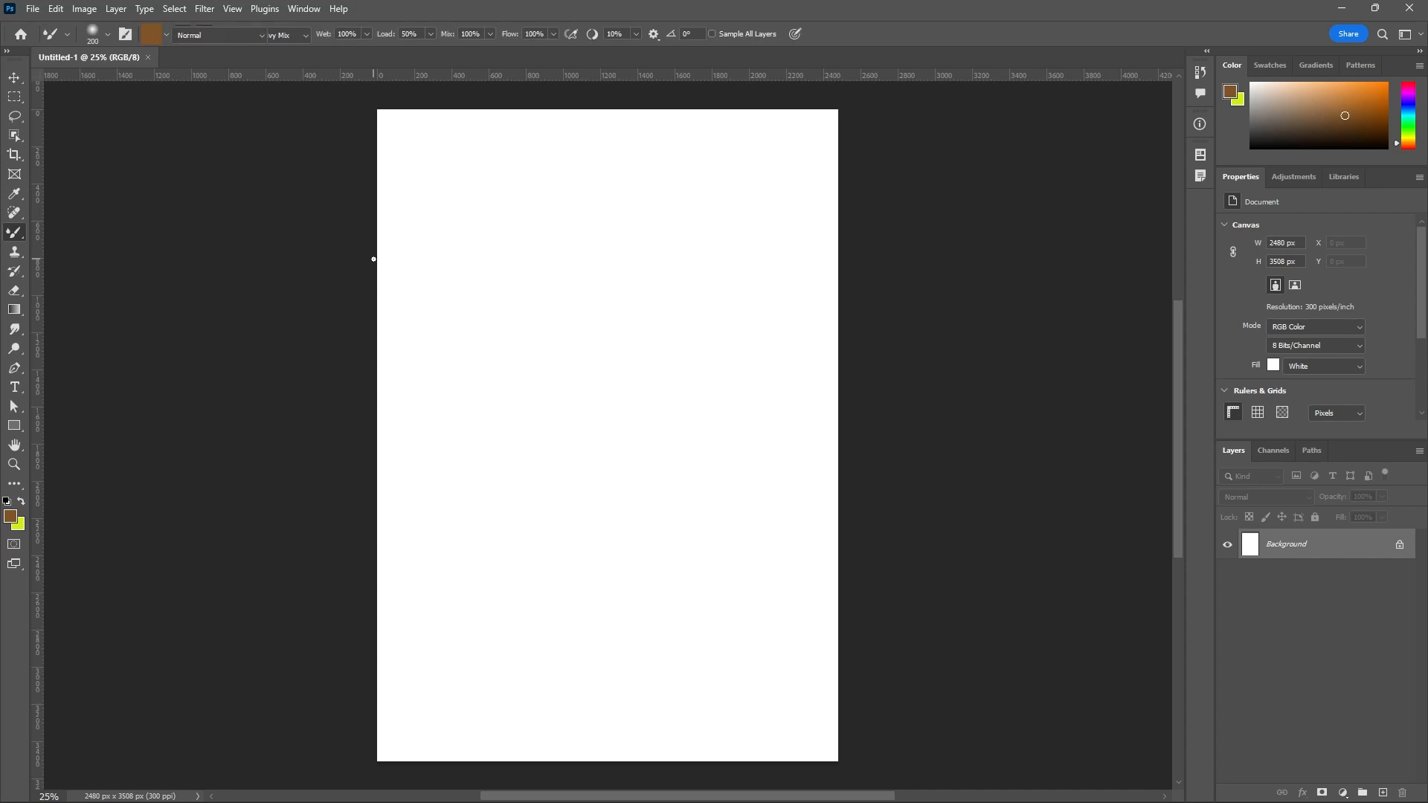
{"action": "key", "text": "shift+b"}
{"action": "key", "text": "shift+b"}
{"action": "key", "text": "shift+b"}
{"action": "key", "text": "shift+b"}
{"action": "key", "text": "shift+b"}
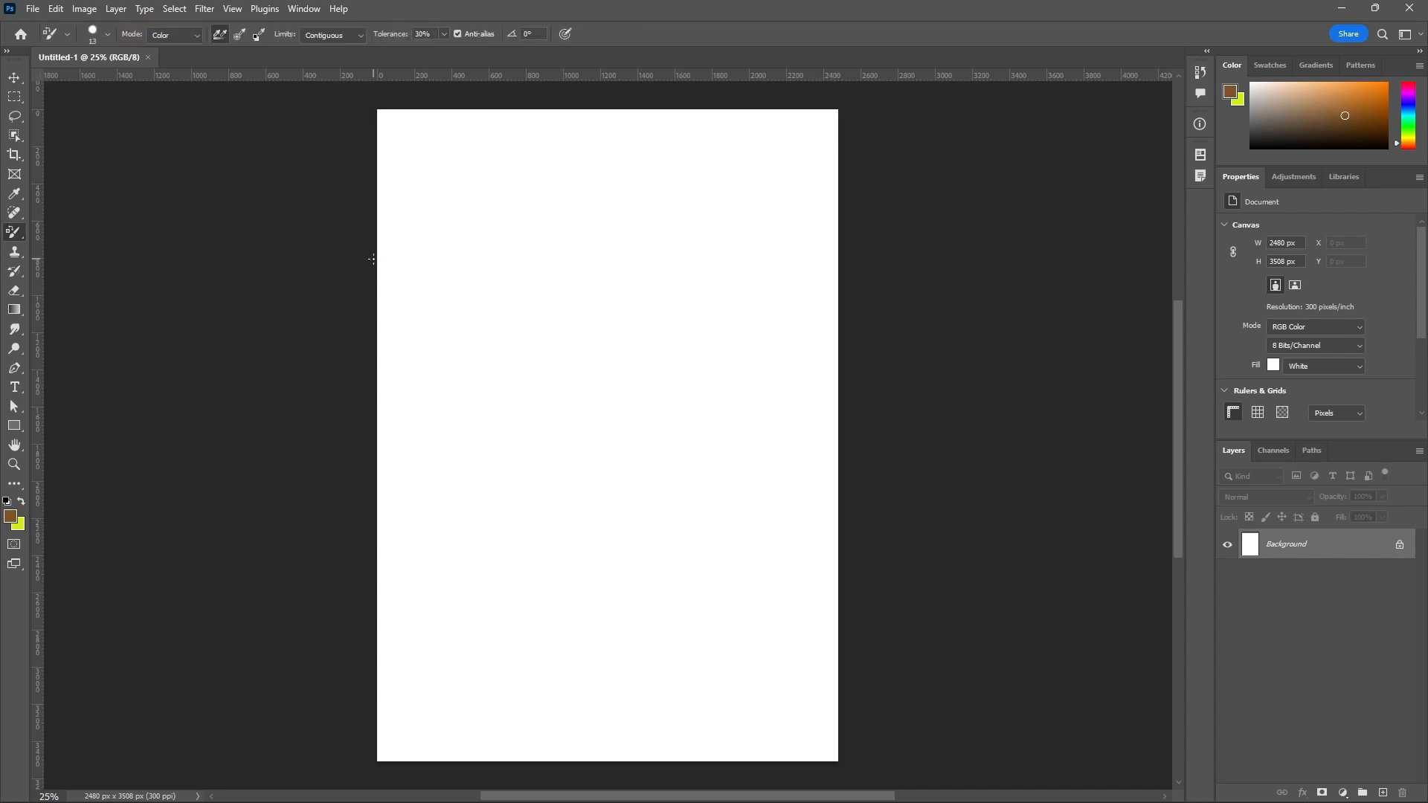
{"action": "key", "text": "shift+b"}
{"action": "key", "text": "shift+b"}
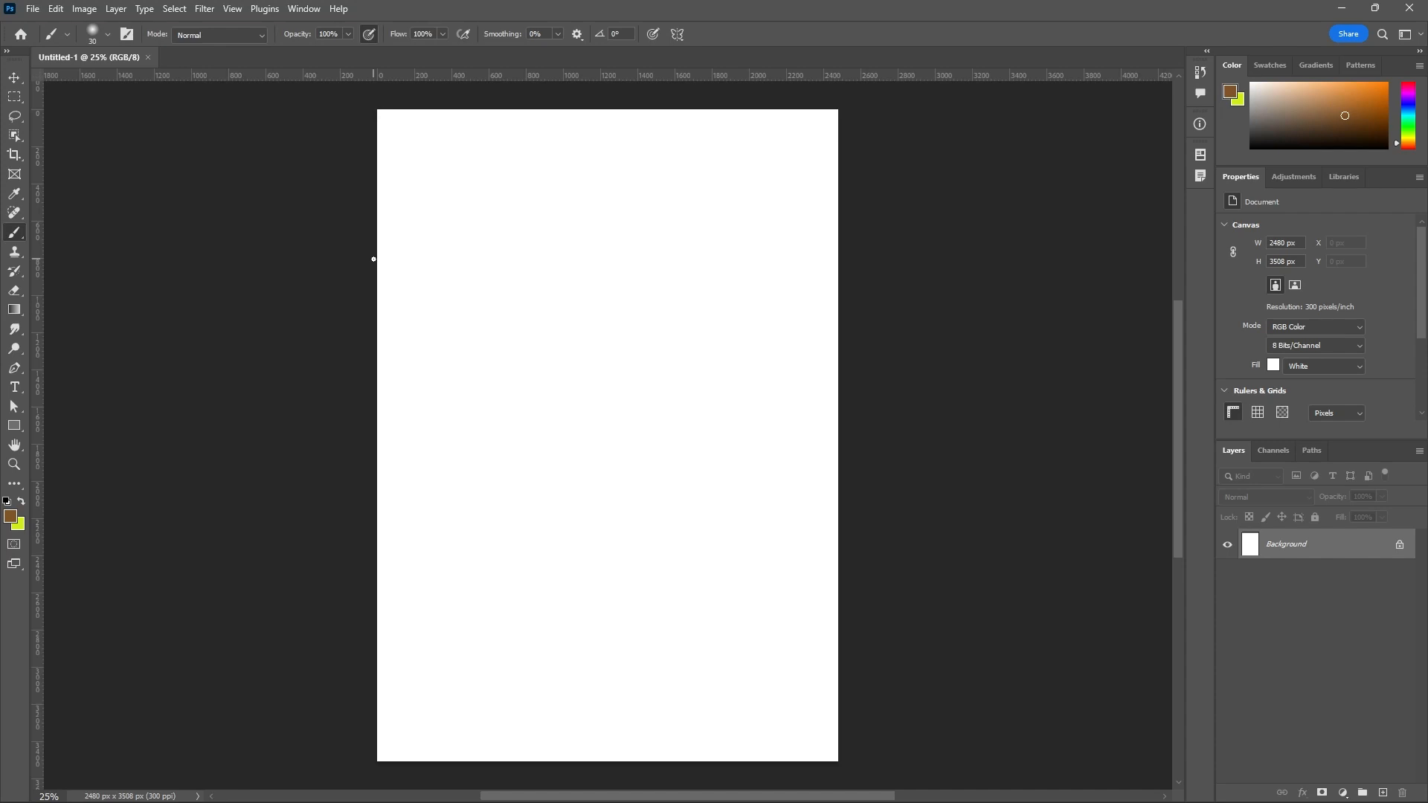
Choose the Brush tool from the brush tool group.
{"action": "right_click", "coordinate": [15, 235]}
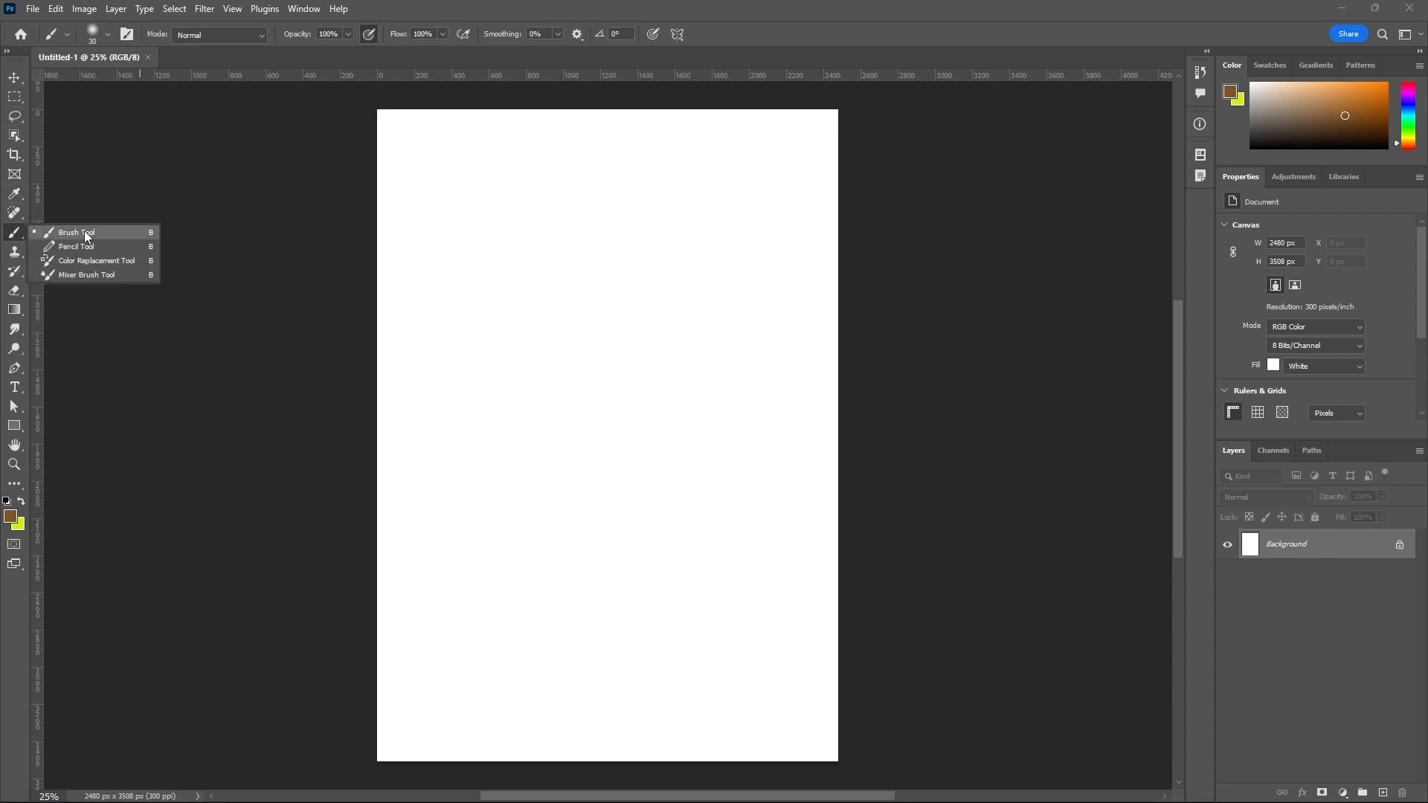
{"action": "left_click", "coordinate": [84, 234]}
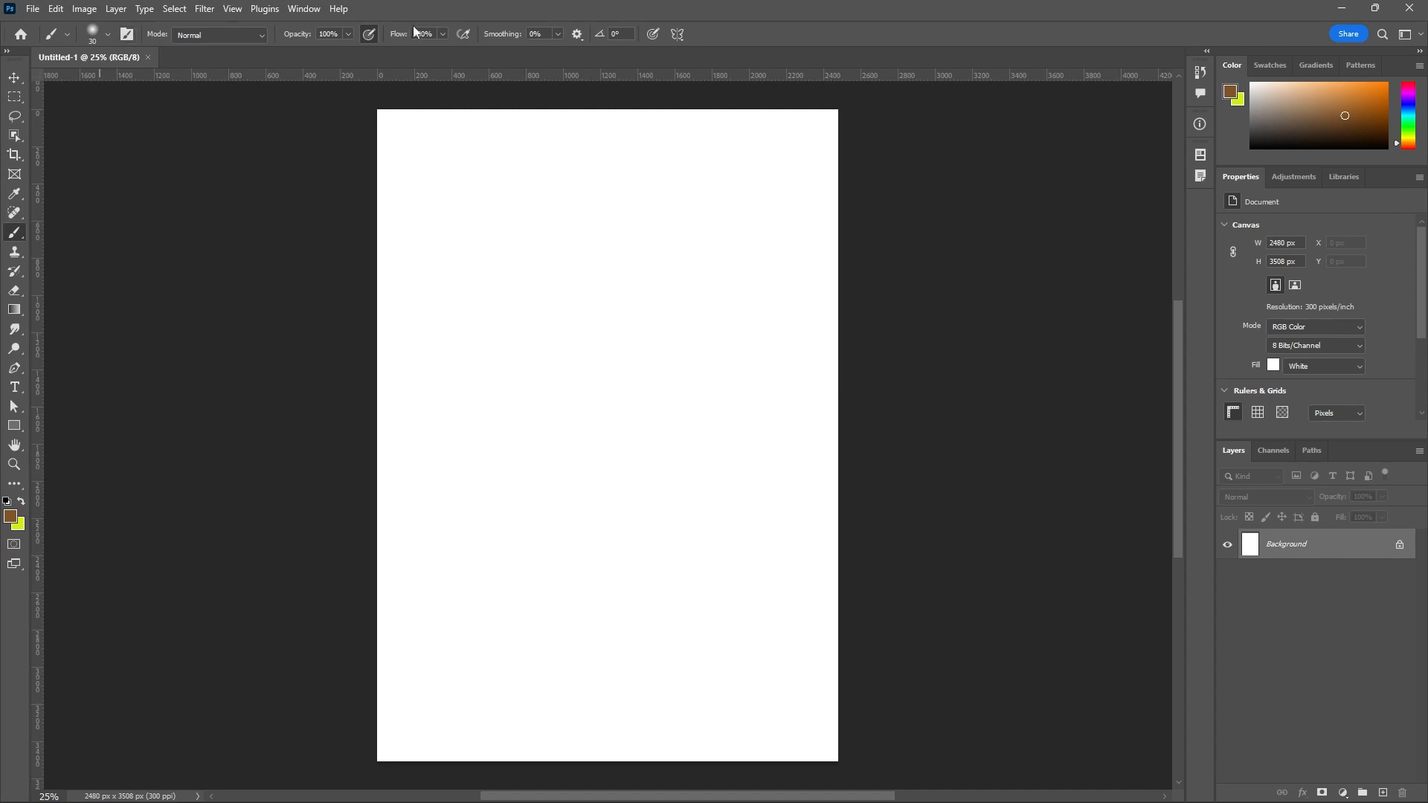
{"action": "left_click", "coordinate": [617, 31]}
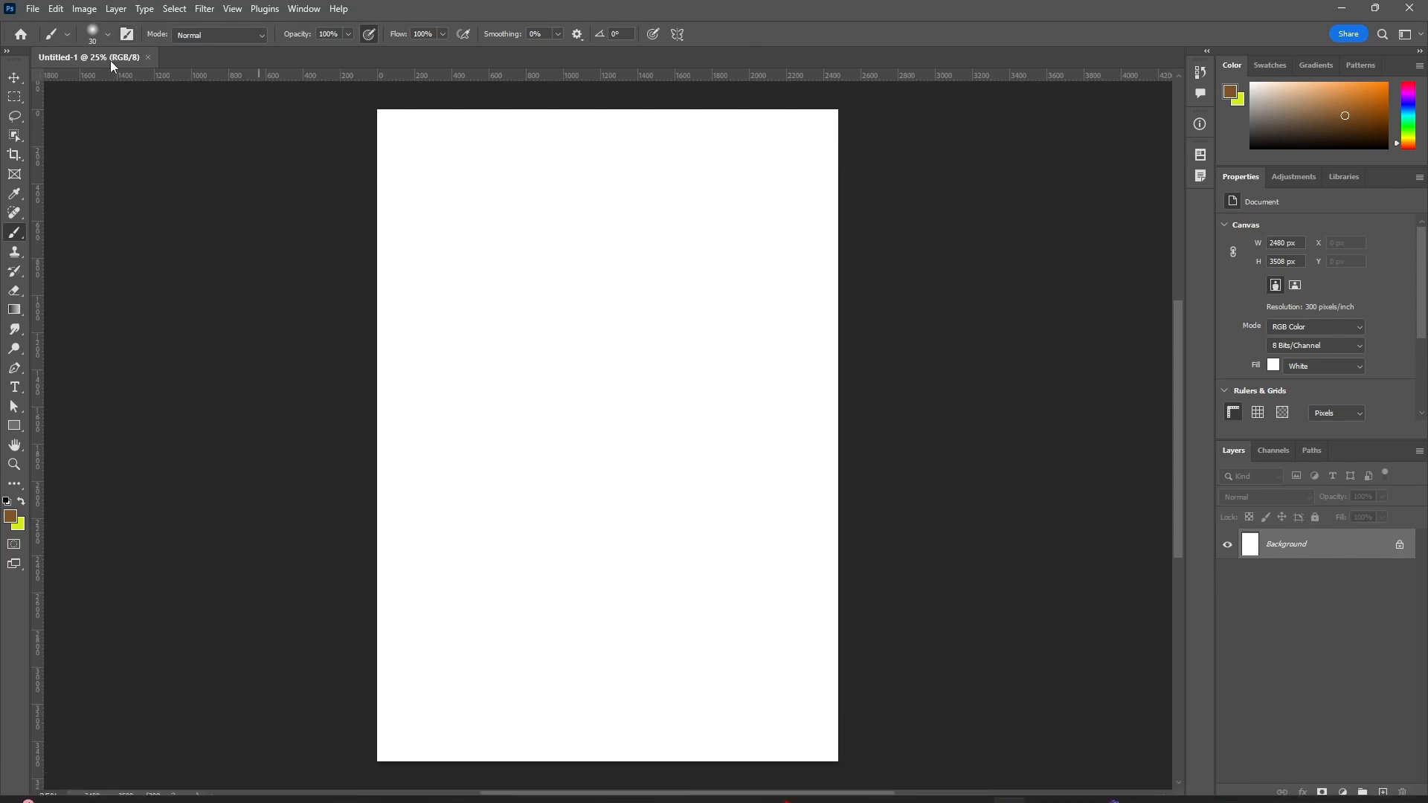
Set the brush size to 66 px and browse the presets, collapsing the Special Effects, nested cloud Brushes 10 and painting-brushes folders.
{"action": "left_click", "coordinate": [91, 35]}
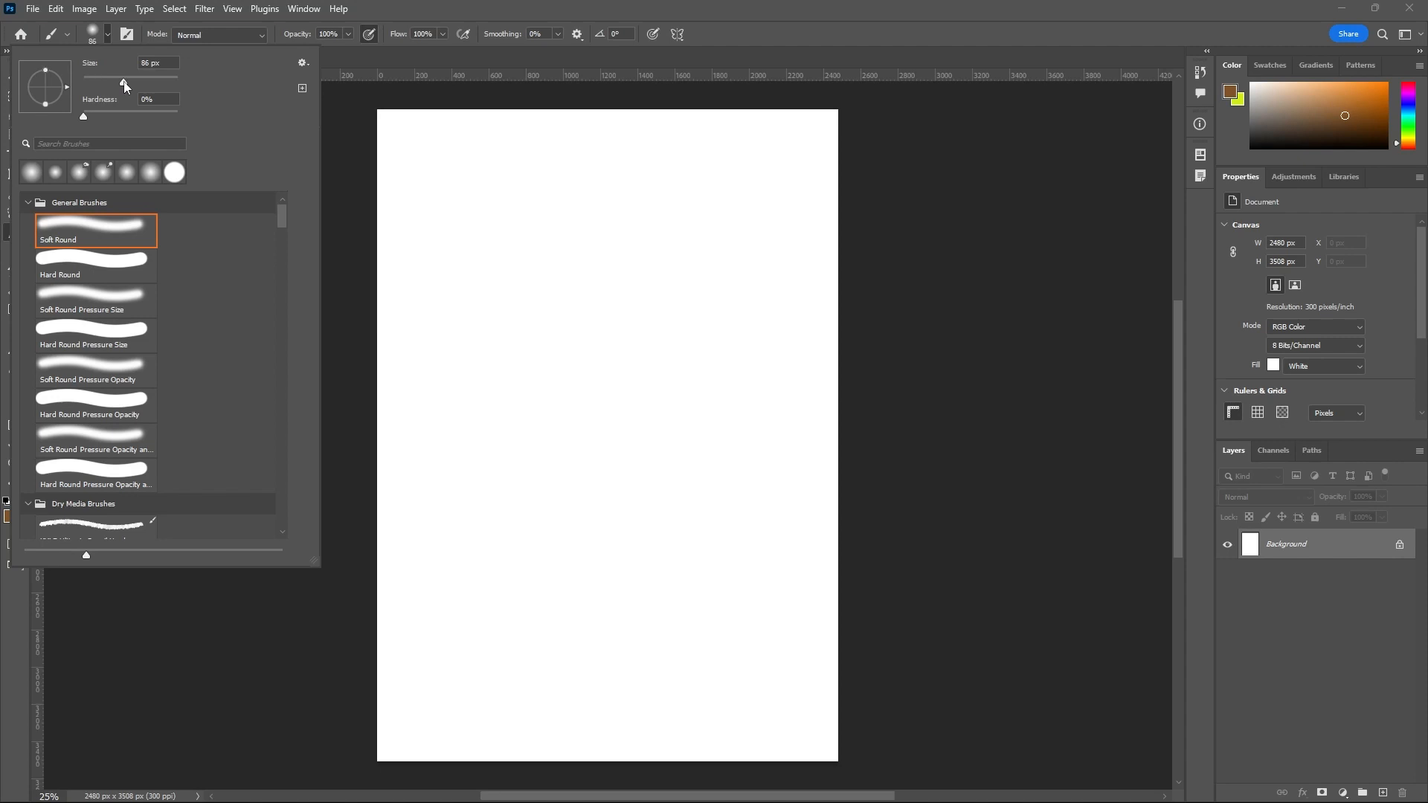
{"action": "mouse_move", "coordinate": [124, 83]}
{"action": "left_mouse_down"}
{"action": "mouse_move", "coordinate": [102, 83]}
{"action": "mouse_move", "coordinate": [110, 116]}
{"action": "mouse_move", "coordinate": [130, 119]}
{"action": "mouse_move", "coordinate": [77, 121]}
{"action": "mouse_move", "coordinate": [115, 86]}
{"action": "left_mouse_up"}
{"action": "left_click_drag", "start_coordinate": [279, 220], "coordinate": [279, 256]}
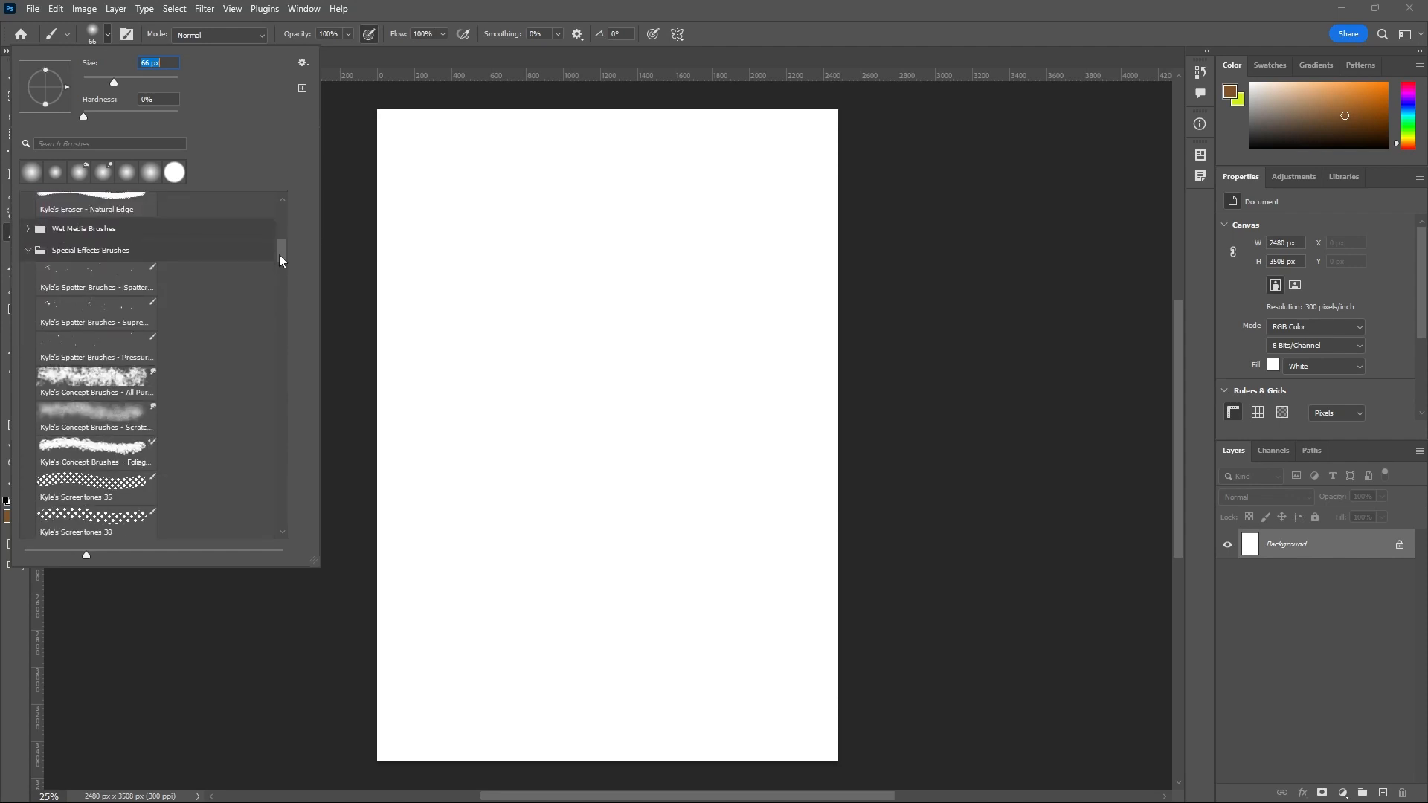
{"action": "left_click", "coordinate": [28, 250]}
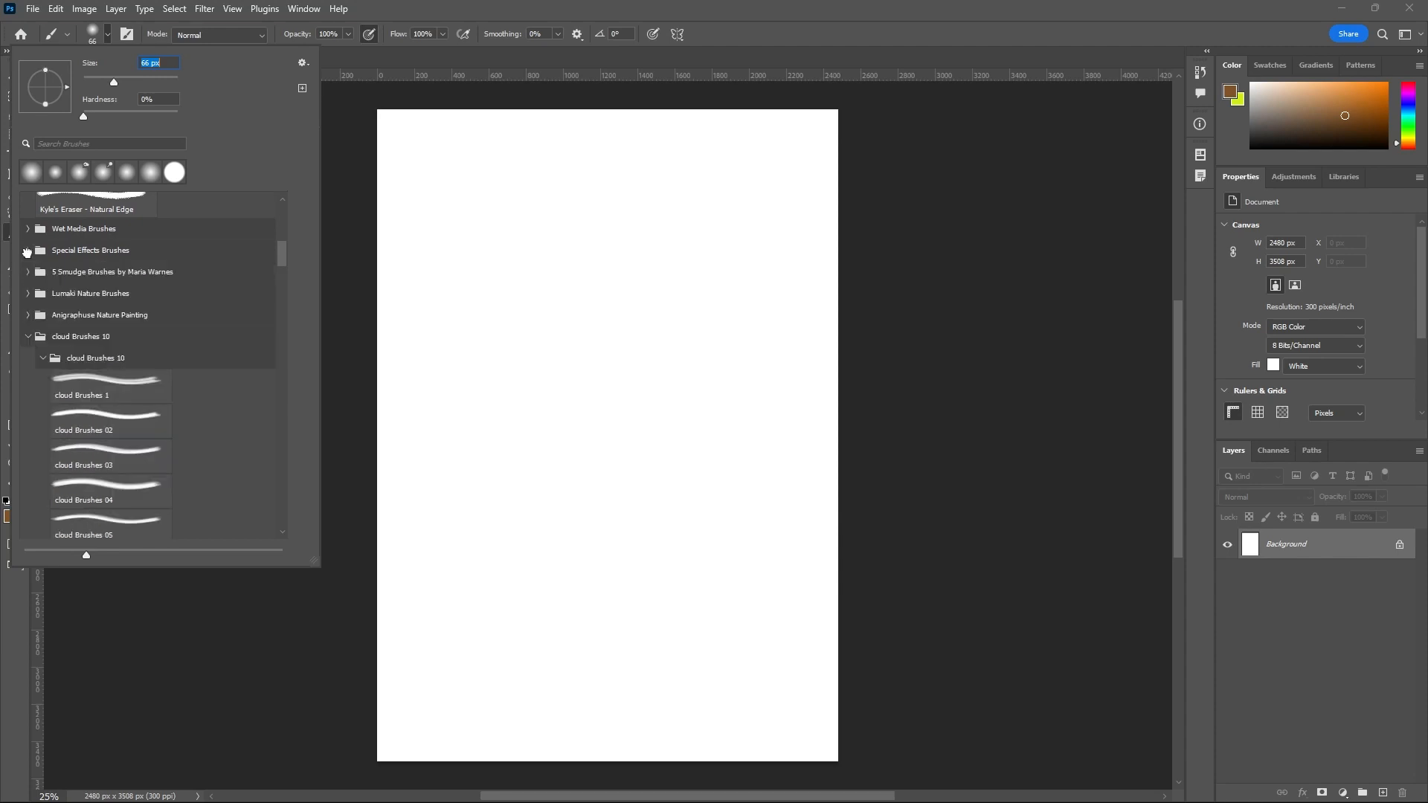
{"action": "left_click", "coordinate": [42, 360]}
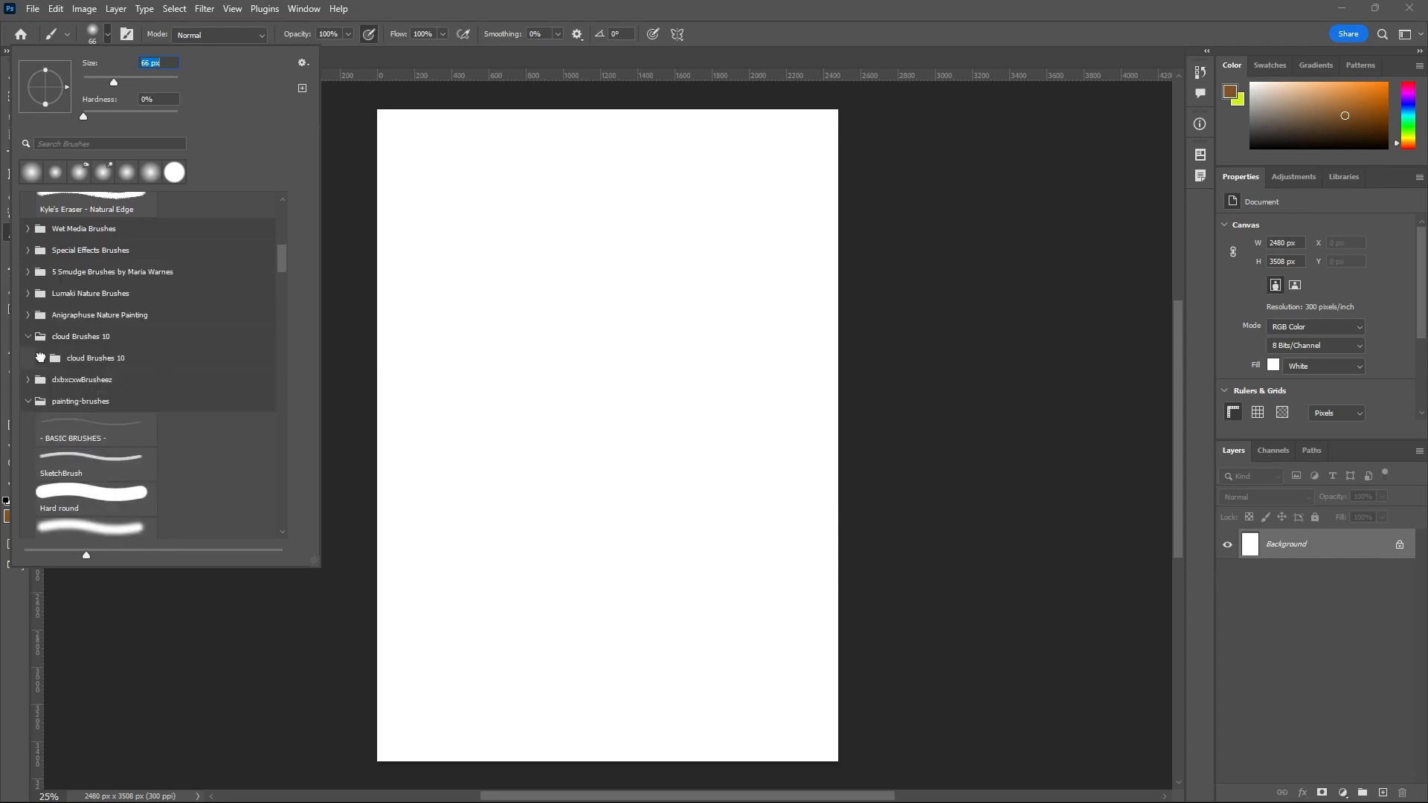
{"action": "left_click", "coordinate": [27, 402]}
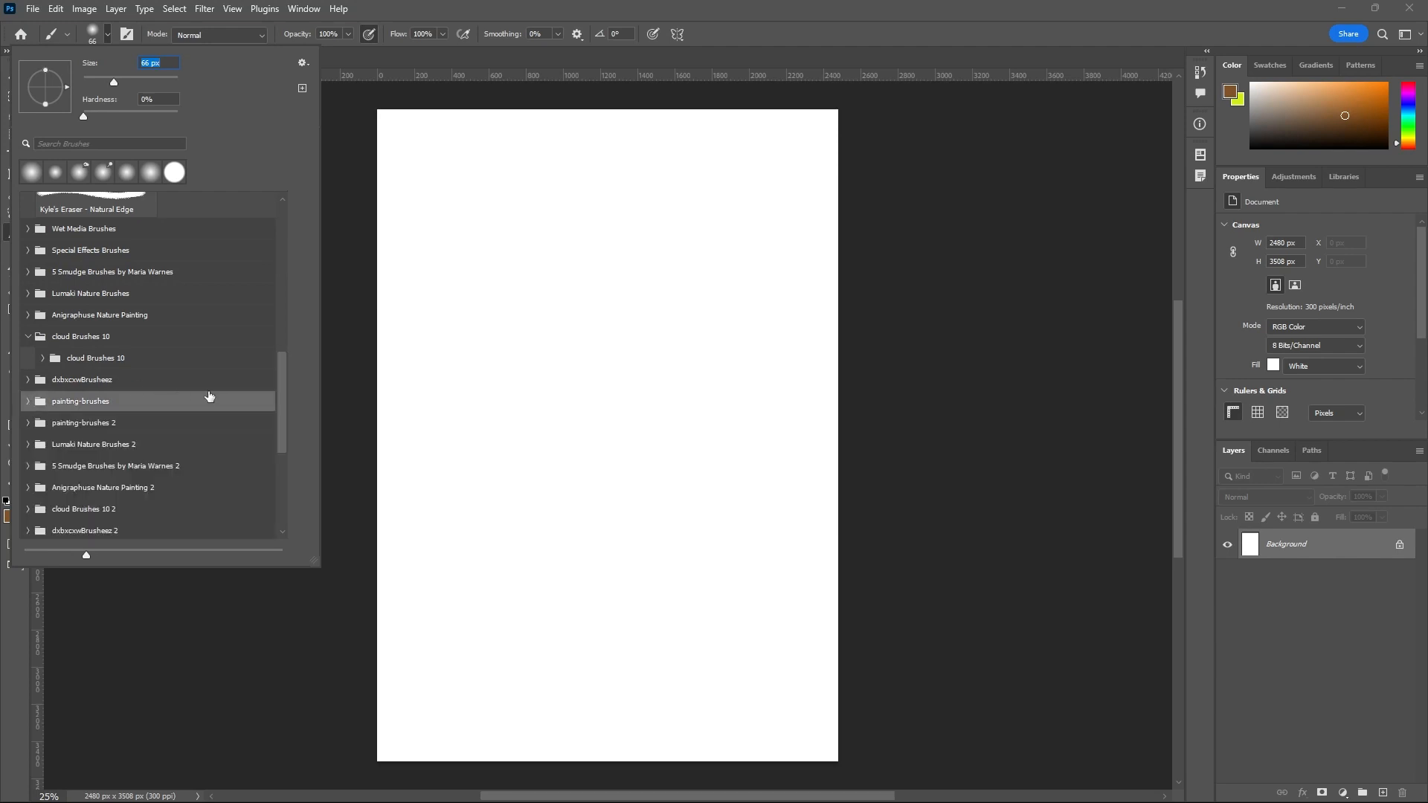
{"action": "left_click_drag", "start_coordinate": [283, 392], "coordinate": [275, 472]}
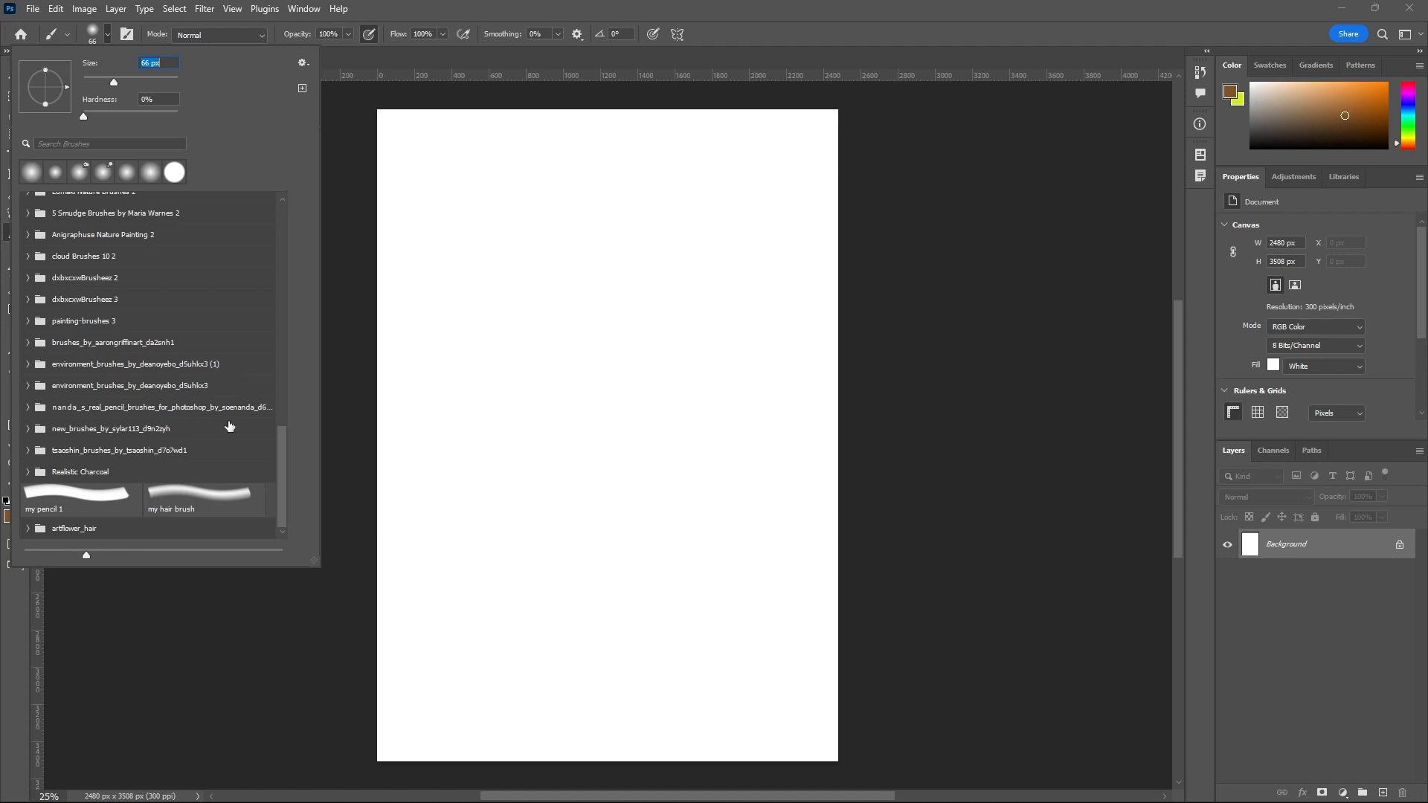
{"action": "left_click_drag", "start_coordinate": [280, 439], "coordinate": [287, 207]}
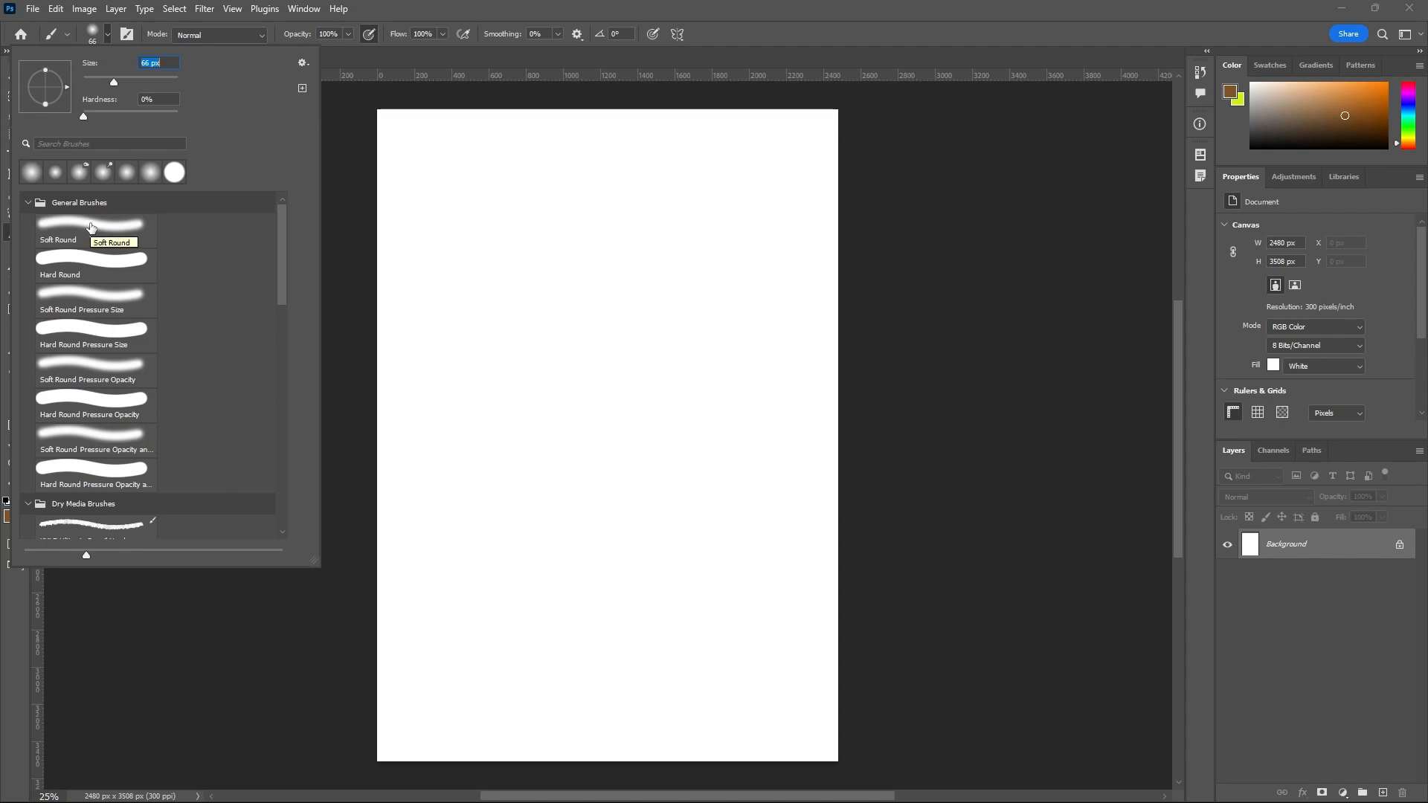
{"action": "left_click", "coordinate": [371, 61]}
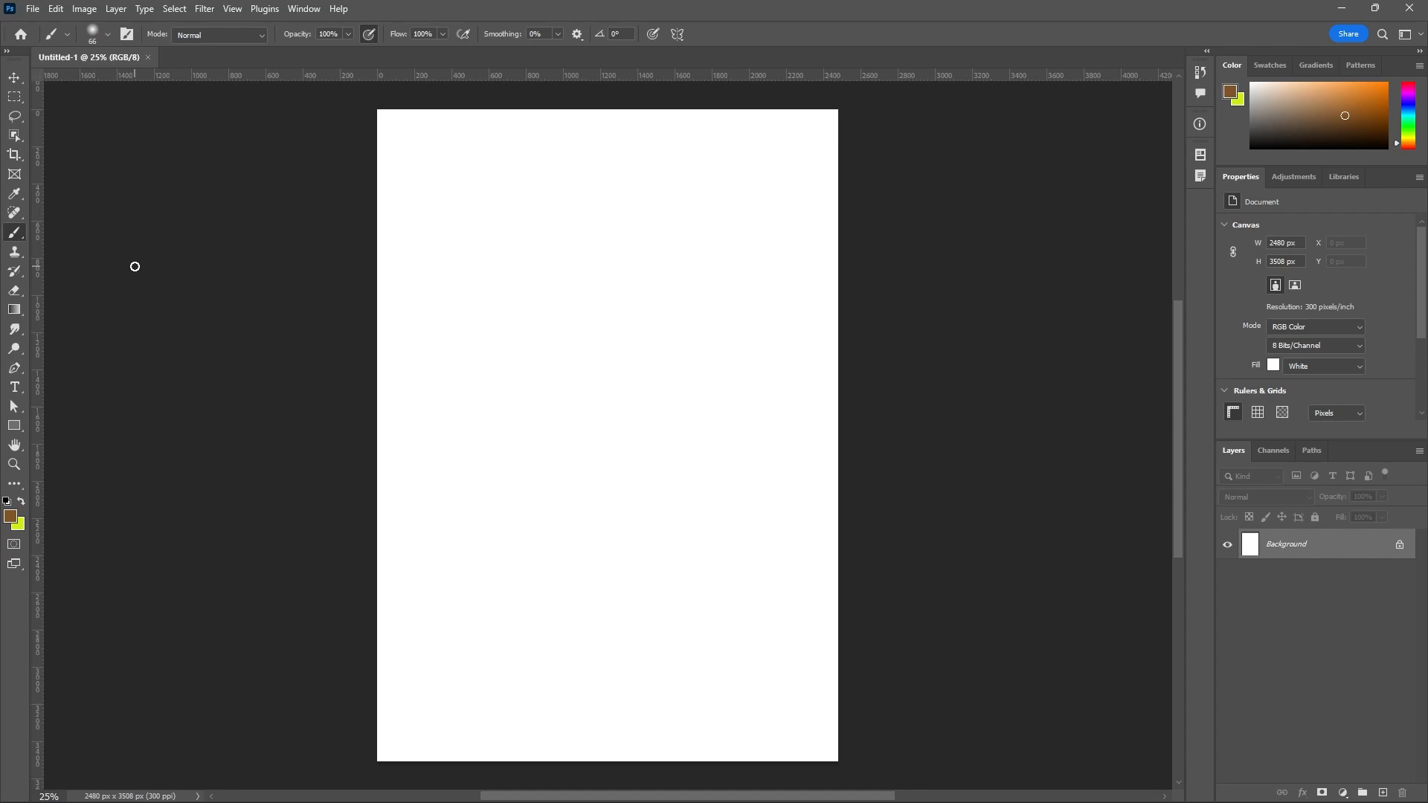
Adjust the brush size up and down, ending at 150 px.
{"action": "key", "text": "bracketright"}
{"action": "key", "text": "bracketright"}
{"action": "key", "text": "bracketright"}
{"action": "key", "text": "bracketright"}
{"action": "key", "text": "bracketright"}
{"action": "key", "text": "bracketright"}
{"action": "key", "text": "bracketright"}
{"action": "key", "text": "bracketright"}
{"action": "key", "text": "bracketright"}
{"action": "key", "text": "bracketright"}
{"action": "key", "text": "bracketright"}
{"action": "key", "text": "bracketleft"}
{"action": "key", "text": "bracketleft"}
{"action": "key", "text": "bracketleft"}
{"action": "key", "text": "bracketleft"}
Set the foreground color to bright red, eb2020.
{"action": "left_click", "coordinate": [10, 515]}
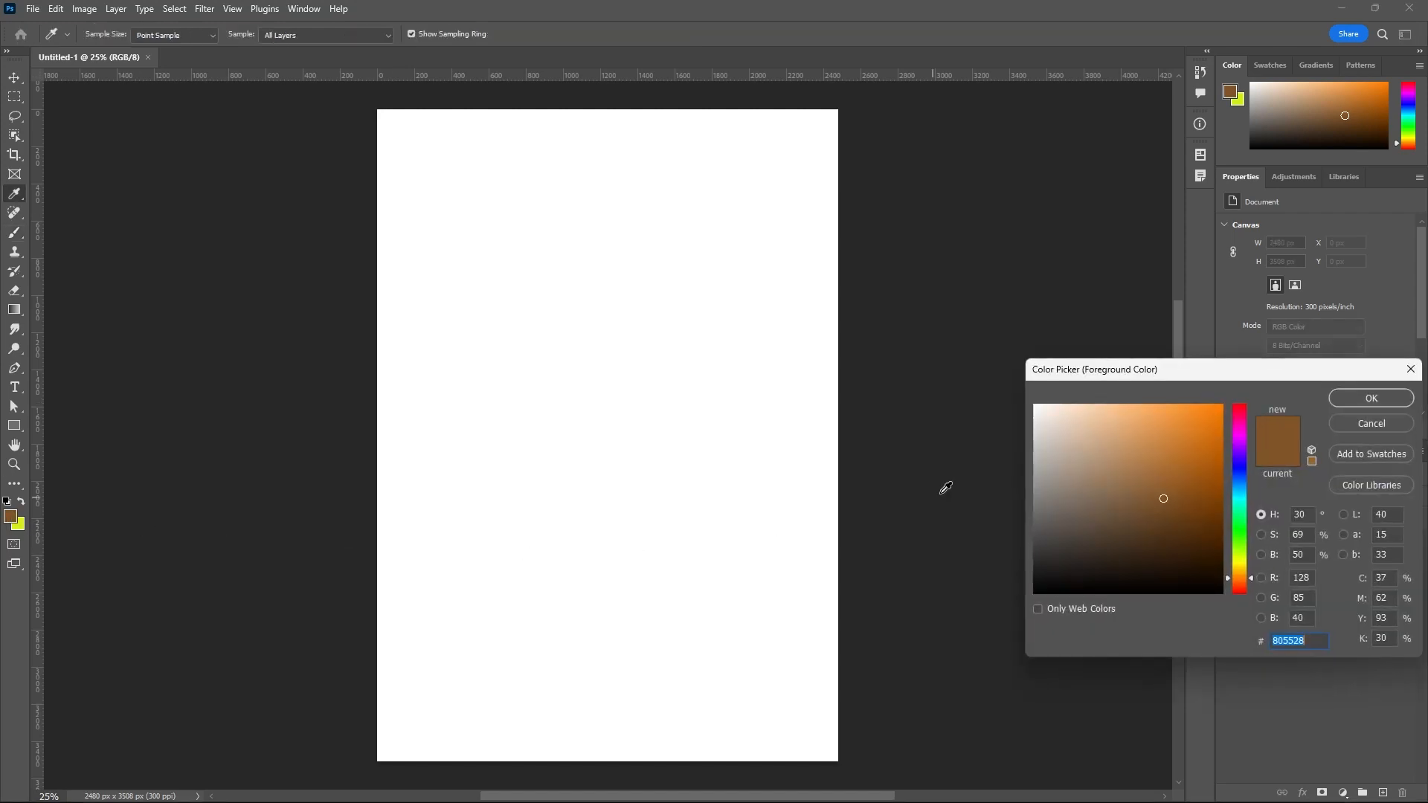
{"action": "left_click_drag", "start_coordinate": [1238, 415], "coordinate": [1238, 404]}
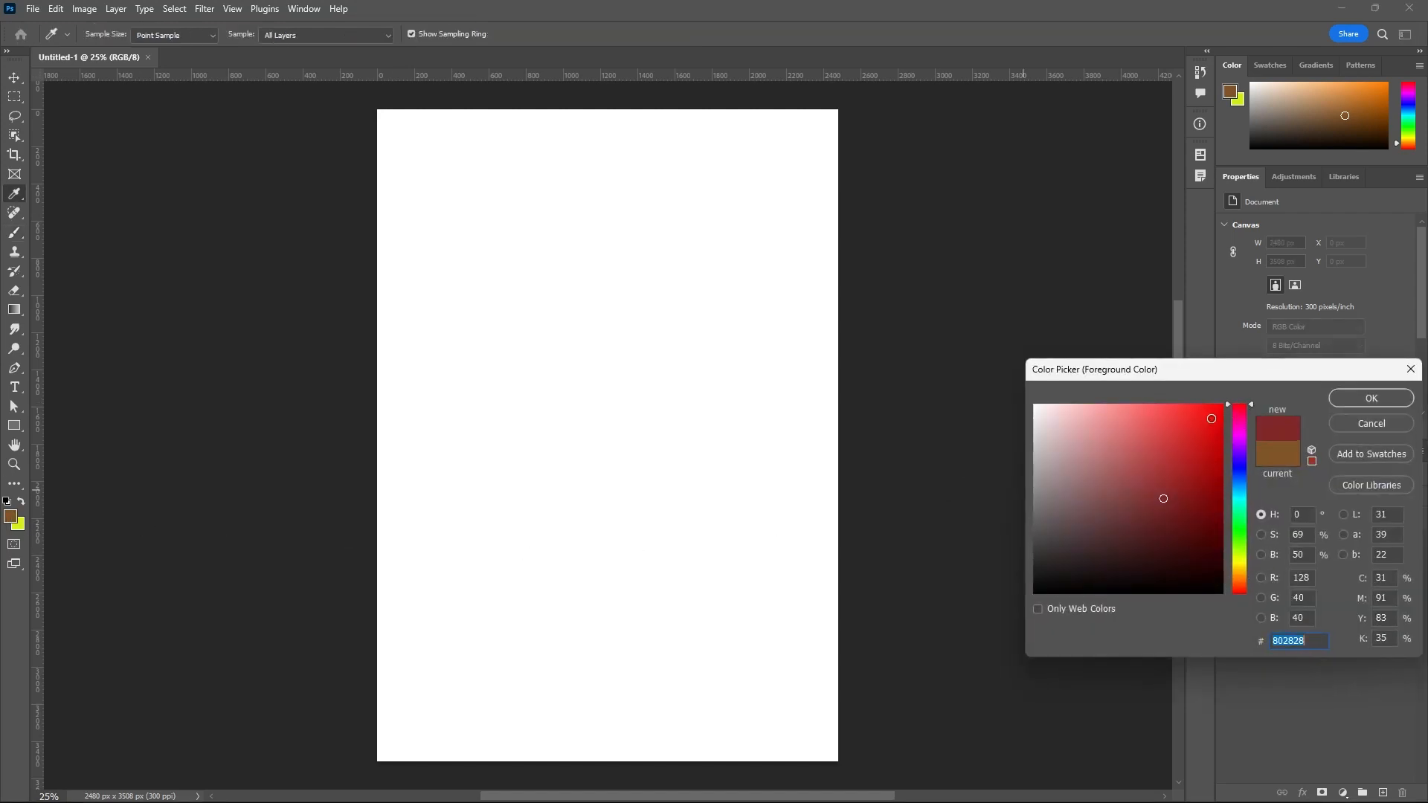
{"action": "left_click", "coordinate": [1205, 415]}
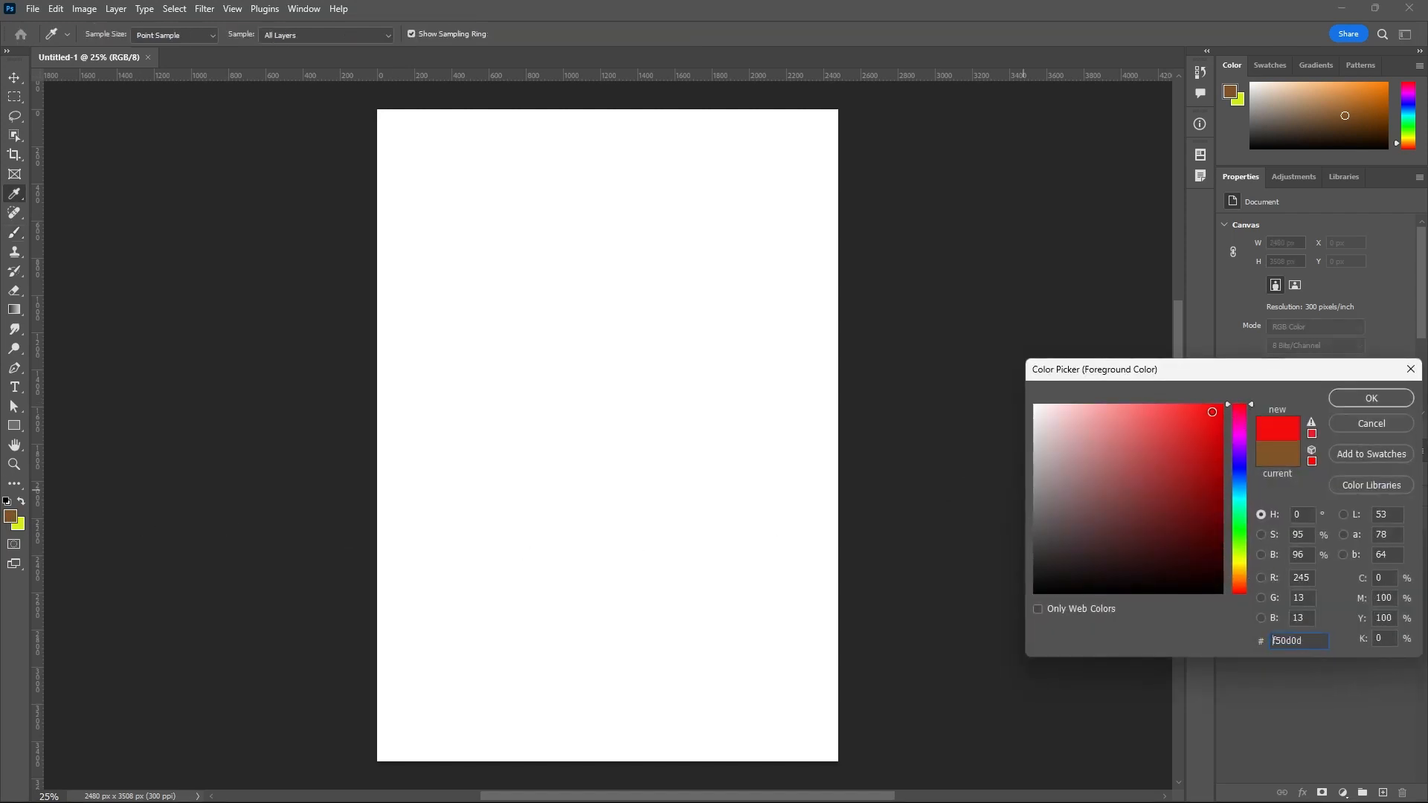
{"action": "left_click", "coordinate": [1355, 398]}
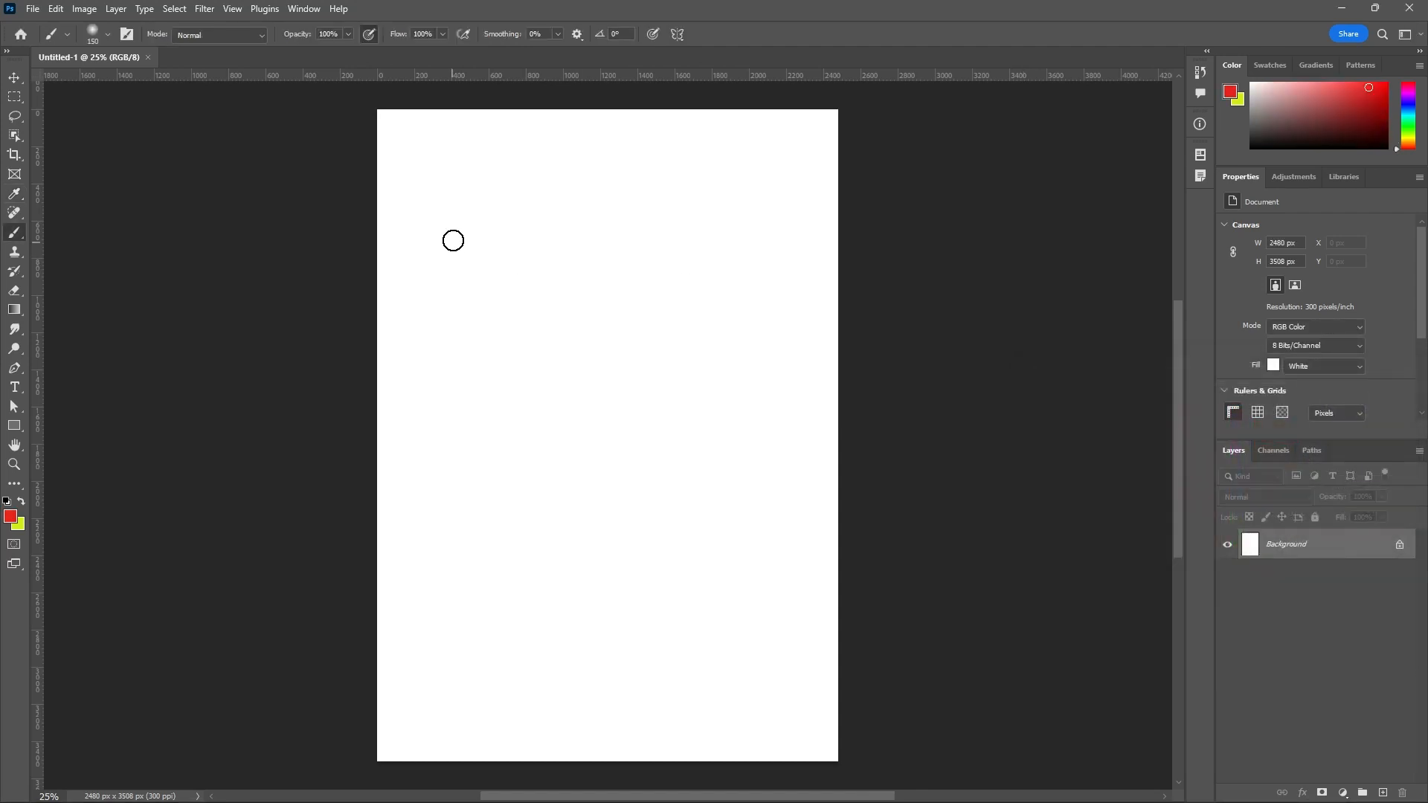
Paint a near-vertical and a V-shaped soft red stroke near the page's upper-left corner and inspect their blurred edges up close.
{"action": "left_click_drag", "start_coordinate": [466, 166], "coordinate": [455, 269]}
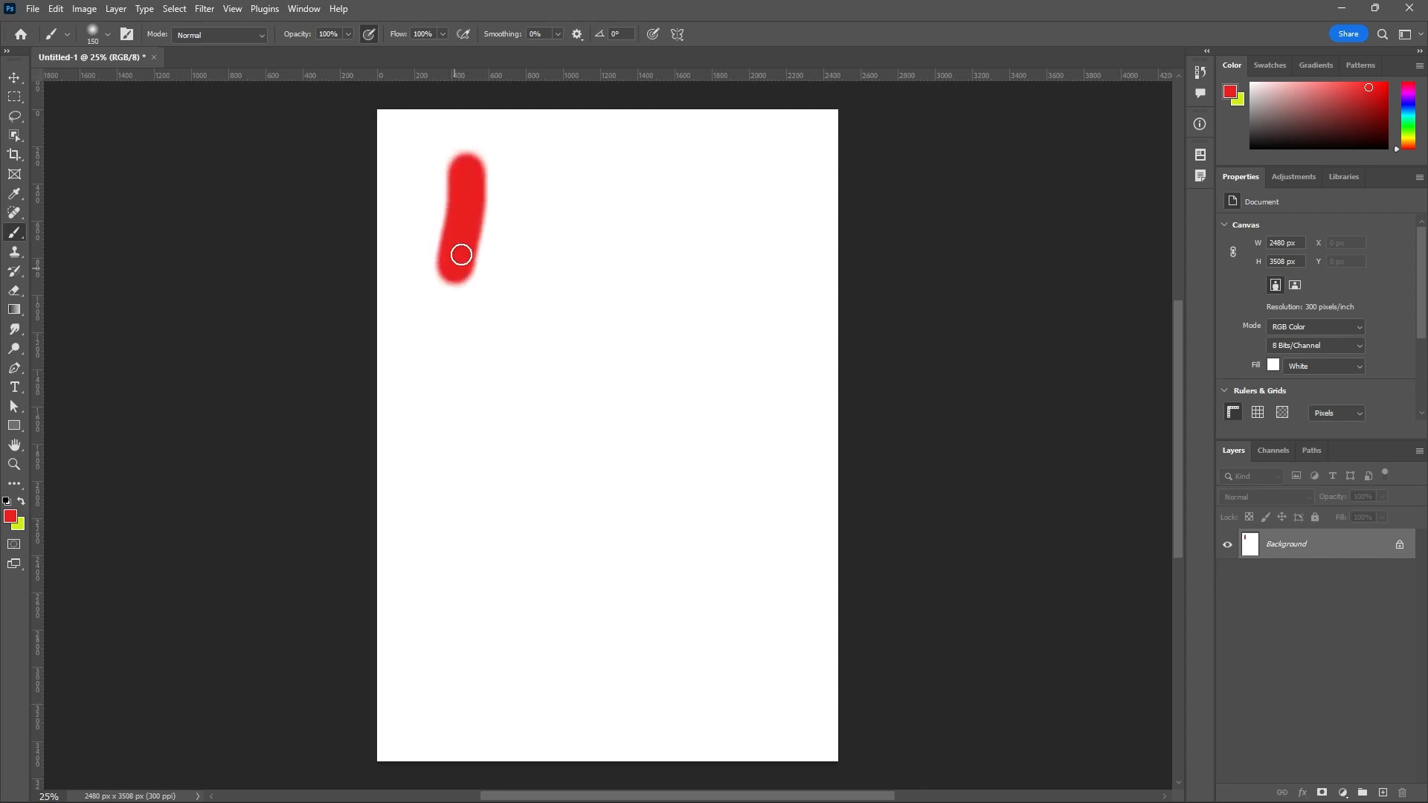
{"action": "scroll", "coordinate": [491, 216], "scroll_direction": "up", "scroll_amount": 2}
{"action": "mouse_move", "coordinate": [512, 186]}
{"action": "left_mouse_down"}
{"action": "mouse_move", "coordinate": [500, 293]}
{"action": "mouse_move", "coordinate": [580, 229]}
{"action": "left_mouse_up"}
{"action": "scroll", "coordinate": [580, 230], "scroll_direction": "up", "scroll_amount": 2}
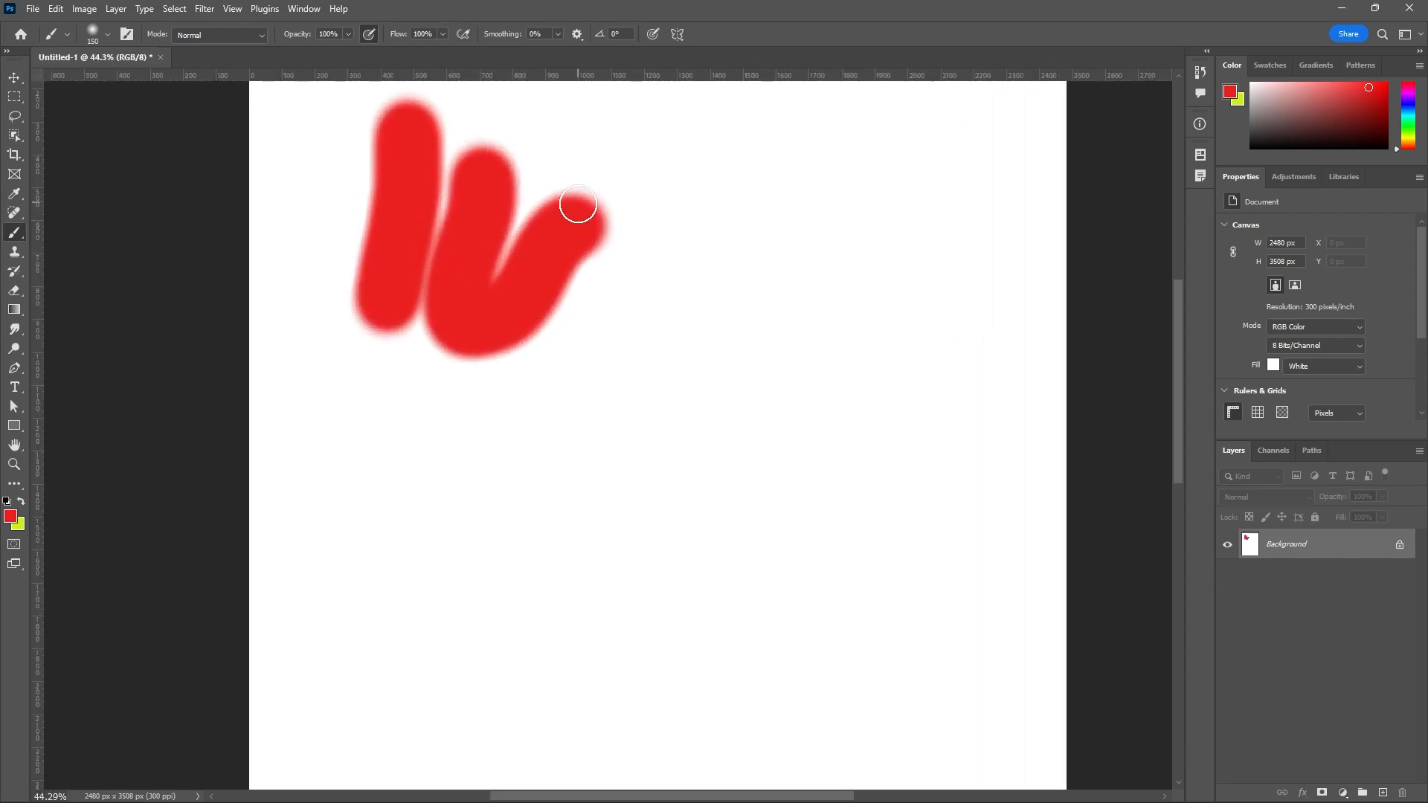
{"action": "scroll", "coordinate": [577, 216], "scroll_direction": "up", "scroll_amount": 1}
{"action": "left_click_drag", "start_coordinate": [578, 214], "coordinate": [512, 242]}
{"action": "scroll", "coordinate": [511, 242], "scroll_direction": "down", "scroll_amount": 2}
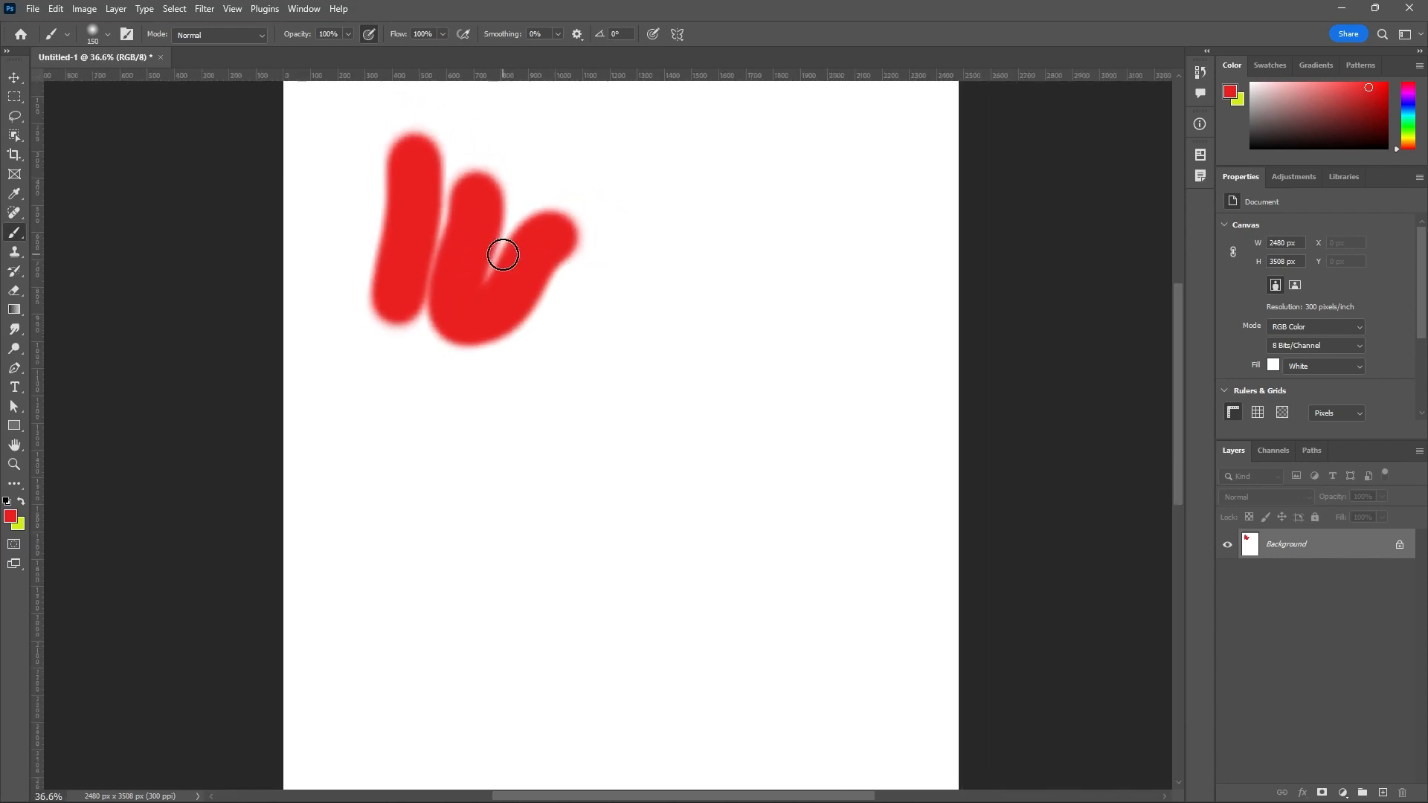
{"action": "scroll", "coordinate": [503, 255], "scroll_direction": "down", "scroll_amount": 1}
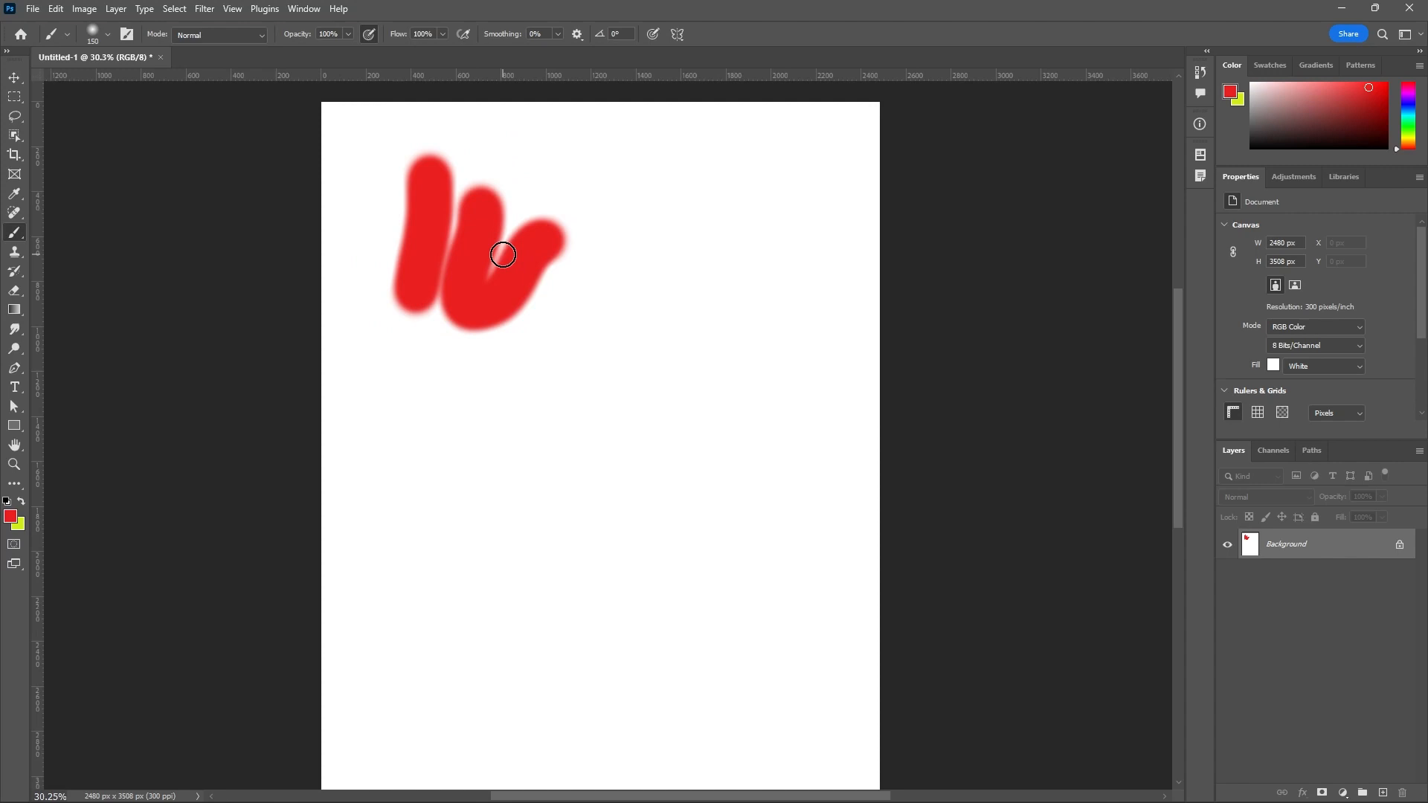
Switch to the Hard Round brush and paint two near-vertical red strokes beside the soft ones.
{"action": "left_click", "coordinate": [101, 39]}
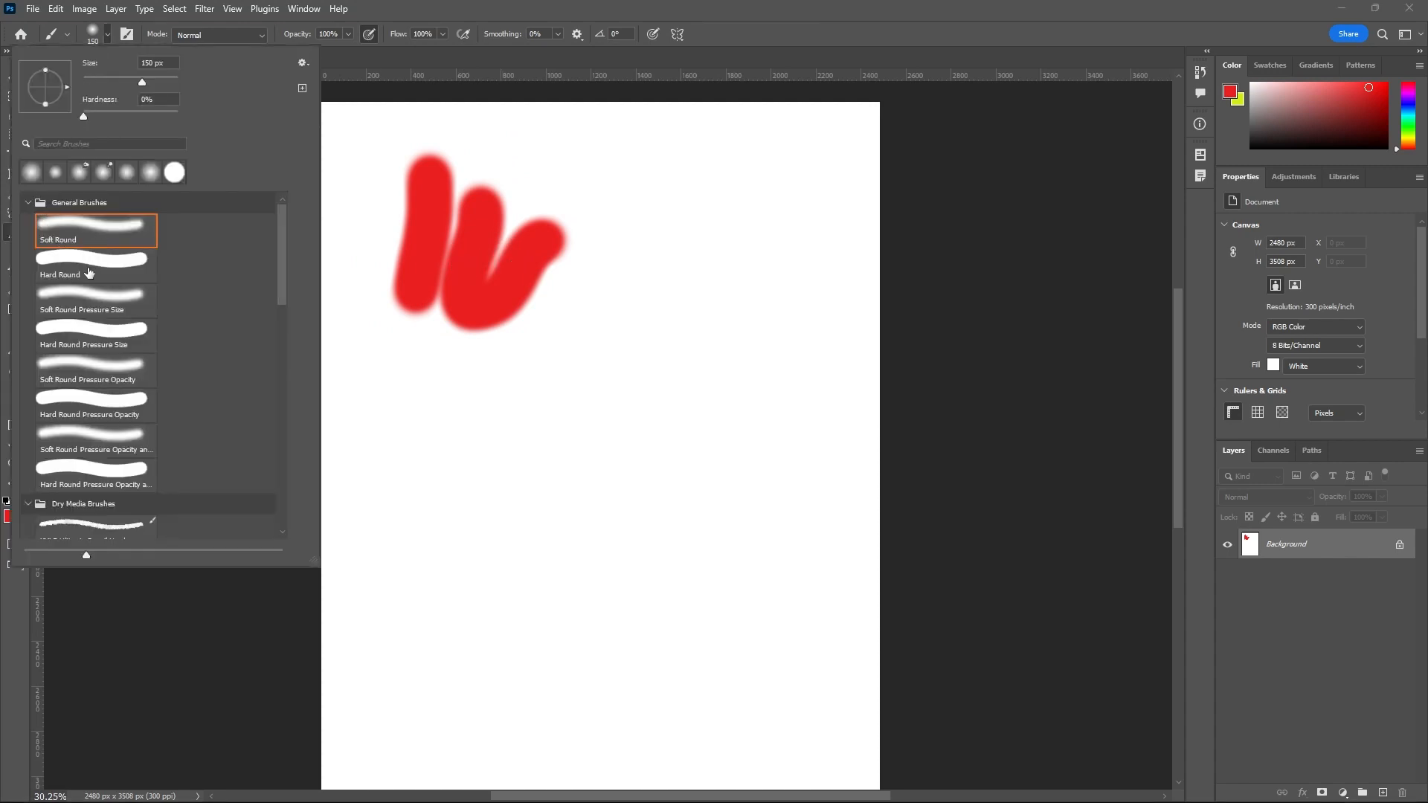
{"action": "left_click", "coordinate": [88, 272]}
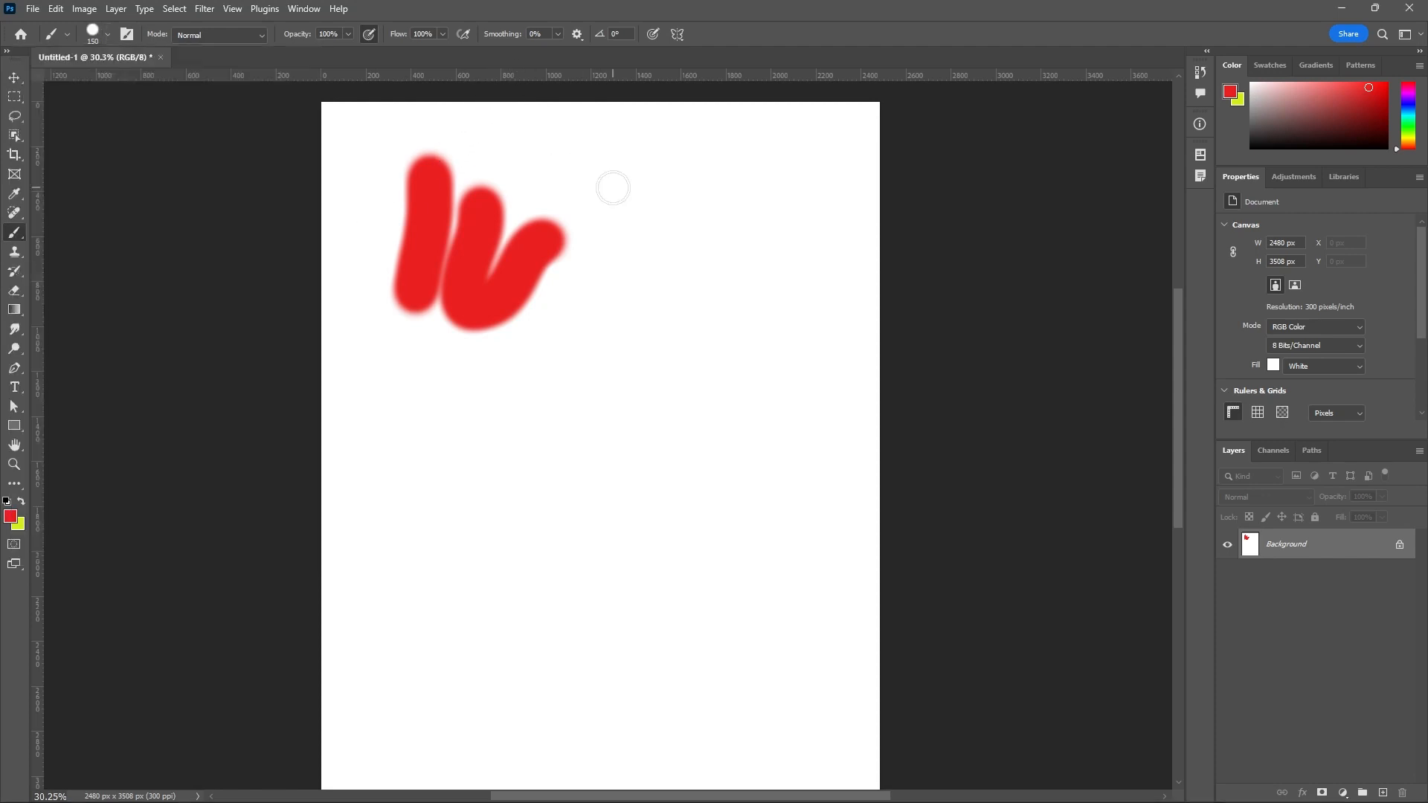
{"action": "left_click_drag", "start_coordinate": [613, 188], "coordinate": [598, 334]}
{"action": "scroll", "coordinate": [581, 246], "scroll_direction": "up", "scroll_amount": 3}
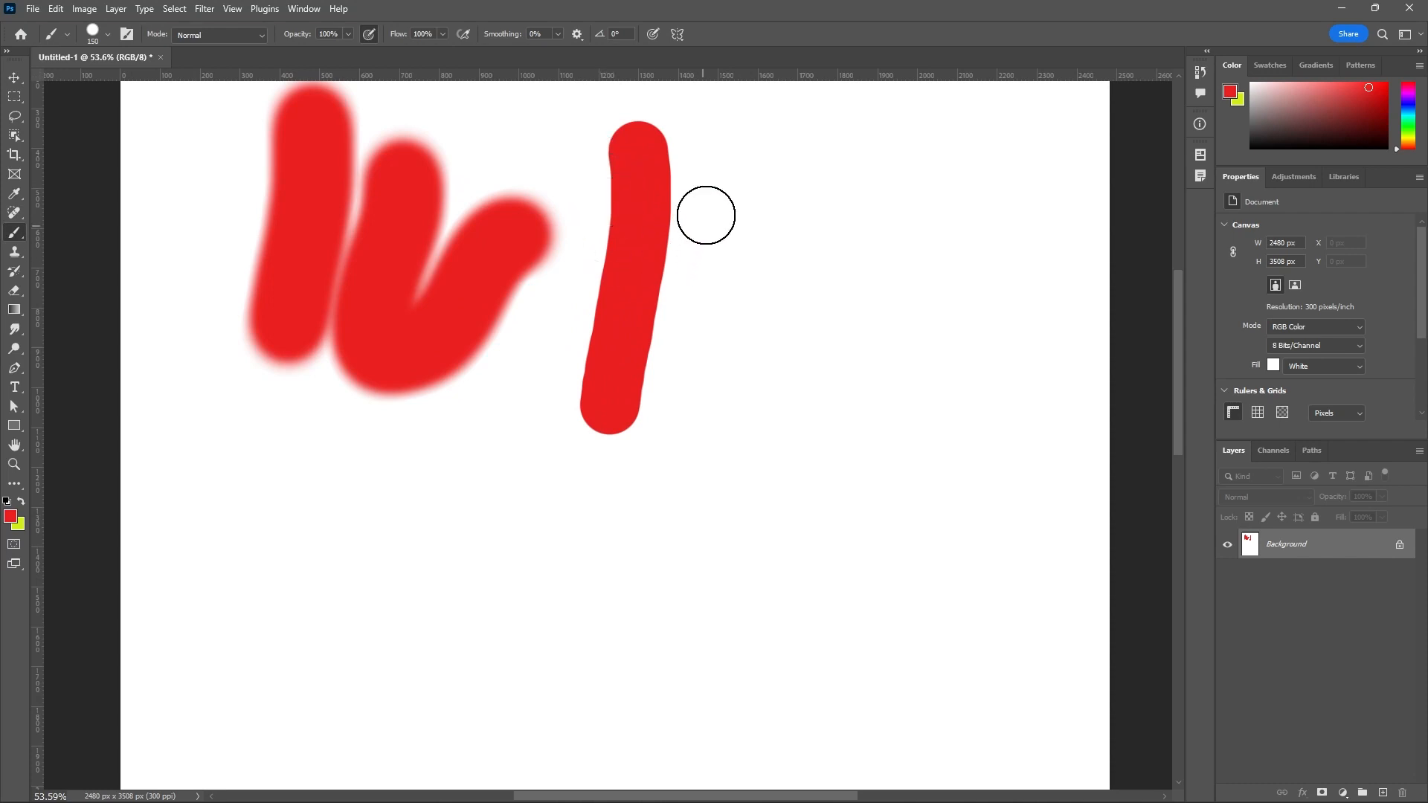
{"action": "left_click_drag", "start_coordinate": [720, 202], "coordinate": [729, 303]}
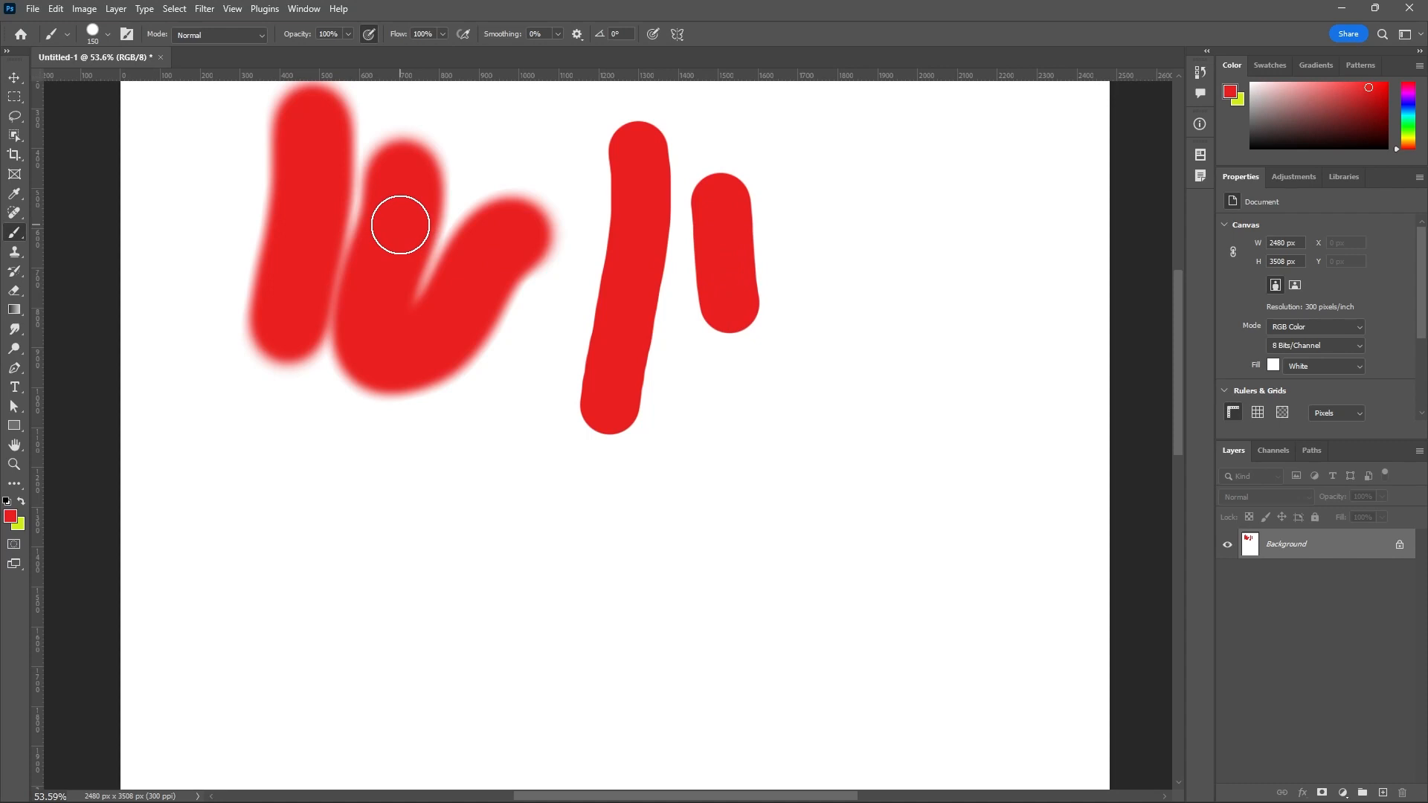
{"action": "scroll", "coordinate": [530, 297], "scroll_direction": "down", "scroll_amount": 1, "text": "alt"}
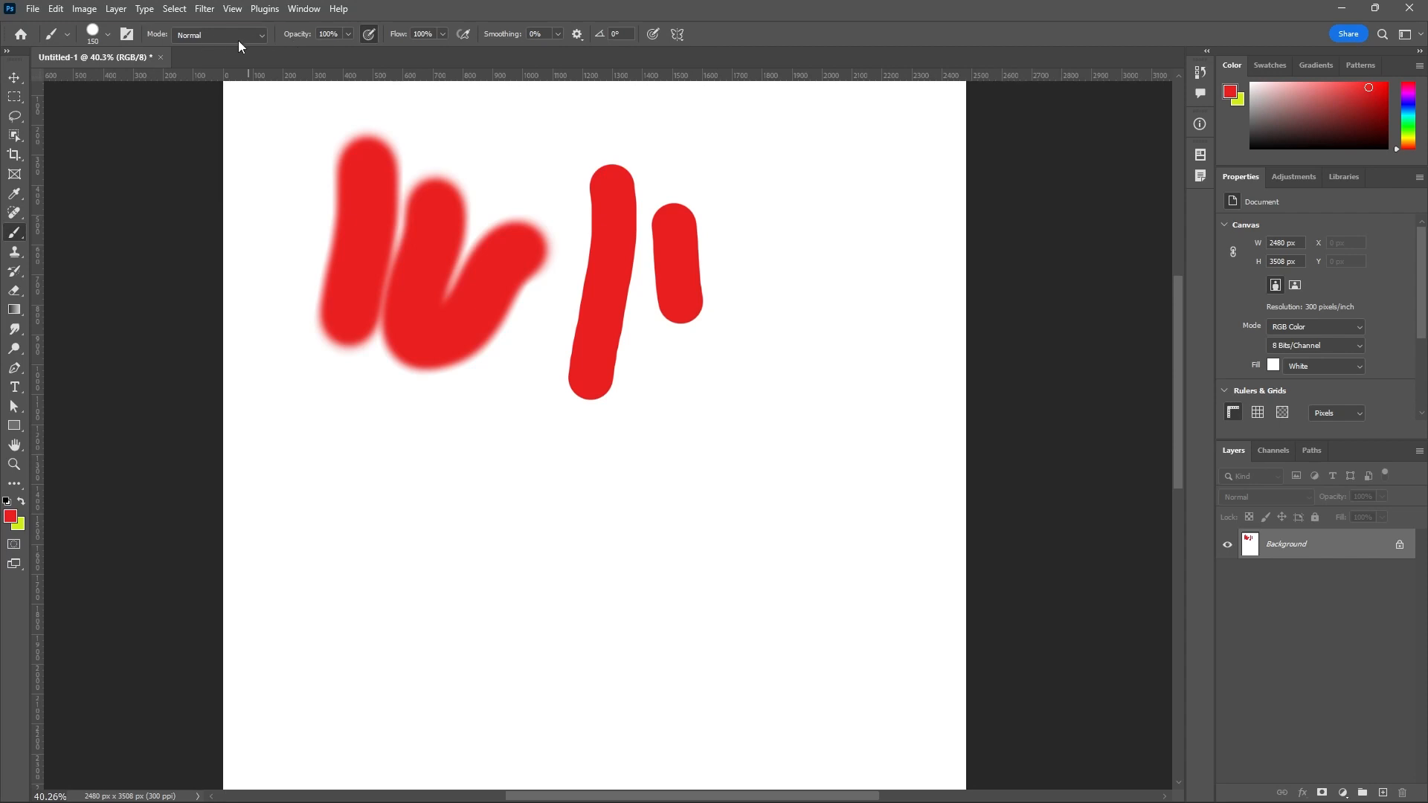
View the brush blending modes, keep Normal, and paint a solid red patch below the existing strokes.
{"action": "left_click", "coordinate": [260, 38]}
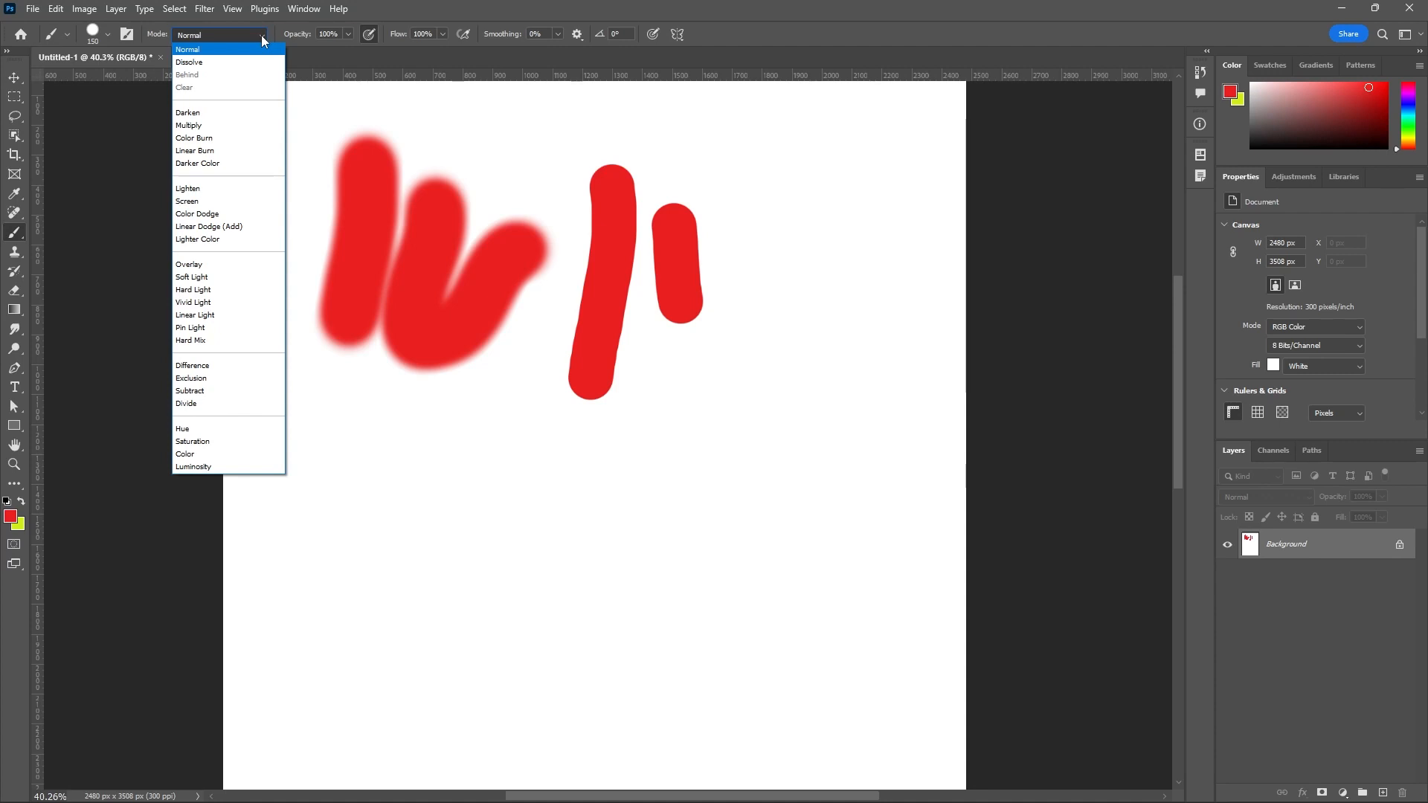
{"action": "left_click", "coordinate": [261, 34]}
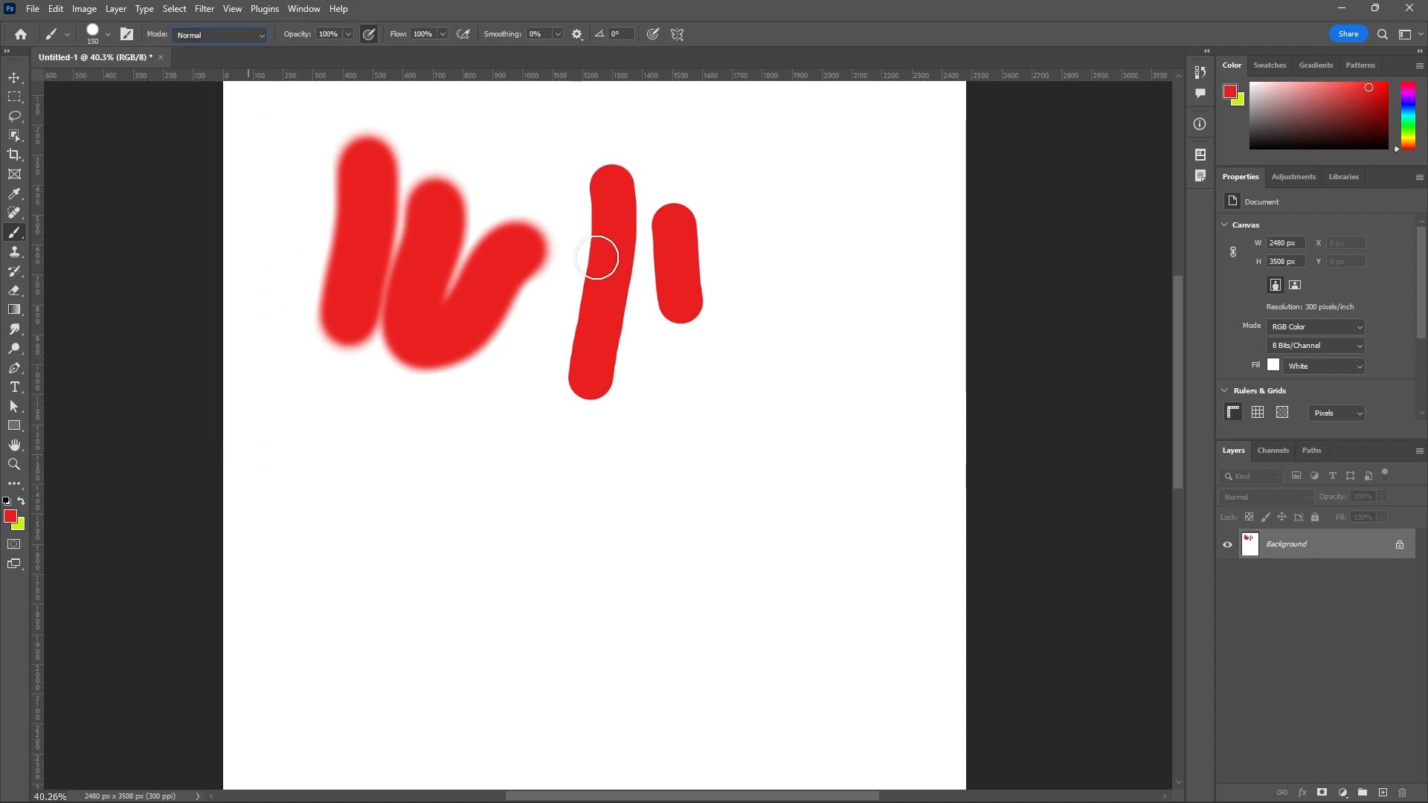
{"action": "mouse_move", "coordinate": [546, 344]}
{"action": "left_mouse_down"}
{"action": "mouse_move", "coordinate": [479, 456]}
{"action": "mouse_move", "coordinate": [603, 450]}
{"action": "mouse_move", "coordinate": [472, 501]}
{"action": "mouse_move", "coordinate": [524, 498]}
{"action": "left_mouse_up"}
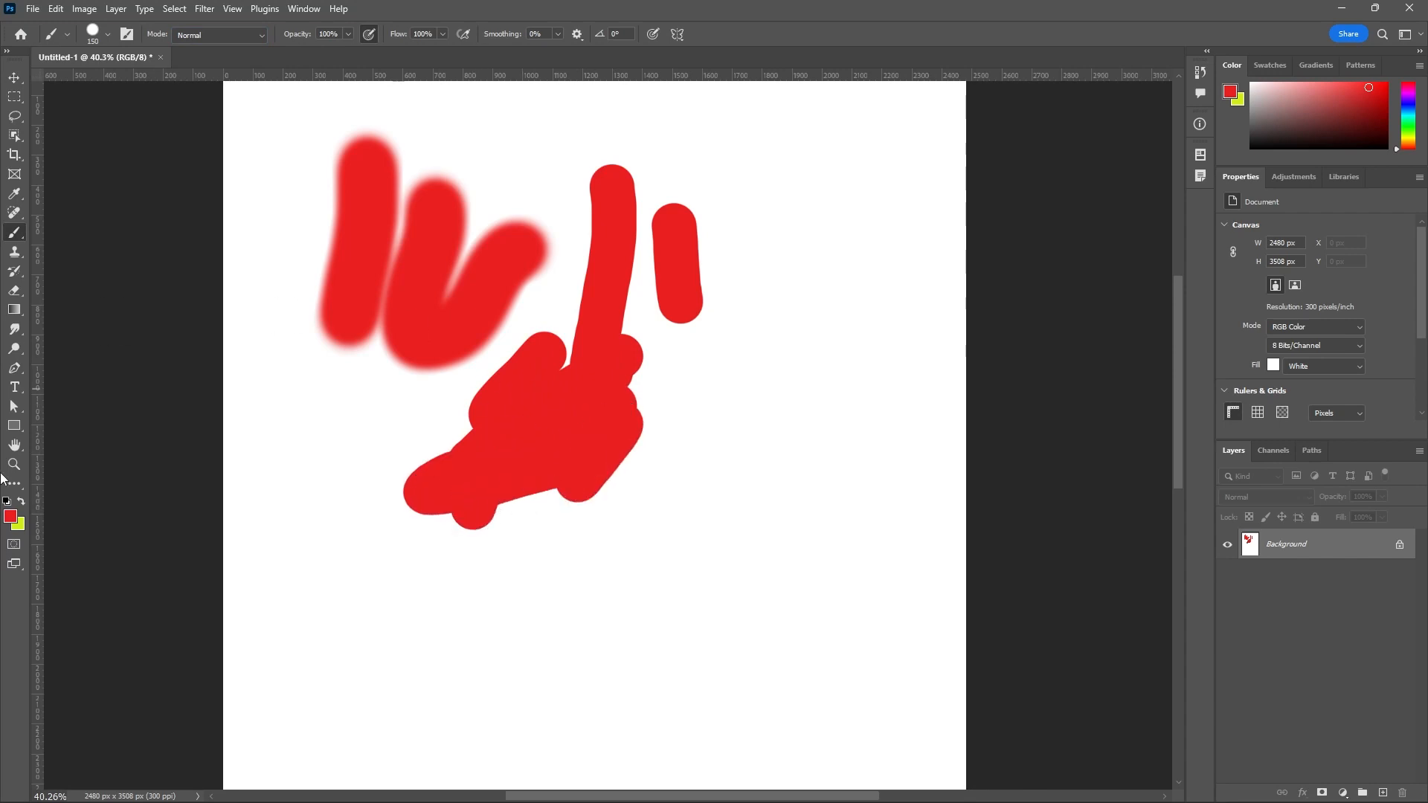
Swap the foreground and background colors and paint a yellow-green diagonal stroke across the two hard red strokes, keeping Normal mode.
{"action": "left_click", "coordinate": [21, 501]}
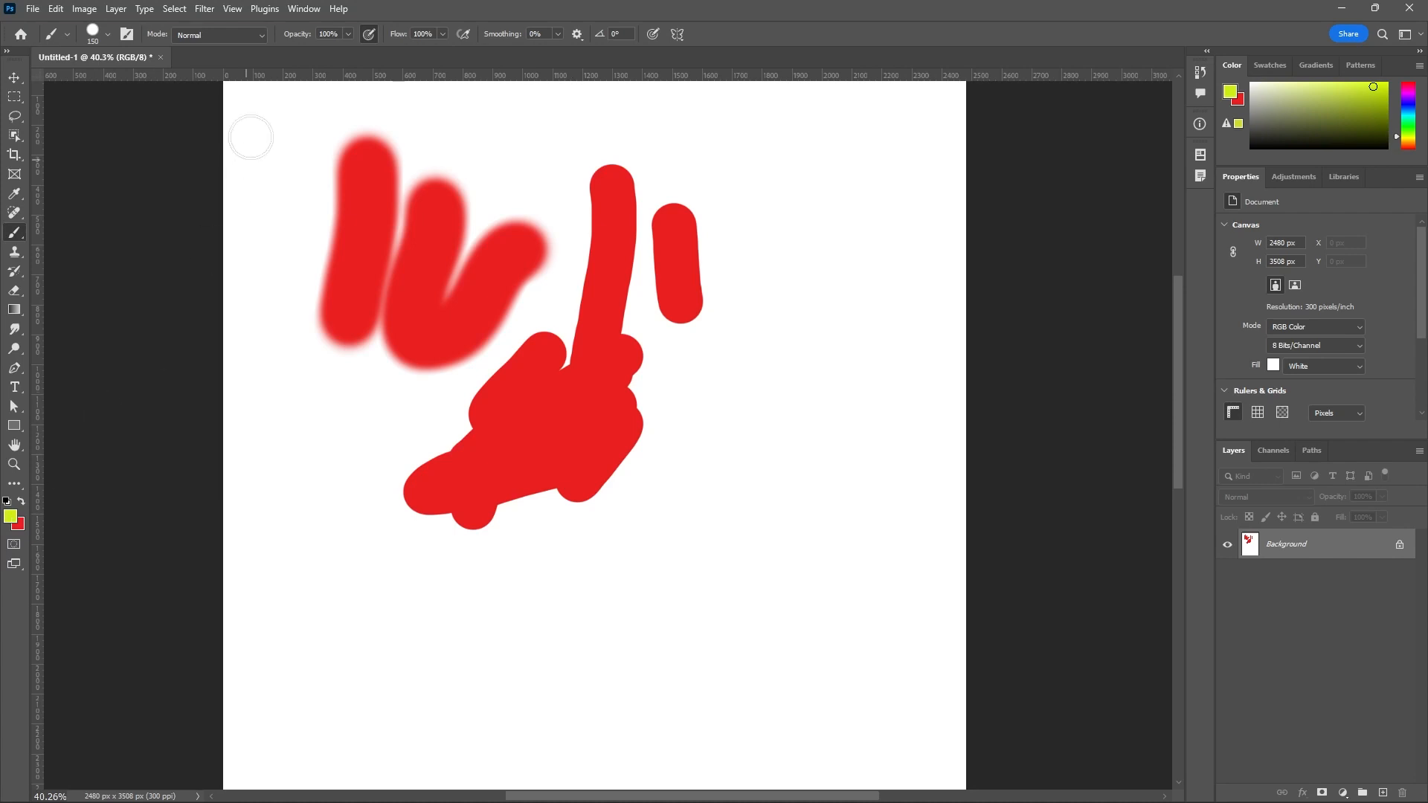
{"action": "left_click_drag", "start_coordinate": [567, 245], "coordinate": [697, 320]}
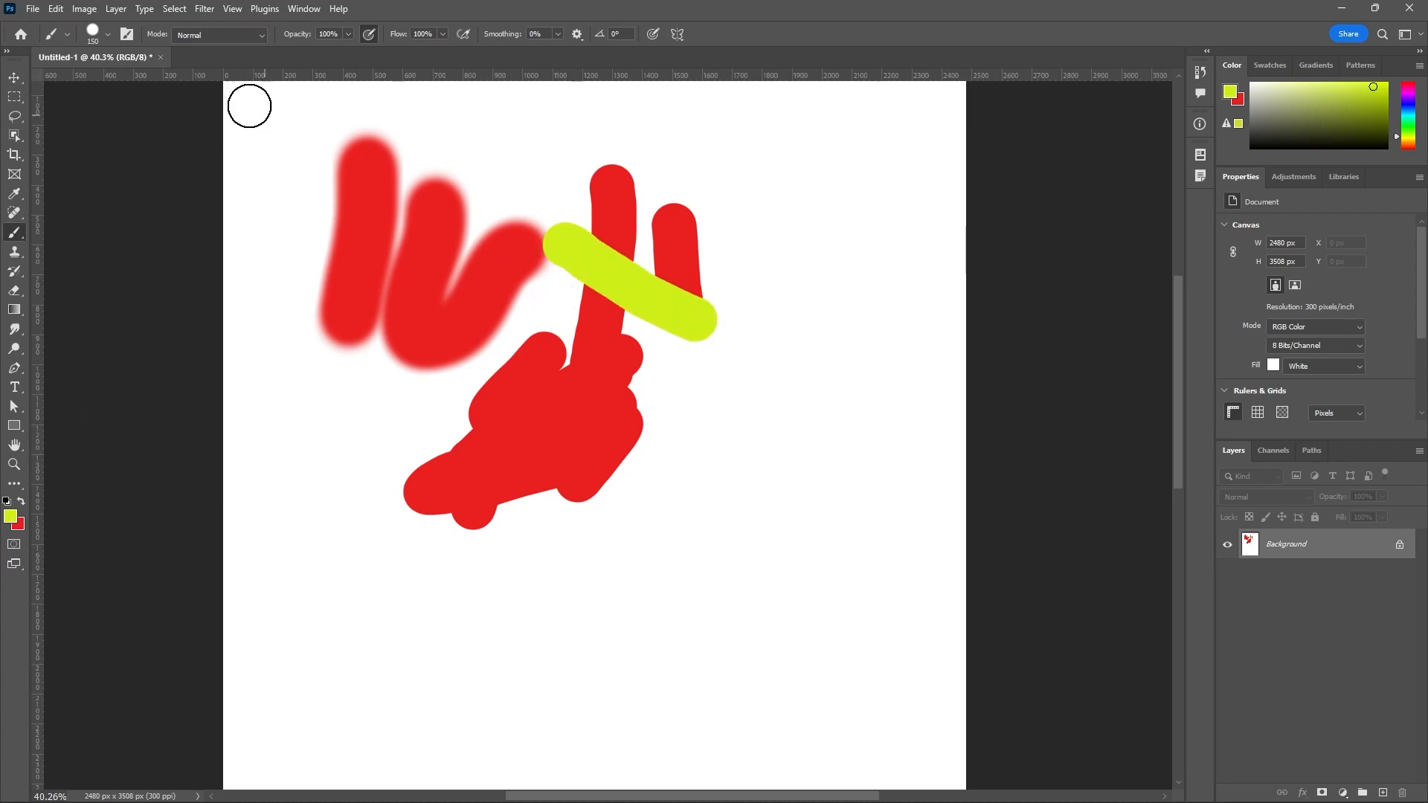
{"action": "left_click", "coordinate": [260, 35]}
{"action": "key", "text": "Escape"}
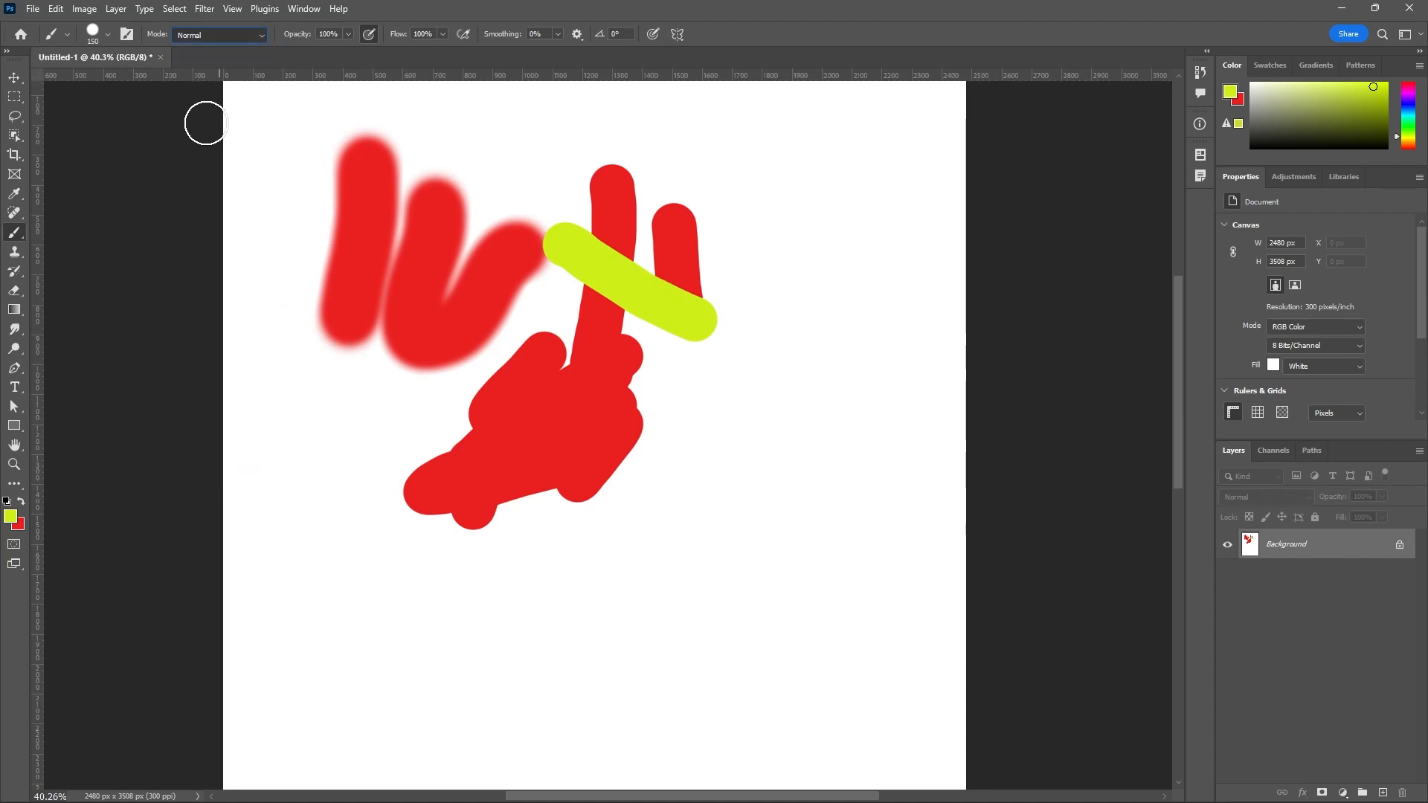
Set the brush blending mode to Multiply and paint yellow-green strokes across and below the solid red patch.
{"action": "key", "text": "alt+shift+m"}
{"action": "left_click_drag", "start_coordinate": [527, 319], "coordinate": [607, 479]}
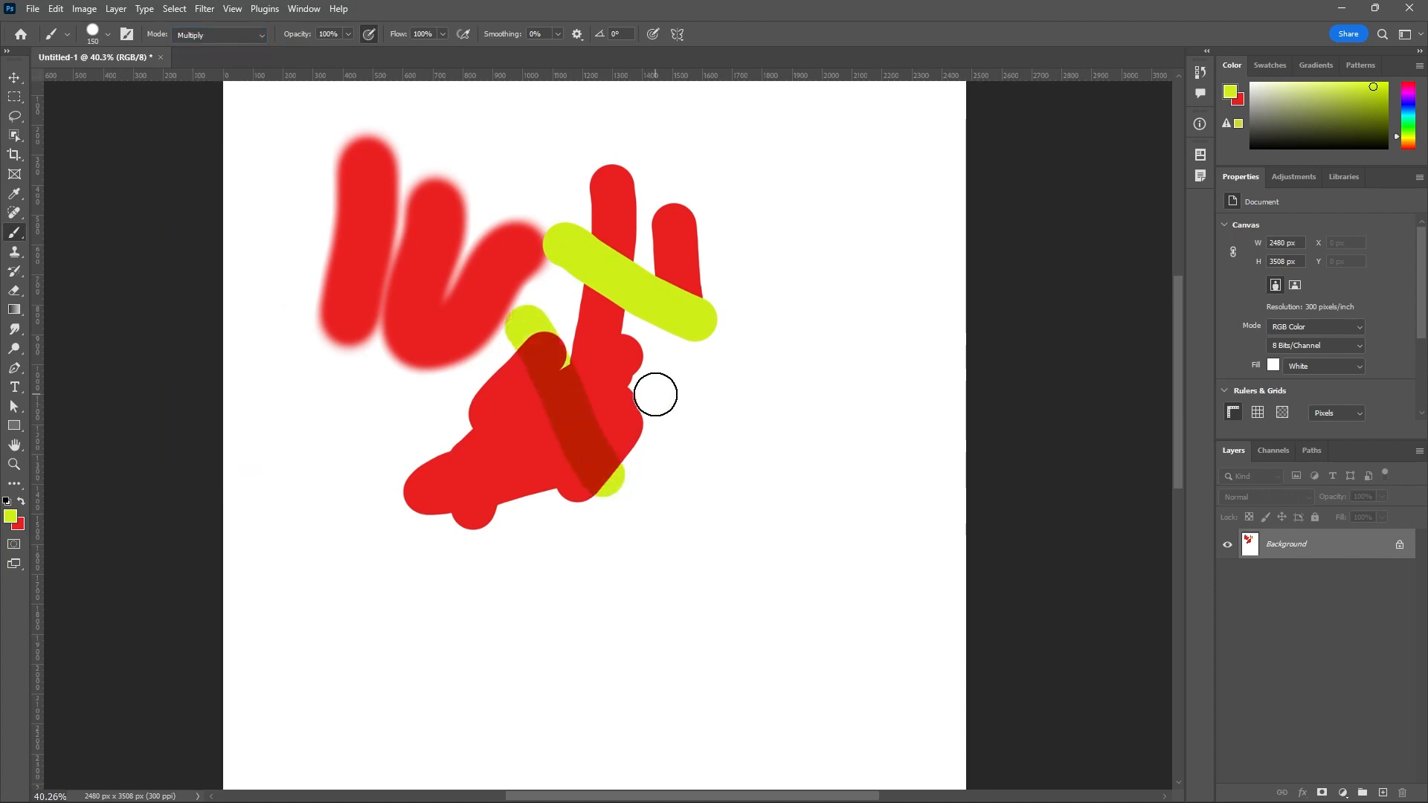
{"action": "mouse_move", "coordinate": [655, 394]}
{"action": "left_mouse_down"}
{"action": "mouse_move", "coordinate": [511, 466]}
{"action": "mouse_move", "coordinate": [480, 404]}
{"action": "mouse_move", "coordinate": [509, 425]}
{"action": "mouse_move", "coordinate": [566, 532]}
{"action": "mouse_move", "coordinate": [628, 535]}
{"action": "mouse_move", "coordinate": [658, 456]}
{"action": "left_mouse_up"}
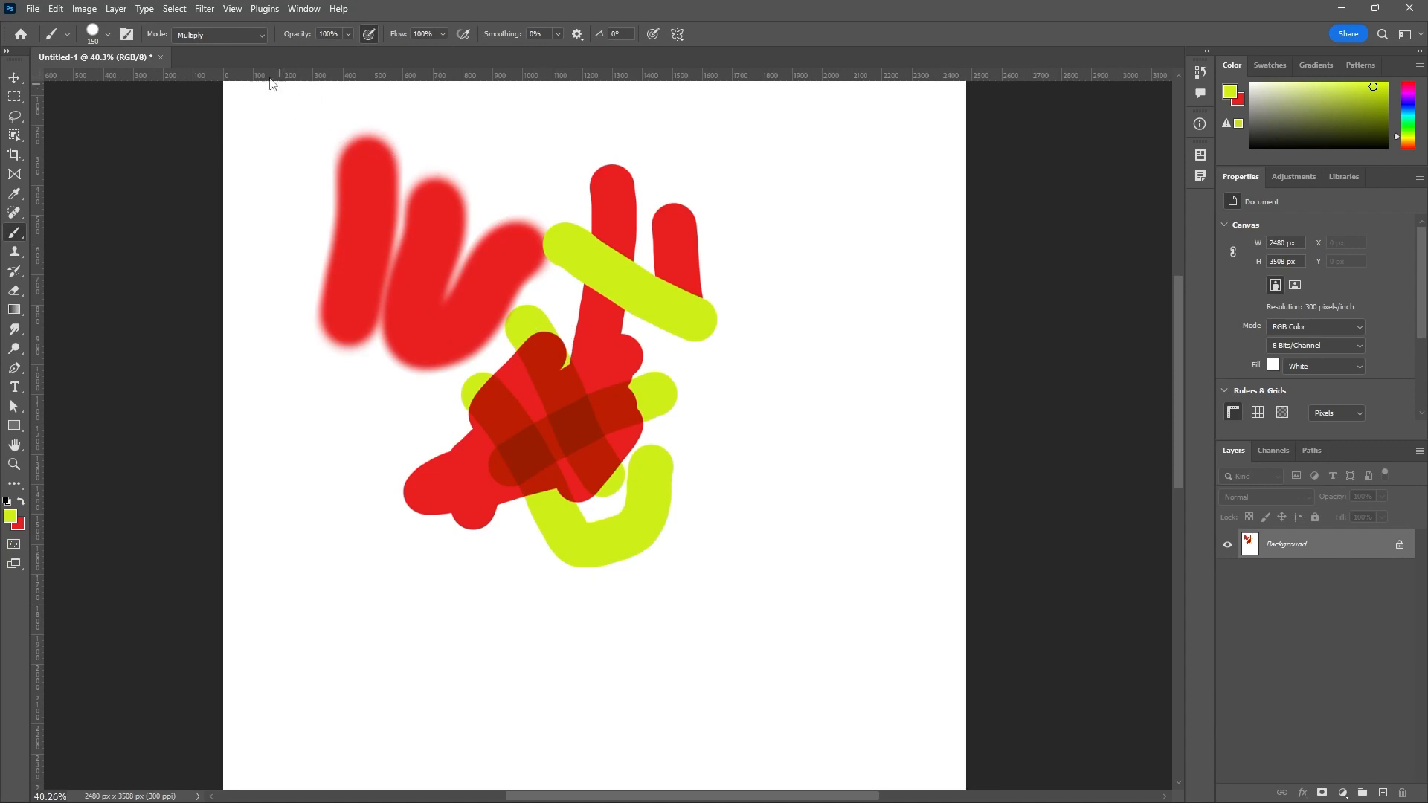
Set the brush blending mode to Lighten and paint yellow-green strokes over the soft and hard red strokes and the patch below.
{"action": "left_click", "coordinate": [262, 40]}
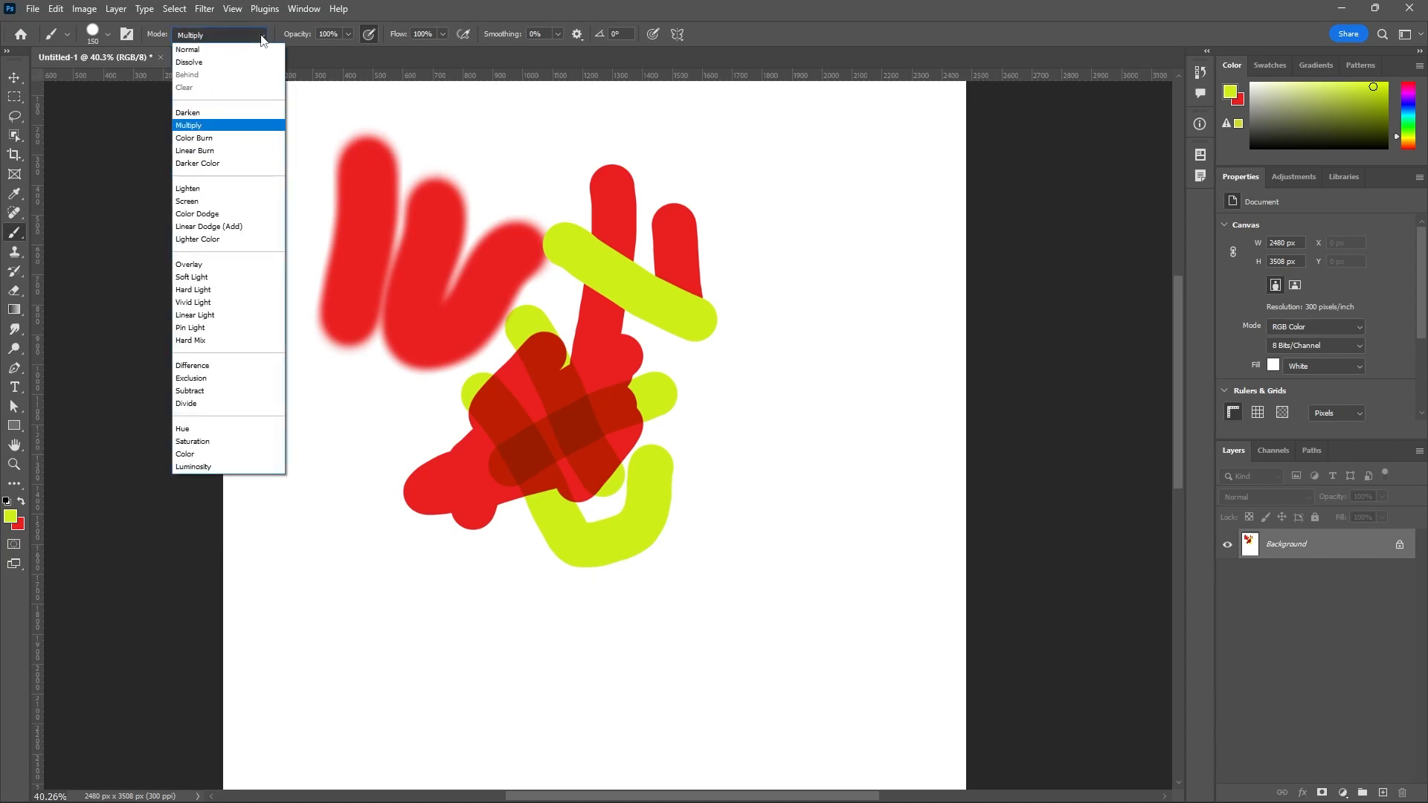
{"action": "left_click", "coordinate": [188, 188]}
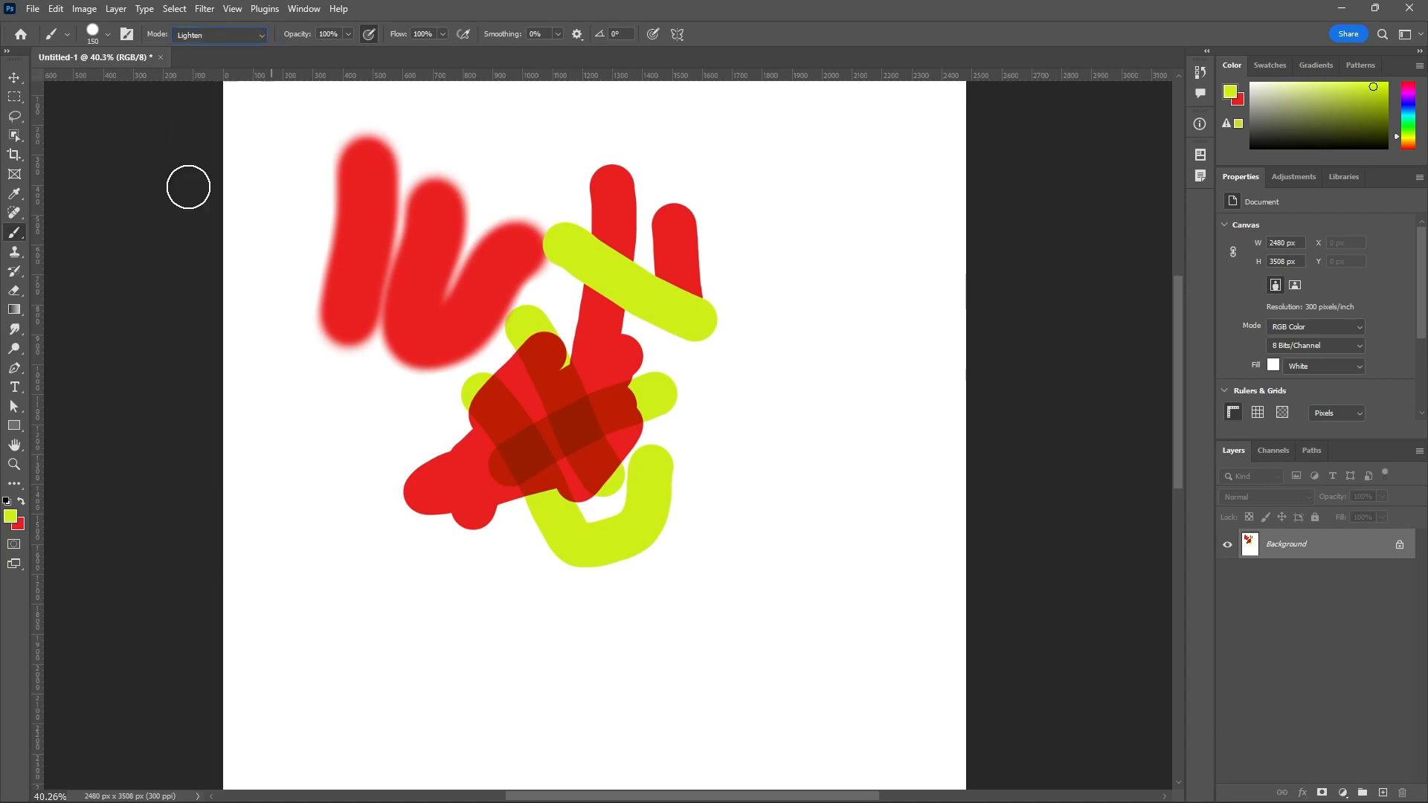
{"action": "mouse_move", "coordinate": [406, 357]}
{"action": "left_mouse_down"}
{"action": "mouse_move", "coordinate": [488, 198]}
{"action": "mouse_move", "coordinate": [736, 247]}
{"action": "left_mouse_up"}
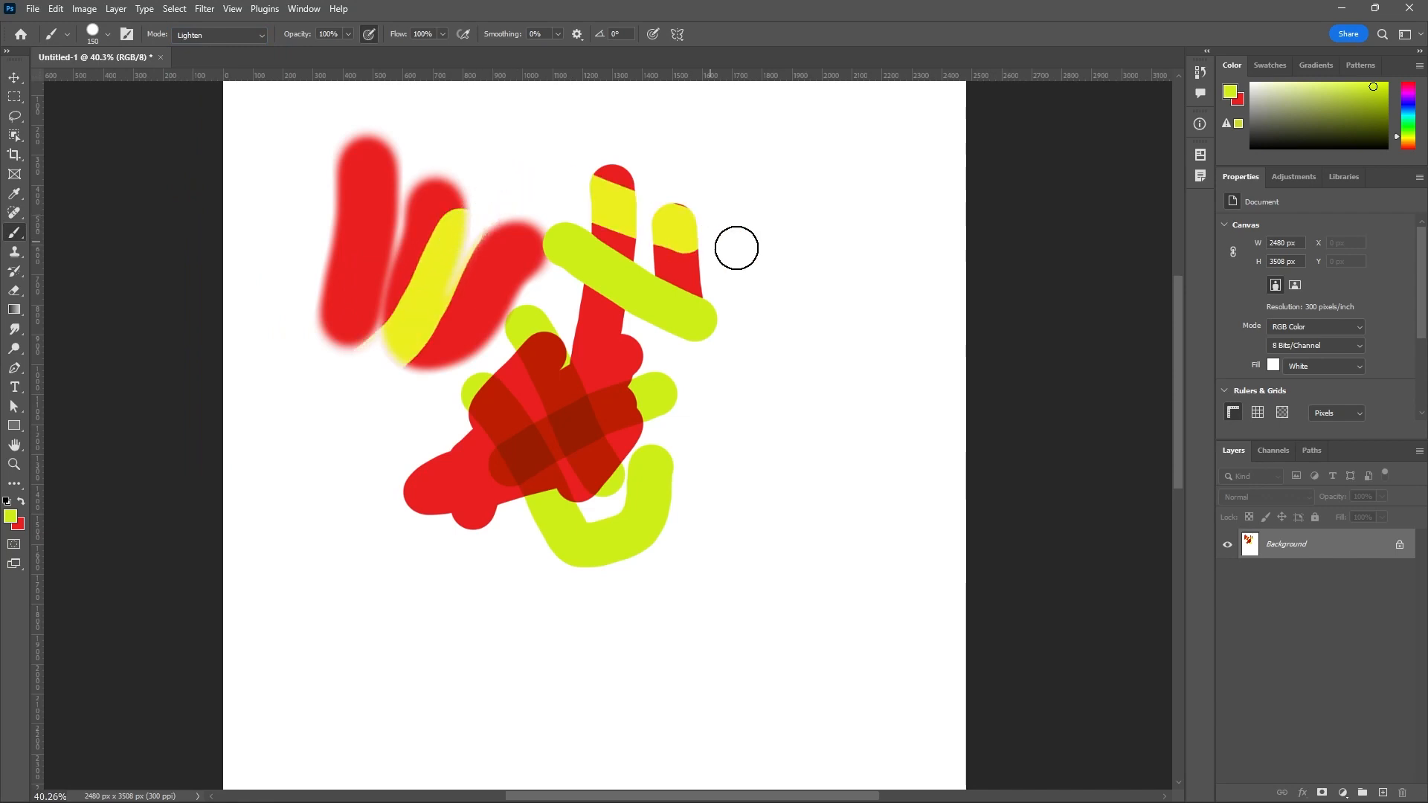
{"action": "mouse_move", "coordinate": [624, 375]}
{"action": "left_mouse_down"}
{"action": "mouse_move", "coordinate": [568, 395]}
{"action": "mouse_move", "coordinate": [595, 372]}
{"action": "mouse_move", "coordinate": [614, 521]}
{"action": "left_mouse_up"}
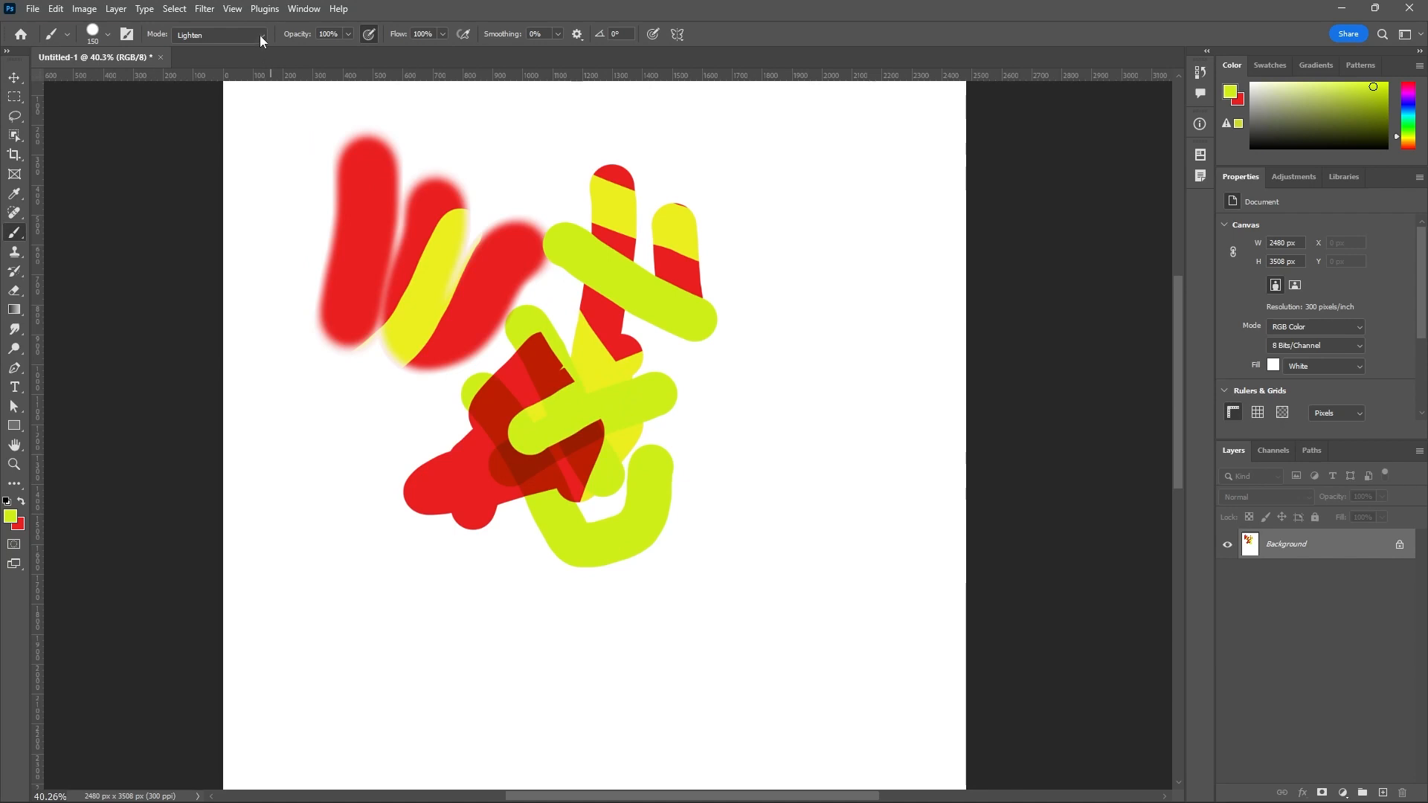
Swap the colors to red, return the brush to Normal mode, and paint a large red patch on the page's right side.
{"action": "left_click", "coordinate": [22, 502]}
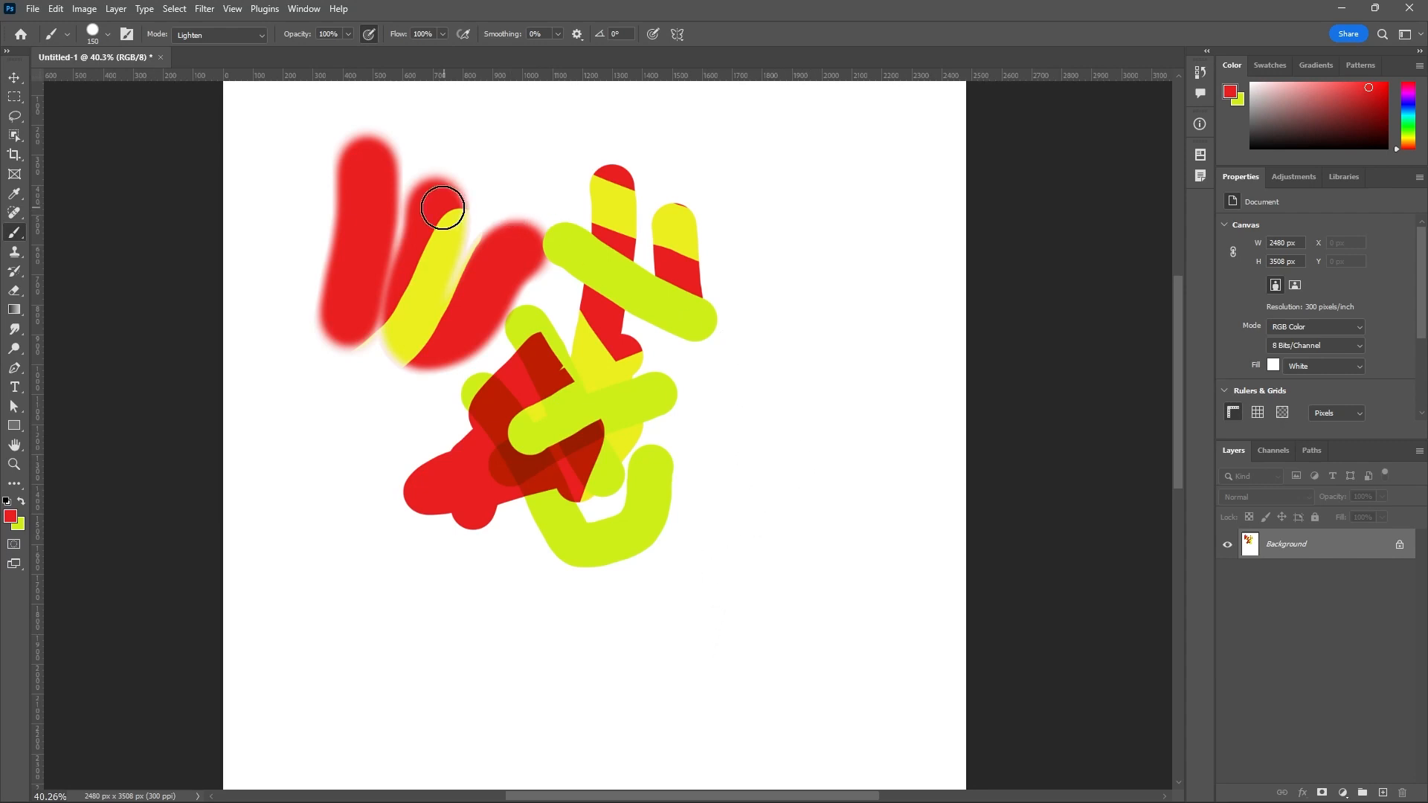
{"action": "left_click", "coordinate": [261, 34]}
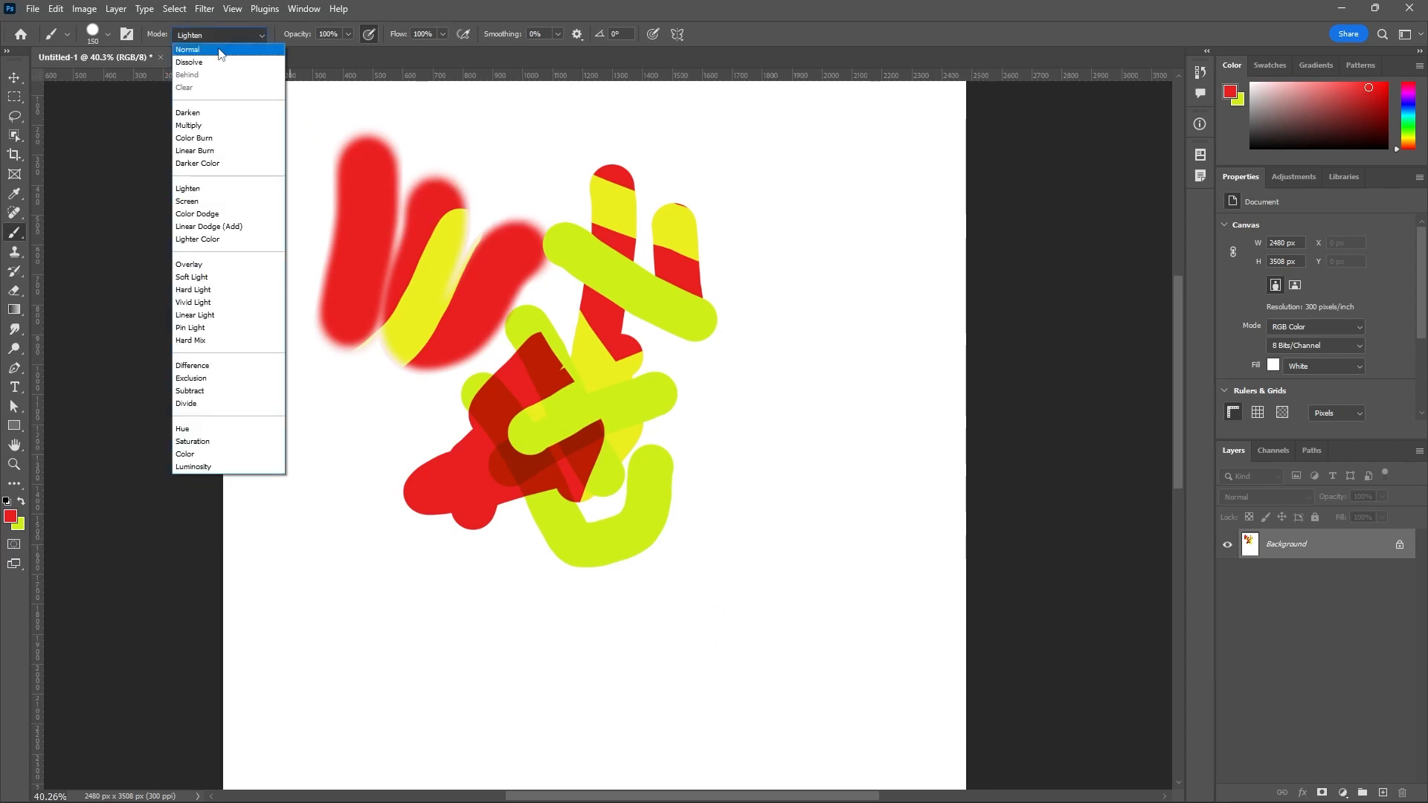
{"action": "left_click", "coordinate": [192, 47]}
{"action": "mouse_move", "coordinate": [841, 349]}
{"action": "left_mouse_down"}
{"action": "mouse_move", "coordinate": [788, 481]}
{"action": "mouse_move", "coordinate": [813, 357]}
{"action": "mouse_move", "coordinate": [707, 521]}
{"action": "mouse_move", "coordinate": [790, 352]}
{"action": "mouse_move", "coordinate": [870, 424]}
{"action": "mouse_move", "coordinate": [845, 357]}
{"action": "mouse_move", "coordinate": [747, 372]}
{"action": "left_mouse_up"}
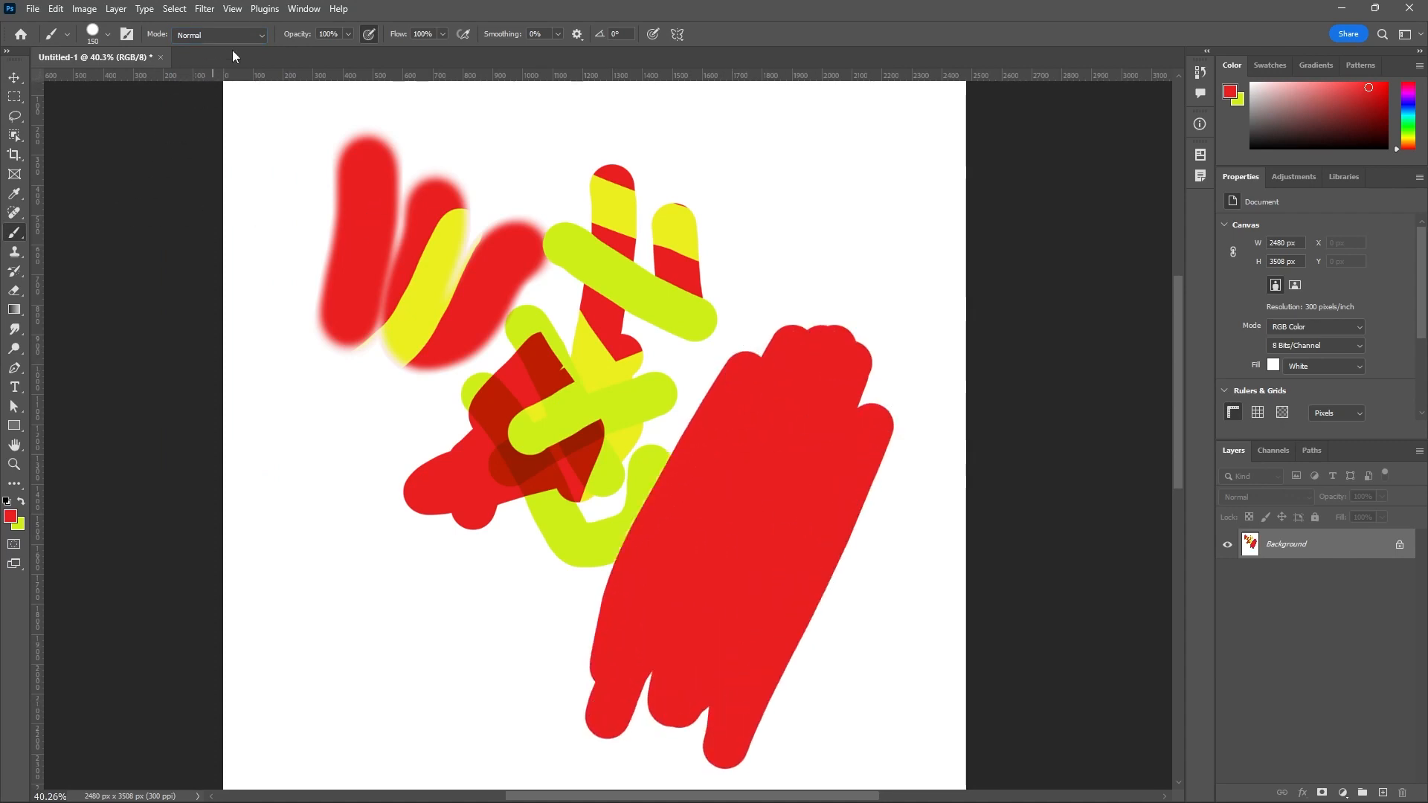
Set the brush to Screen mode with a cyan foreground color and paint short strokes over the upper part of the large red patch.
{"action": "left_click", "coordinate": [257, 35]}
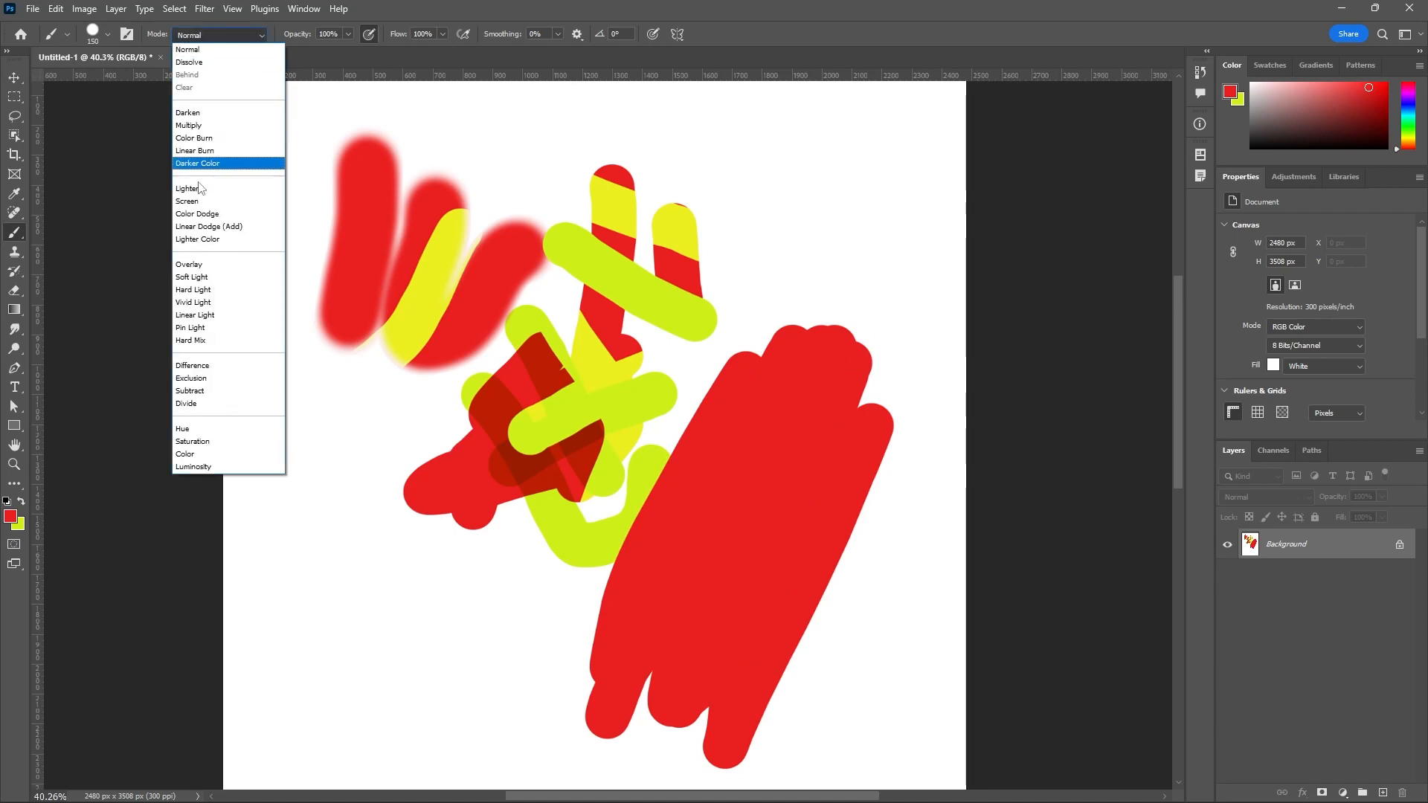
{"action": "left_click", "coordinate": [196, 201]}
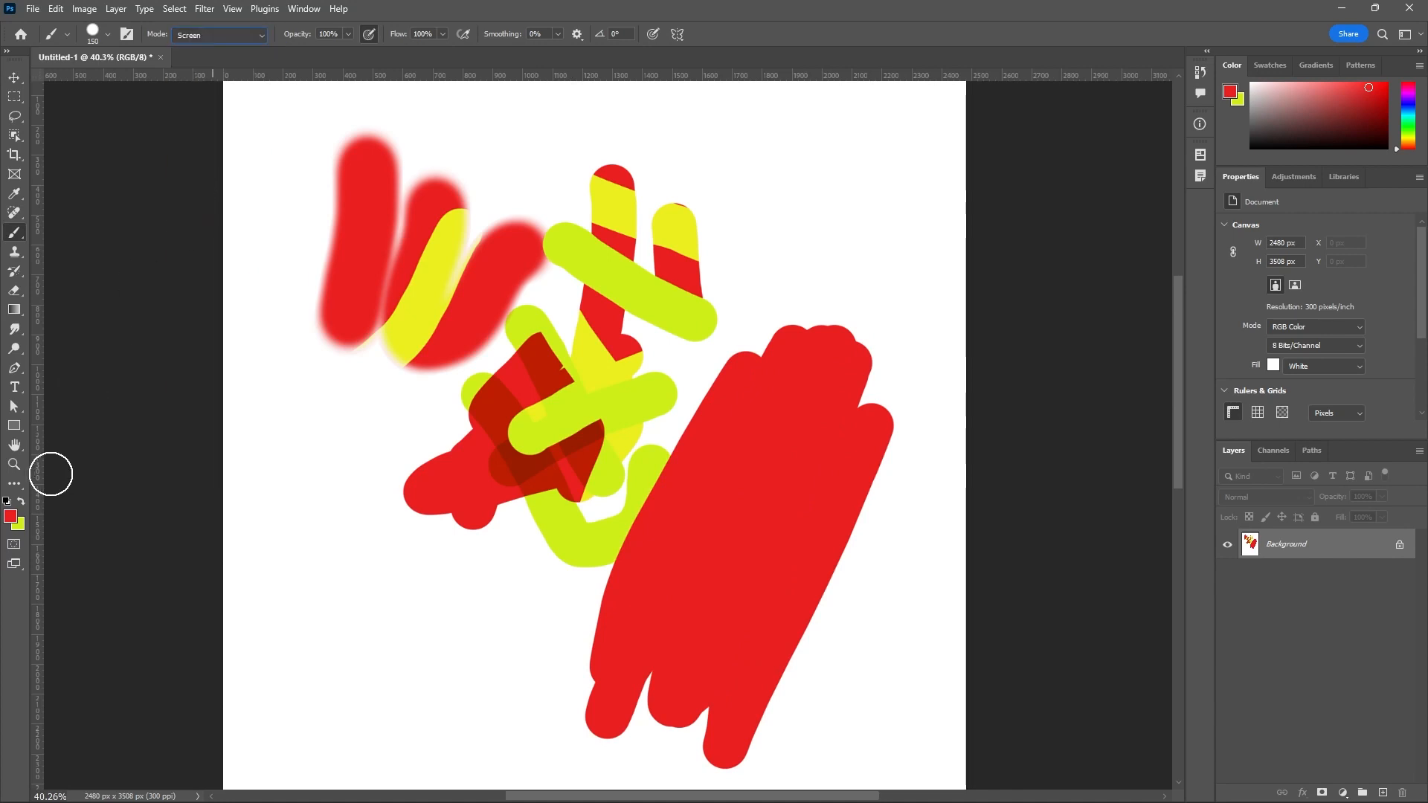
{"action": "left_click", "coordinate": [11, 517]}
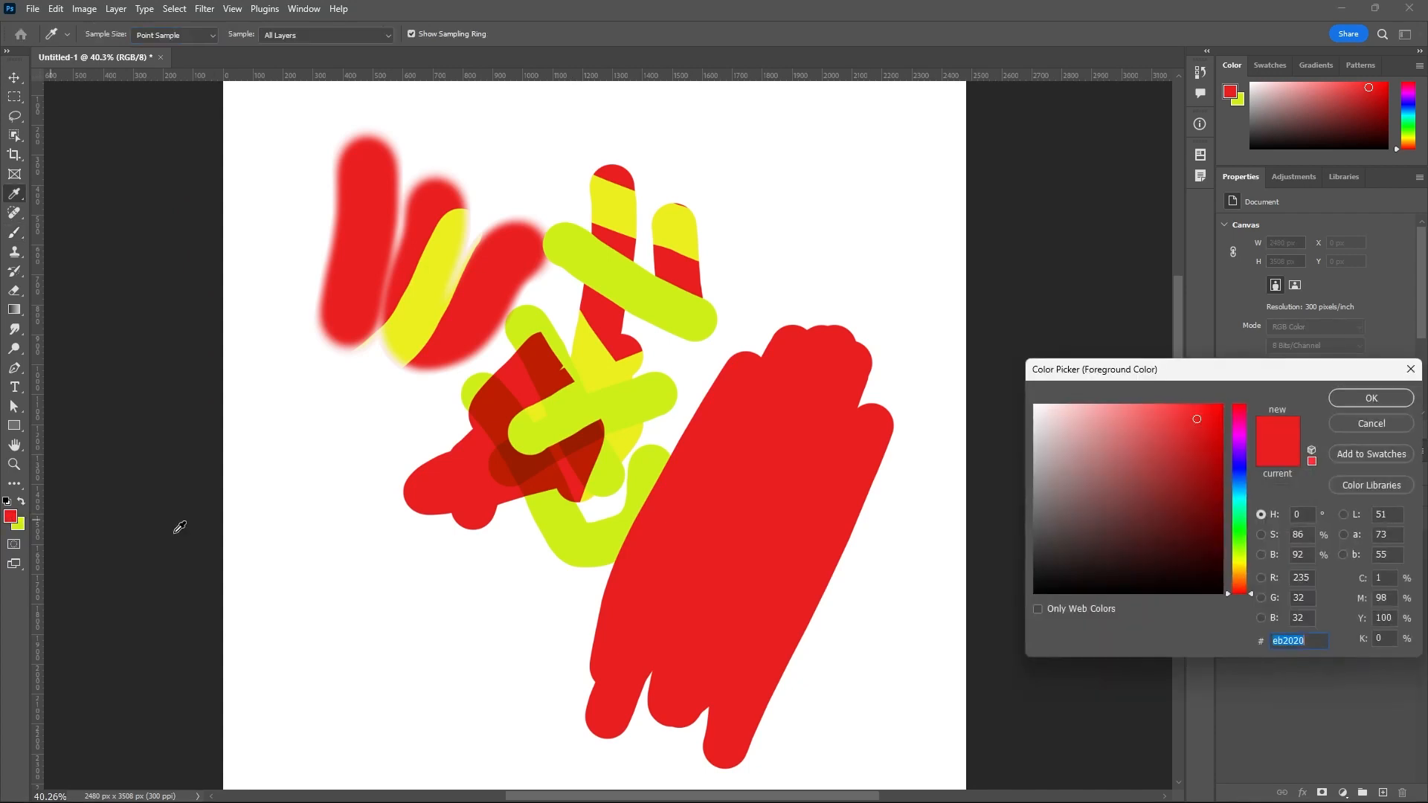
{"action": "left_click", "coordinate": [1240, 496]}
{"action": "left_click", "coordinate": [1348, 401]}
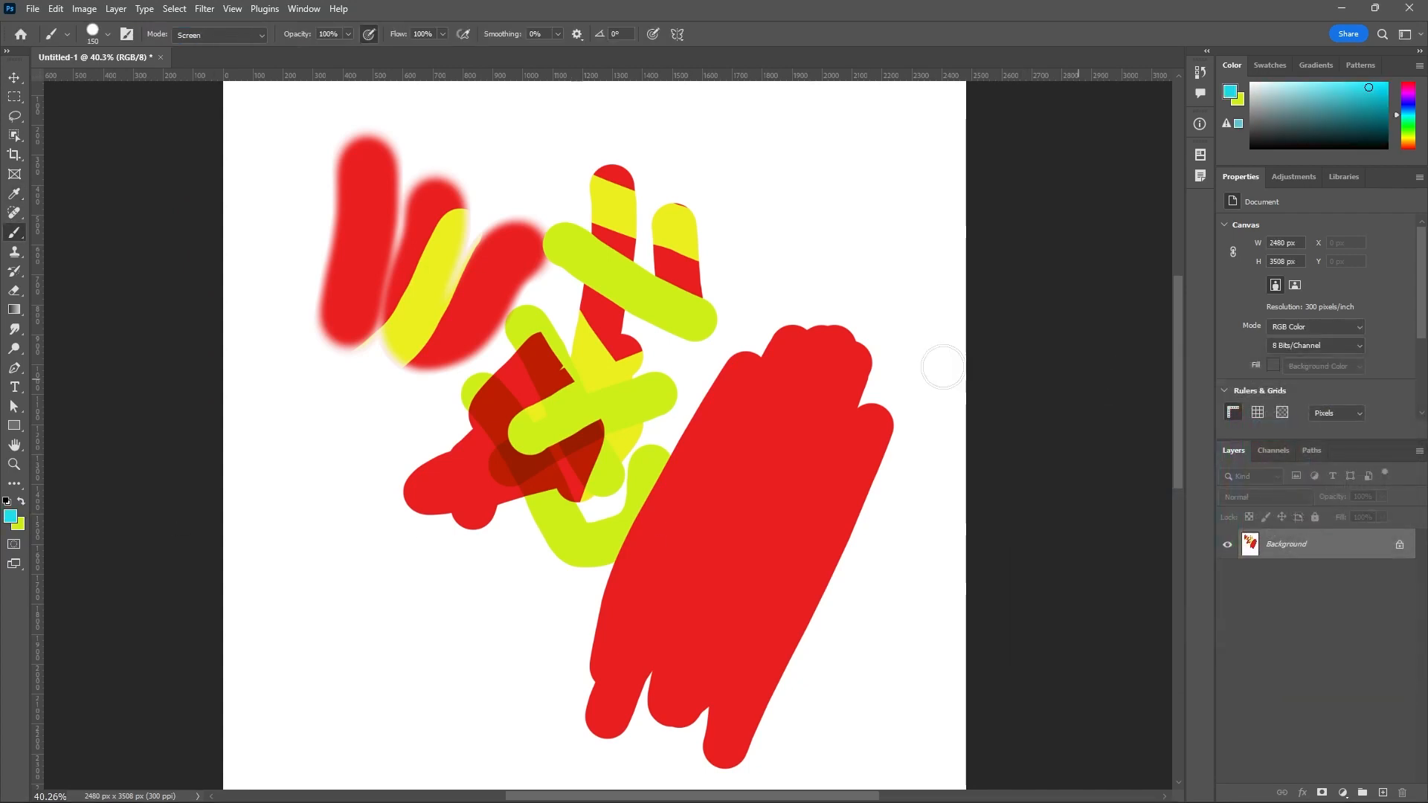
{"action": "left_click_drag", "start_coordinate": [833, 350], "coordinate": [834, 404]}
{"action": "left_click_drag", "start_coordinate": [885, 446], "coordinate": [824, 448]}
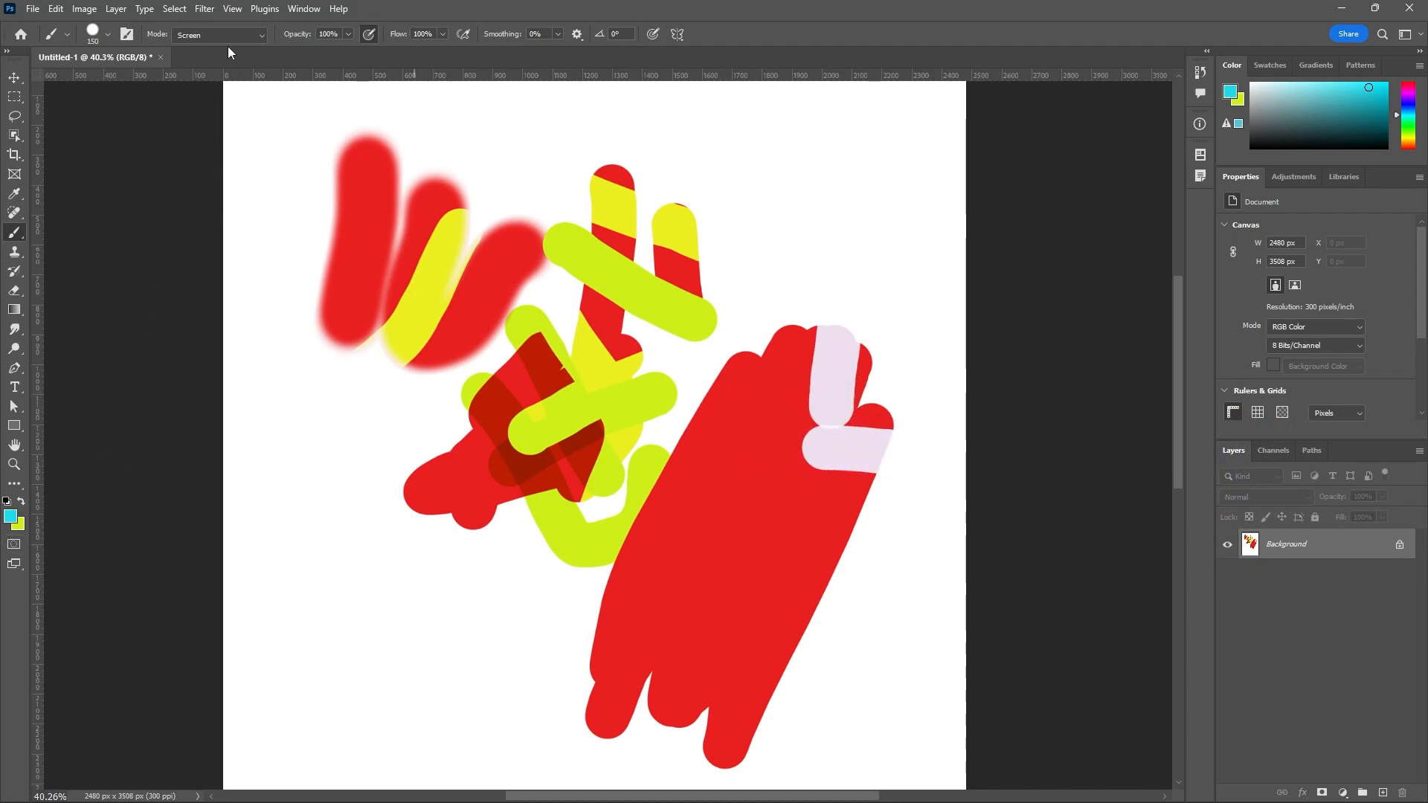
{"action": "mouse_move", "coordinate": [793, 278]}
{"action": "left_mouse_down"}
{"action": "mouse_move", "coordinate": [751, 401]}
{"action": "mouse_move", "coordinate": [768, 310]}
{"action": "left_mouse_up"}
{"action": "left_click_drag", "start_coordinate": [904, 373], "coordinate": [892, 405]}
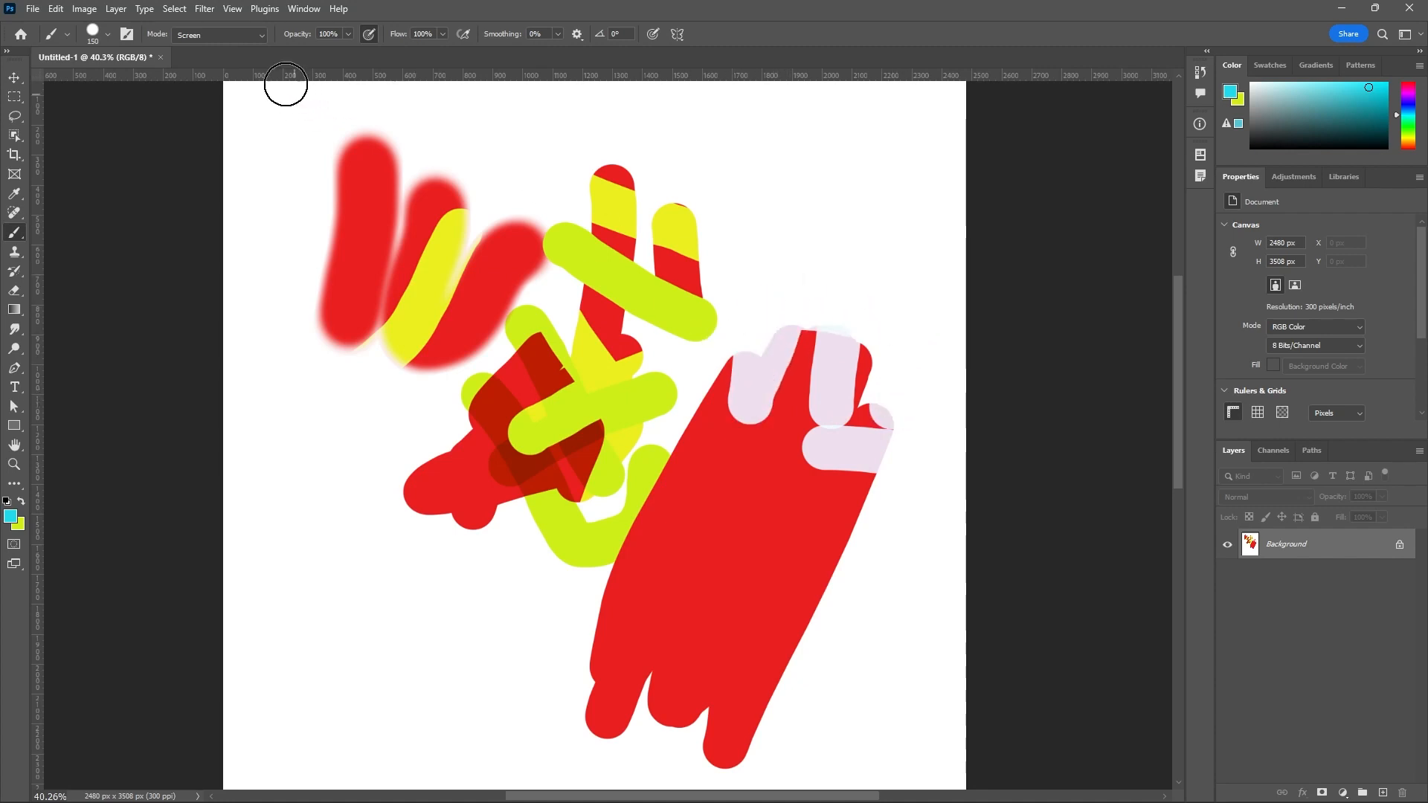
Set the brush blending mode to Overlay and paint overlapping cyan strokes over the lower-left part of the large red patch.
{"action": "left_click", "coordinate": [260, 39]}
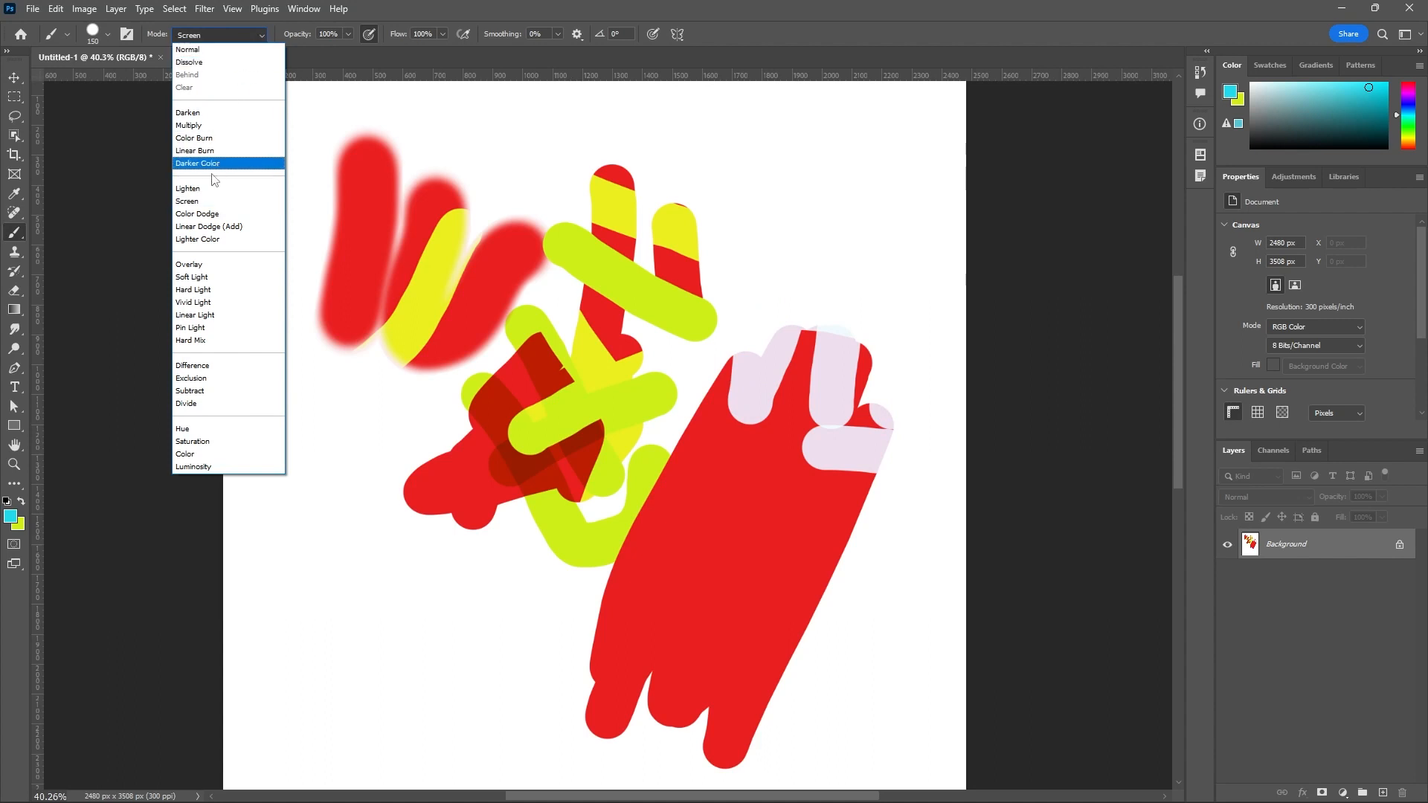
{"action": "left_click", "coordinate": [187, 264]}
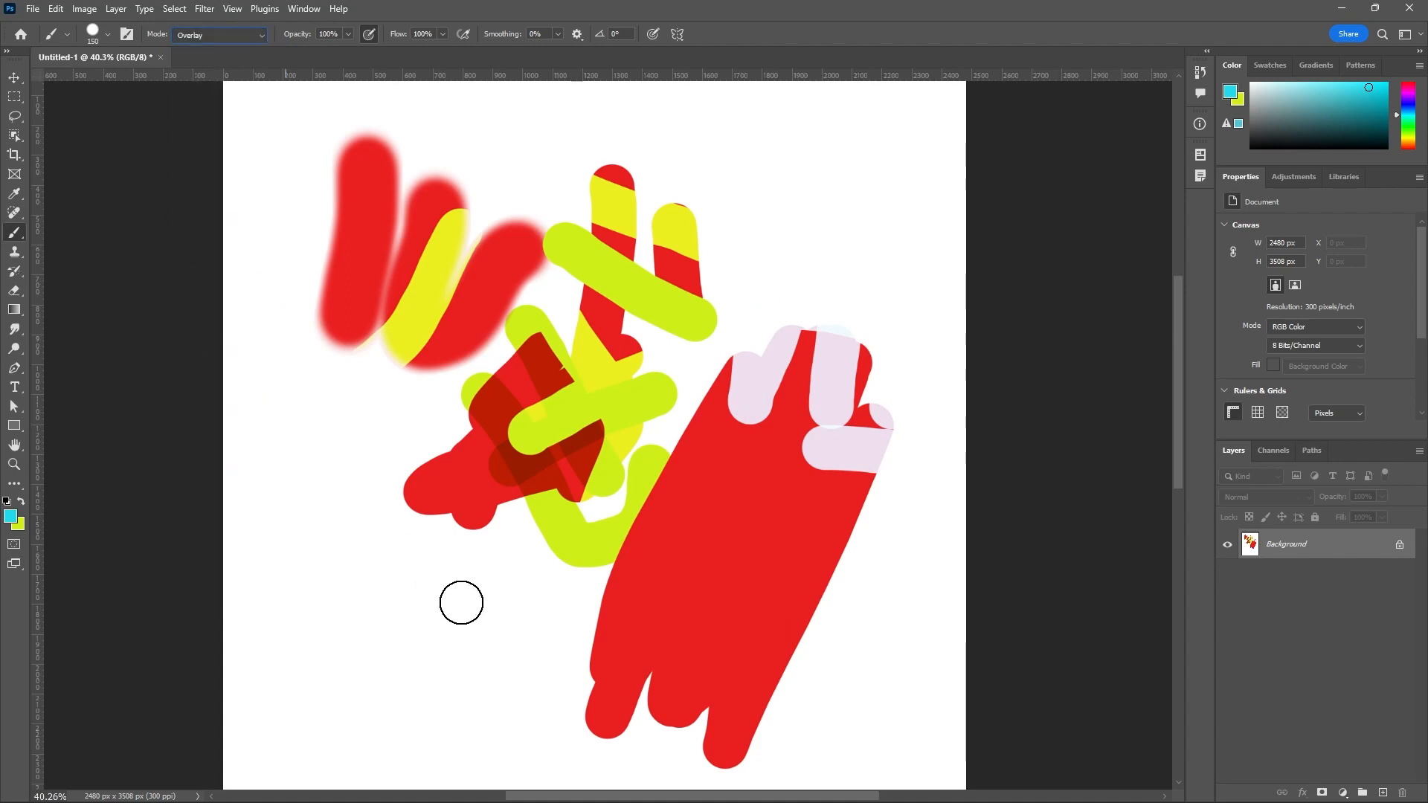
{"action": "mouse_move", "coordinate": [459, 600]}
{"action": "left_mouse_down"}
{"action": "mouse_move", "coordinate": [679, 593]}
{"action": "mouse_move", "coordinate": [649, 617]}
{"action": "mouse_move", "coordinate": [654, 724]}
{"action": "mouse_move", "coordinate": [631, 607]}
{"action": "left_mouse_up"}
{"action": "mouse_move", "coordinate": [627, 534]}
{"action": "left_mouse_down"}
{"action": "mouse_move", "coordinate": [662, 677]}
{"action": "mouse_move", "coordinate": [615, 580]}
{"action": "mouse_move", "coordinate": [697, 695]}
{"action": "mouse_move", "coordinate": [636, 685]}
{"action": "mouse_move", "coordinate": [659, 733]}
{"action": "mouse_move", "coordinate": [733, 679]}
{"action": "mouse_move", "coordinate": [690, 730]}
{"action": "left_mouse_up"}
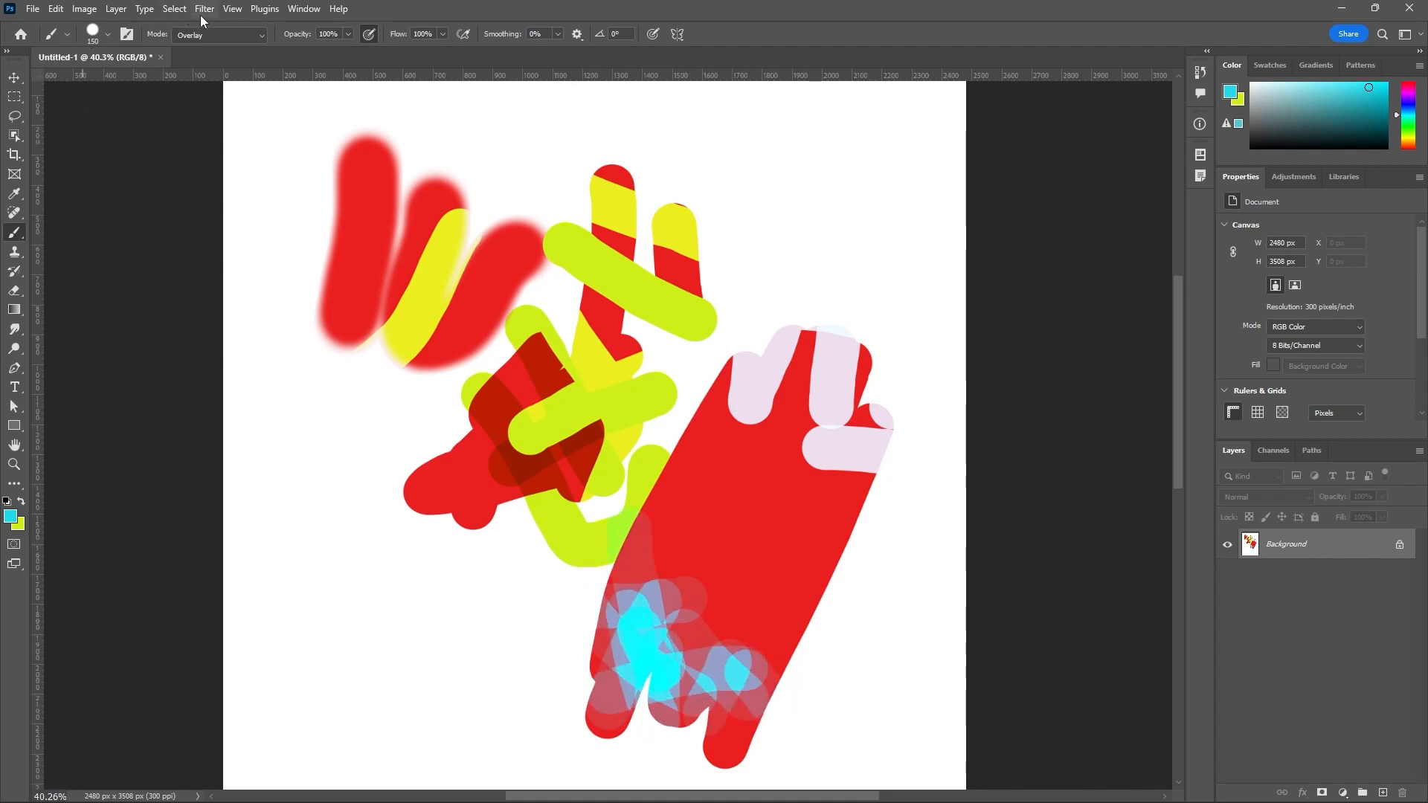
Set the brush blending mode to Soft Light and paint cyan over the yellow-green diagonal and the top of the large red patch.
{"action": "left_click", "coordinate": [256, 34]}
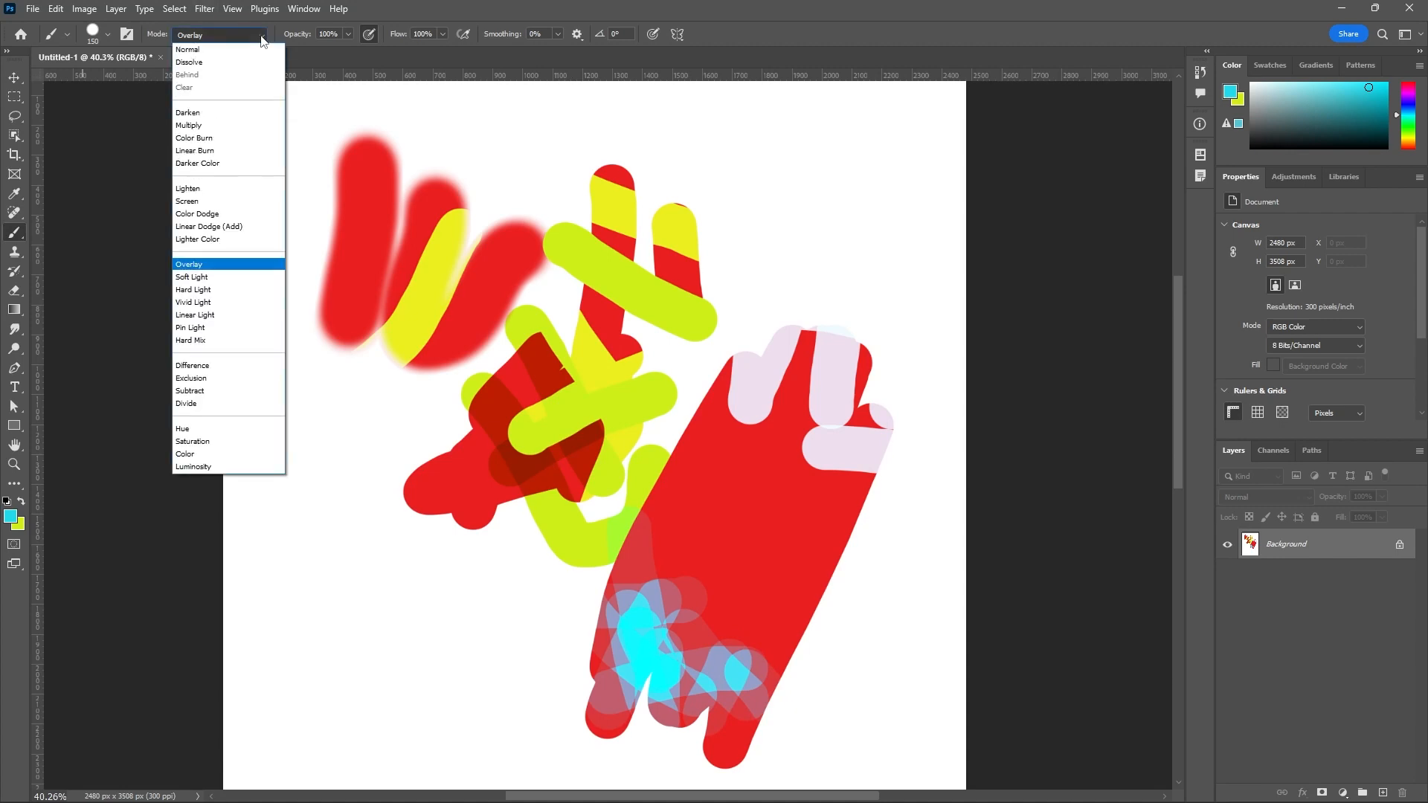
{"action": "left_click", "coordinate": [192, 277]}
{"action": "left_click_drag", "start_coordinate": [662, 251], "coordinate": [637, 355]}
{"action": "mouse_move", "coordinate": [738, 257]}
{"action": "left_mouse_down"}
{"action": "mouse_move", "coordinate": [890, 393]}
{"action": "mouse_move", "coordinate": [815, 469]}
{"action": "mouse_move", "coordinate": [809, 302]}
{"action": "mouse_move", "coordinate": [598, 262]}
{"action": "mouse_move", "coordinate": [540, 266]}
{"action": "left_mouse_up"}
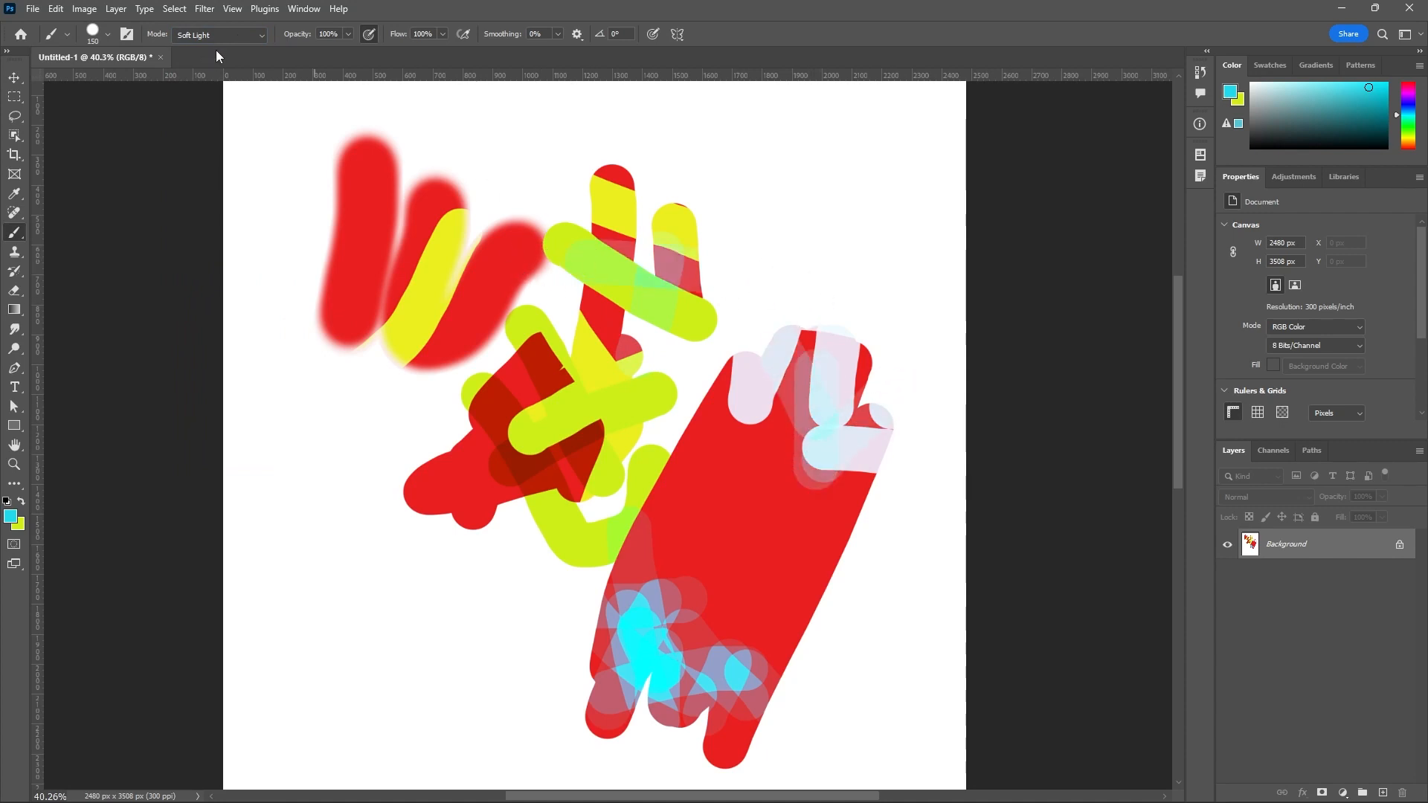
Set the brush blending mode to Linear Light and paint several cyan strokes over the soft strokes, the diagonal and the large red patch.
{"action": "left_click", "coordinate": [257, 36]}
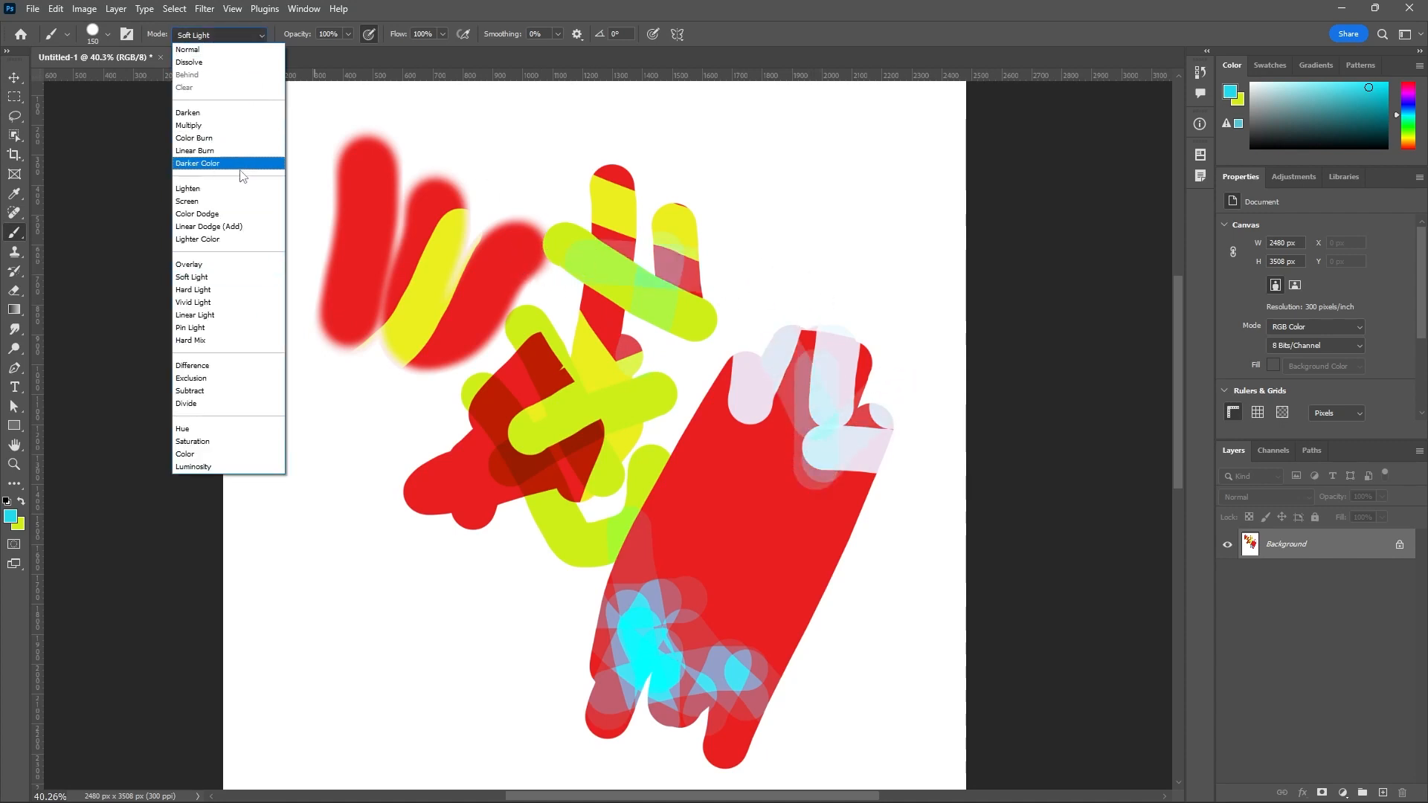
{"action": "left_click", "coordinate": [207, 315]}
{"action": "left_click_drag", "start_coordinate": [318, 216], "coordinate": [402, 327]}
{"action": "left_click_drag", "start_coordinate": [490, 171], "coordinate": [457, 297]}
{"action": "mouse_move", "coordinate": [537, 205]}
{"action": "left_mouse_down"}
{"action": "mouse_move", "coordinate": [520, 223]}
{"action": "mouse_move", "coordinate": [666, 321]}
{"action": "left_mouse_up"}
{"action": "mouse_move", "coordinate": [766, 282]}
{"action": "left_mouse_down"}
{"action": "mouse_move", "coordinate": [752, 290]}
{"action": "mouse_move", "coordinate": [800, 476]}
{"action": "left_mouse_up"}
{"action": "mouse_move", "coordinate": [882, 526]}
{"action": "left_mouse_down"}
{"action": "mouse_move", "coordinate": [668, 443]}
{"action": "mouse_move", "coordinate": [668, 423]}
{"action": "mouse_move", "coordinate": [780, 563]}
{"action": "left_mouse_up"}
Set the brush blending mode to Pin Light and paint cyan strokes over the soft V, the hard strokes and the large patch's top.
{"action": "left_click", "coordinate": [261, 39]}
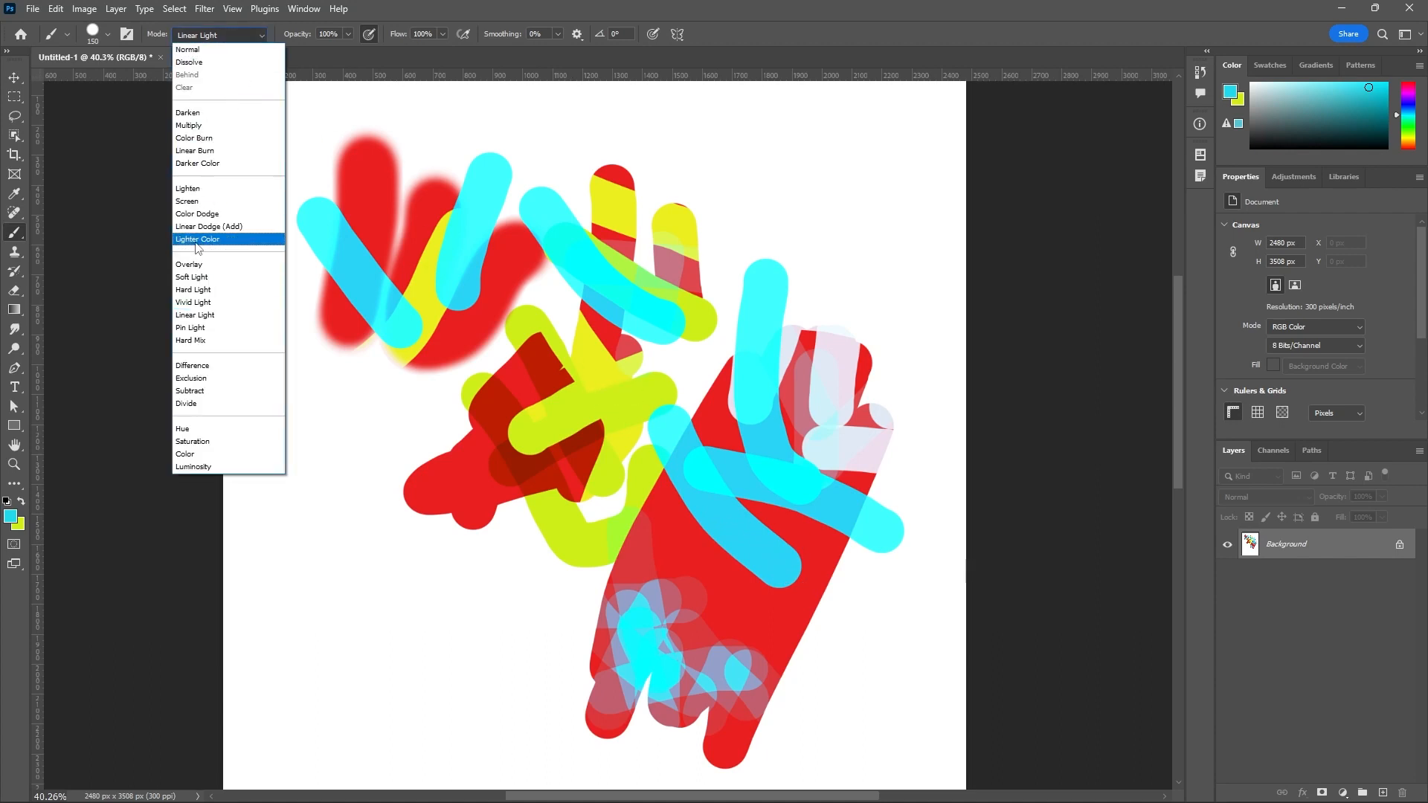
{"action": "left_click", "coordinate": [233, 331]}
{"action": "left_click_drag", "start_coordinate": [365, 355], "coordinate": [496, 277]}
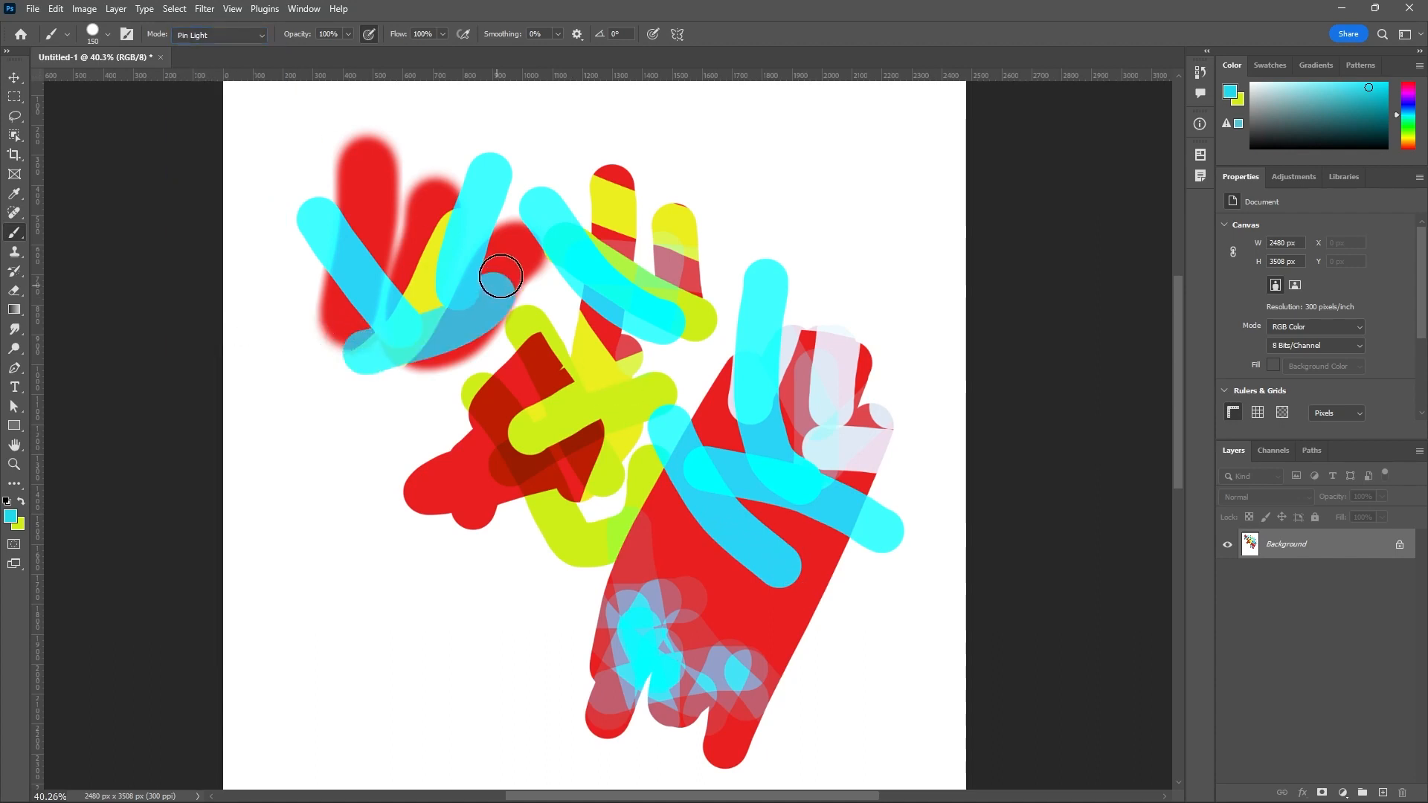
{"action": "left_click_drag", "start_coordinate": [663, 197], "coordinate": [676, 297]}
{"action": "mouse_move", "coordinate": [811, 357]}
{"action": "left_mouse_down"}
{"action": "mouse_move", "coordinate": [851, 465]}
{"action": "mouse_move", "coordinate": [872, 451]}
{"action": "left_mouse_up"}
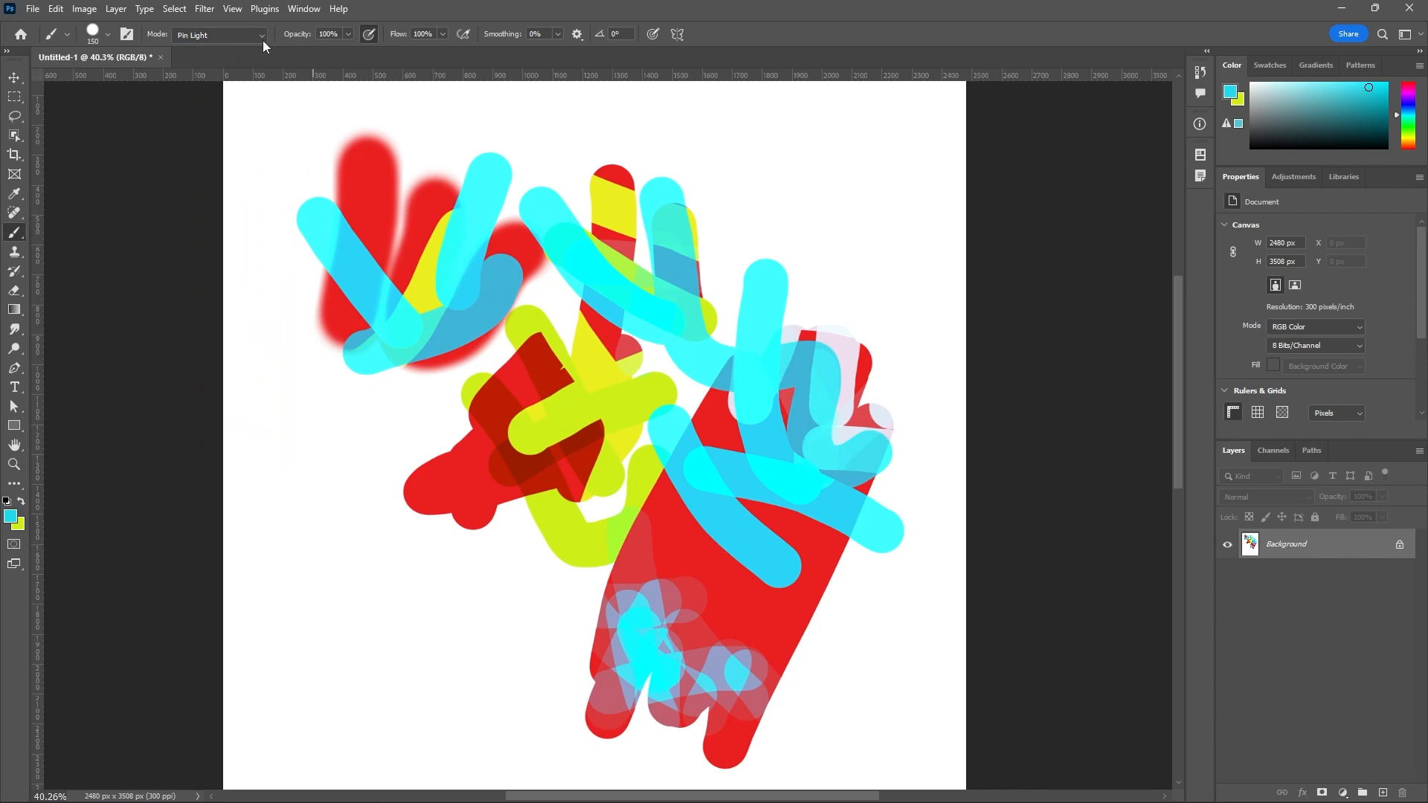
Set the brush blending mode to Hard Mix and paint a long winding cyan stroke through the middle of the artwork.
{"action": "left_click", "coordinate": [262, 42]}
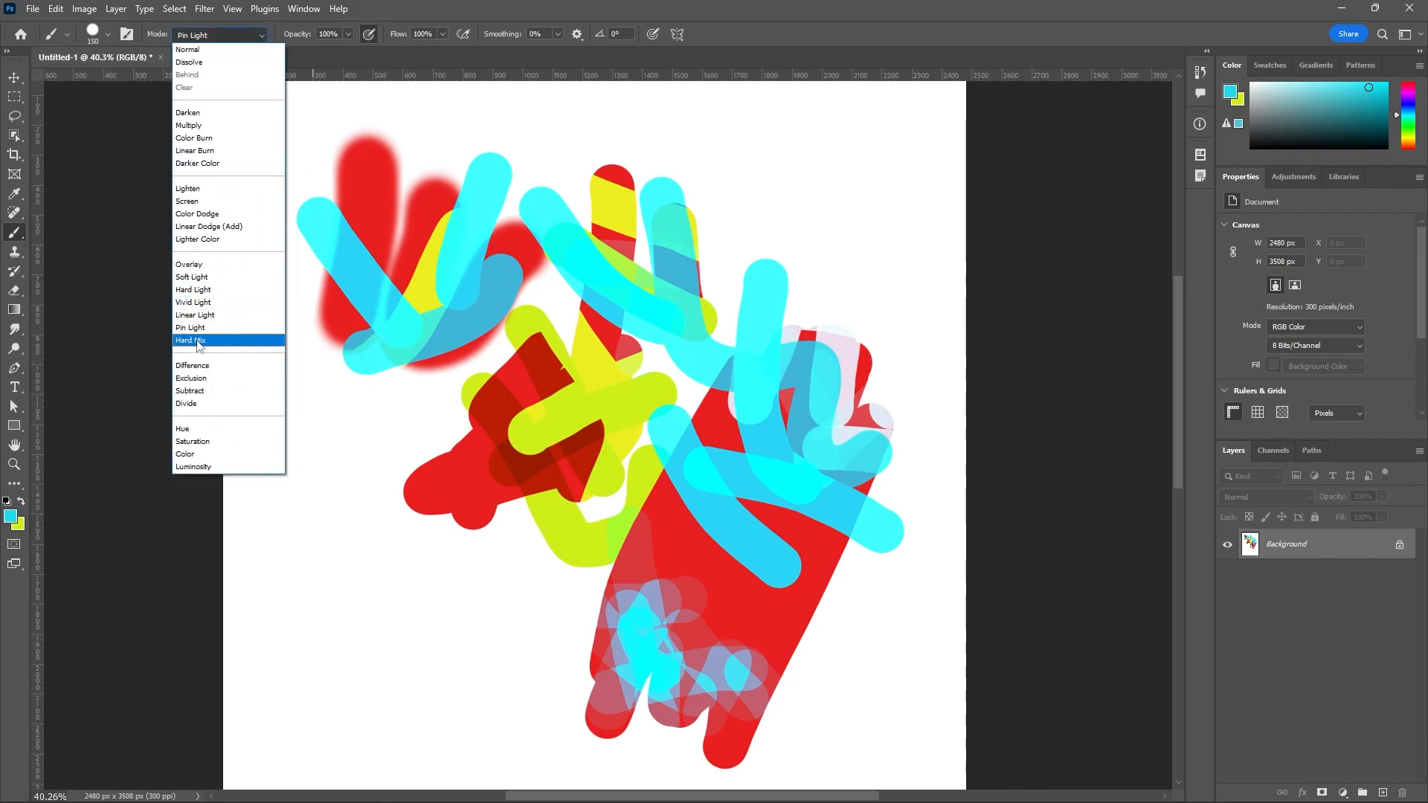
{"action": "left_click", "coordinate": [197, 340]}
{"action": "mouse_move", "coordinate": [382, 166]}
{"action": "left_mouse_down"}
{"action": "mouse_move", "coordinate": [462, 394]}
{"action": "mouse_move", "coordinate": [442, 412]}
{"action": "mouse_move", "coordinate": [620, 531]}
{"action": "mouse_move", "coordinate": [778, 507]}
{"action": "mouse_move", "coordinate": [823, 607]}
{"action": "mouse_move", "coordinate": [669, 341]}
{"action": "left_mouse_up"}
Set the brush blending mode to Difference and paint a winding stroke across the central strokes and the large red patch.
{"action": "left_click", "coordinate": [254, 37]}
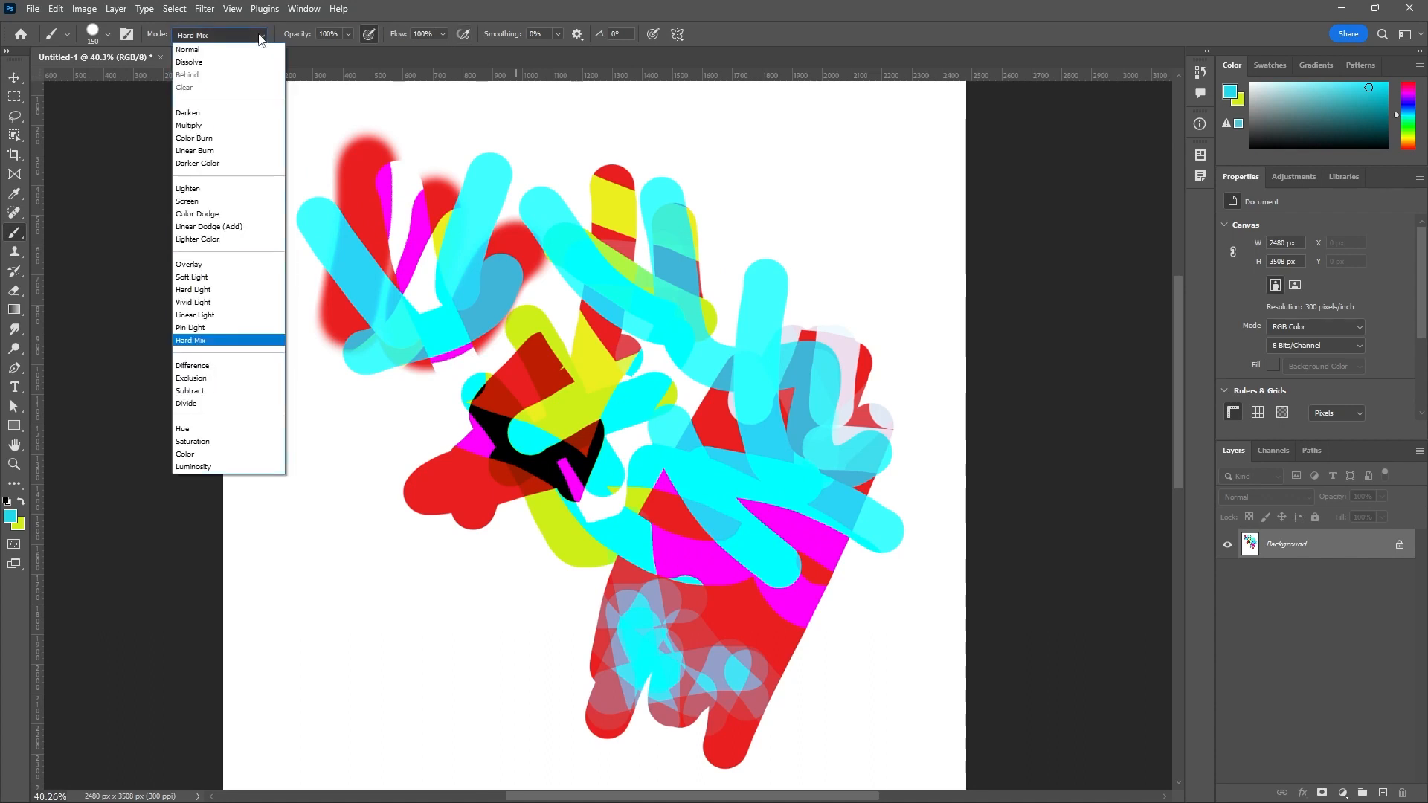
{"action": "left_click", "coordinate": [205, 369]}
{"action": "mouse_move", "coordinate": [690, 222]}
{"action": "left_mouse_down"}
{"action": "mouse_move", "coordinate": [615, 399]}
{"action": "mouse_move", "coordinate": [772, 439]}
{"action": "mouse_move", "coordinate": [771, 568]}
{"action": "mouse_move", "coordinate": [547, 286]}
{"action": "mouse_move", "coordinate": [524, 201]}
{"action": "left_mouse_up"}
Set the brush blending mode to Hue and paint a winding cyan stroke over the central artwork and the large red patch.
{"action": "left_click", "coordinate": [260, 34]}
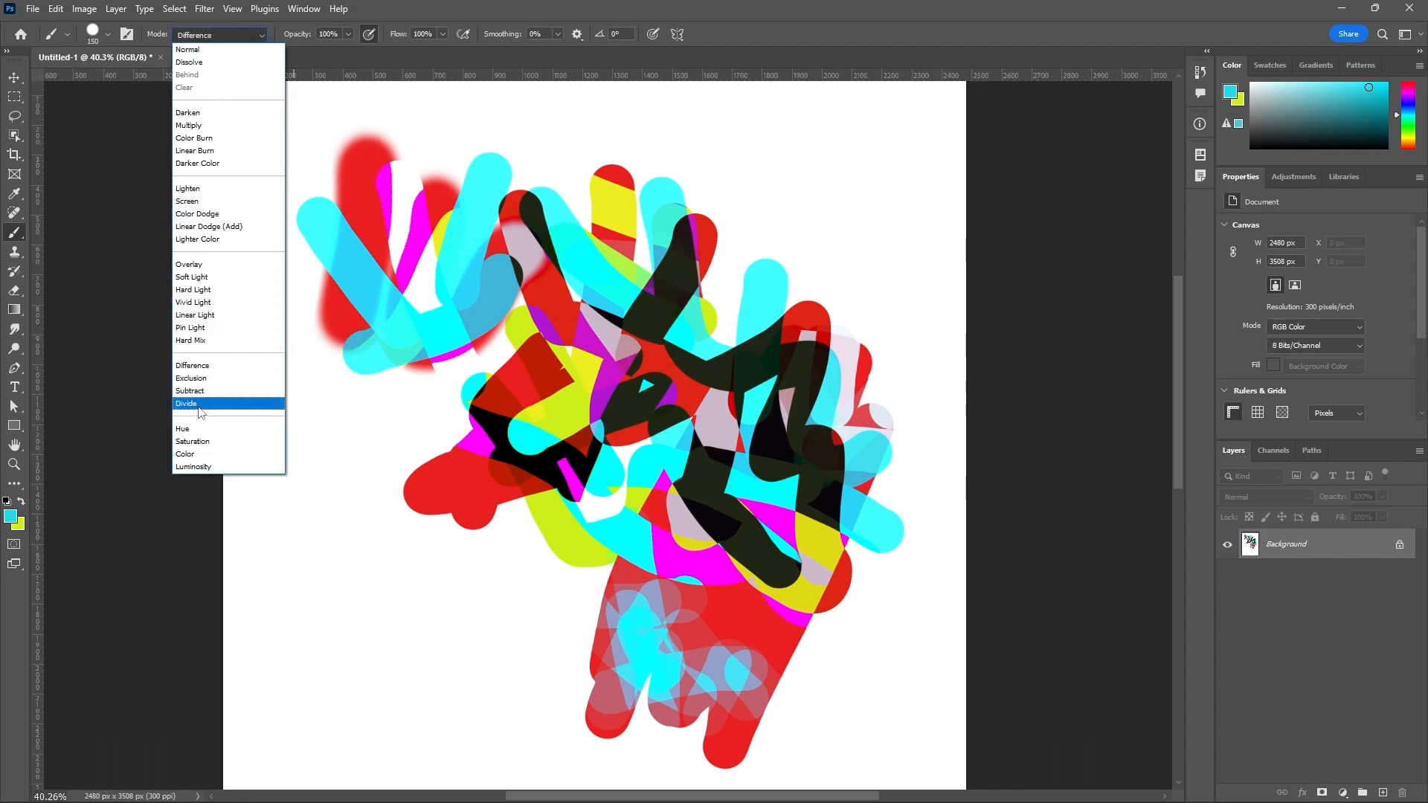
{"action": "left_click", "coordinate": [182, 429]}
{"action": "mouse_move", "coordinate": [534, 299]}
{"action": "left_mouse_down"}
{"action": "mouse_move", "coordinate": [691, 238]}
{"action": "mouse_move", "coordinate": [766, 351]}
{"action": "mouse_move", "coordinate": [883, 624]}
{"action": "mouse_move", "coordinate": [658, 521]}
{"action": "left_mouse_up"}
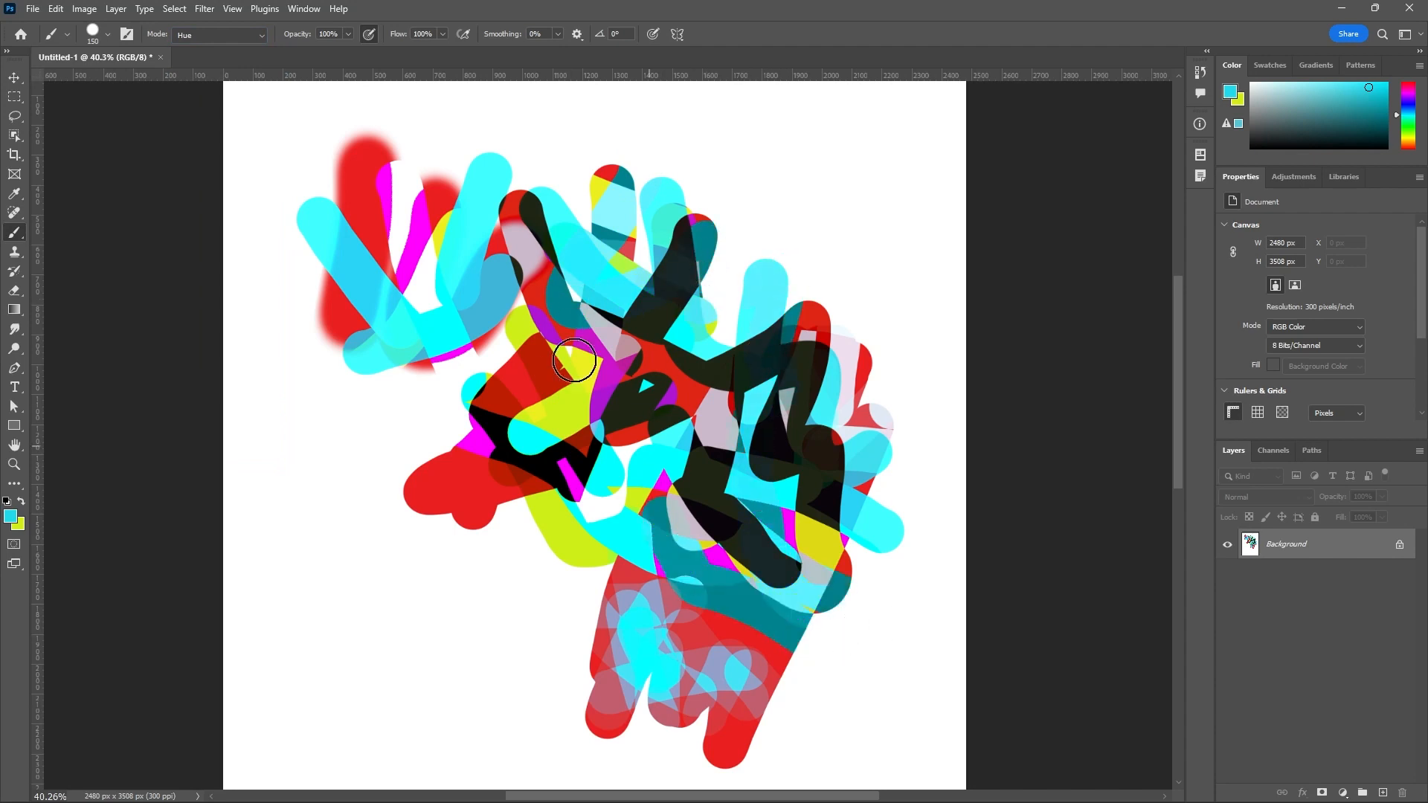
Try the Saturation brush blending mode, and set the mode back to Normal.
{"action": "left_click", "coordinate": [261, 34]}
{"action": "left_click", "coordinate": [190, 438]}
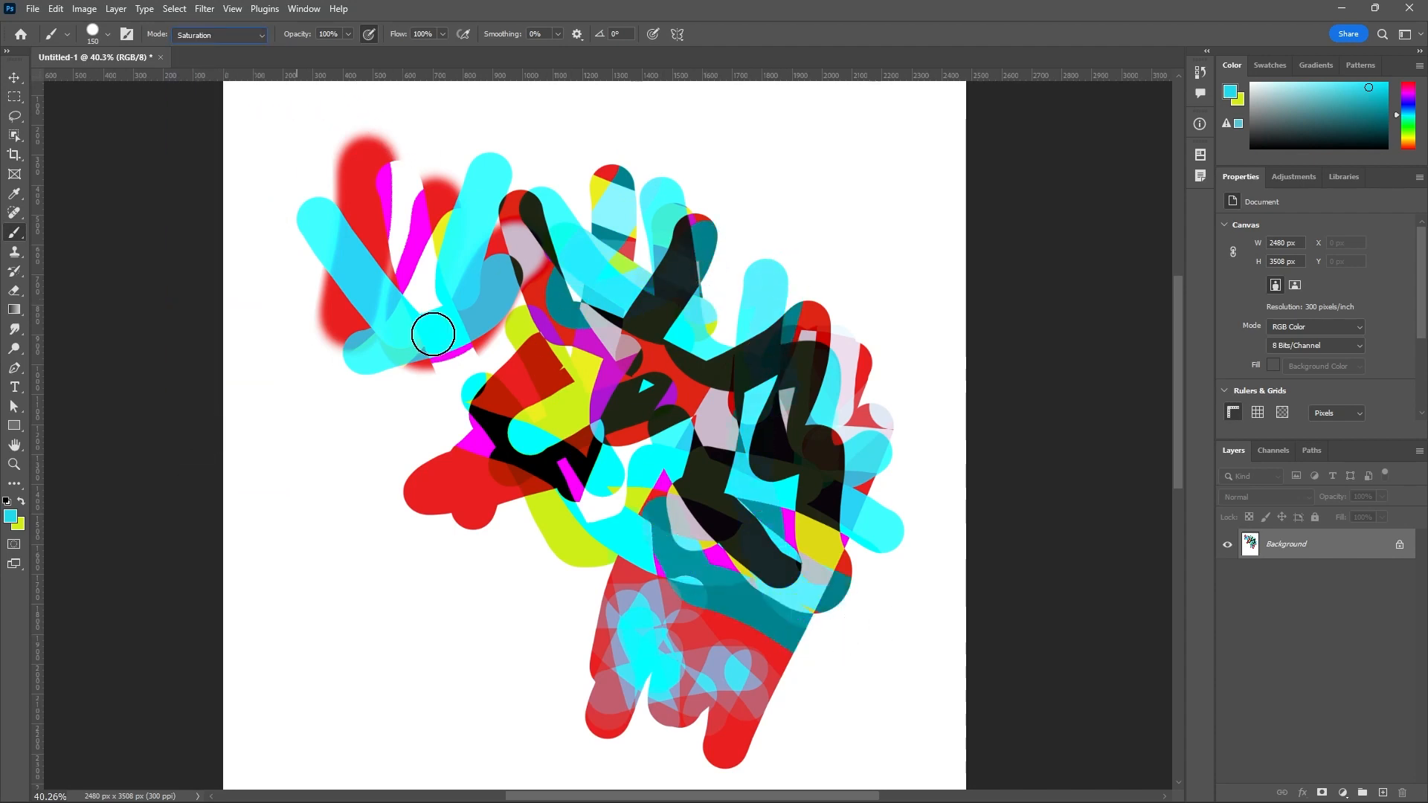
{"action": "left_click", "coordinate": [261, 37]}
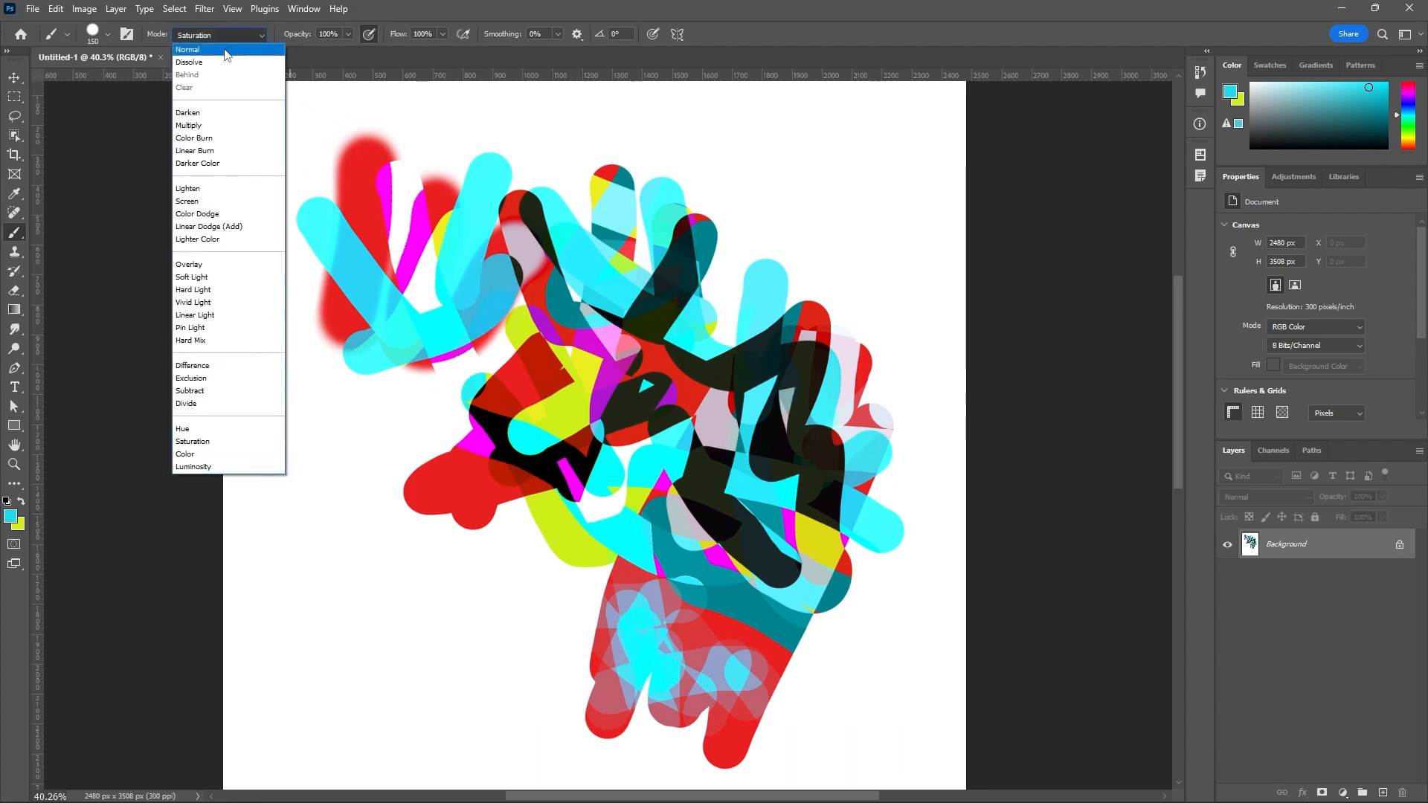
{"action": "left_click", "coordinate": [227, 50]}
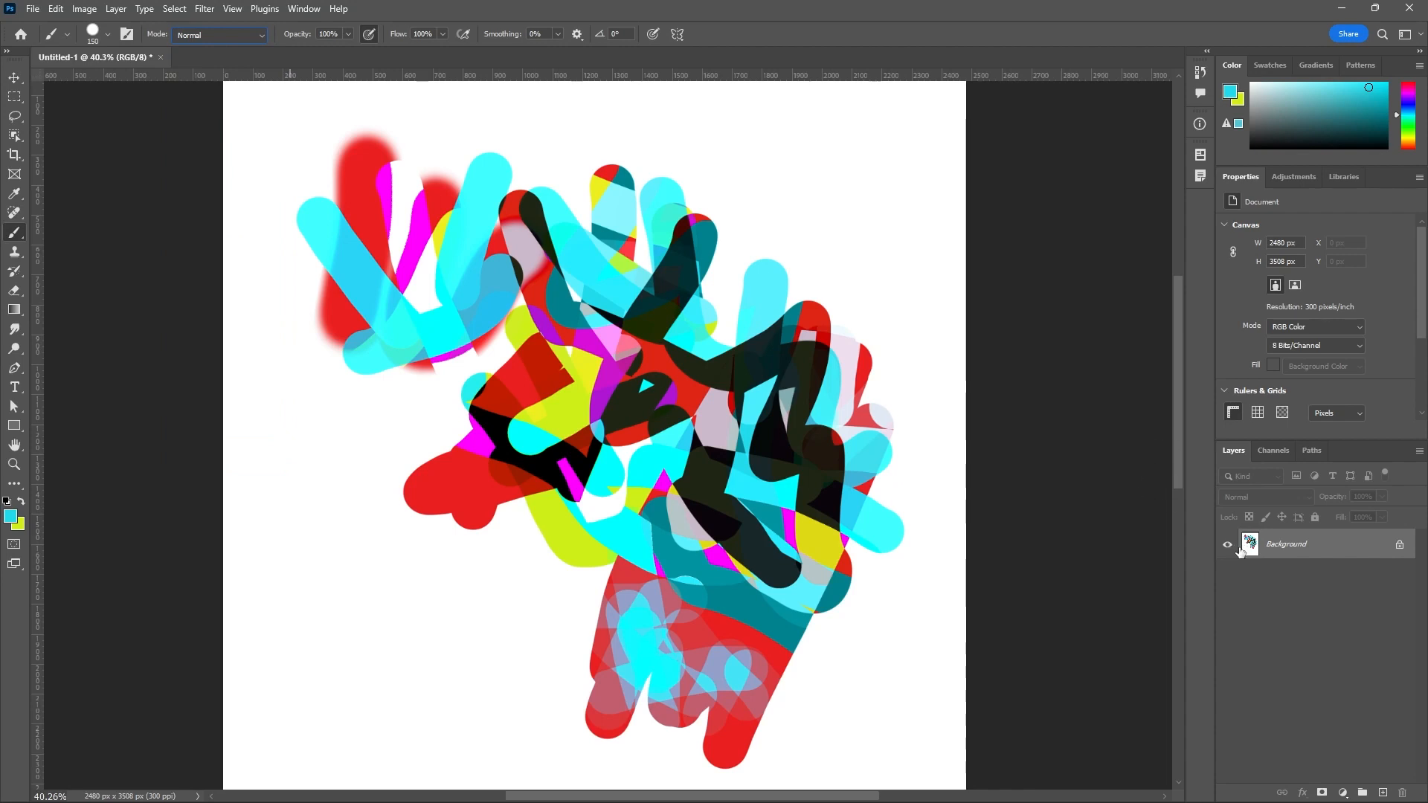
Unlock the Background layer, add a new empty layer, and move it below the painted layer.
{"action": "left_click", "coordinate": [1399, 547]}
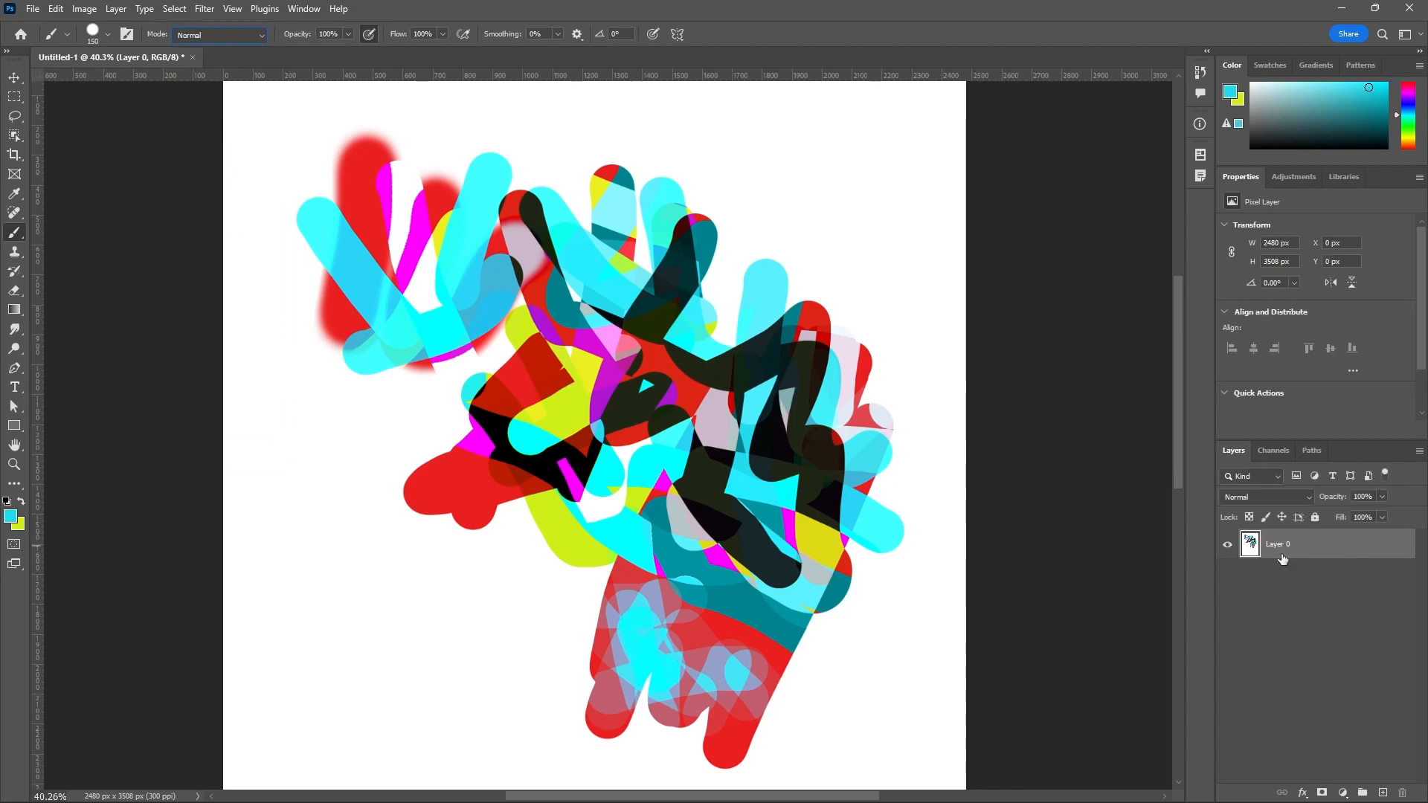
{"action": "left_click", "coordinate": [1382, 793]}
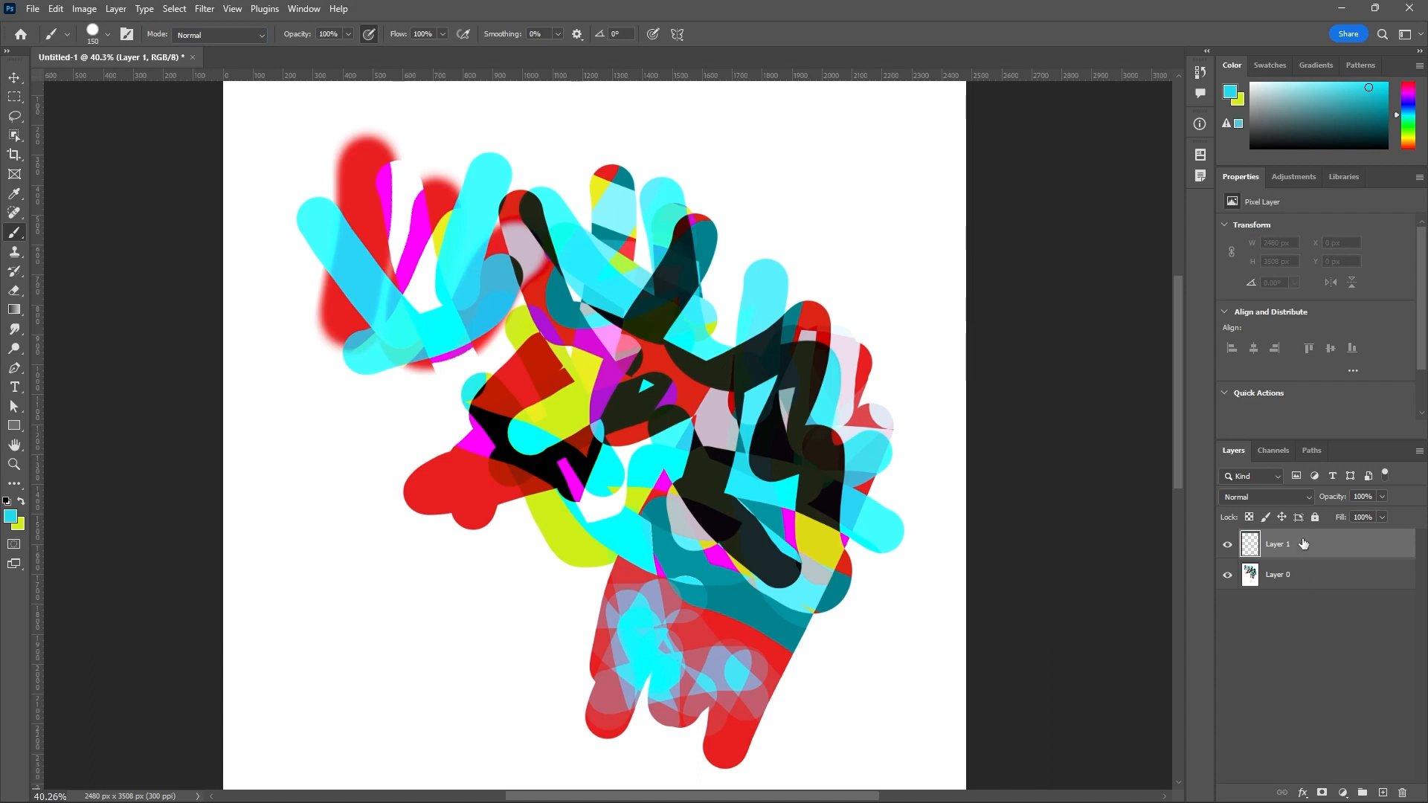
{"action": "left_click_drag", "start_coordinate": [1300, 546], "coordinate": [1298, 604]}
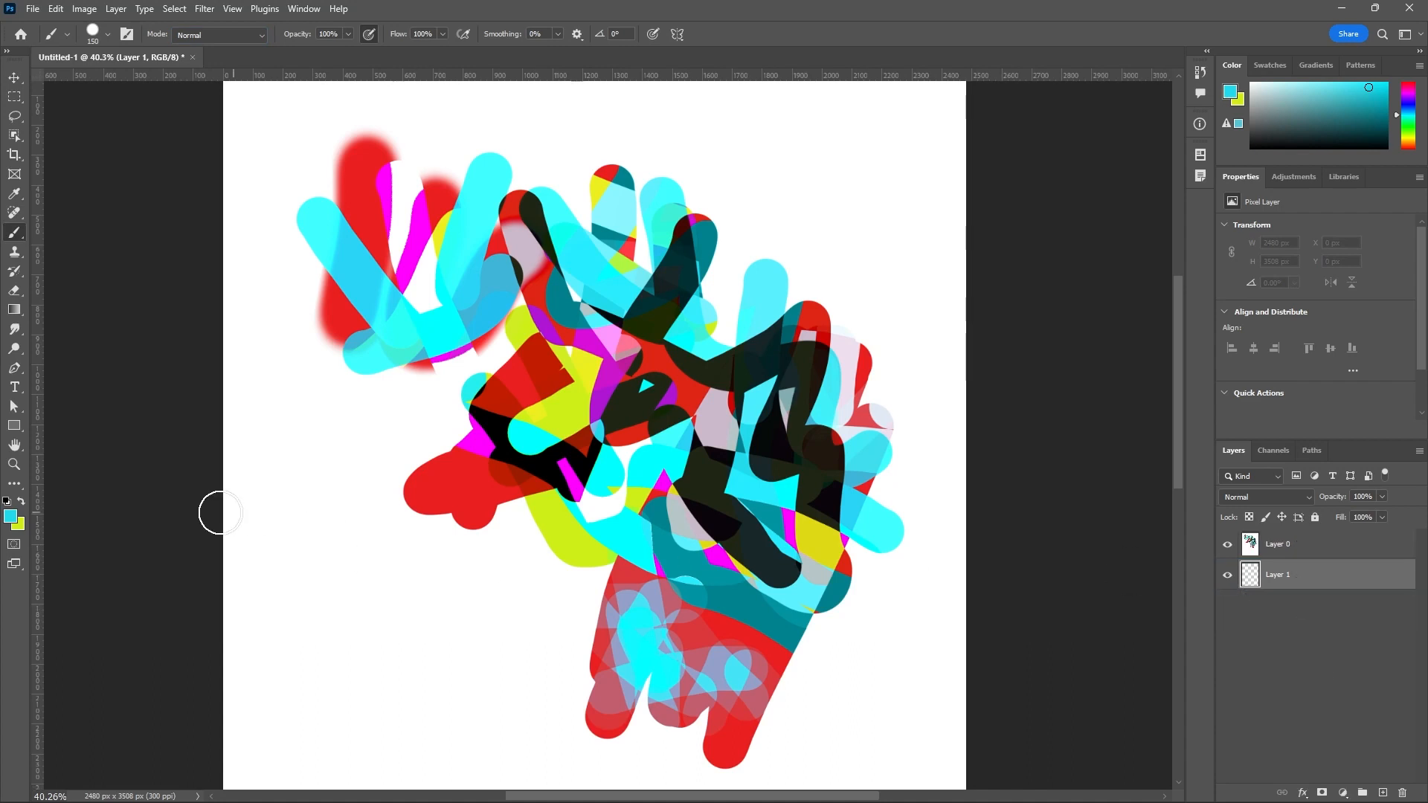
Set the foreground color to white.
{"action": "left_click", "coordinate": [11, 517]}
{"action": "left_click", "coordinate": [1036, 407]}
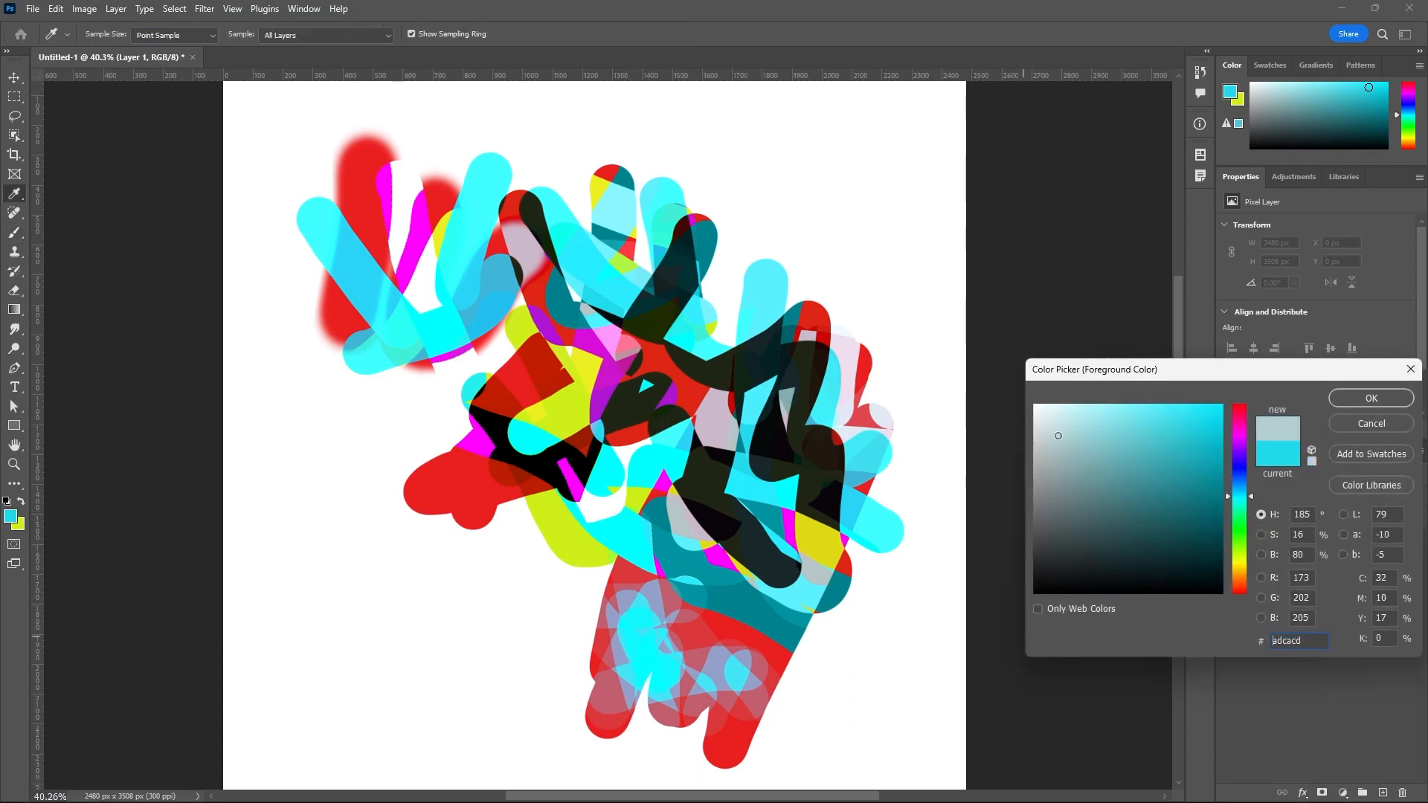
{"action": "left_click", "coordinate": [1364, 400]}
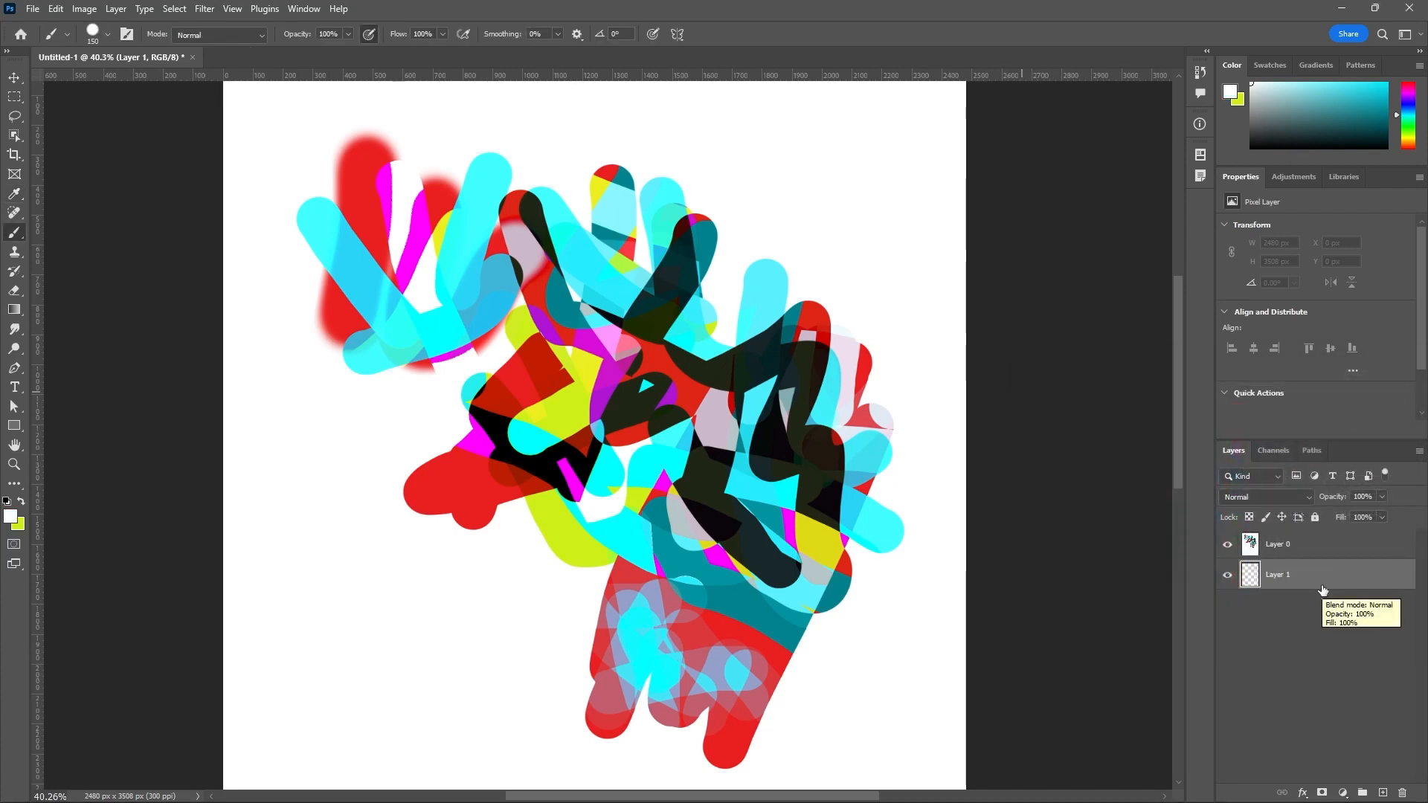
Fill the empty lower layer with white and delete the painted Layer 0 above it.
{"action": "key", "text": "alt+BackSpace"}
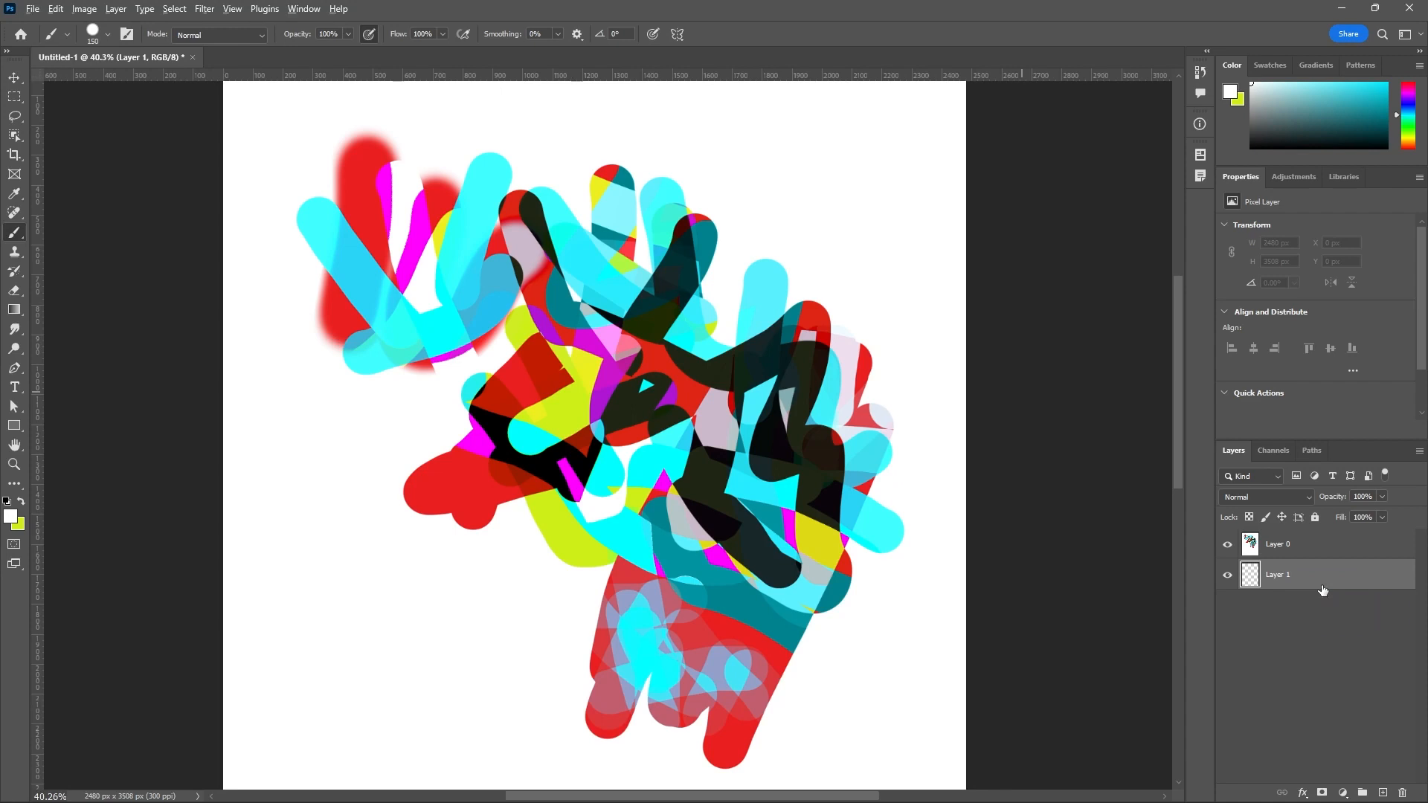
{"action": "left_click", "coordinate": [1295, 548]}
{"action": "left_click", "coordinate": [1402, 793]}
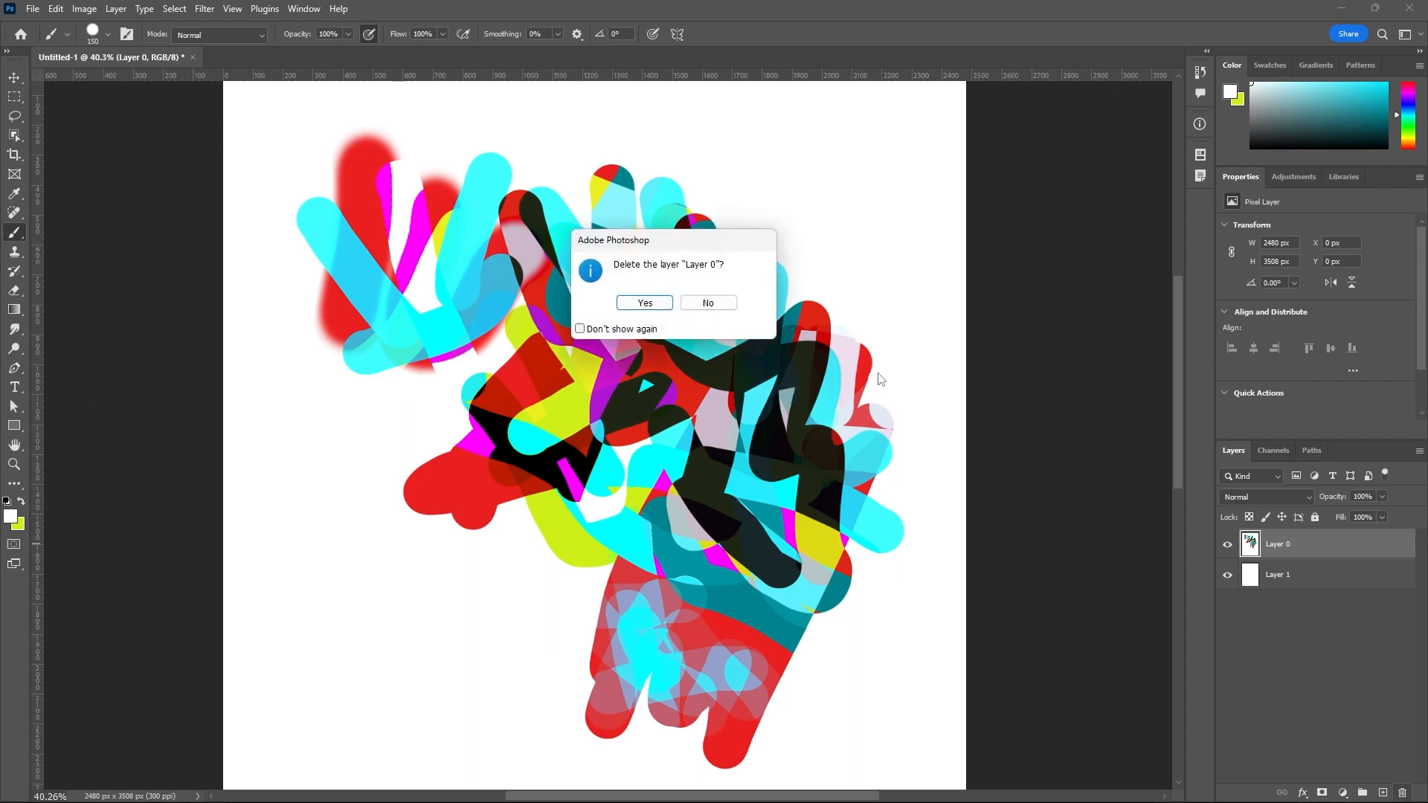
{"action": "left_click", "coordinate": [645, 304]}
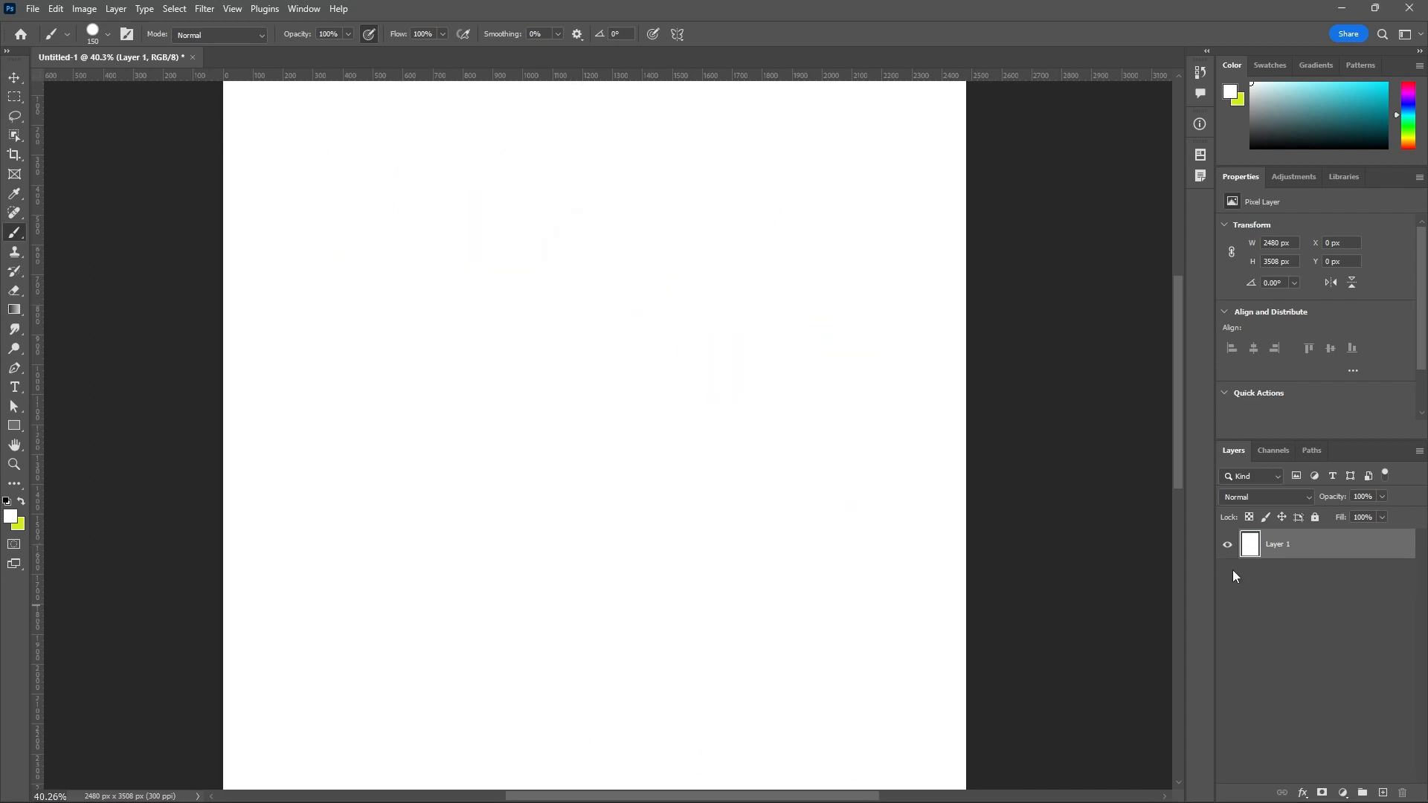
Set the foreground color to a bright, saturated red.
{"action": "left_click", "coordinate": [11, 515]}
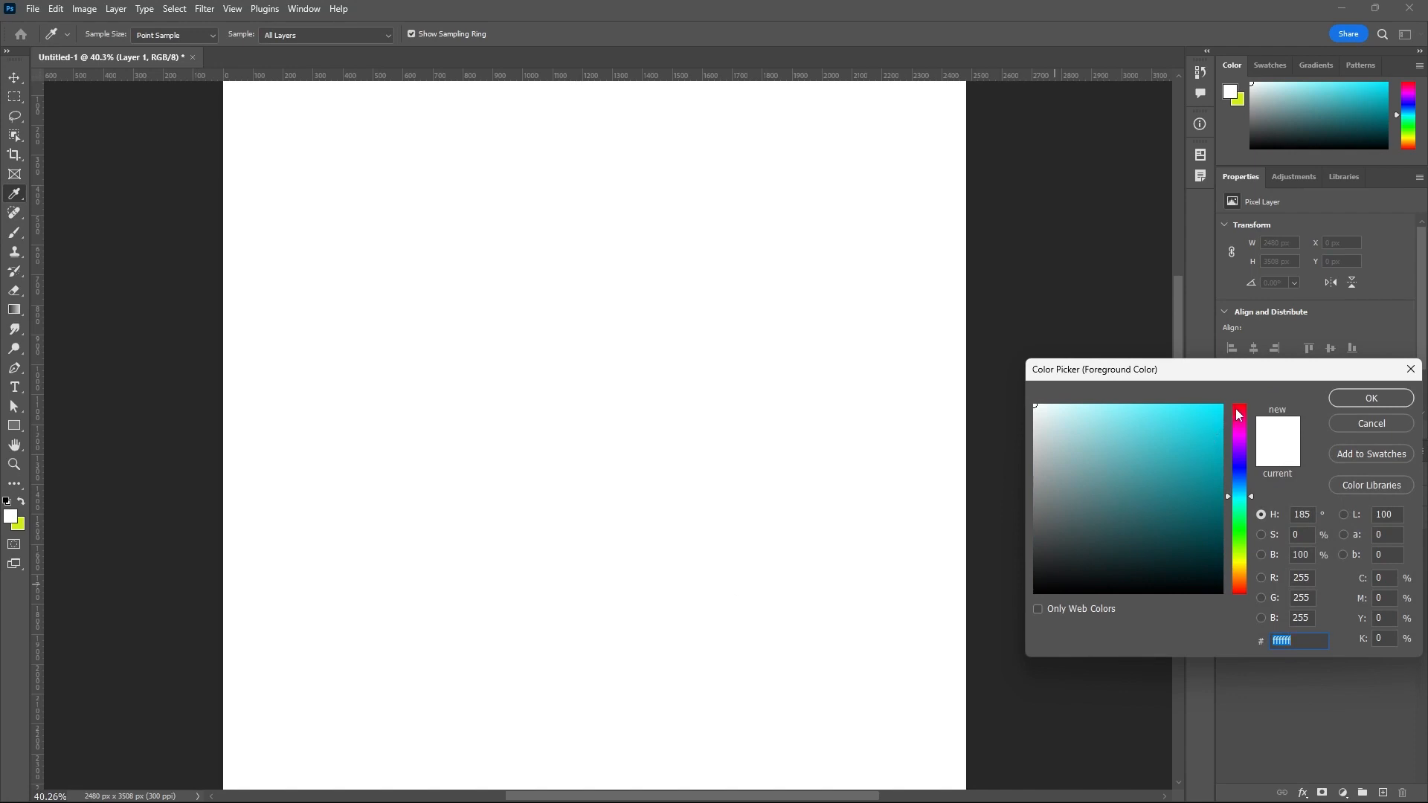
{"action": "left_click", "coordinate": [1238, 415]}
{"action": "left_click", "coordinate": [1212, 421]}
{"action": "left_click", "coordinate": [1370, 398]}
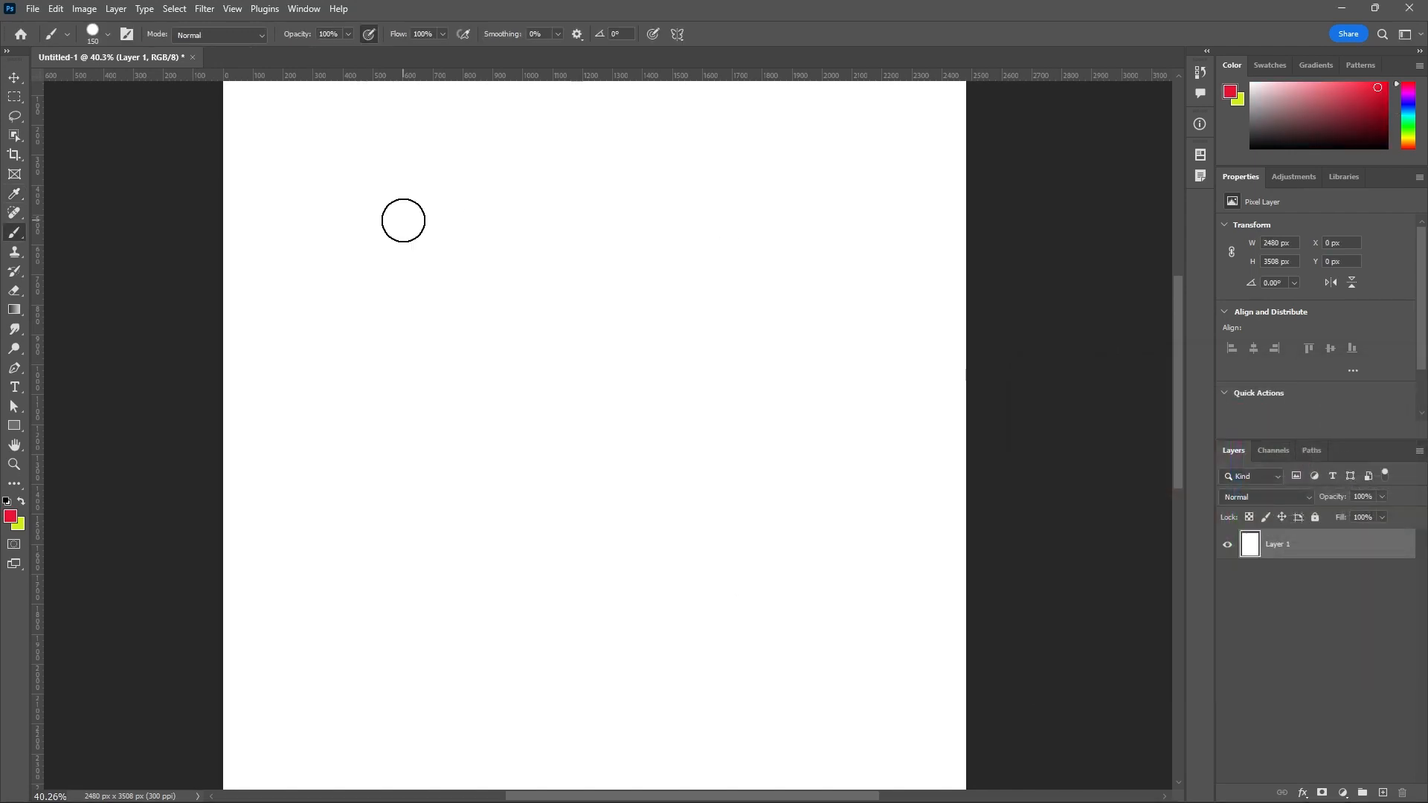
Reduce the brush size to 70 px and paint a V-shaped red stroke with a separate vertical stroke beside it.
{"action": "key", "text": "bracketleft"}
{"action": "left_click_drag", "start_coordinate": [321, 172], "coordinate": [322, 303]}
{"action": "scroll", "coordinate": [340, 154], "scroll_direction": "up", "scroll_amount": 2}
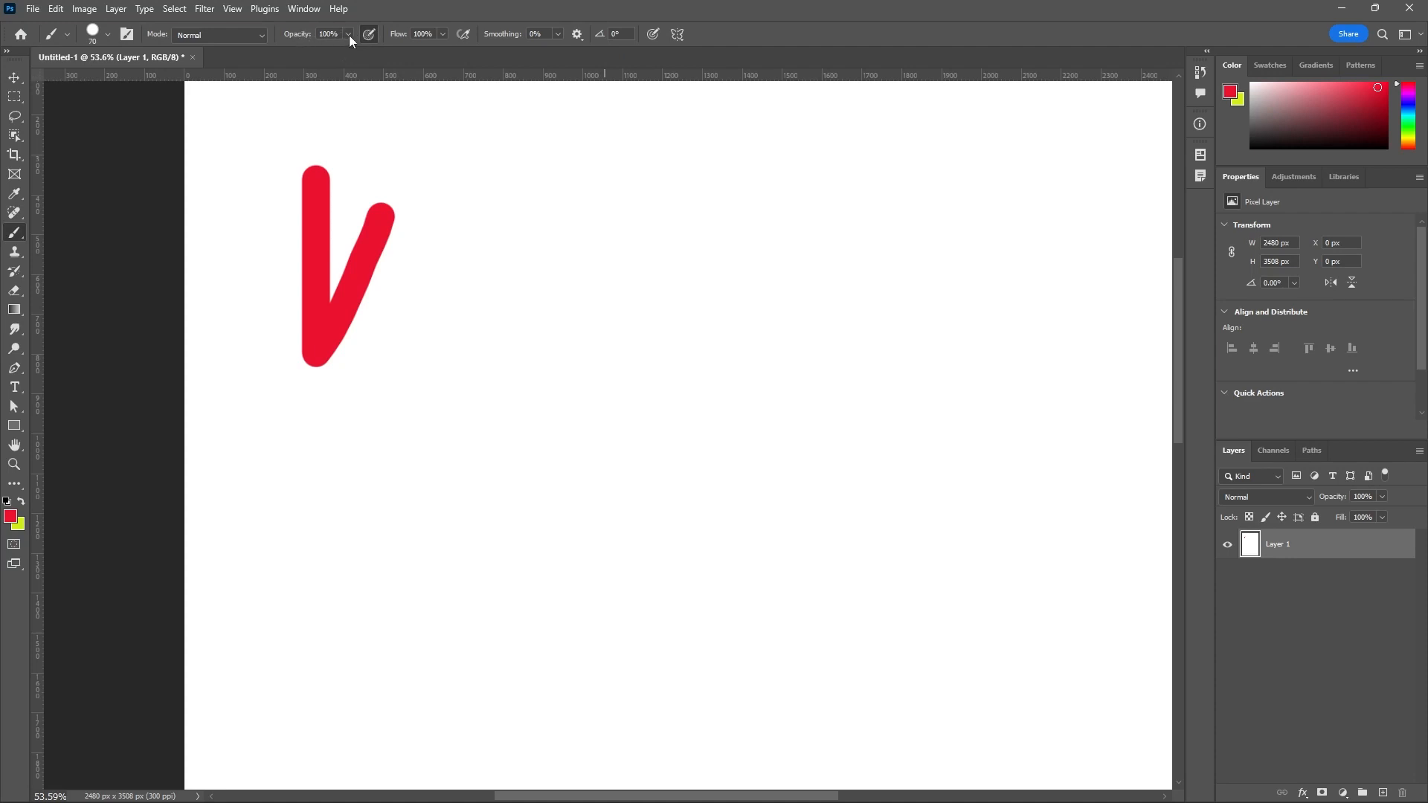
{"action": "left_click_drag", "start_coordinate": [425, 128], "coordinate": [432, 256]}
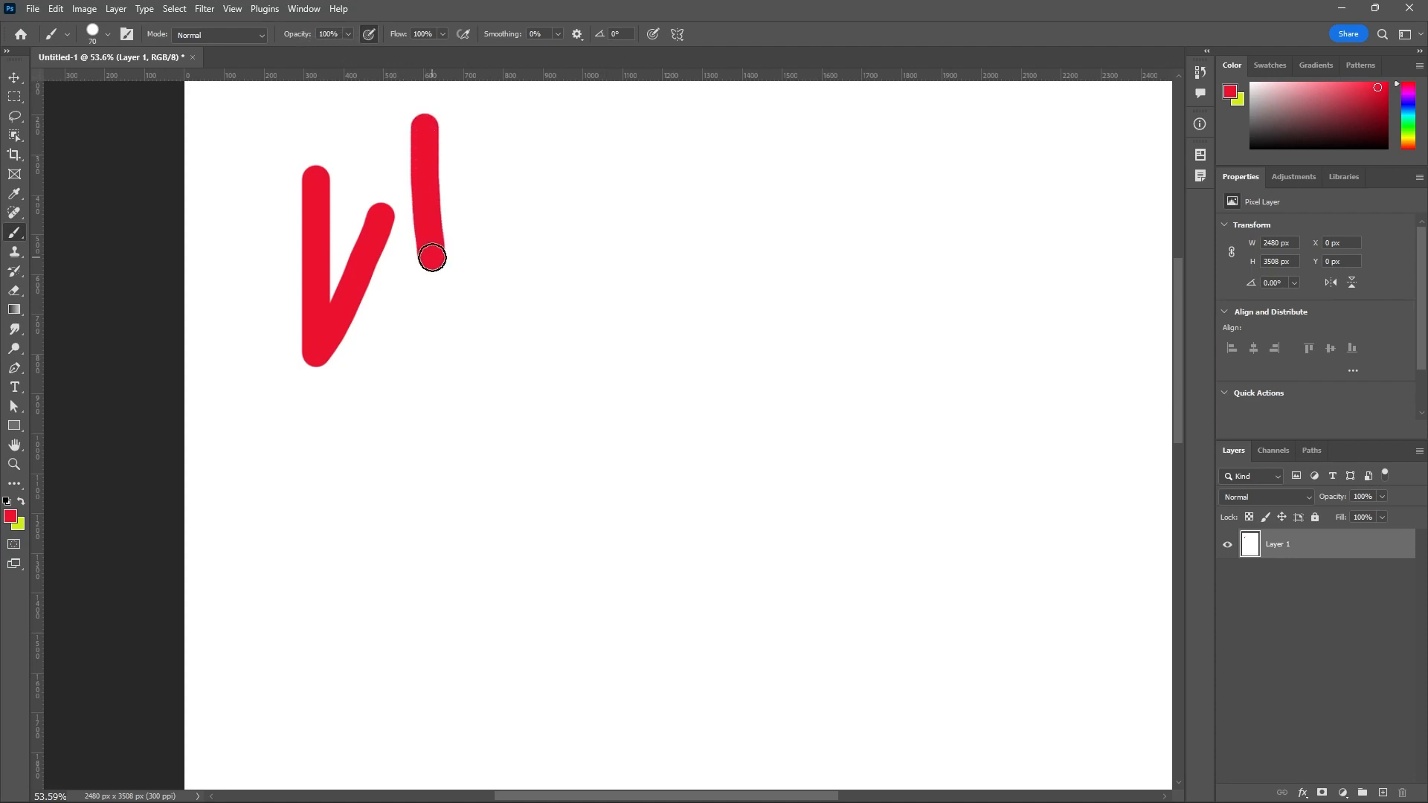
Set the brush opacity to 45% and paint several overlapping translucent strokes across and beside the solid vertical stroke.
{"action": "scroll", "coordinate": [445, 110], "scroll_direction": "up", "scroll_amount": 3}
{"action": "scroll", "coordinate": [445, 110], "scroll_direction": "up", "scroll_amount": 1}
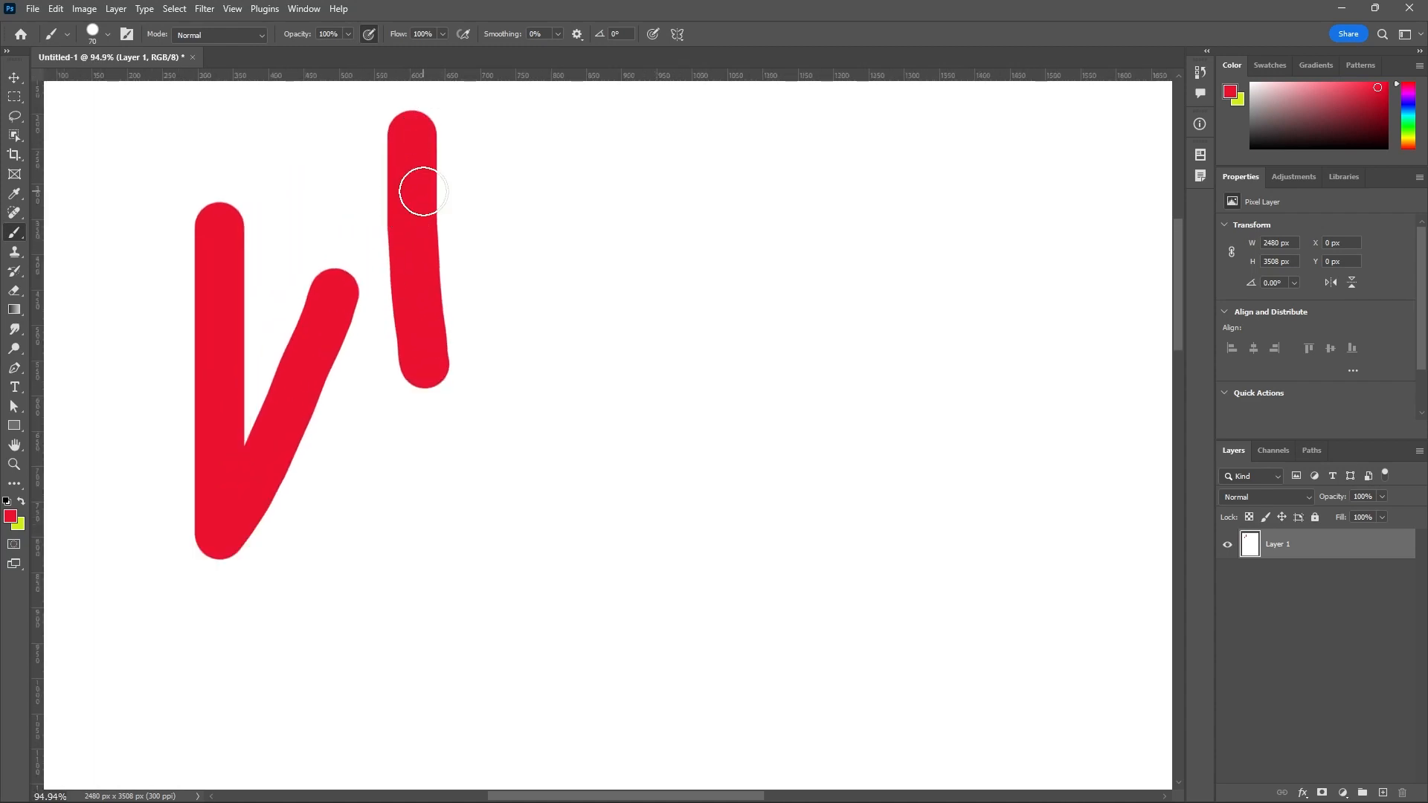
{"action": "left_click", "coordinate": [347, 34]}
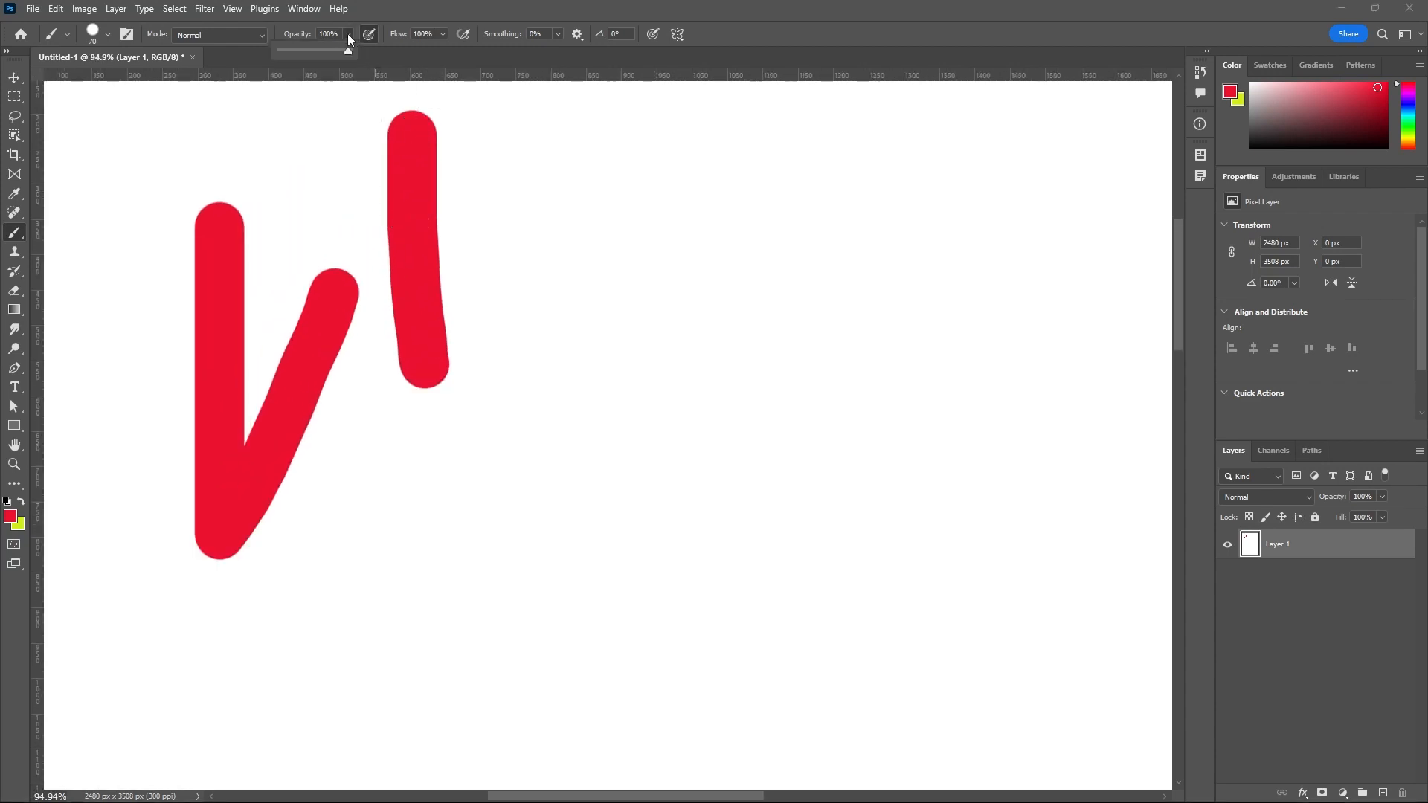
{"action": "left_click", "coordinate": [310, 51]}
{"action": "left_click_drag", "start_coordinate": [346, 125], "coordinate": [502, 285]}
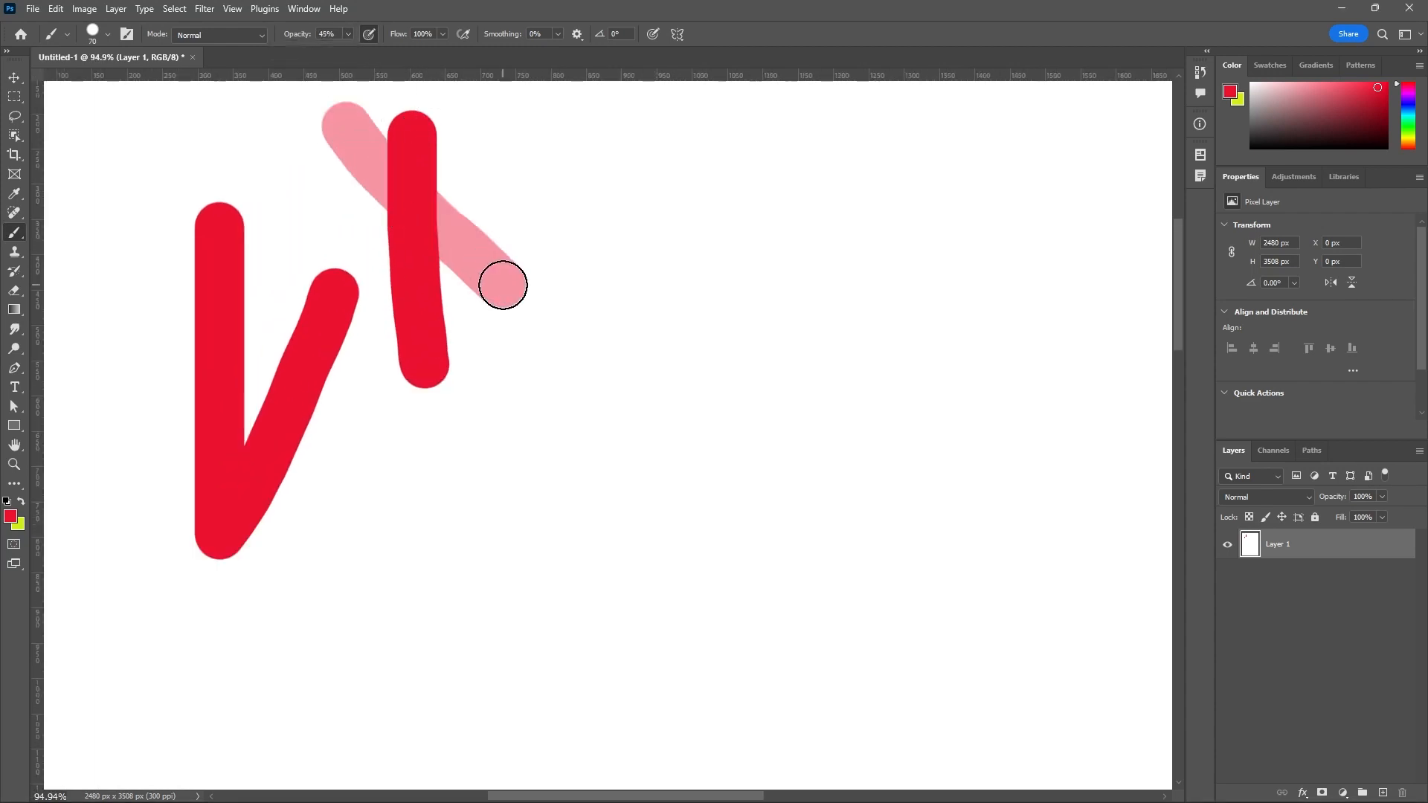
{"action": "mouse_move", "coordinate": [506, 207]}
{"action": "left_mouse_down"}
{"action": "mouse_move", "coordinate": [479, 367]}
{"action": "mouse_move", "coordinate": [362, 303]}
{"action": "left_mouse_up"}
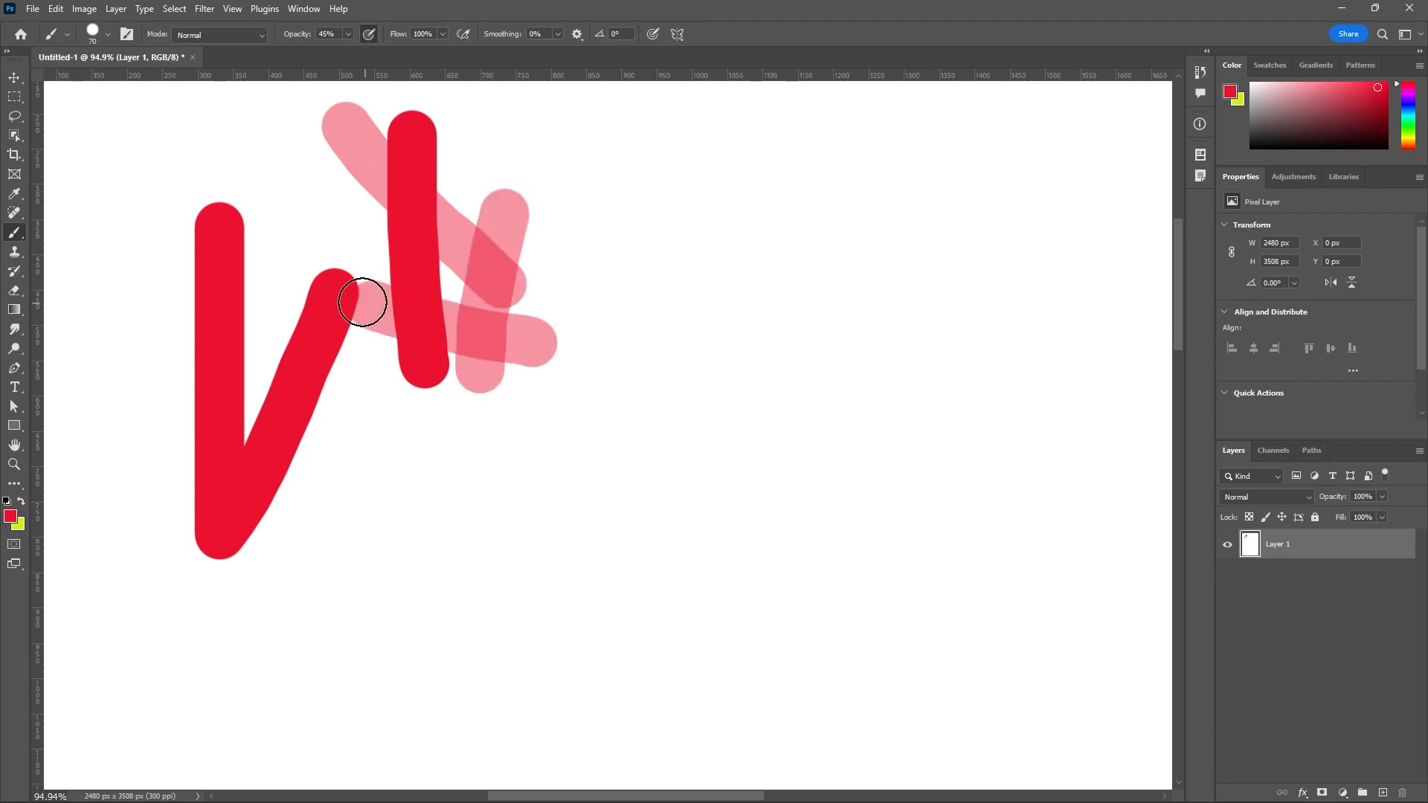
{"action": "mouse_move", "coordinate": [351, 223]}
{"action": "left_mouse_down"}
{"action": "mouse_move", "coordinate": [440, 218]}
{"action": "mouse_move", "coordinate": [521, 189]}
{"action": "mouse_move", "coordinate": [560, 246]}
{"action": "left_mouse_up"}
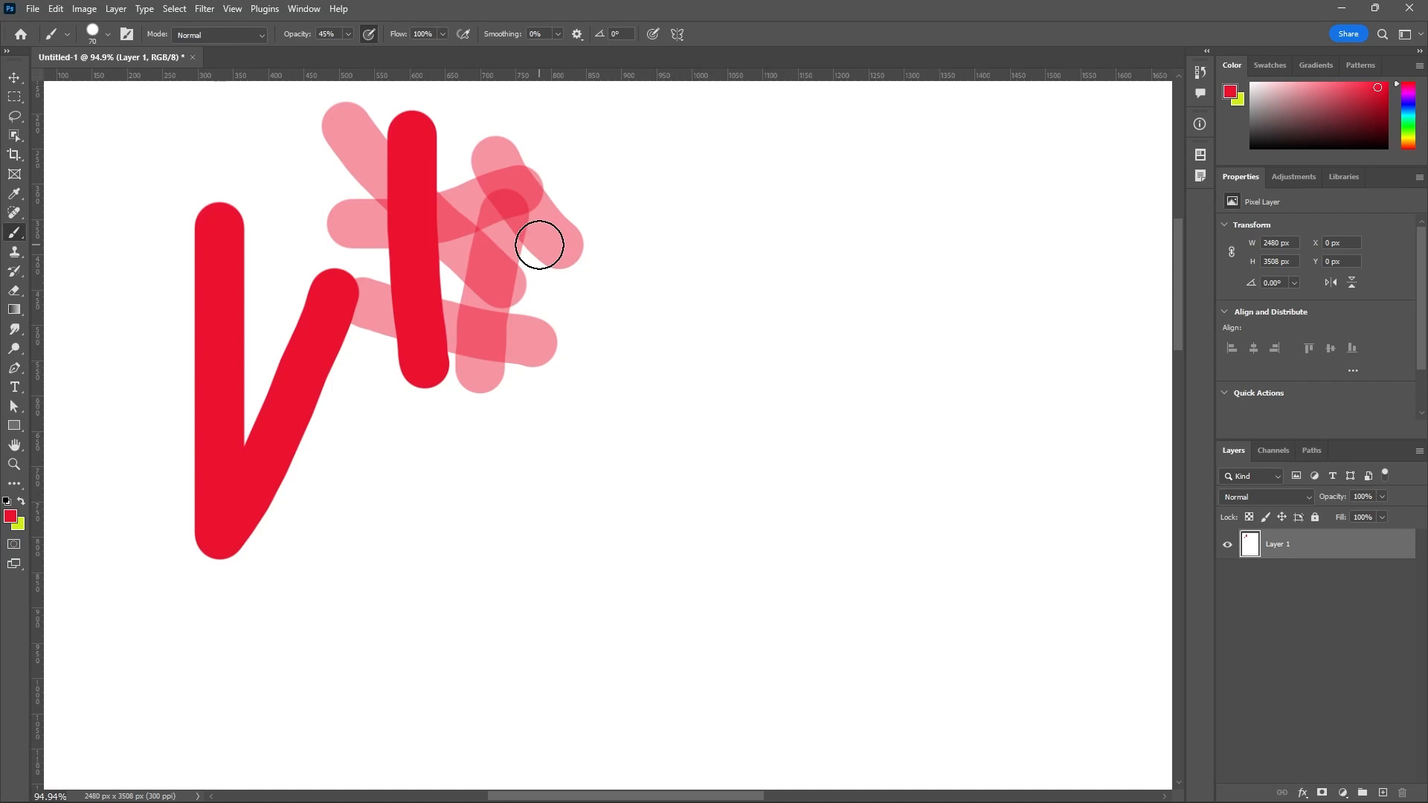
Set the brush opacity to 10% and paint several faint crossing strokes beside the 45% opacity strokes.
{"action": "left_click", "coordinate": [349, 34]}
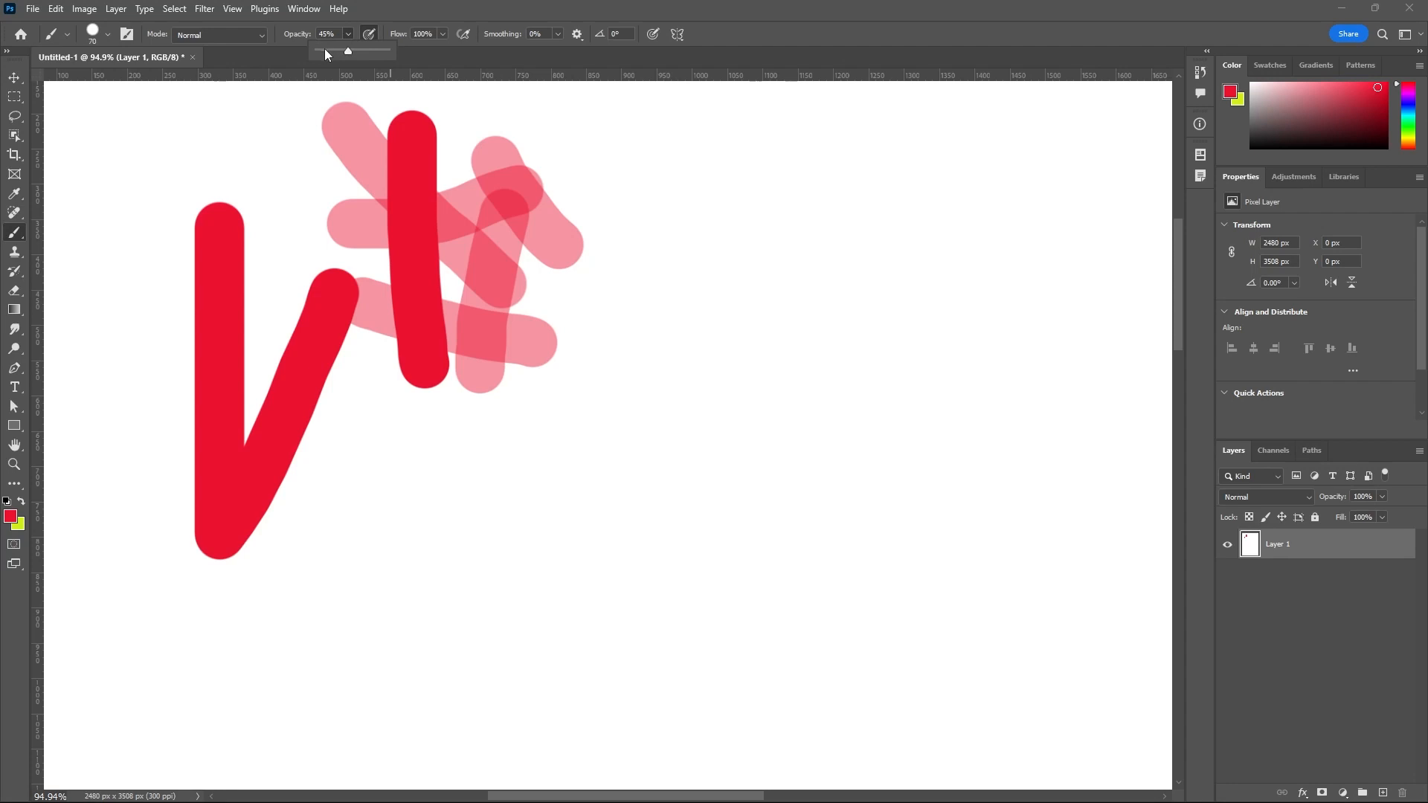
{"action": "left_click", "coordinate": [325, 51]}
{"action": "mouse_move", "coordinate": [577, 171]}
{"action": "left_mouse_down"}
{"action": "mouse_move", "coordinate": [565, 290]}
{"action": "mouse_move", "coordinate": [577, 322]}
{"action": "left_mouse_up"}
{"action": "left_click_drag", "start_coordinate": [638, 238], "coordinate": [589, 269]}
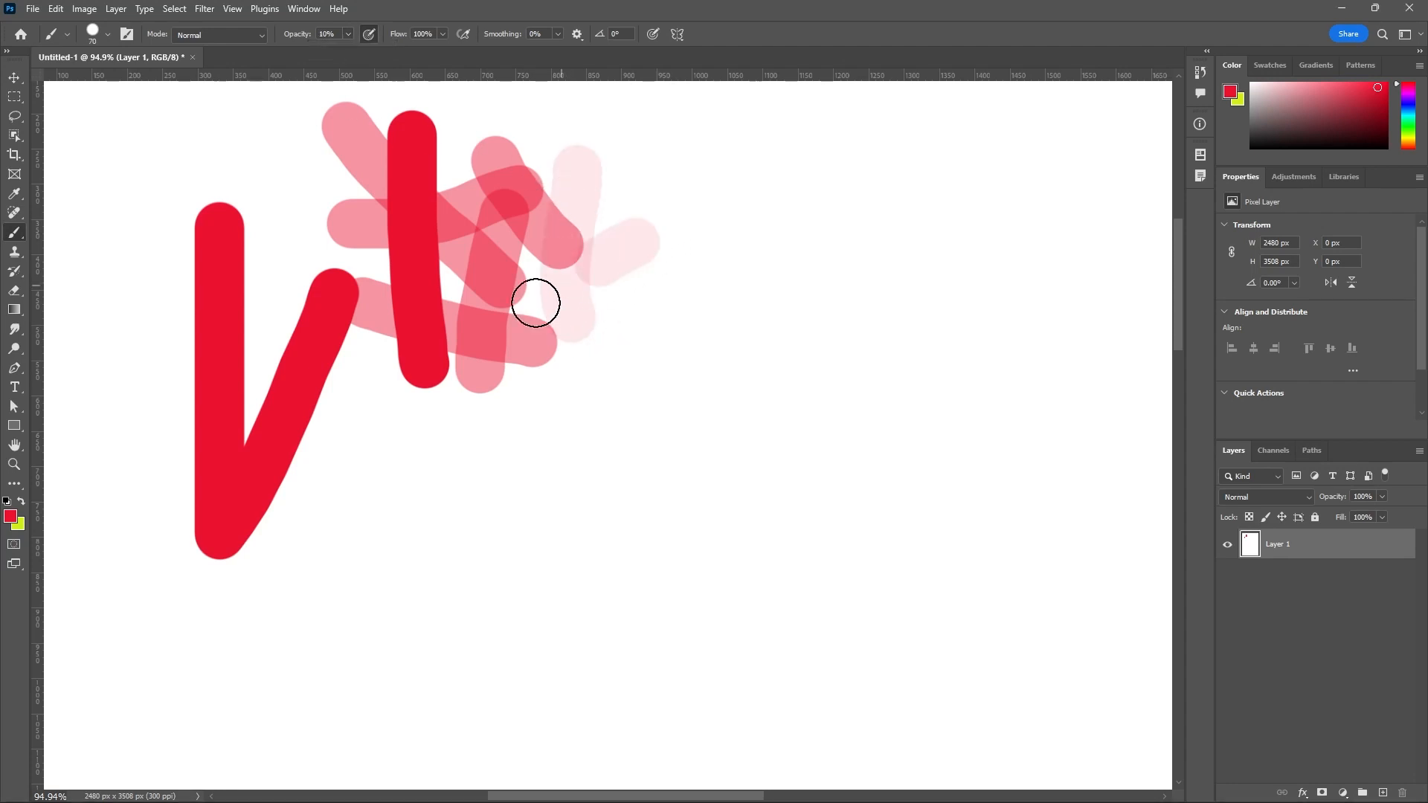
{"action": "left_click_drag", "start_coordinate": [552, 145], "coordinate": [654, 306]}
{"action": "left_click_drag", "start_coordinate": [680, 241], "coordinate": [582, 387]}
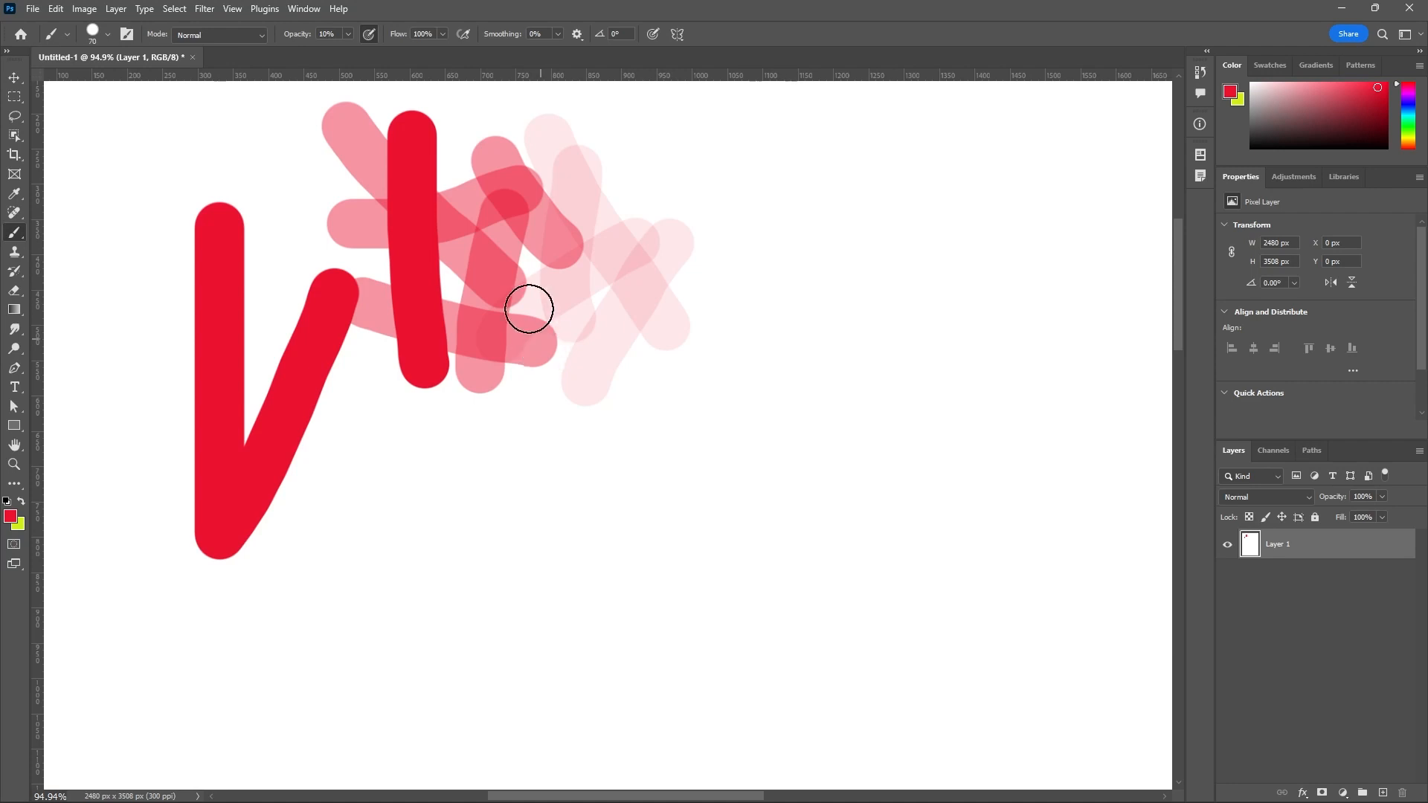
Restore the brush opacity to 100%, paint solidly over the translucent strokes, and add a separate vertical stroke on empty canvas.
{"action": "left_click", "coordinate": [349, 34]}
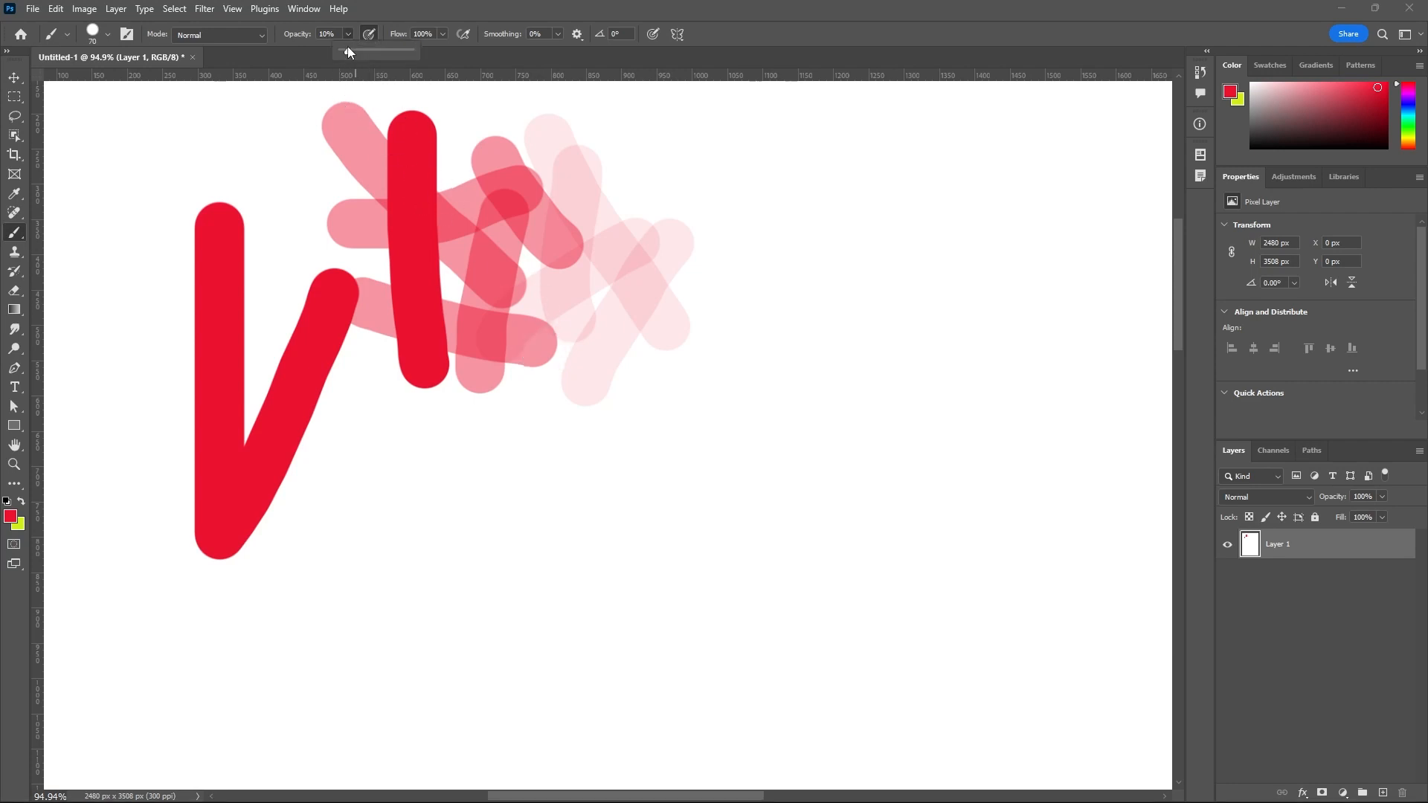
{"action": "mouse_move", "coordinate": [641, 147]}
{"action": "left_mouse_down"}
{"action": "mouse_move", "coordinate": [642, 191]}
{"action": "mouse_move", "coordinate": [559, 288]}
{"action": "mouse_move", "coordinate": [516, 385]}
{"action": "mouse_move", "coordinate": [571, 370]}
{"action": "mouse_move", "coordinate": [581, 217]}
{"action": "left_mouse_up"}
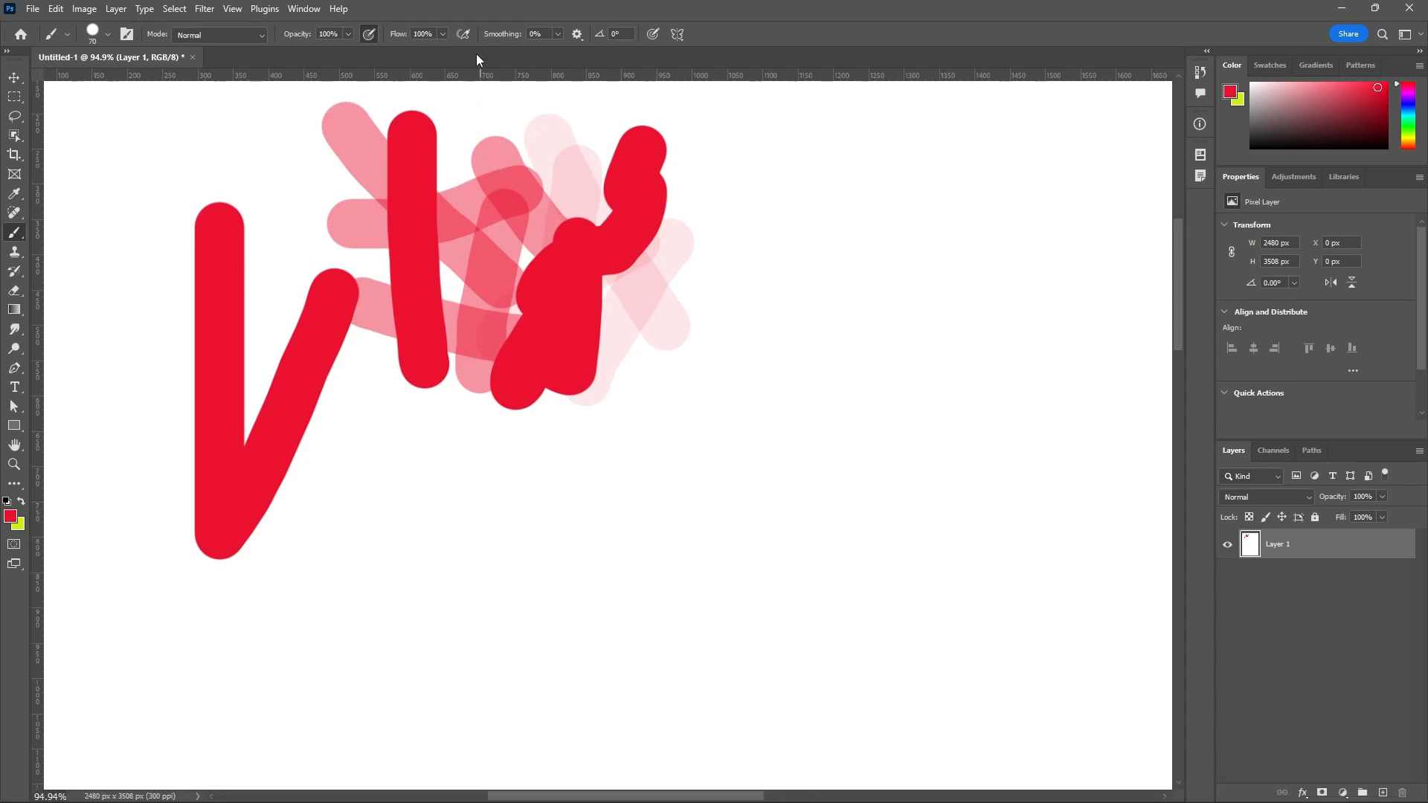
{"action": "left_click_drag", "start_coordinate": [846, 176], "coordinate": [822, 455]}
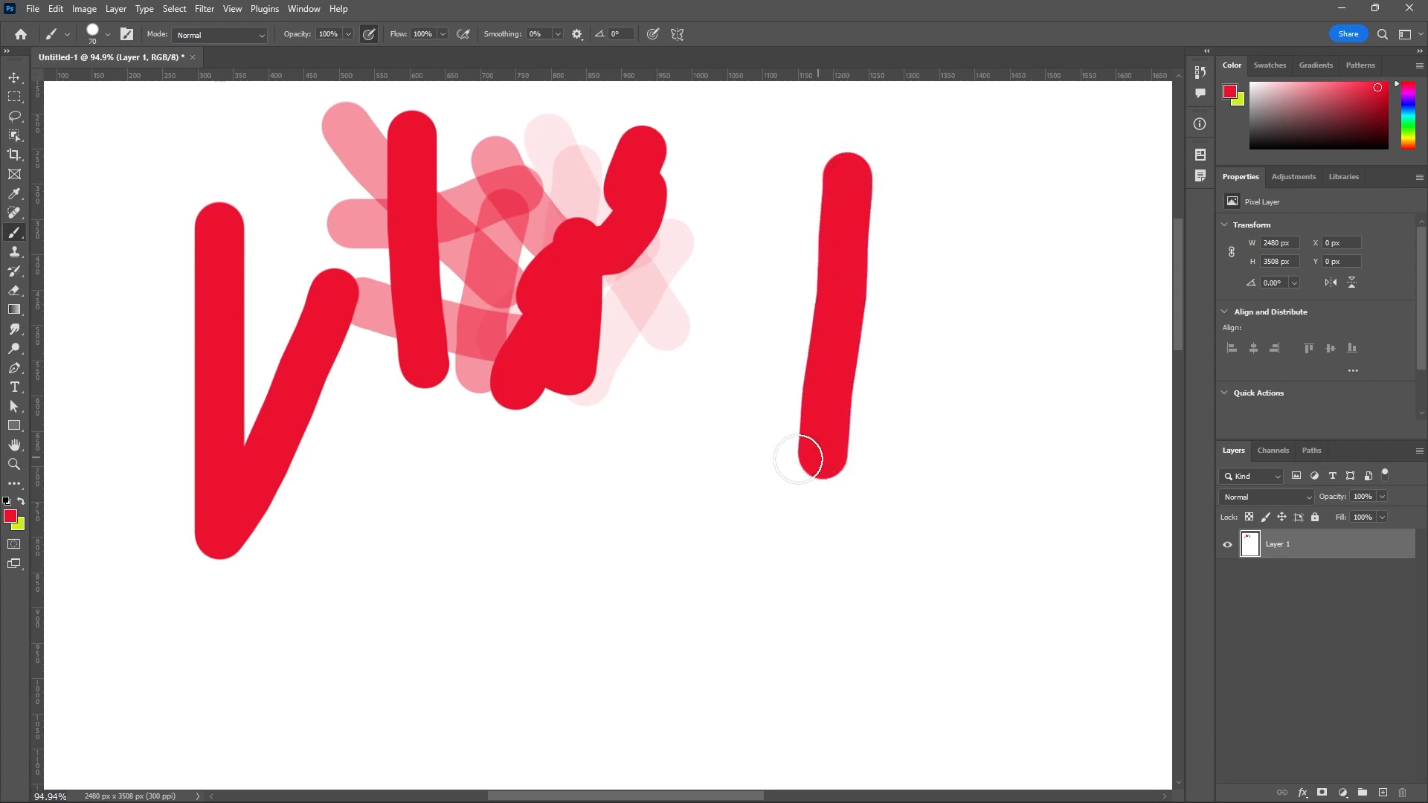
Set the brush flow to 49%, paint a diagonal stroke across the separate vertical stroke, and continue with a winding stroke below it.
{"action": "left_click", "coordinate": [443, 33]}
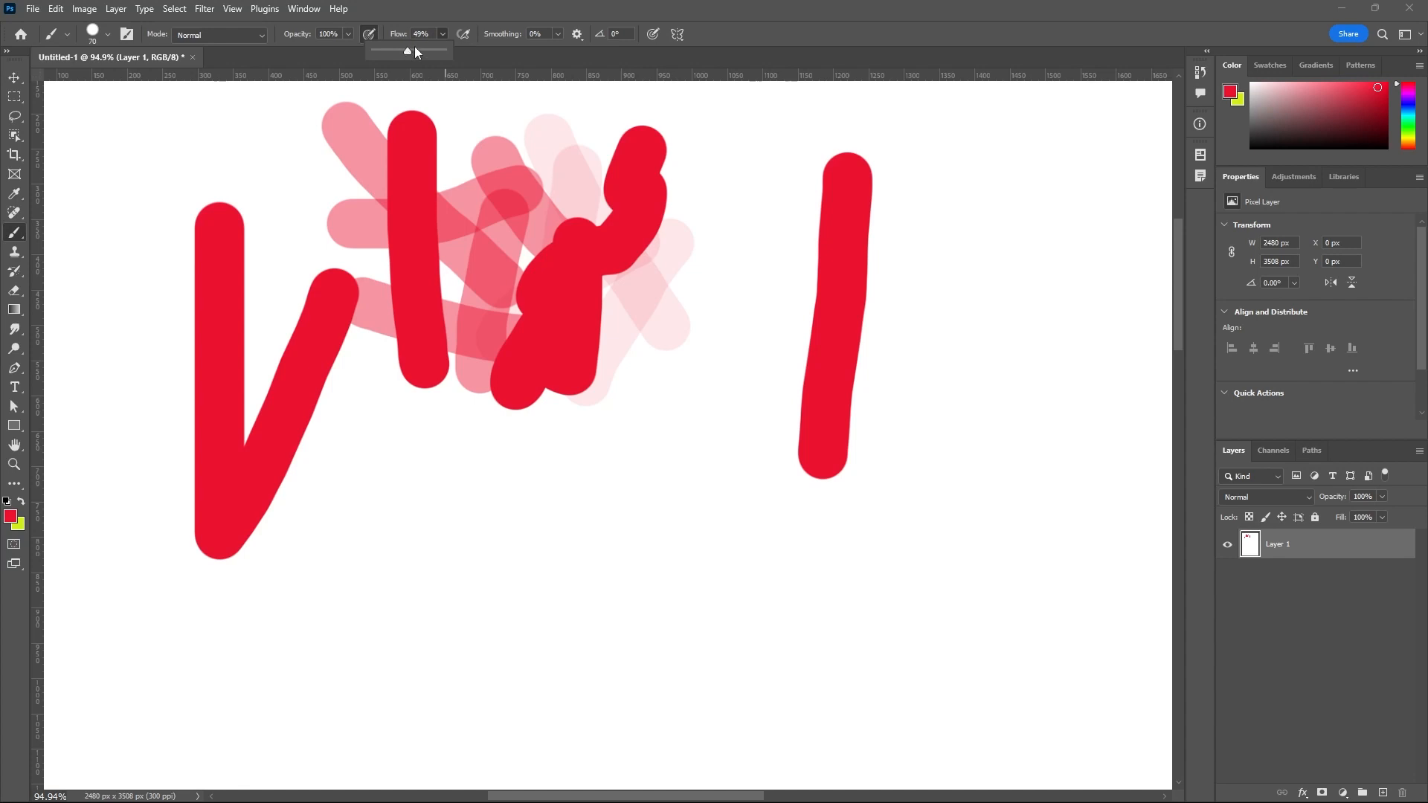
{"action": "left_click", "coordinate": [775, 182]}
{"action": "mouse_move", "coordinate": [774, 169]}
{"action": "left_mouse_down"}
{"action": "mouse_move", "coordinate": [816, 237]}
{"action": "mouse_move", "coordinate": [925, 309]}
{"action": "mouse_move", "coordinate": [928, 328]}
{"action": "left_mouse_up"}
{"action": "scroll", "coordinate": [960, 335], "scroll_direction": "up", "scroll_amount": 5}
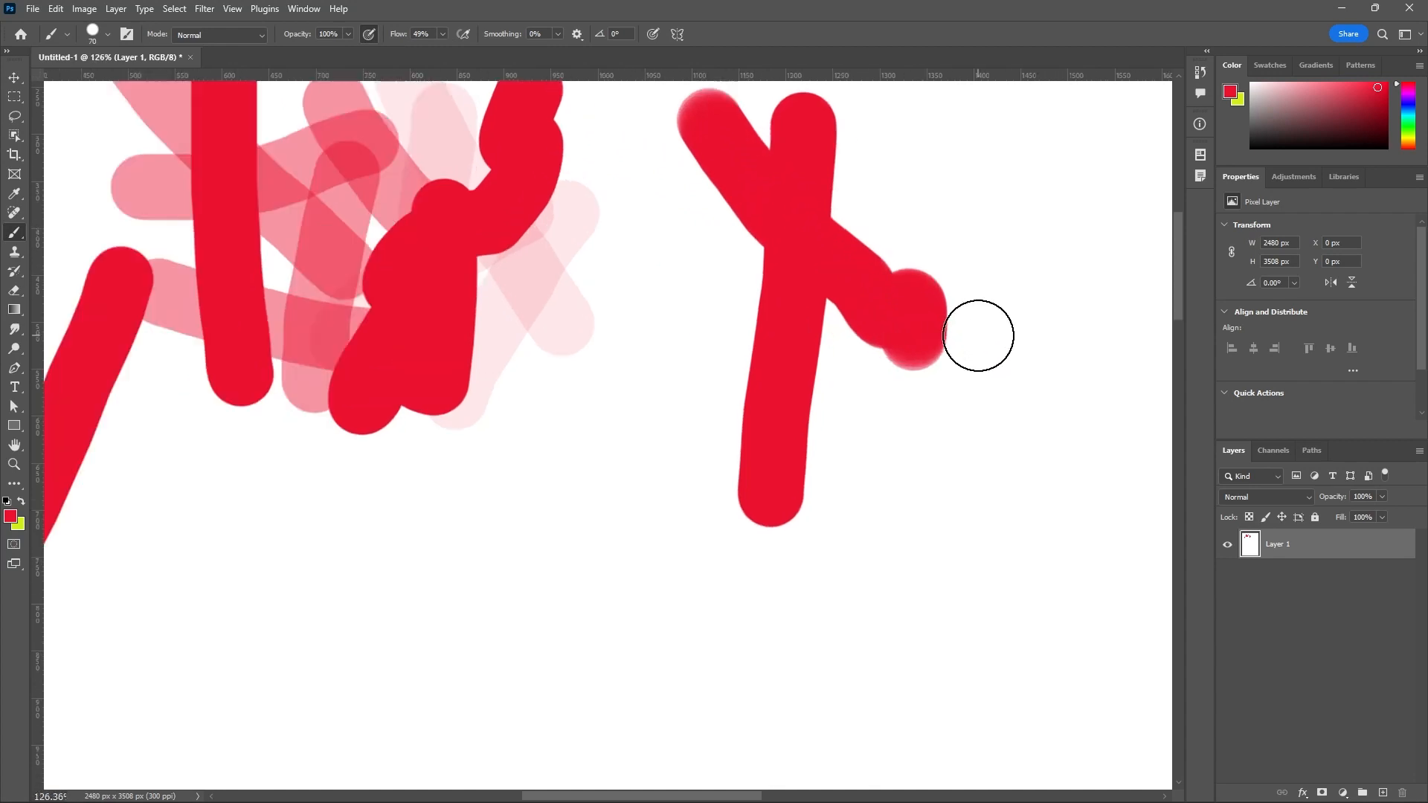
{"action": "scroll", "coordinate": [934, 347], "scroll_direction": "up", "scroll_amount": 2}
{"action": "mouse_move", "coordinate": [861, 424]}
{"action": "left_mouse_down"}
{"action": "mouse_move", "coordinate": [804, 472]}
{"action": "mouse_move", "coordinate": [810, 543]}
{"action": "left_mouse_up"}
{"action": "scroll", "coordinate": [928, 600], "scroll_direction": "up", "scroll_amount": 2}
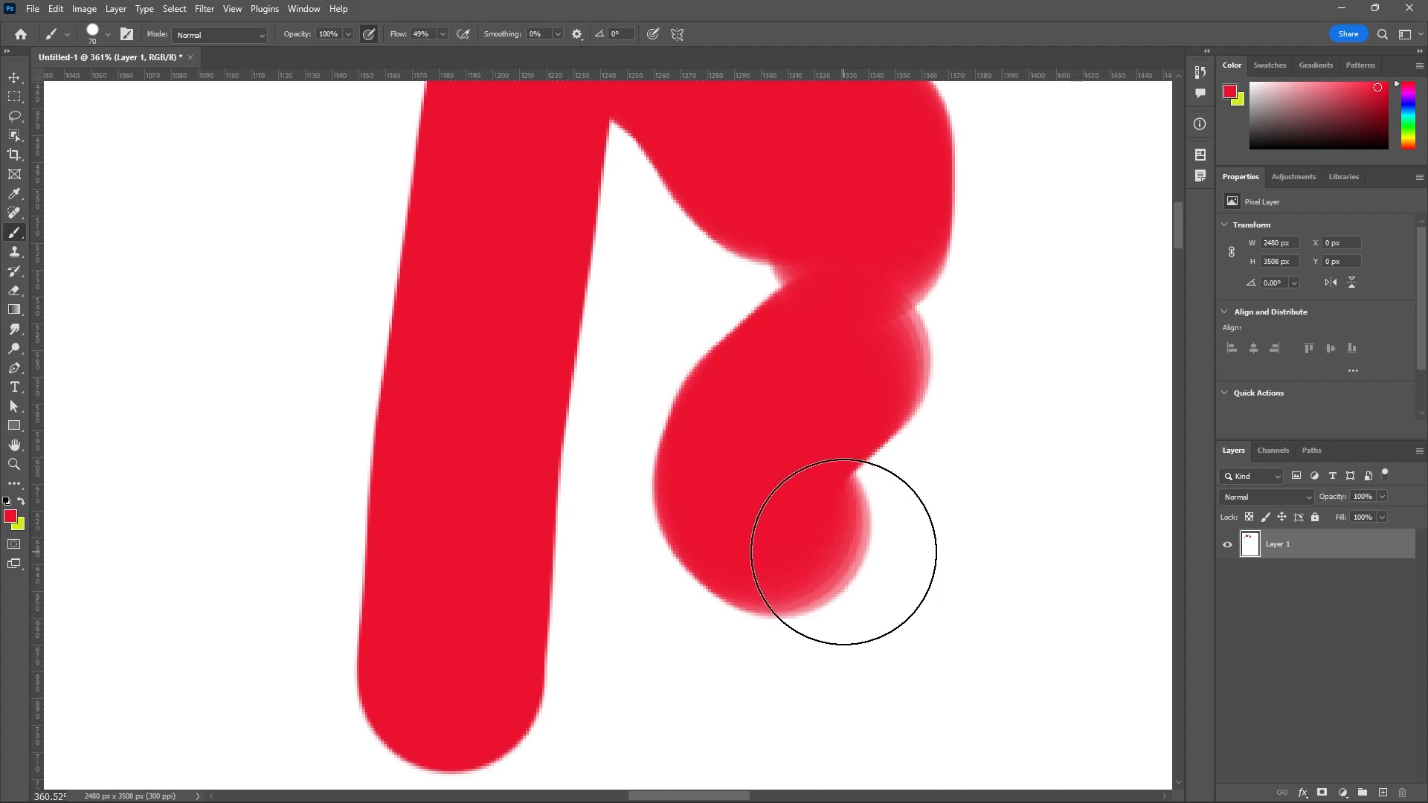
Set the brush flow to 10% and the size to 30 px, and paint a vertical stroke beside the winding shape.
{"action": "left_click", "coordinate": [443, 34]}
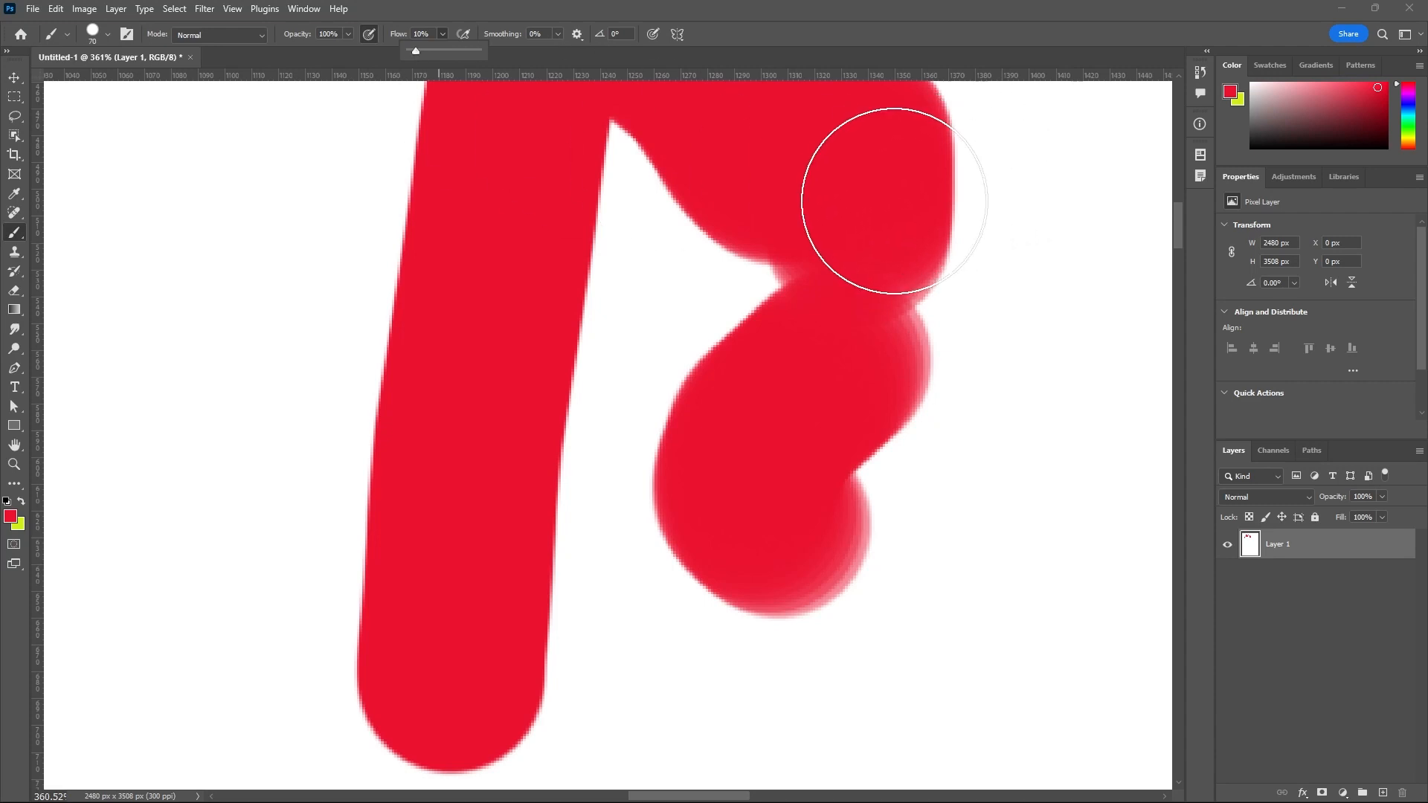
{"action": "key", "text": "bracketleft"}
{"action": "key", "text": "bracketleft"}
{"action": "key", "text": "bracketleft"}
{"action": "key", "text": "bracketleft"}
{"action": "left_click", "coordinate": [1033, 170]}
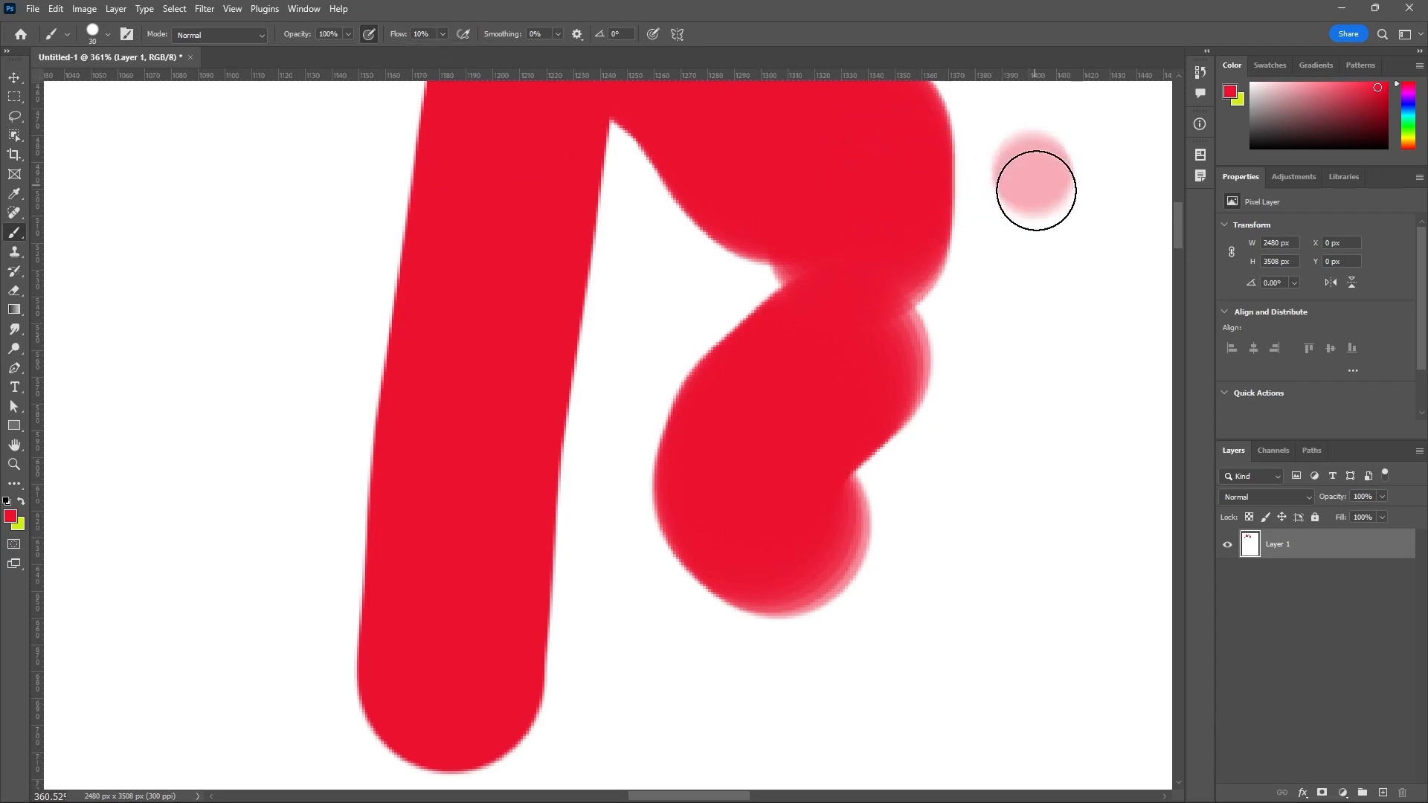
{"action": "left_click_drag", "start_coordinate": [1036, 190], "coordinate": [994, 445]}
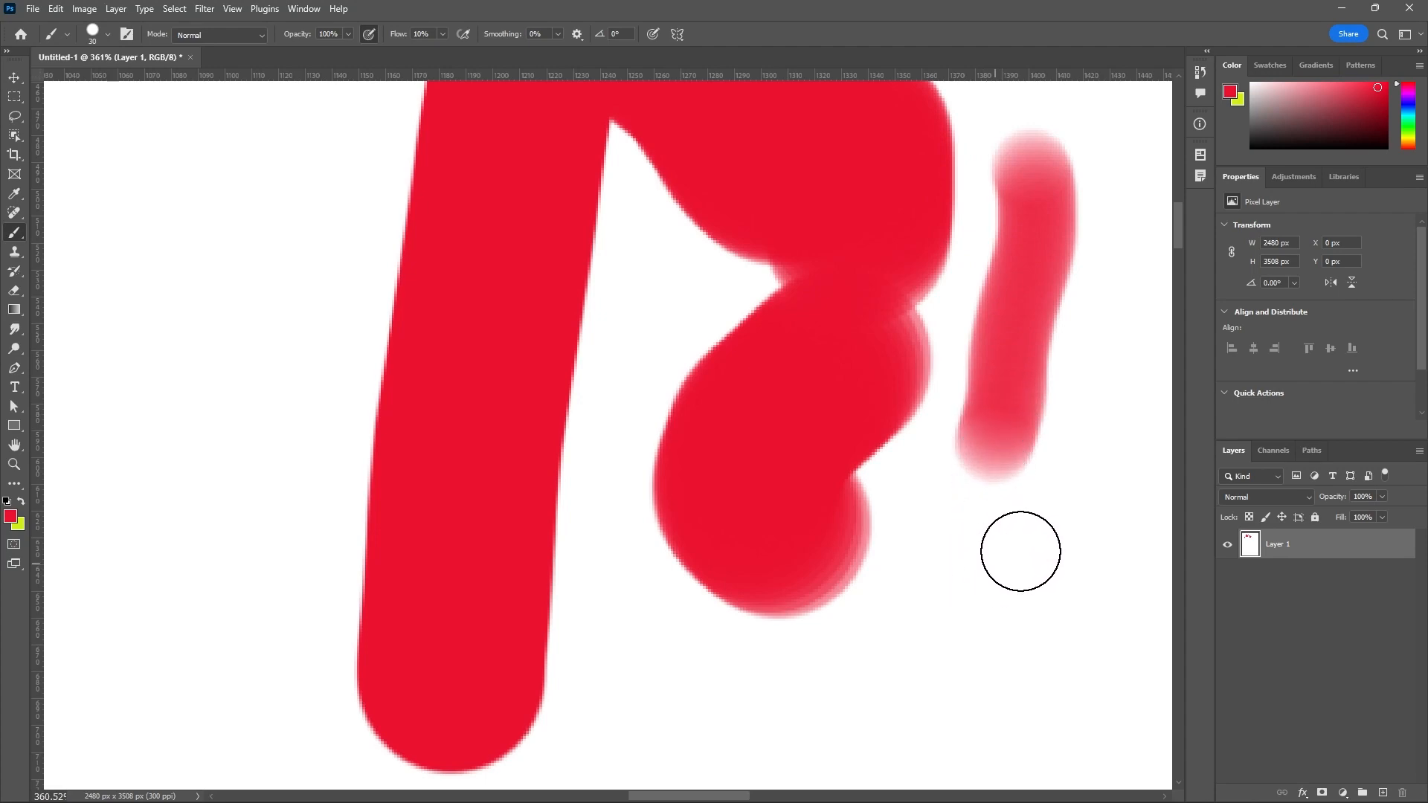
Paint a short diagonal stroke and a horizontal stroke at 10% flow around the lower end of the winding shape.
{"action": "scroll", "coordinate": [1024, 450], "scroll_direction": "up", "scroll_amount": 3}
{"action": "left_click_drag", "start_coordinate": [920, 545], "coordinate": [861, 618]}
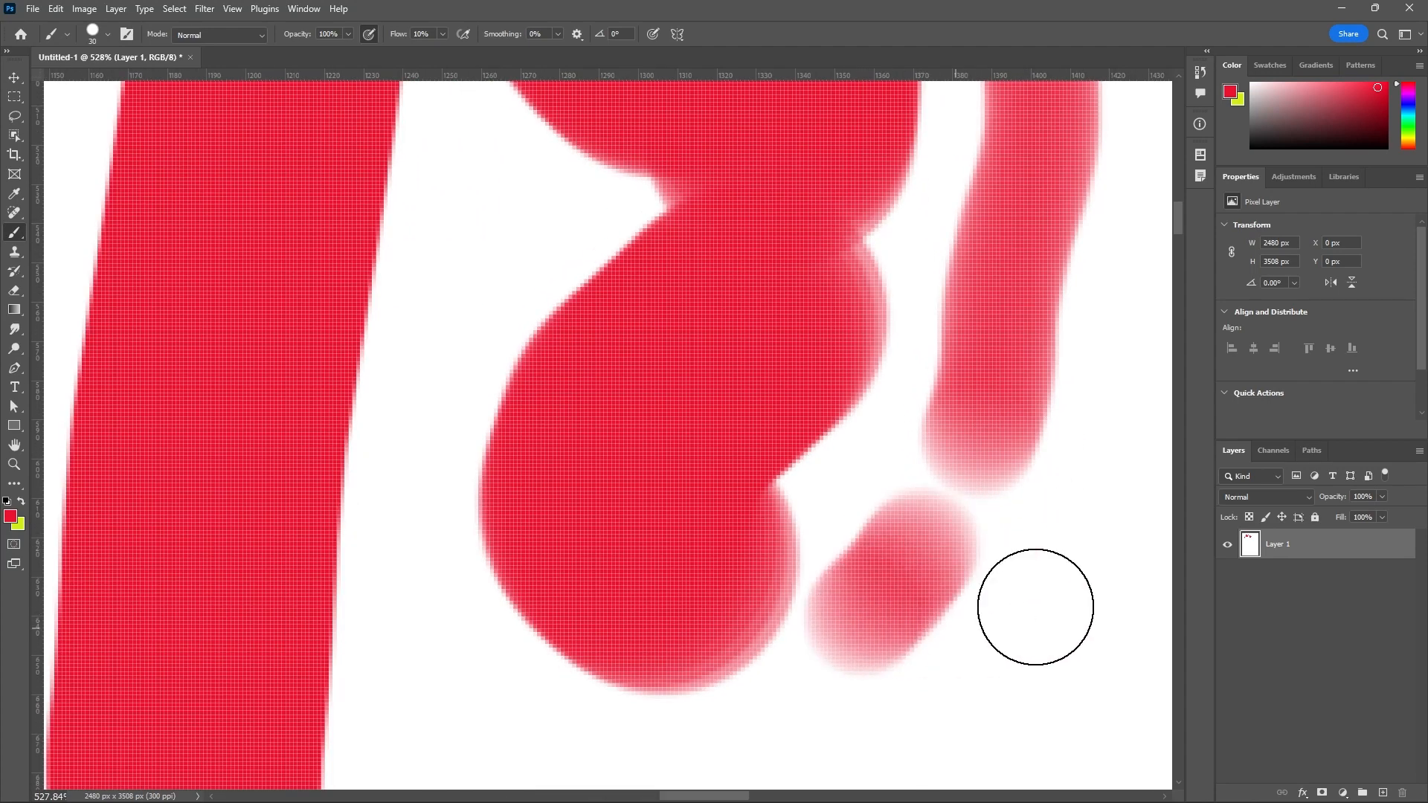
{"action": "scroll", "coordinate": [860, 159], "scroll_direction": "down", "scroll_amount": 3}
{"action": "scroll", "coordinate": [781, 520], "scroll_direction": "up", "scroll_amount": 3}
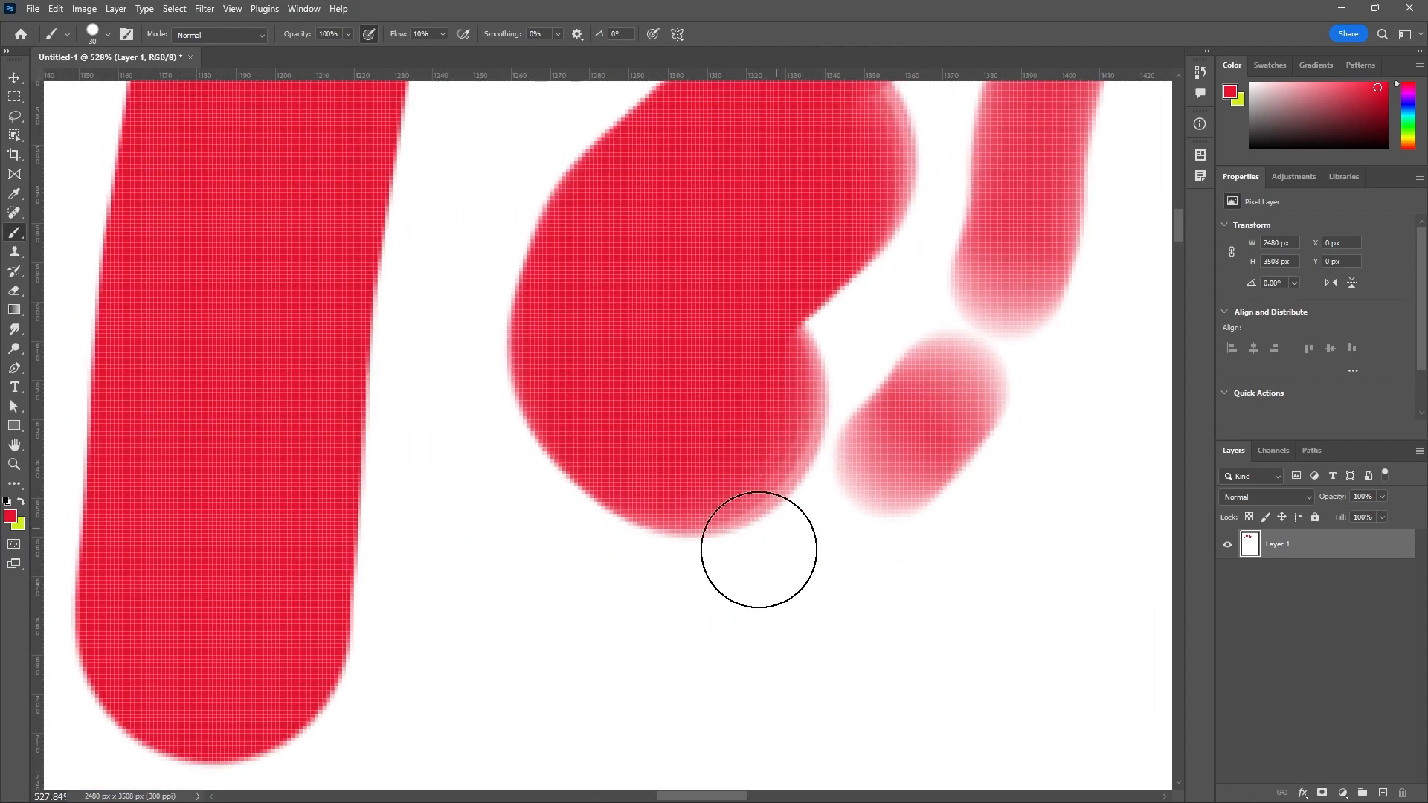
{"action": "left_click_drag", "start_coordinate": [532, 624], "coordinate": [774, 629]}
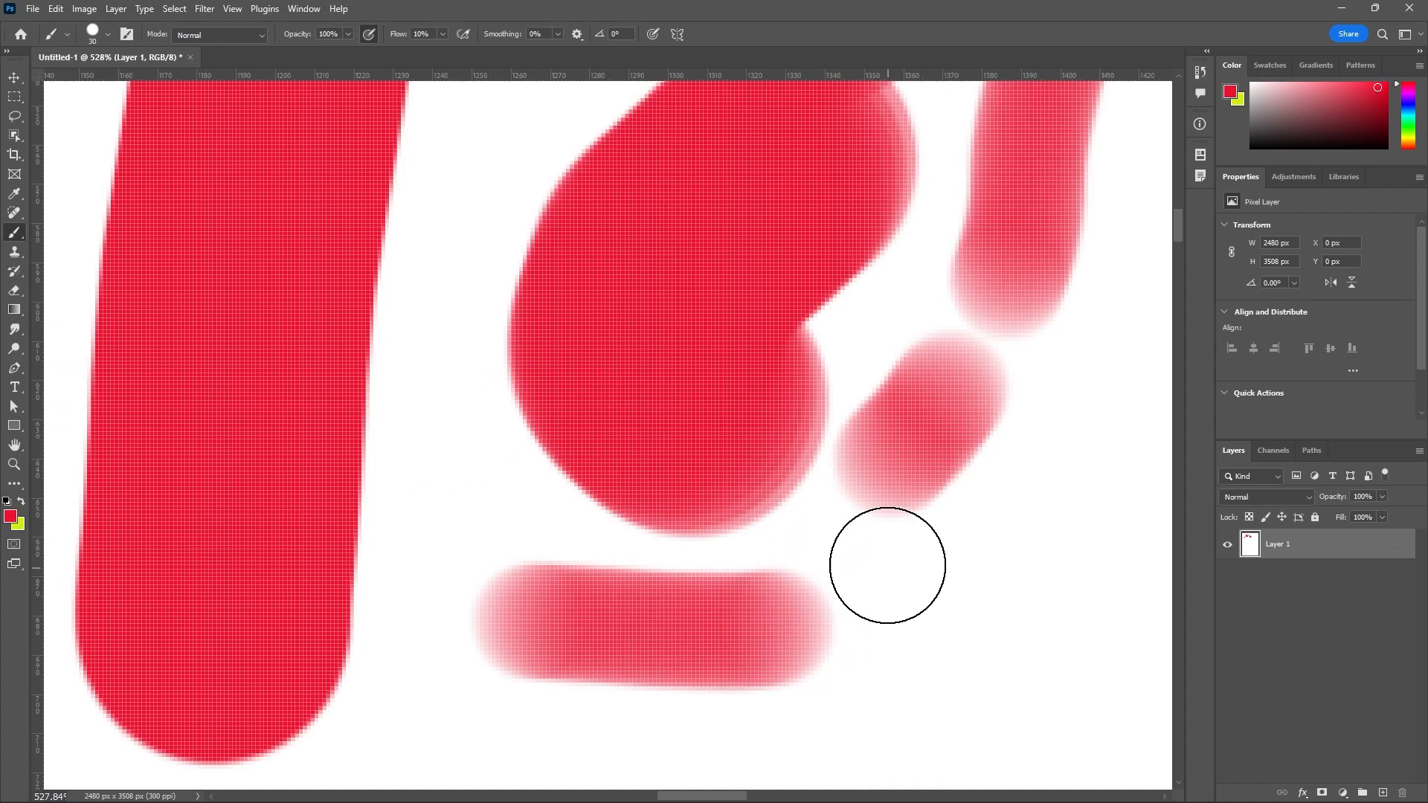
Increase the brush size to 45 px and paint a short vertical stroke below the short diagonal one.
{"action": "key", "text": "bracketright"}
{"action": "key", "text": "bracketright"}
{"action": "key", "text": "bracketright"}
{"action": "left_click_drag", "start_coordinate": [934, 582], "coordinate": [937, 670]}
Paint another short 45 px stroke at 10% flow between the solid vertical stroke and the winding shape.
{"action": "scroll", "coordinate": [1042, 558], "scroll_direction": "up", "scroll_amount": 2}
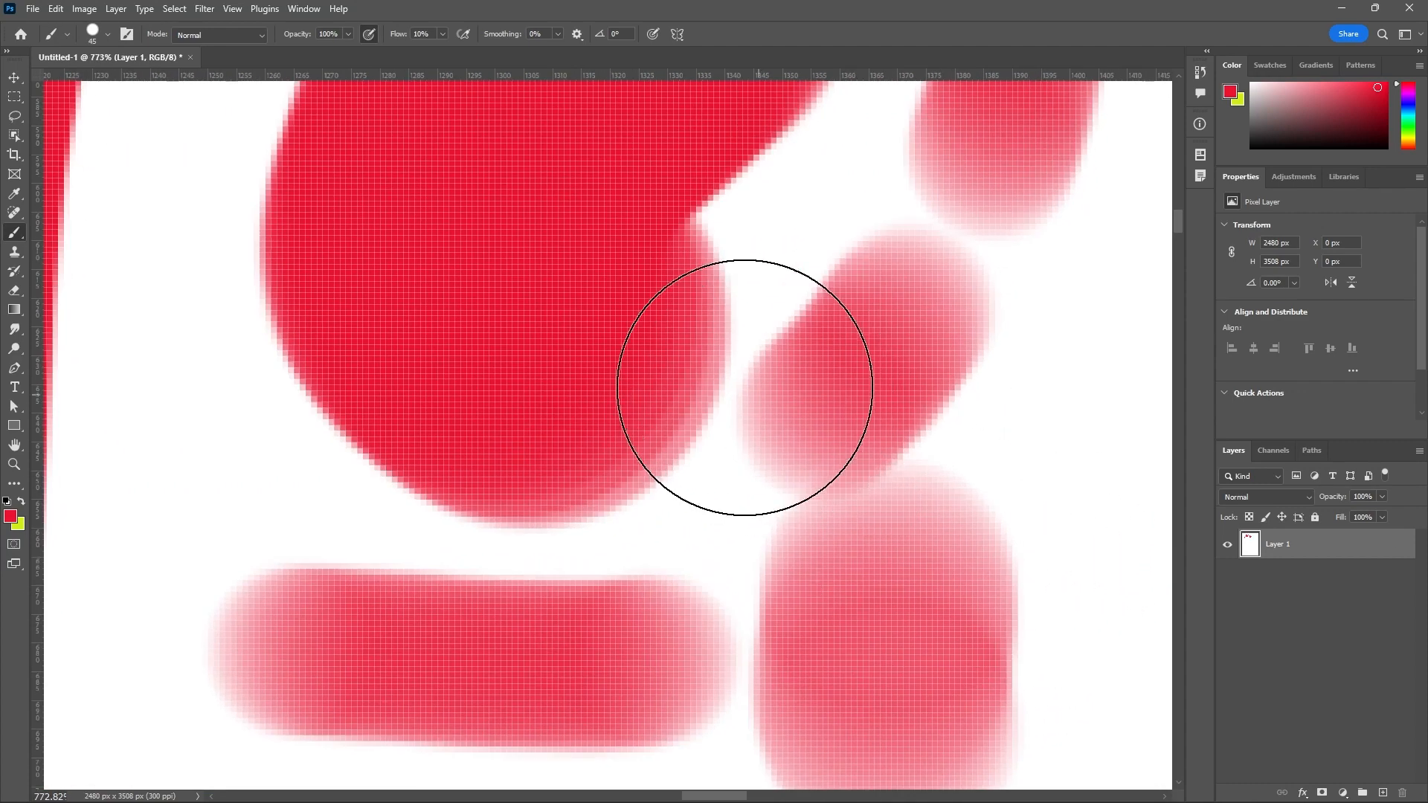
{"action": "scroll", "coordinate": [606, 405], "scroll_direction": "up", "scroll_amount": 2}
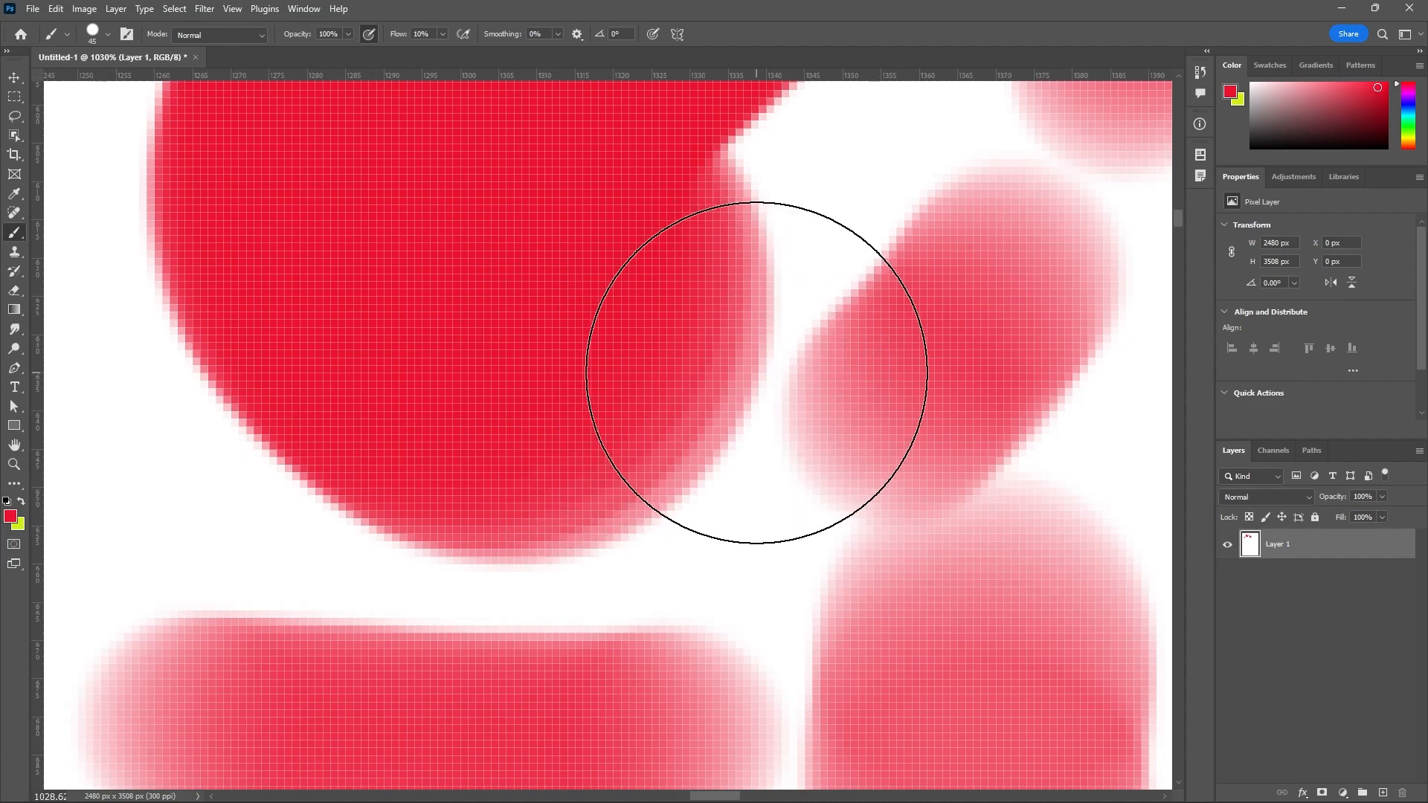
{"action": "scroll", "coordinate": [756, 362], "scroll_direction": "down", "scroll_amount": 5}
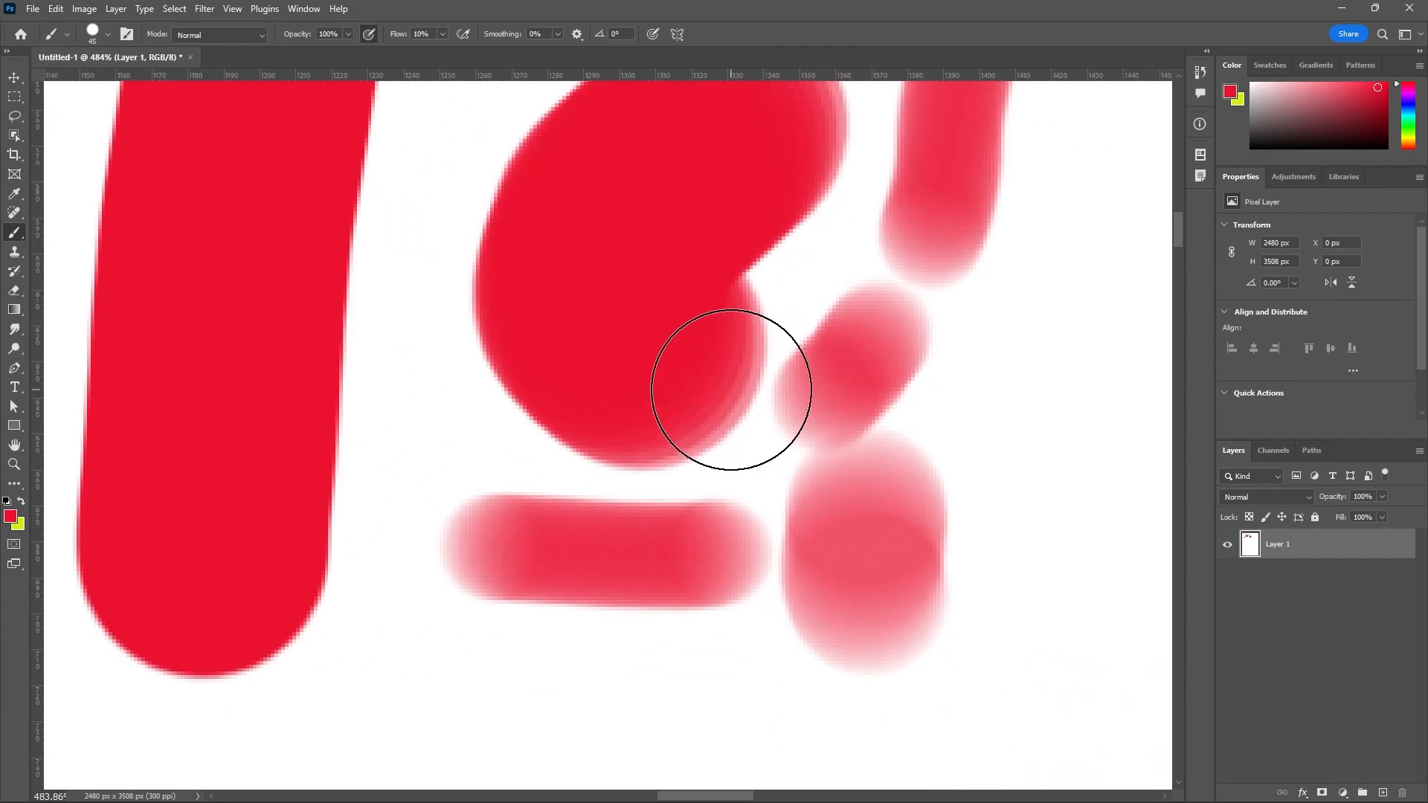
{"action": "scroll", "coordinate": [731, 390], "scroll_direction": "up", "scroll_amount": 3}
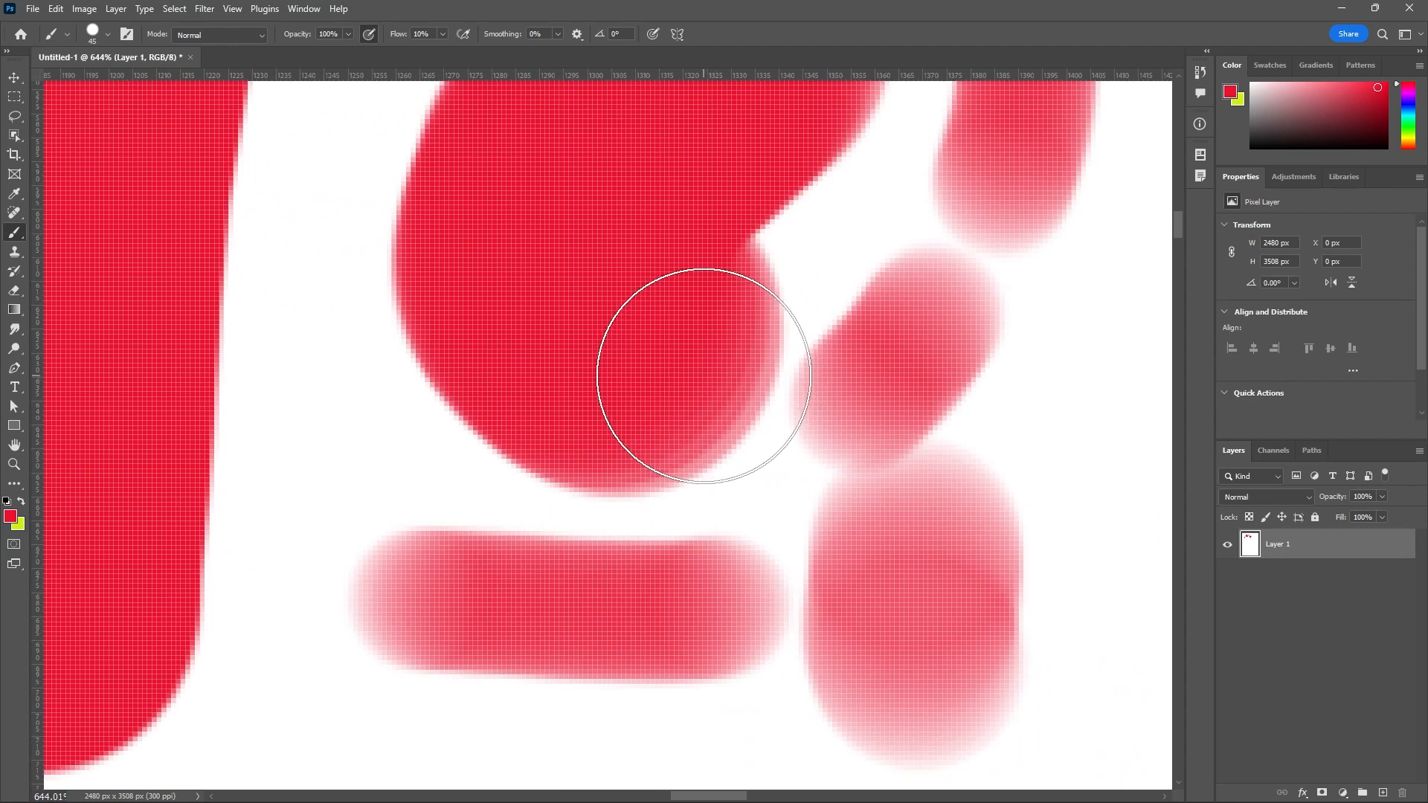
{"action": "scroll", "coordinate": [709, 381], "scroll_direction": "down", "scroll_amount": 3}
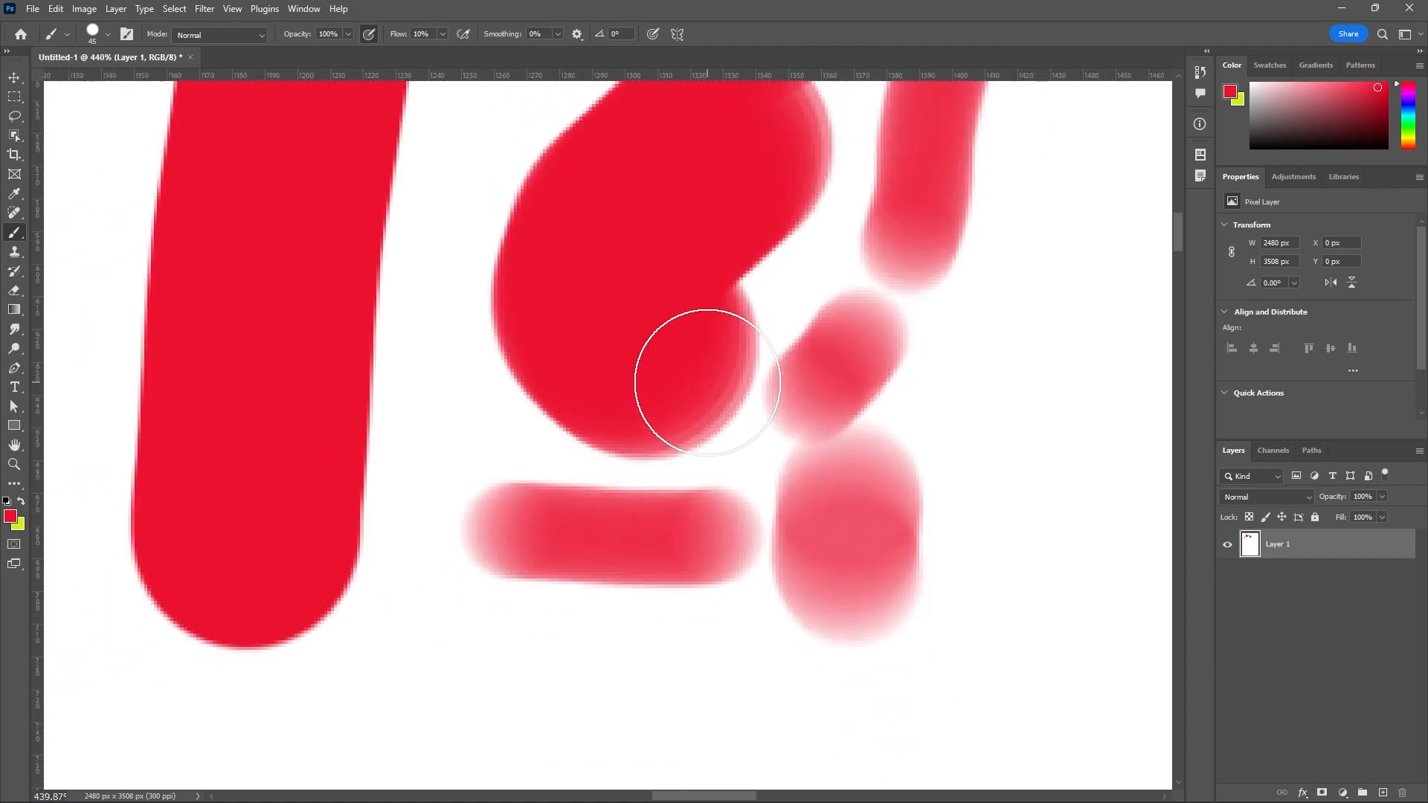
{"action": "scroll", "coordinate": [708, 382], "scroll_direction": "up", "scroll_amount": 3}
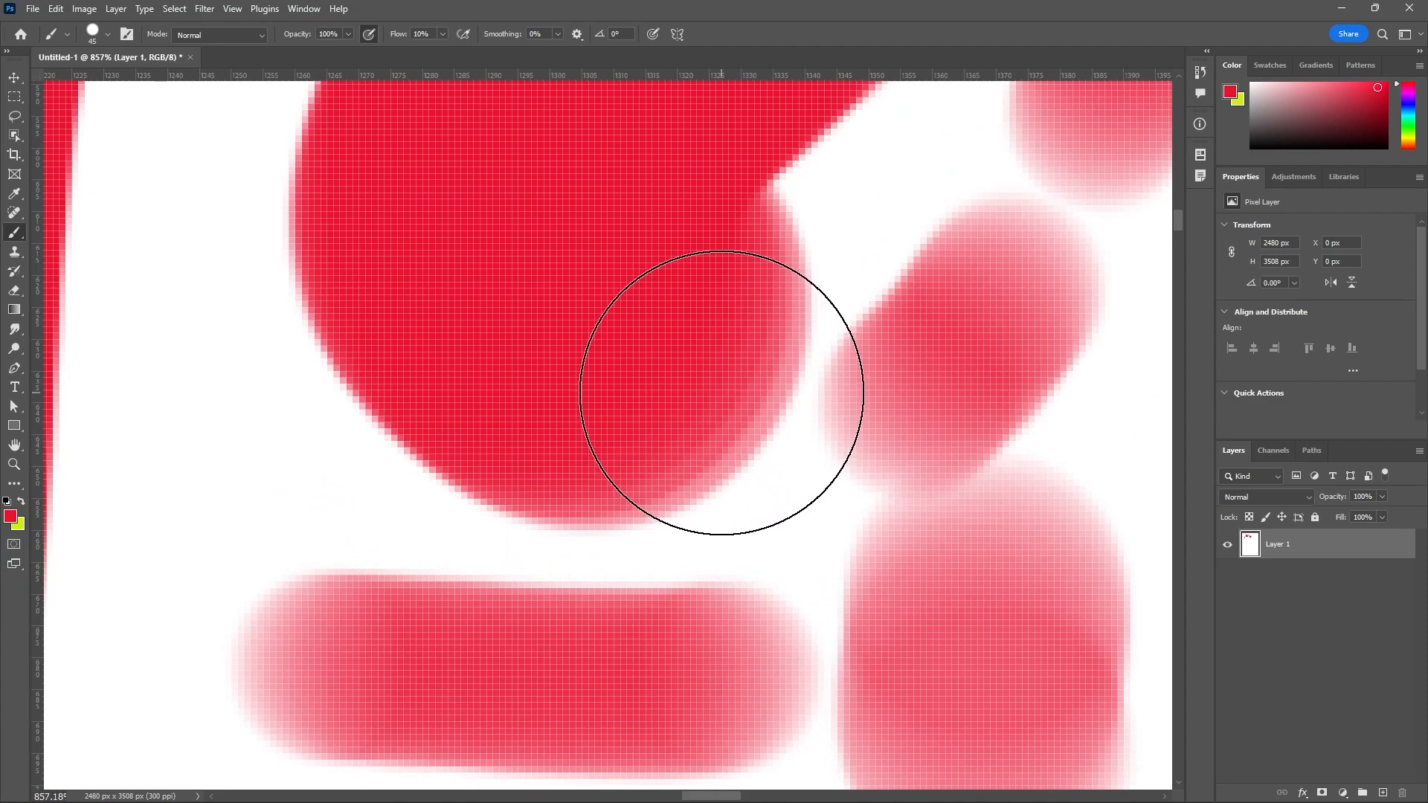
{"action": "mouse_move", "coordinate": [172, 376]}
{"action": "left_mouse_down"}
{"action": "mouse_move", "coordinate": [193, 436]}
{"action": "mouse_move", "coordinate": [152, 562]}
{"action": "left_mouse_up"}
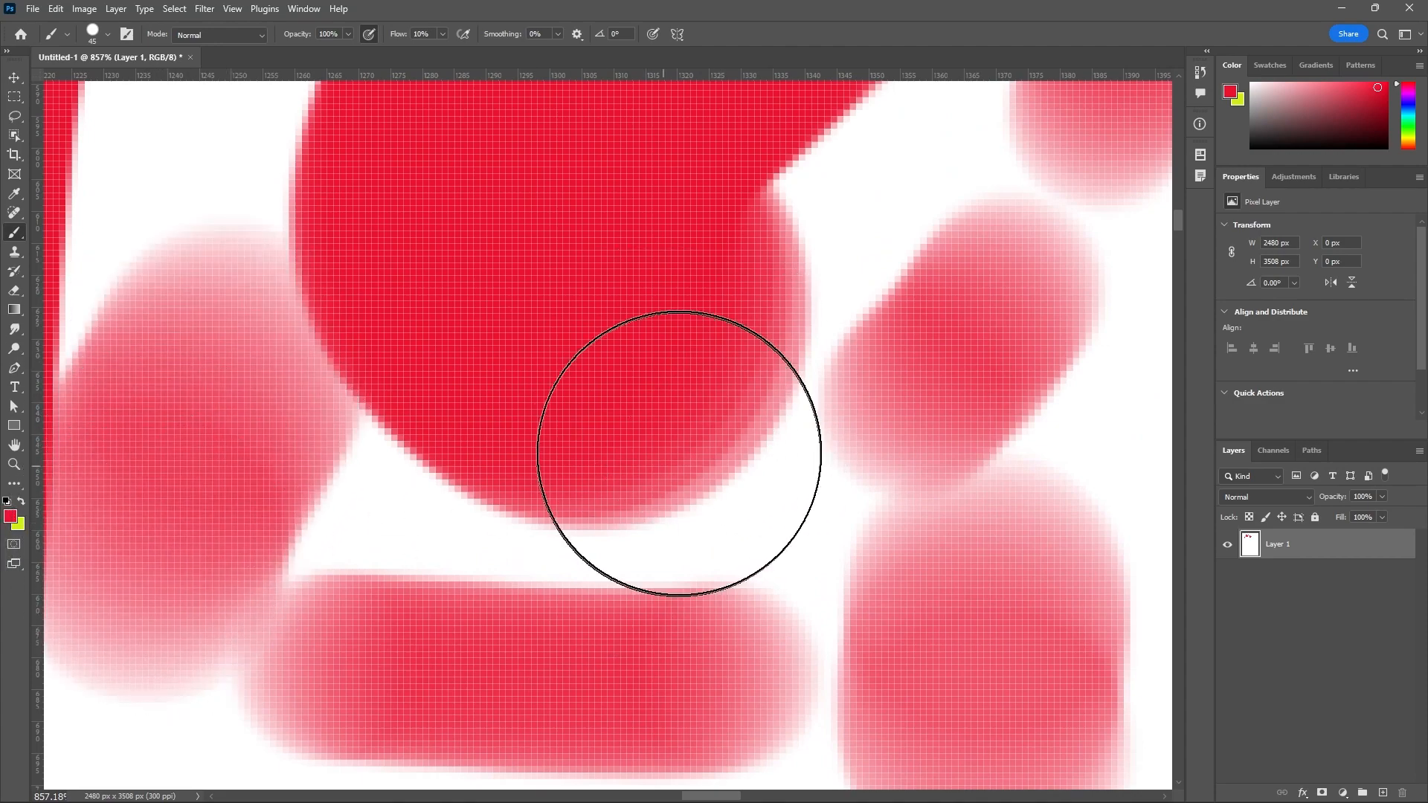
{"action": "scroll", "coordinate": [679, 454], "scroll_direction": "down", "scroll_amount": 2}
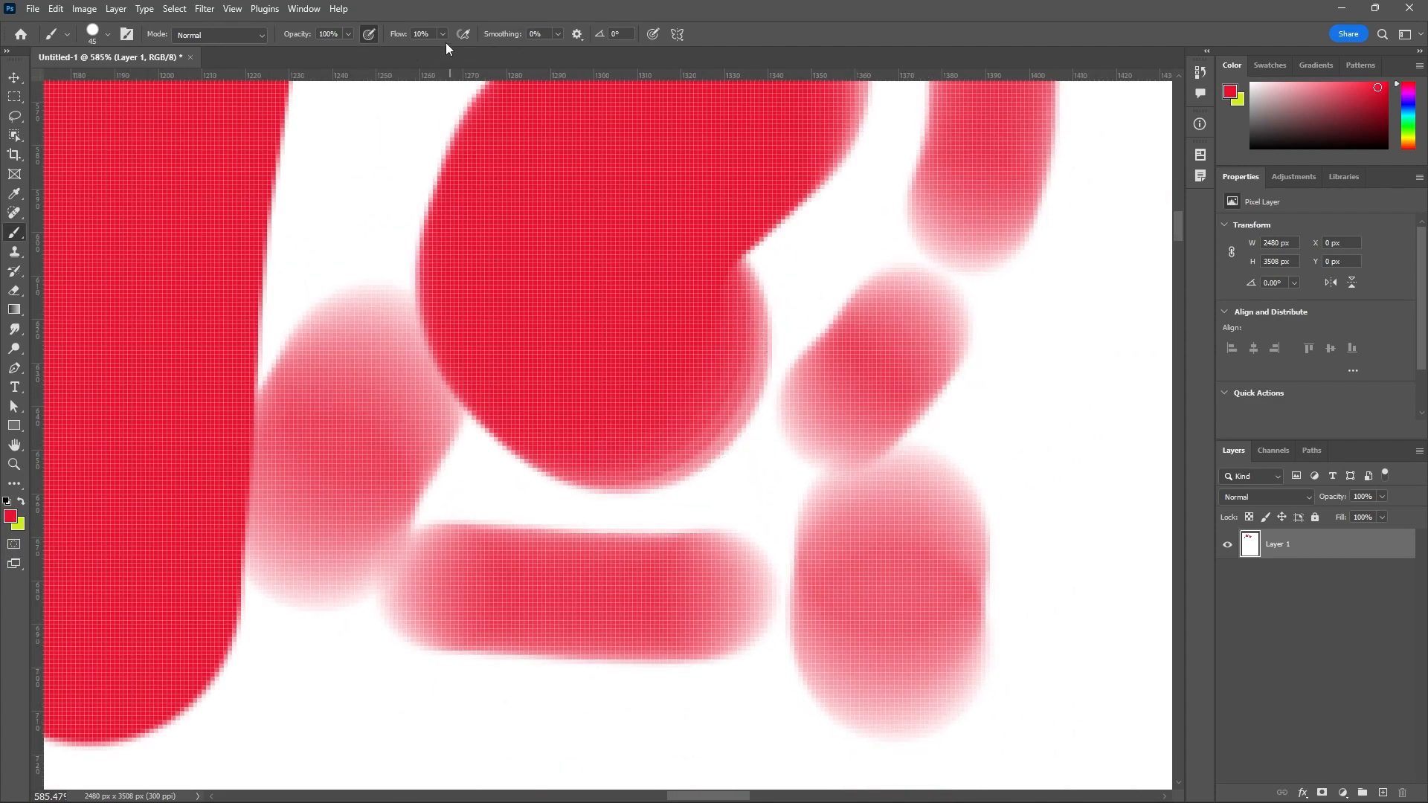
Set the brush flow to 100% and the size to 20 px, and paint a looping stroke and a wavy stroke beside and below the faded strokes.
{"action": "left_click", "coordinate": [443, 34]}
{"action": "left_click_drag", "start_coordinate": [445, 53], "coordinate": [653, 73]}
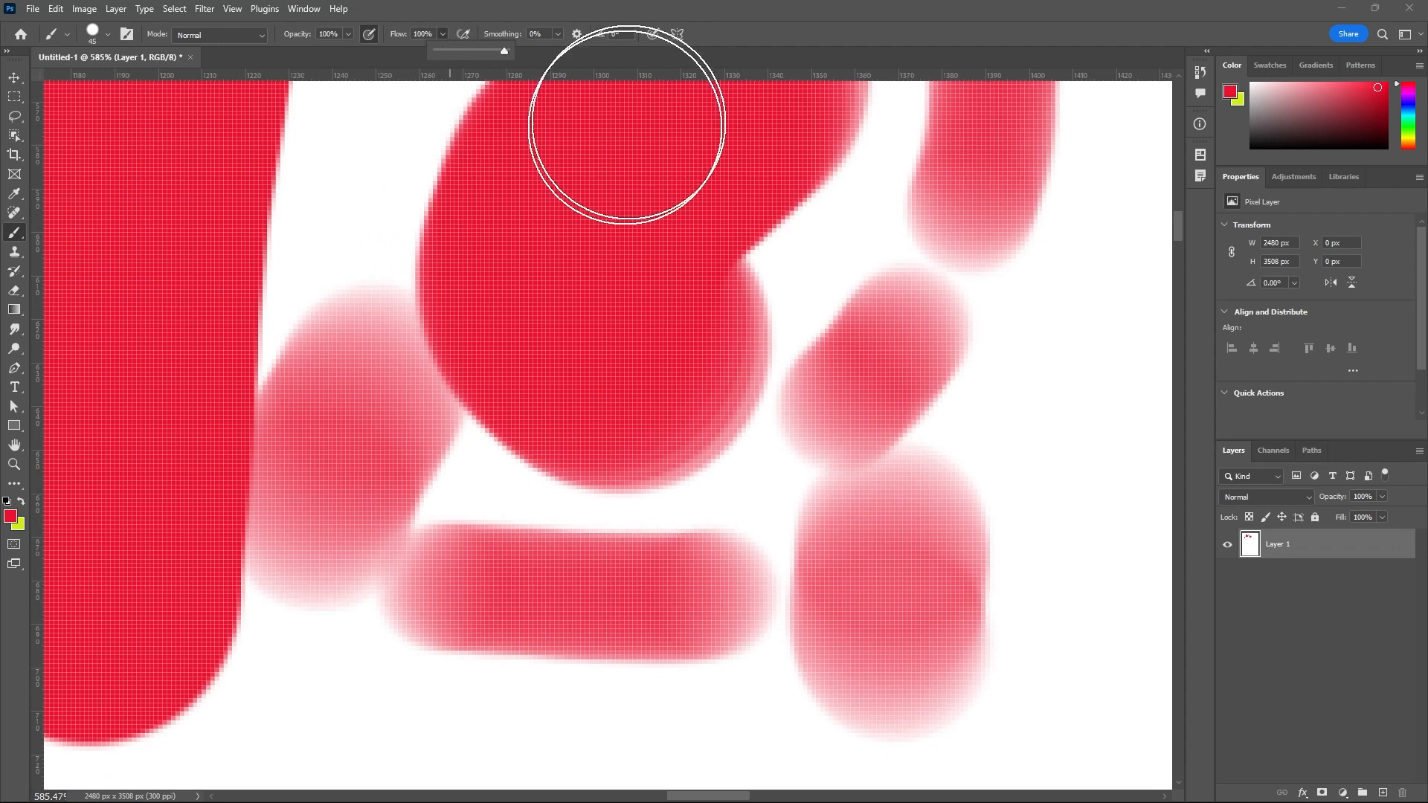
{"action": "scroll", "coordinate": [606, 173], "scroll_direction": "down", "scroll_amount": 1}
{"action": "key", "text": "bracketleft"}
{"action": "key", "text": "bracketleft"}
{"action": "key", "text": "bracketleft"}
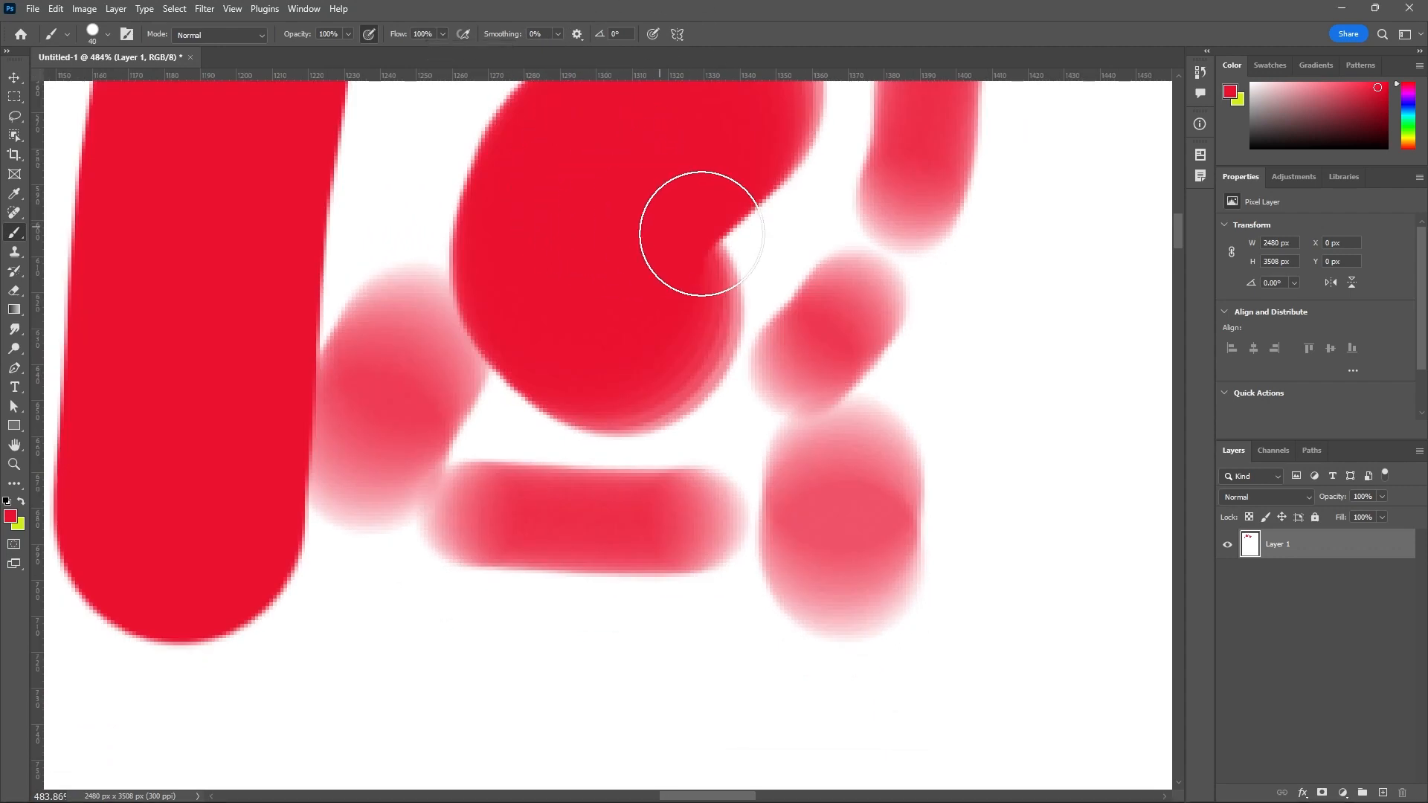
{"action": "left_click", "coordinate": [991, 264]}
{"action": "mouse_move", "coordinate": [989, 289]}
{"action": "left_mouse_down"}
{"action": "mouse_move", "coordinate": [945, 378]}
{"action": "mouse_move", "coordinate": [959, 397]}
{"action": "mouse_move", "coordinate": [1027, 412]}
{"action": "mouse_move", "coordinate": [948, 438]}
{"action": "mouse_move", "coordinate": [921, 475]}
{"action": "mouse_move", "coordinate": [860, 383]}
{"action": "mouse_move", "coordinate": [869, 312]}
{"action": "mouse_move", "coordinate": [1008, 191]}
{"action": "mouse_move", "coordinate": [1086, 166]}
{"action": "left_mouse_up"}
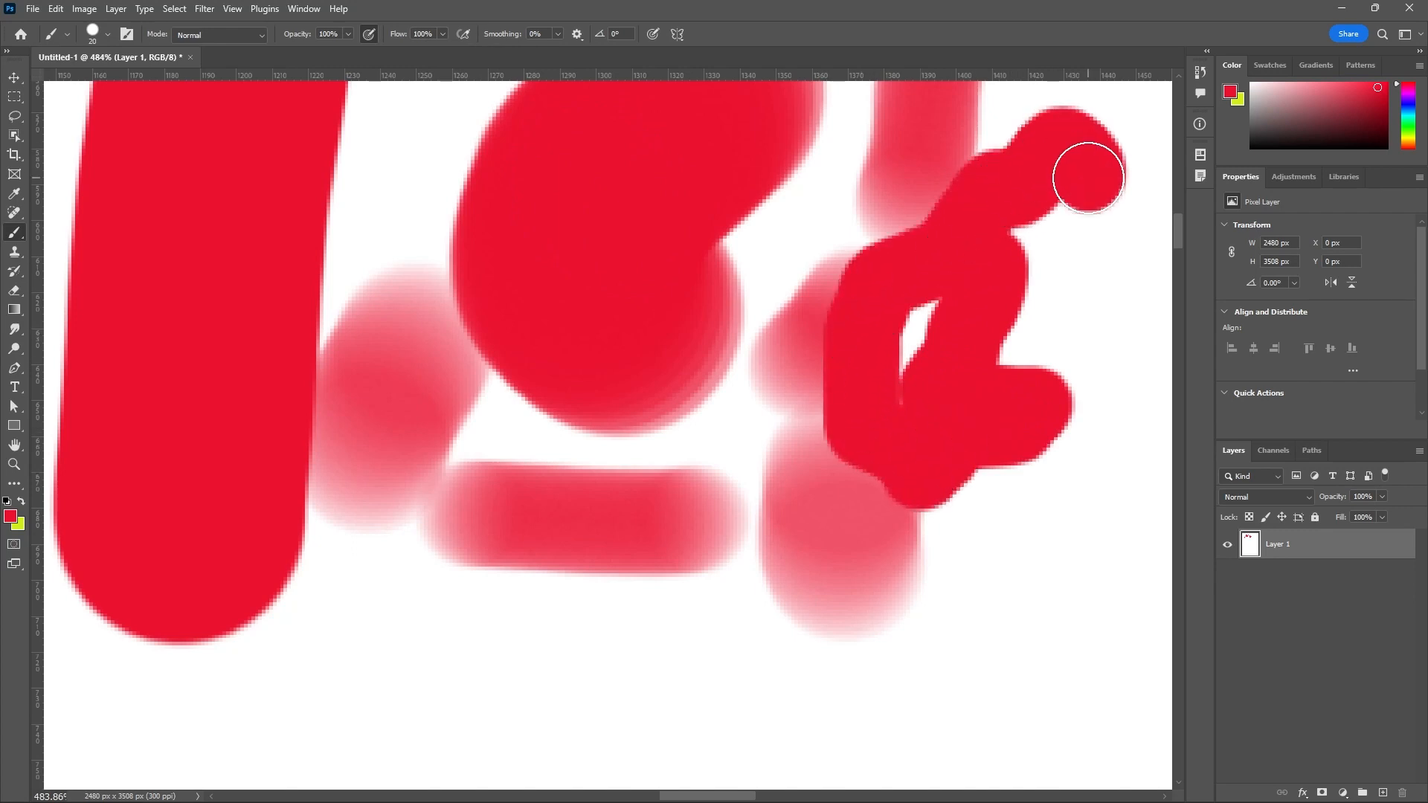
{"action": "mouse_move", "coordinate": [620, 614]}
{"action": "left_mouse_down"}
{"action": "mouse_move", "coordinate": [672, 630]}
{"action": "mouse_move", "coordinate": [860, 627]}
{"action": "mouse_move", "coordinate": [921, 587]}
{"action": "mouse_move", "coordinate": [965, 606]}
{"action": "mouse_move", "coordinate": [996, 566]}
{"action": "left_mouse_up"}
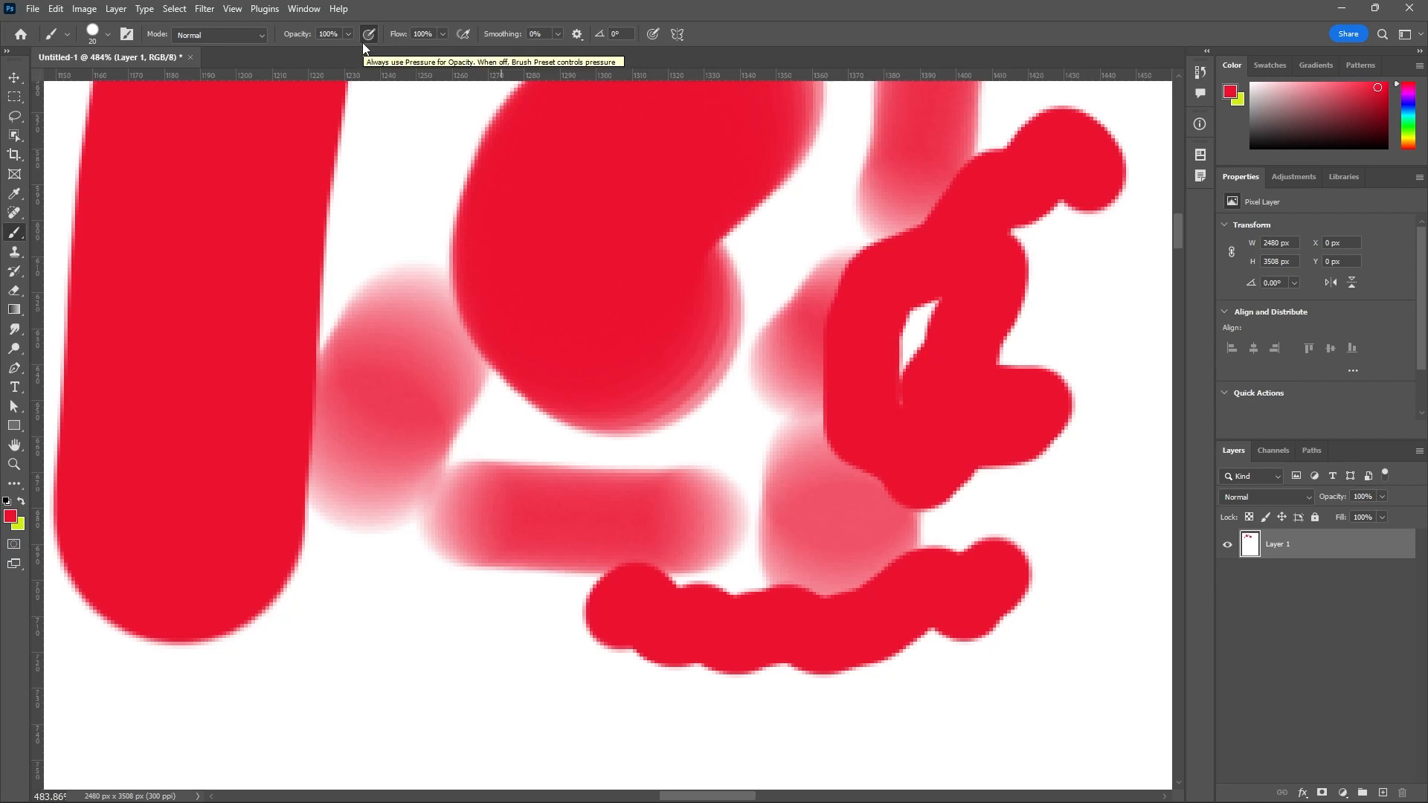
Set the brush smoothing to 100% and paint three short strokes in the white areas beside the solid vertical stroke.
{"action": "left_click", "coordinate": [558, 34]}
{"action": "left_click_drag", "start_coordinate": [557, 50], "coordinate": [697, 70]}
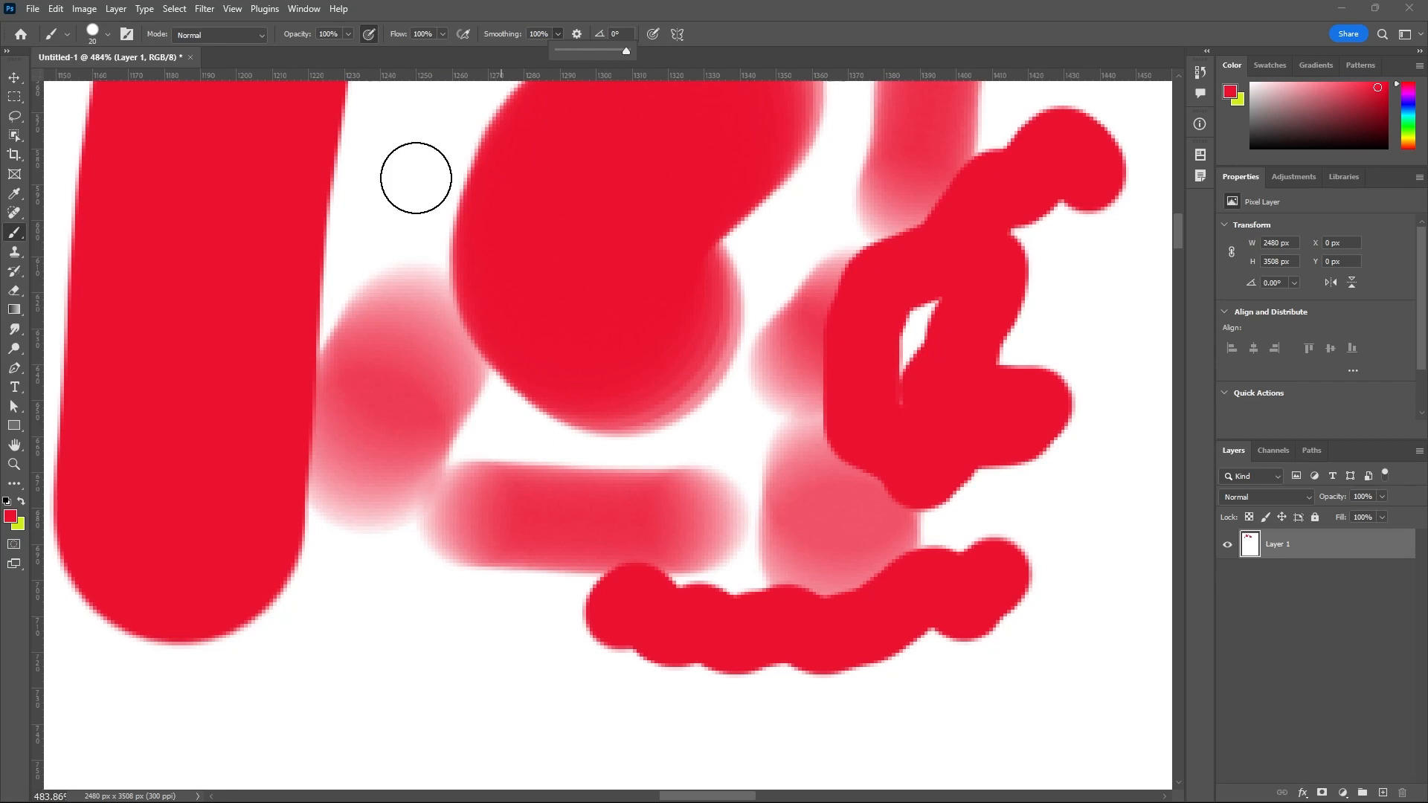
{"action": "left_click_drag", "start_coordinate": [411, 130], "coordinate": [408, 297]}
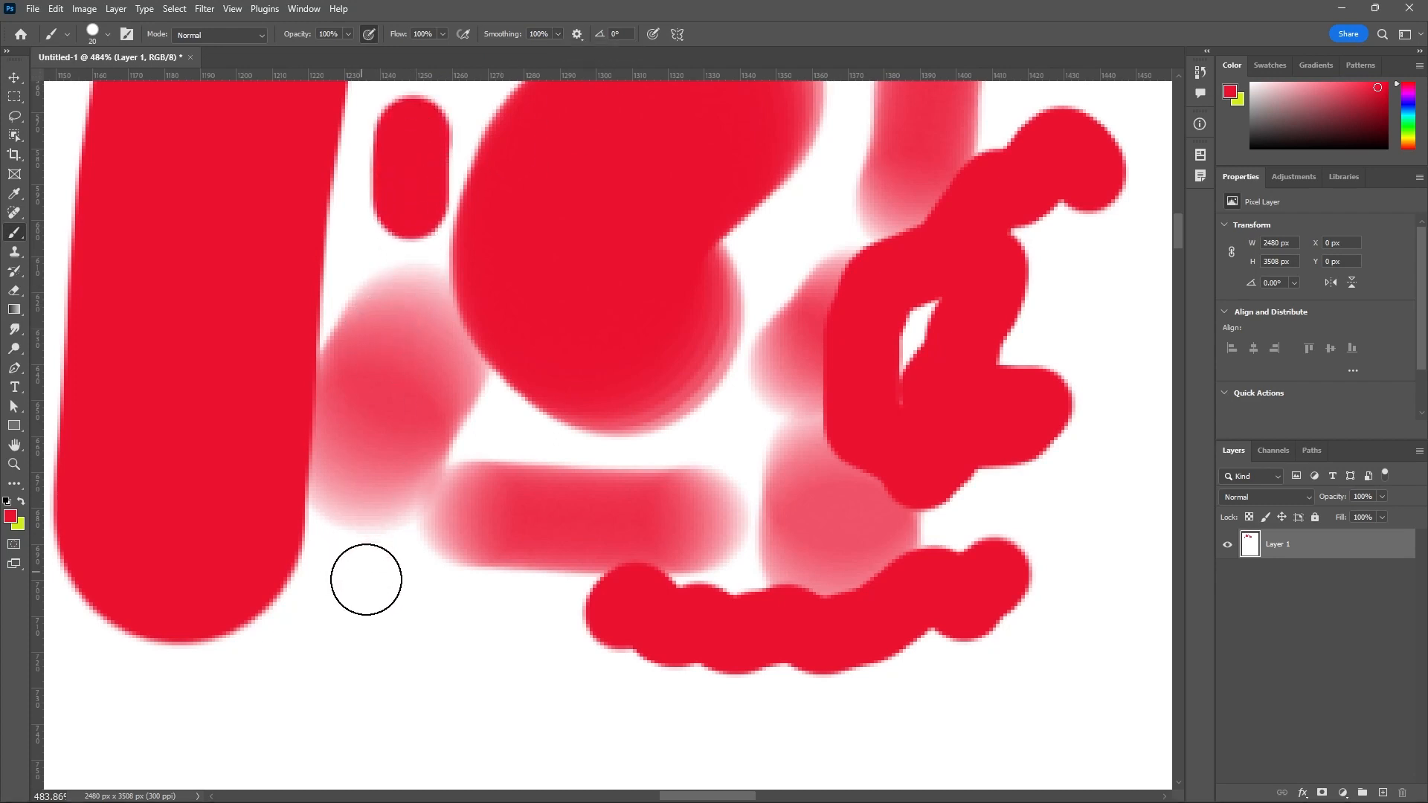
{"action": "mouse_move", "coordinate": [366, 580]}
{"action": "left_mouse_down"}
{"action": "mouse_move", "coordinate": [446, 638]}
{"action": "mouse_move", "coordinate": [495, 649]}
{"action": "left_mouse_up"}
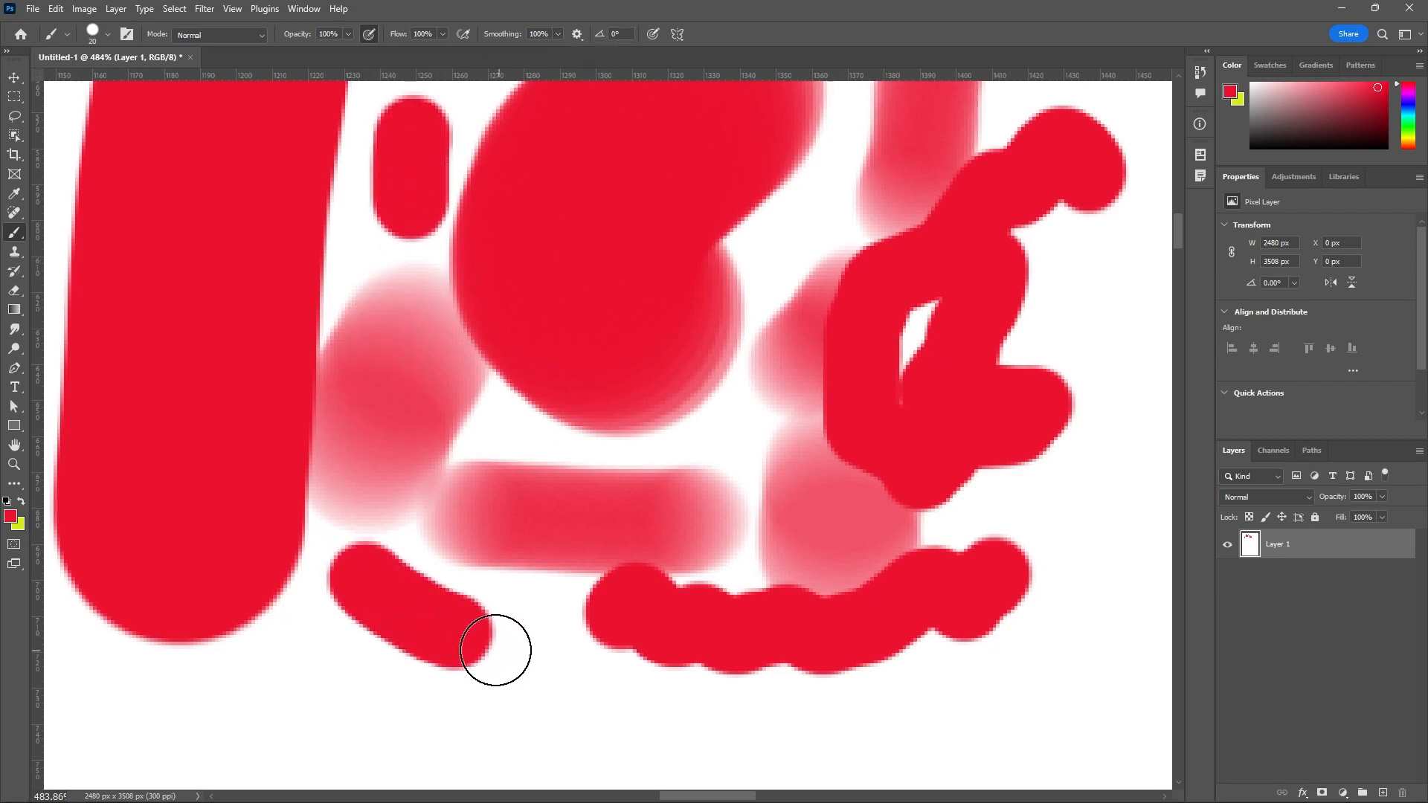
{"action": "mouse_move", "coordinate": [325, 649]}
{"action": "left_mouse_down"}
{"action": "mouse_move", "coordinate": [350, 669]}
{"action": "mouse_move", "coordinate": [434, 679]}
{"action": "mouse_move", "coordinate": [408, 614]}
{"action": "left_mouse_up"}
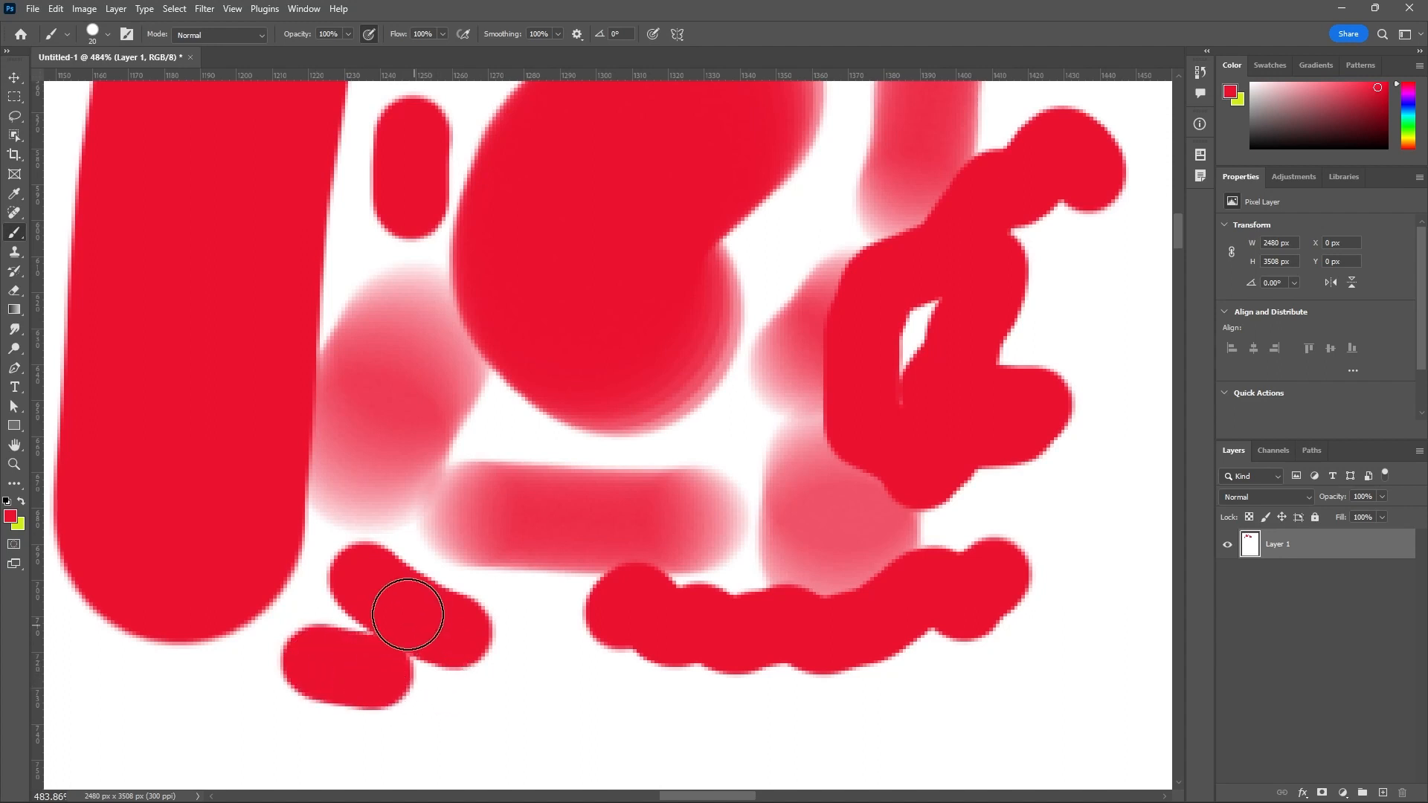
Set the brush smoothing to 0% and paint a long curved stroke beneath the wavy horizontal one.
{"action": "left_click", "coordinate": [558, 35]}
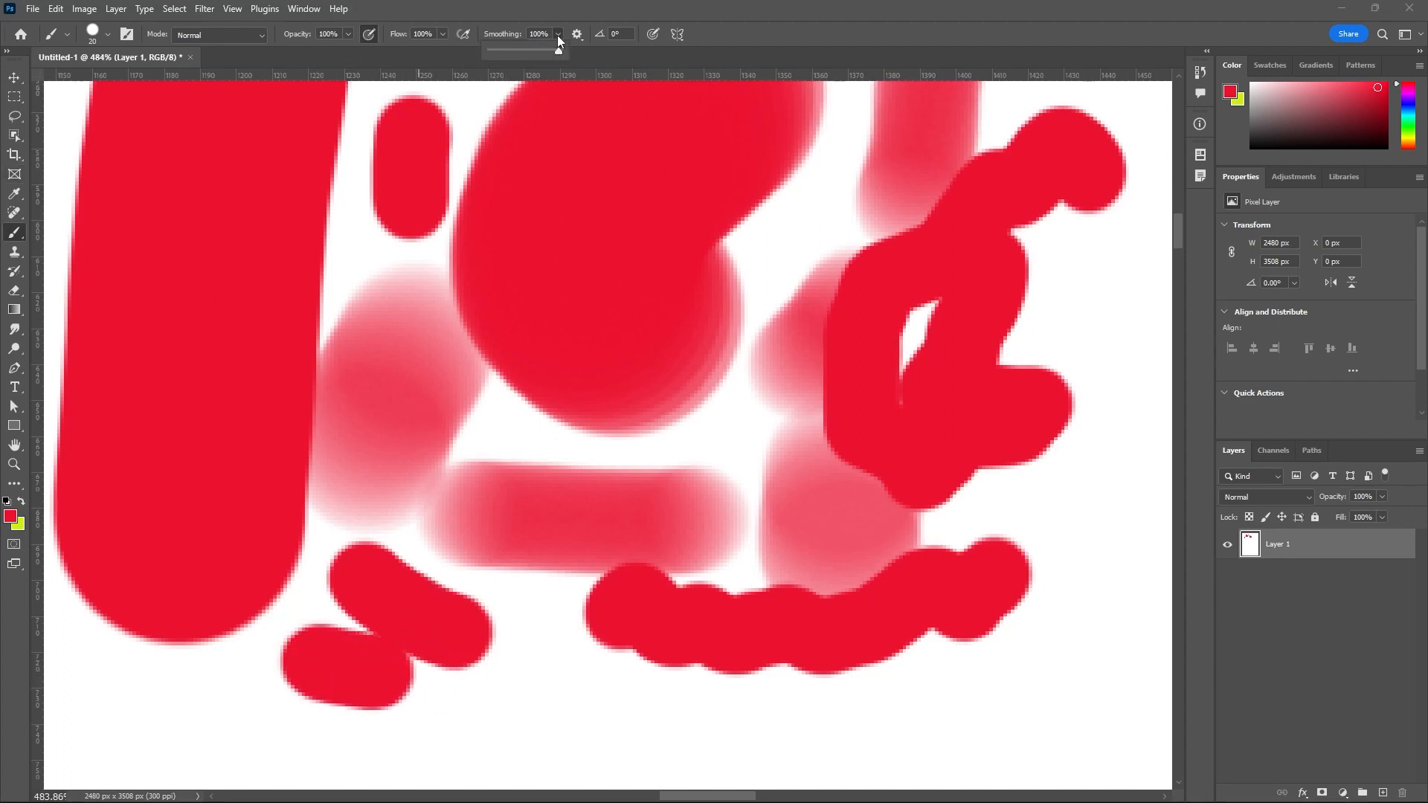
{"action": "left_click_drag", "start_coordinate": [559, 51], "coordinate": [386, 62]}
{"action": "mouse_move", "coordinate": [567, 679]}
{"action": "left_mouse_down"}
{"action": "mouse_move", "coordinate": [793, 723]}
{"action": "mouse_move", "coordinate": [947, 698]}
{"action": "mouse_move", "coordinate": [950, 622]}
{"action": "mouse_move", "coordinate": [925, 606]}
{"action": "left_mouse_up"}
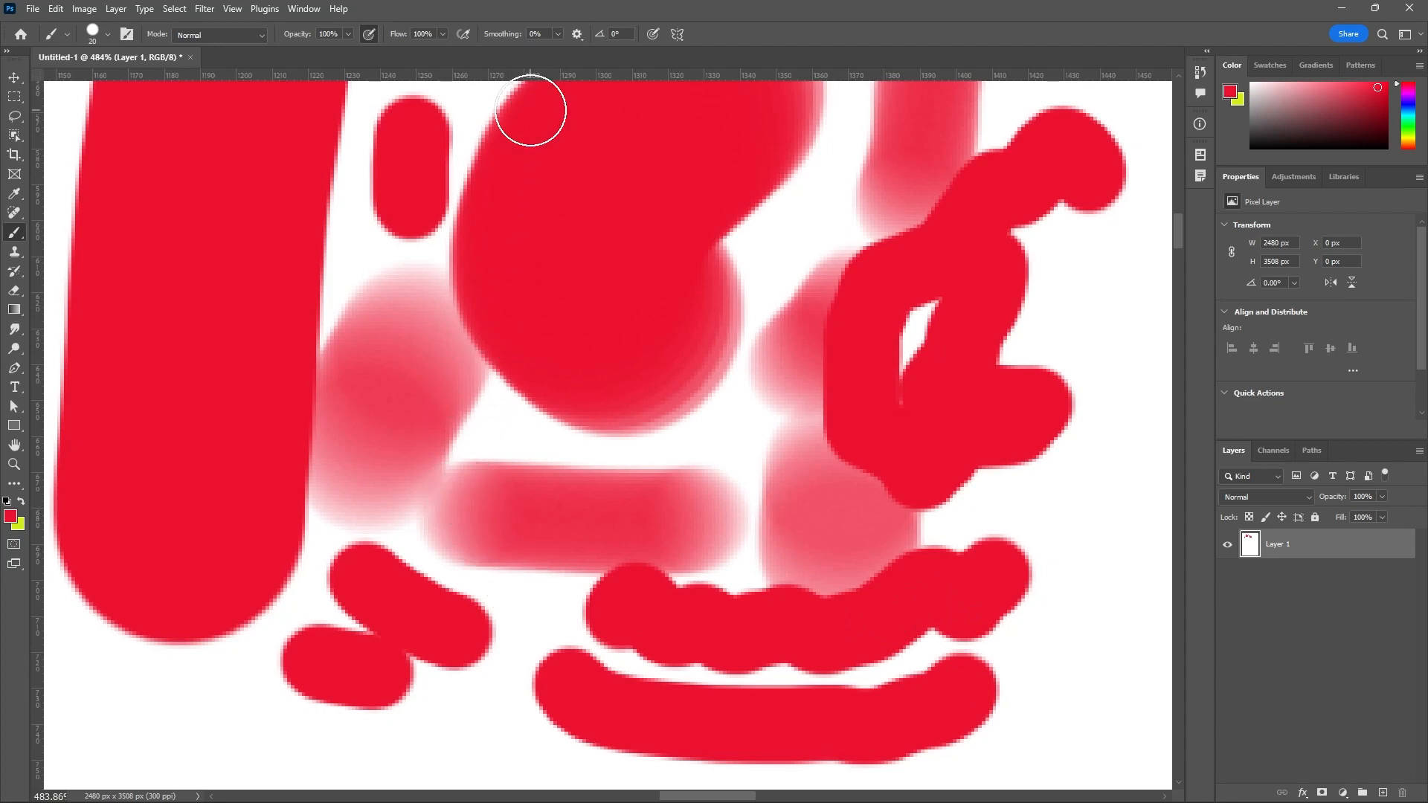
Add a new layer above Layer 1, set the foreground color to white (ffffff) and fill the layer with it.
{"action": "scroll", "coordinate": [966, 537], "scroll_direction": "down", "scroll_amount": 5}
{"action": "scroll", "coordinate": [803, 453], "scroll_direction": "down", "scroll_amount": 4}
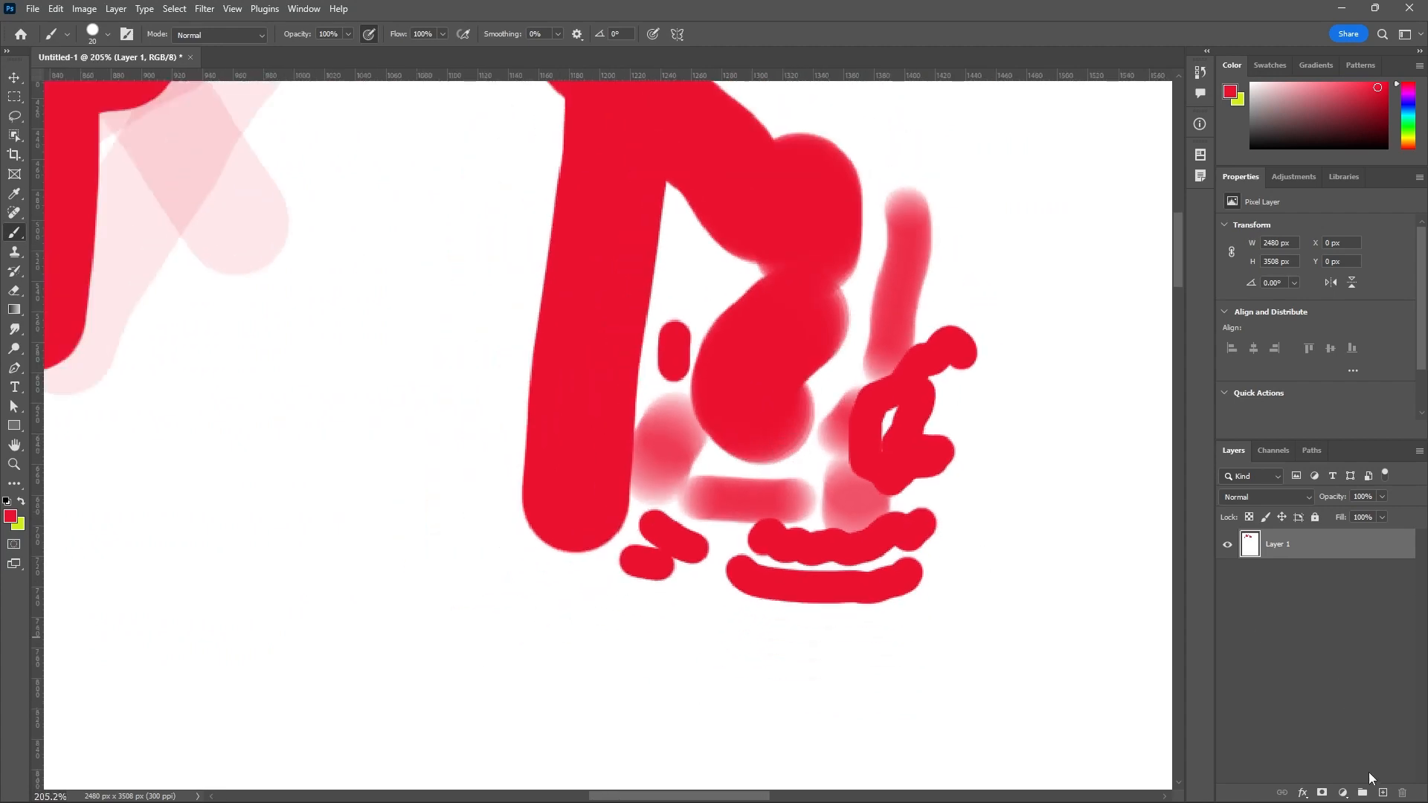
{"action": "left_click", "coordinate": [1383, 793]}
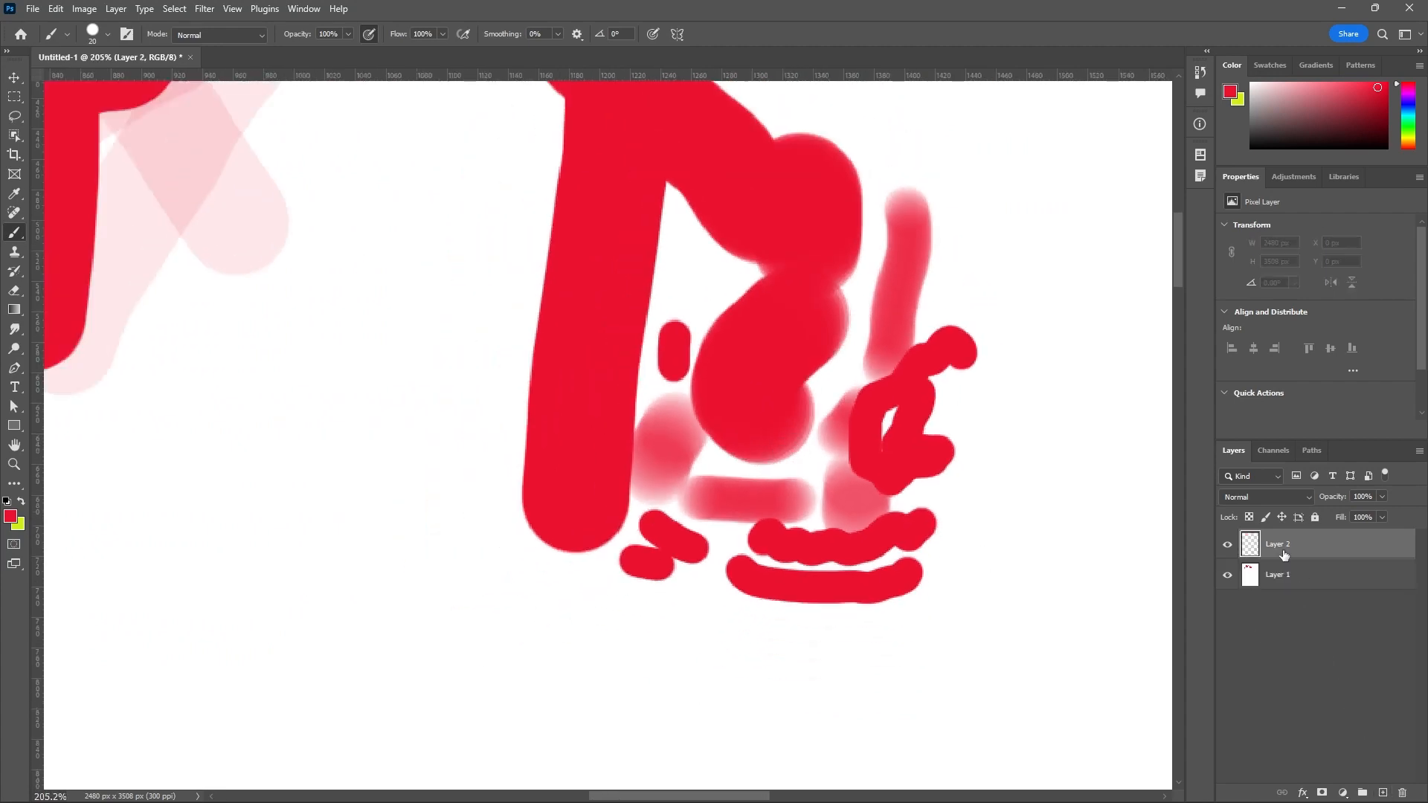
{"action": "left_click", "coordinate": [10, 517]}
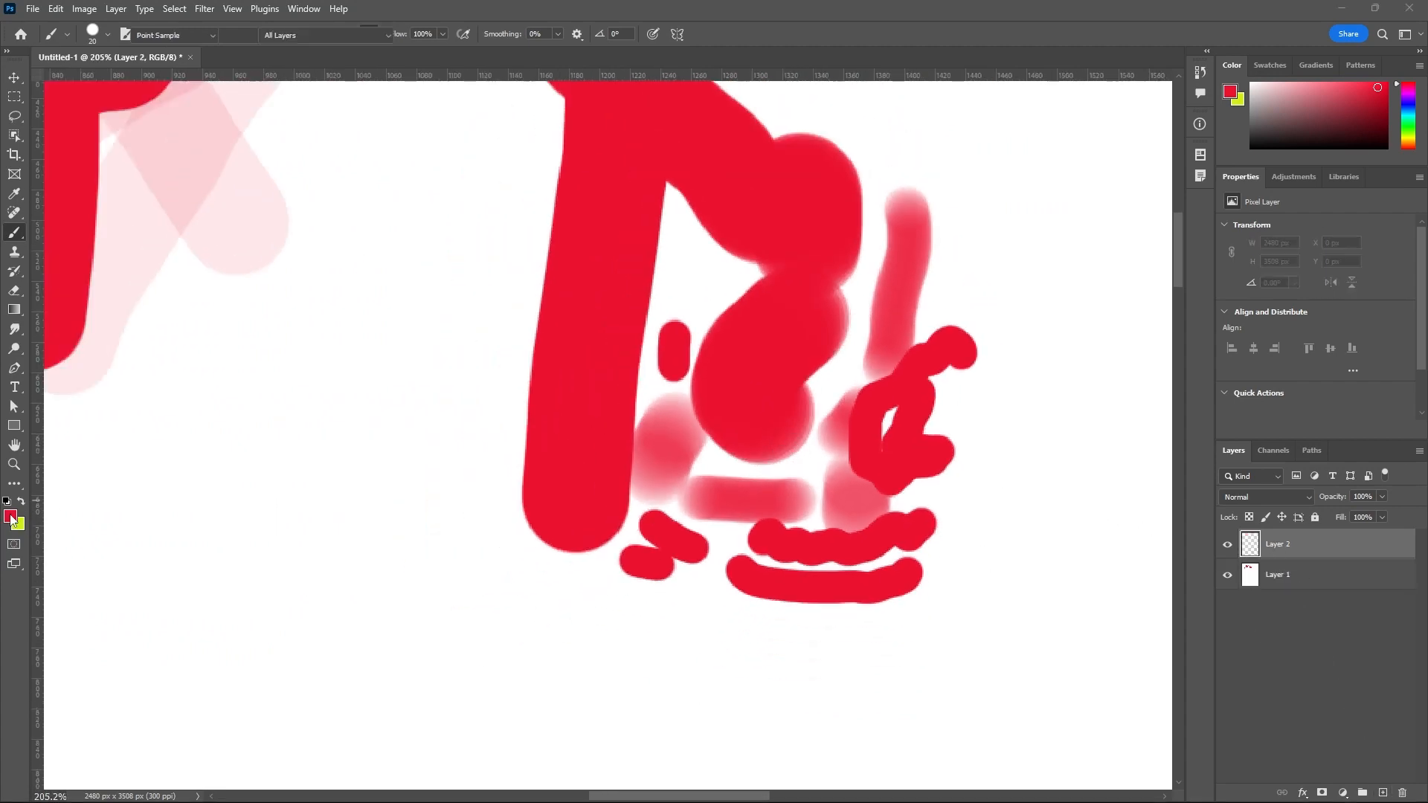
{"action": "left_click", "coordinate": [1013, 395]}
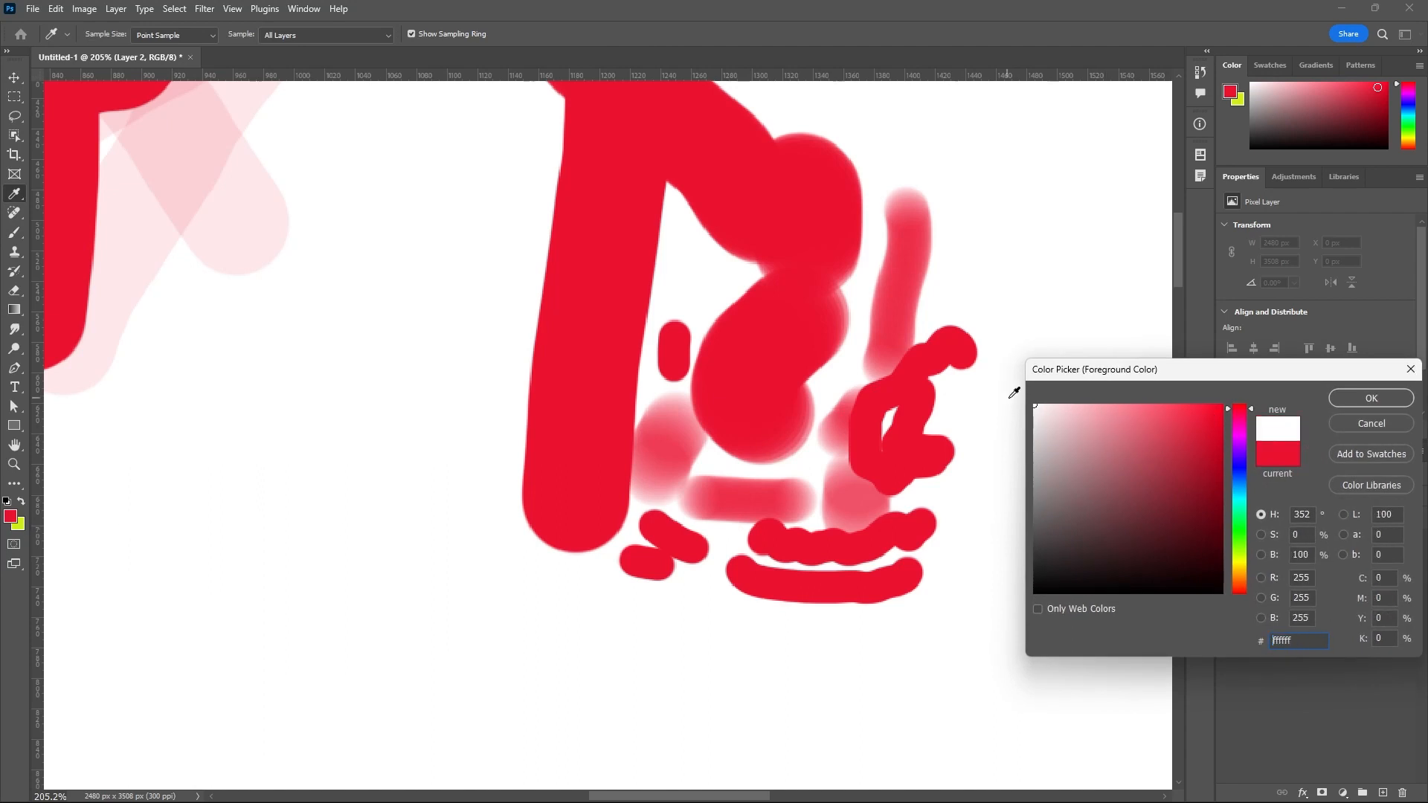
{"action": "left_click", "coordinate": [1375, 400]}
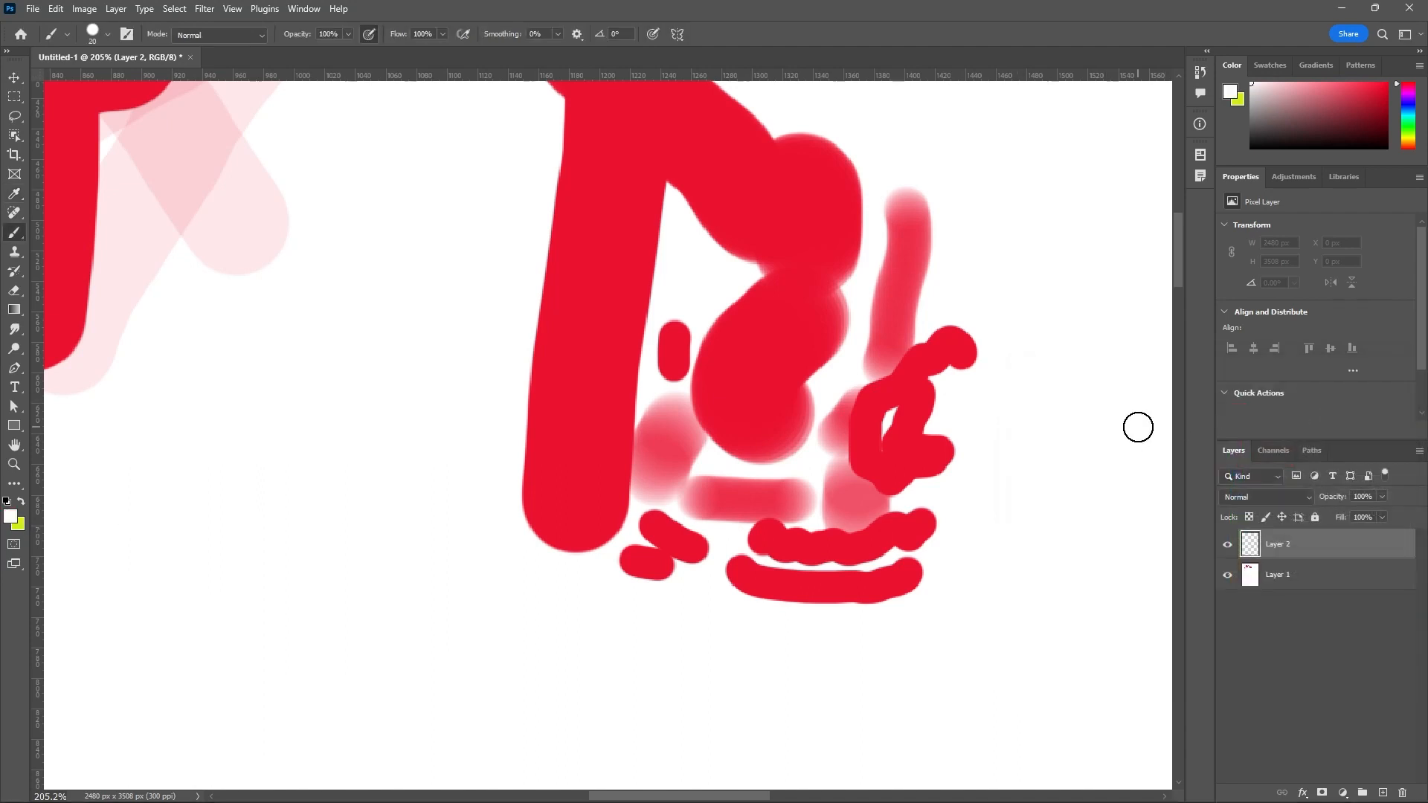
{"action": "key", "text": "alt+BackSpace"}
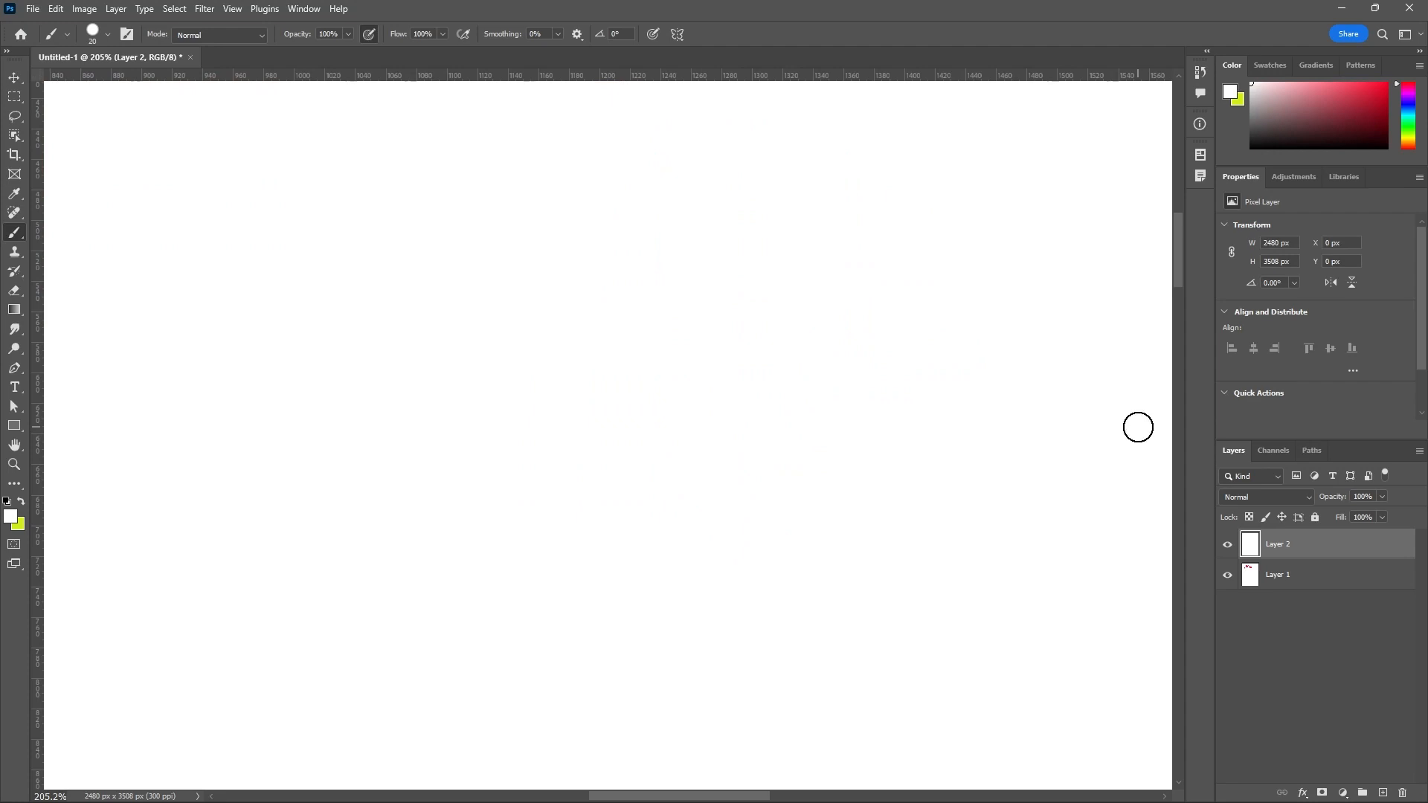
Lock all of Layer 1 and make Layer 2 the active layer.
{"action": "left_click", "coordinate": [1324, 579]}
{"action": "left_click", "coordinate": [1315, 517]}
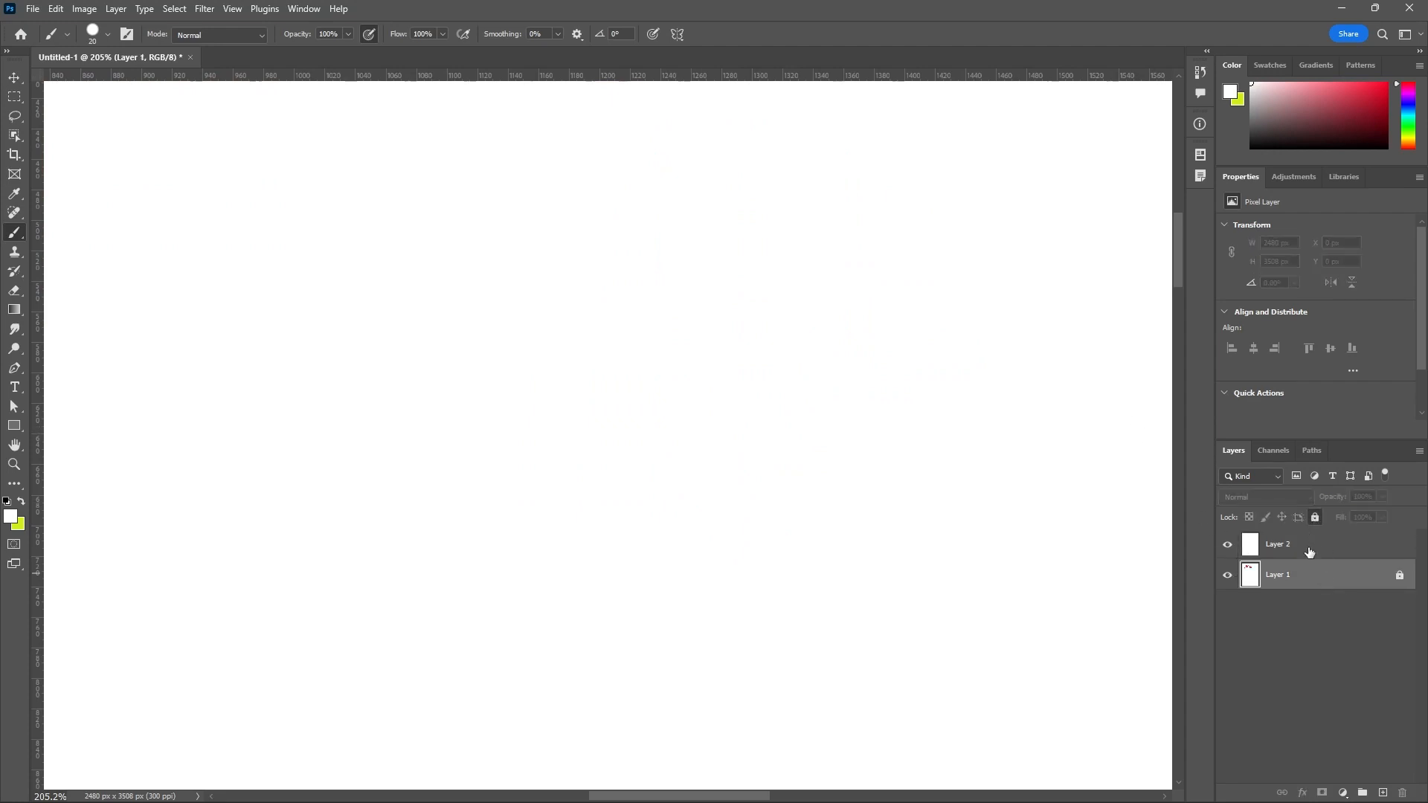
{"action": "left_click", "coordinate": [1294, 543]}
{"action": "scroll", "coordinate": [711, 360], "scroll_direction": "down", "scroll_amount": 5}
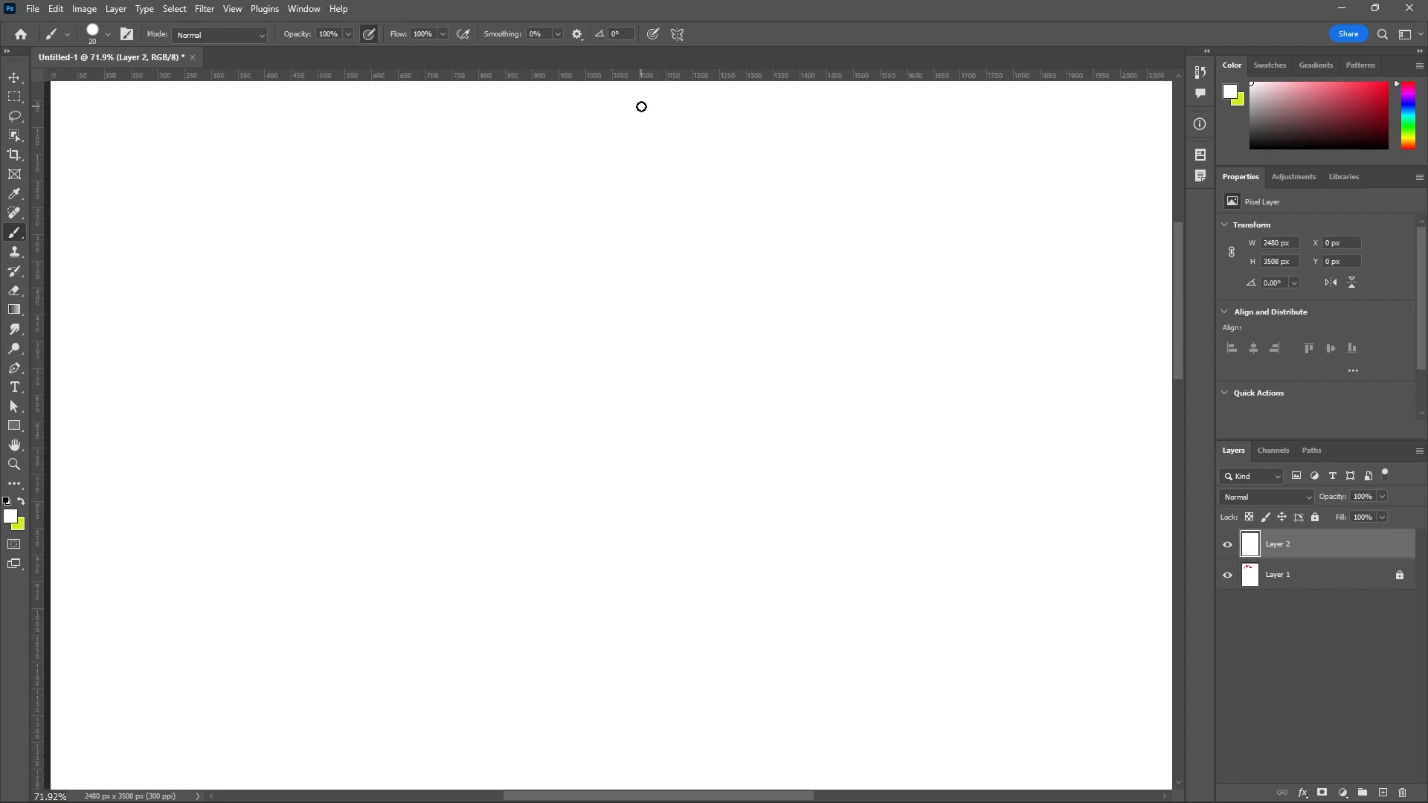
Set the foreground color to ff0226 and paint a short wavy stroke on Layer 2.
{"action": "left_click", "coordinate": [578, 37]}
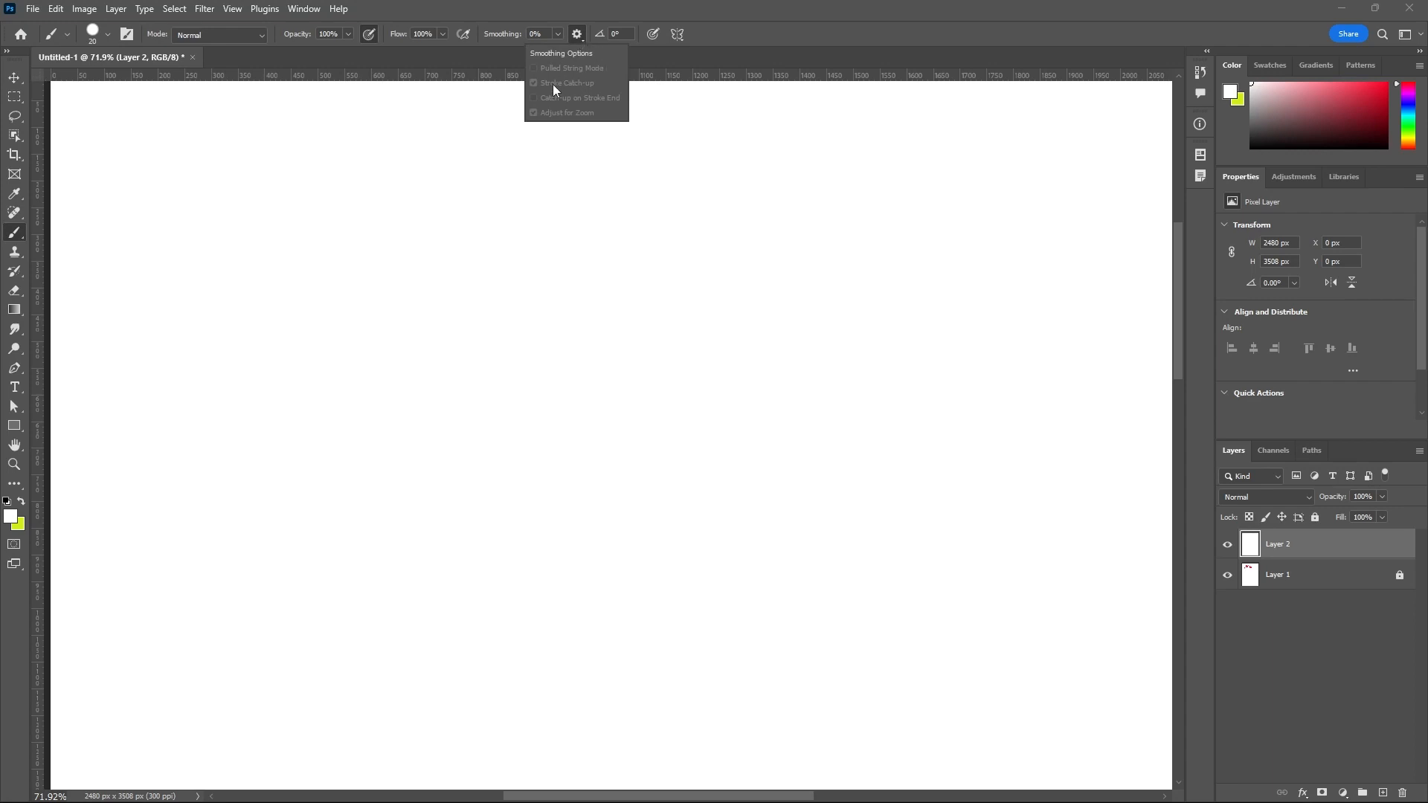
{"action": "left_click", "coordinate": [28, 232]}
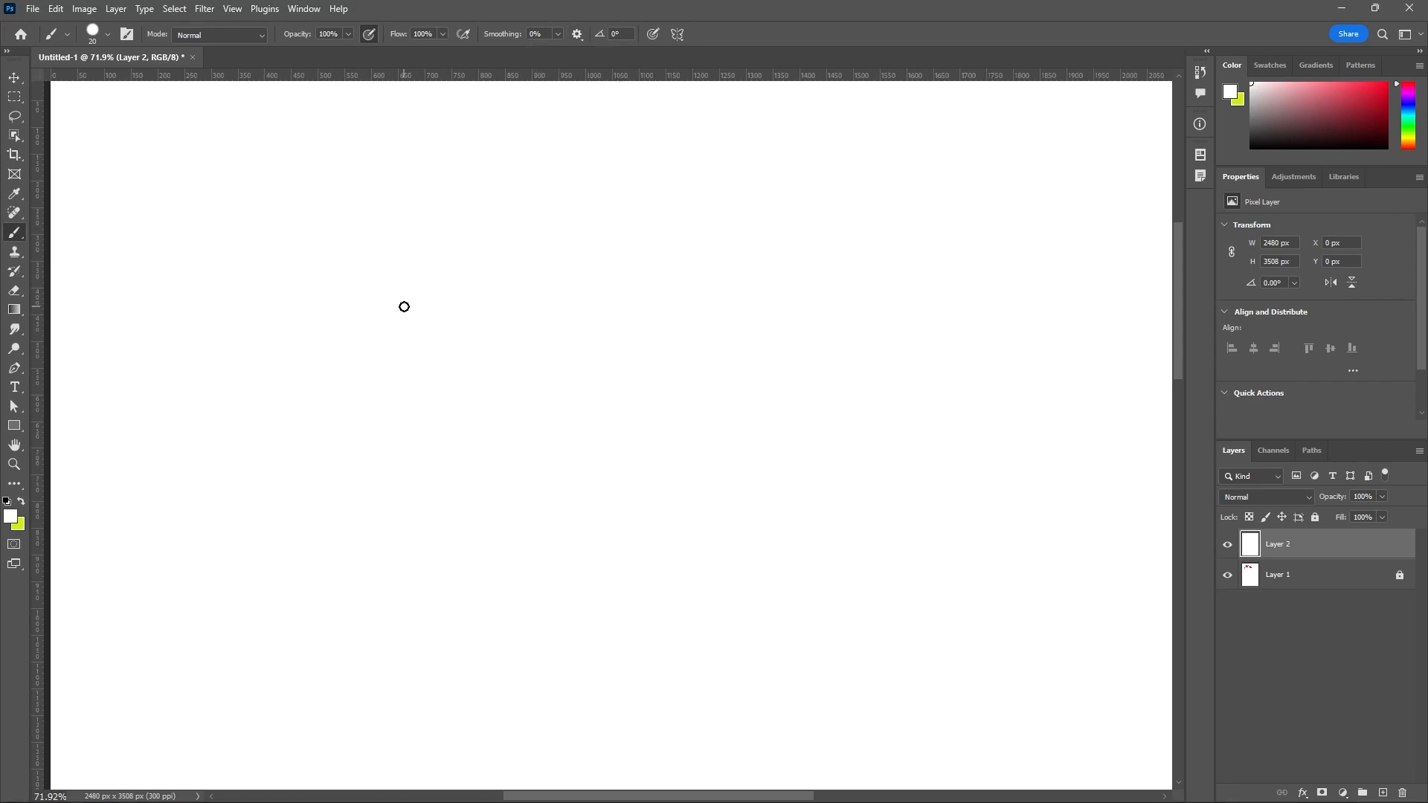
{"action": "left_click", "coordinate": [11, 515]}
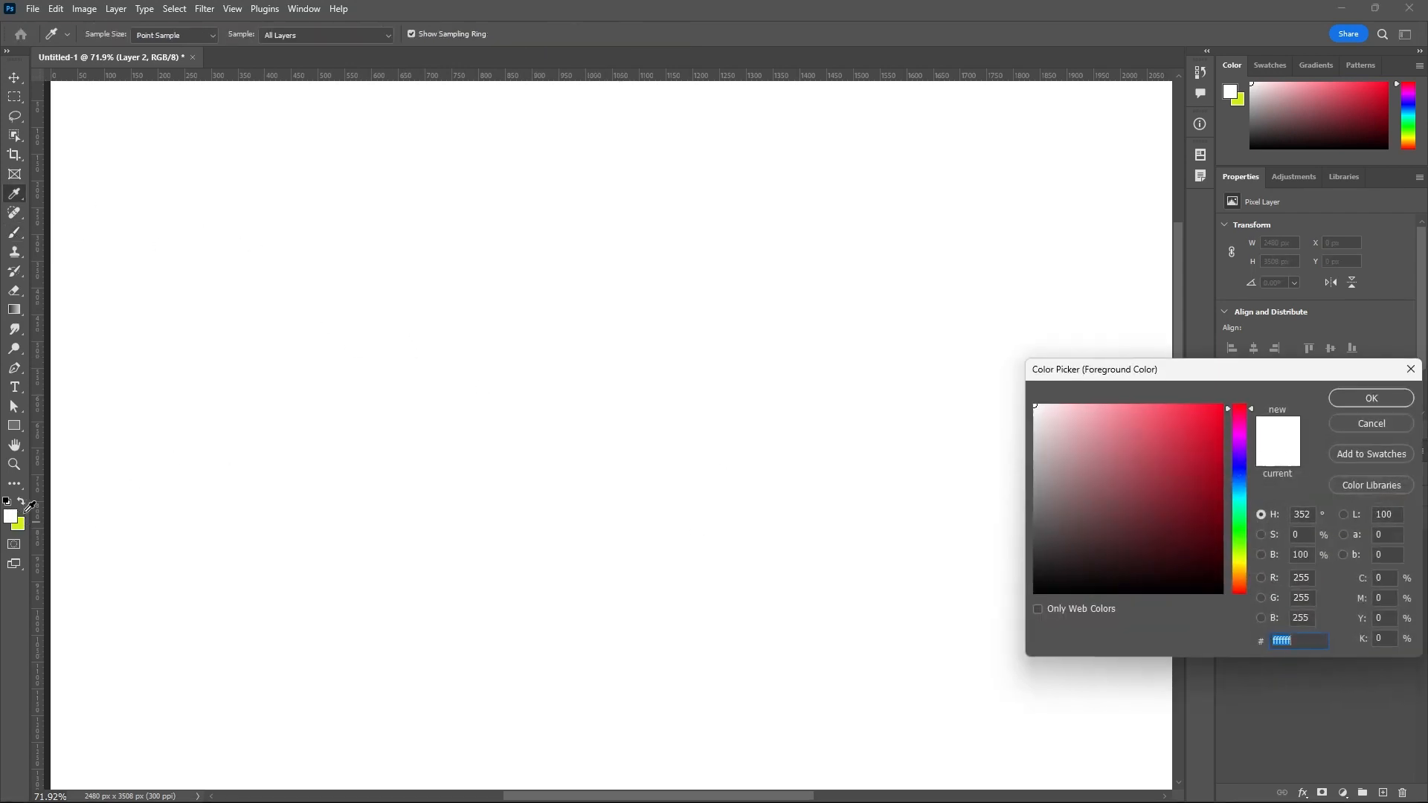
{"action": "type", "text": "ff0226"}
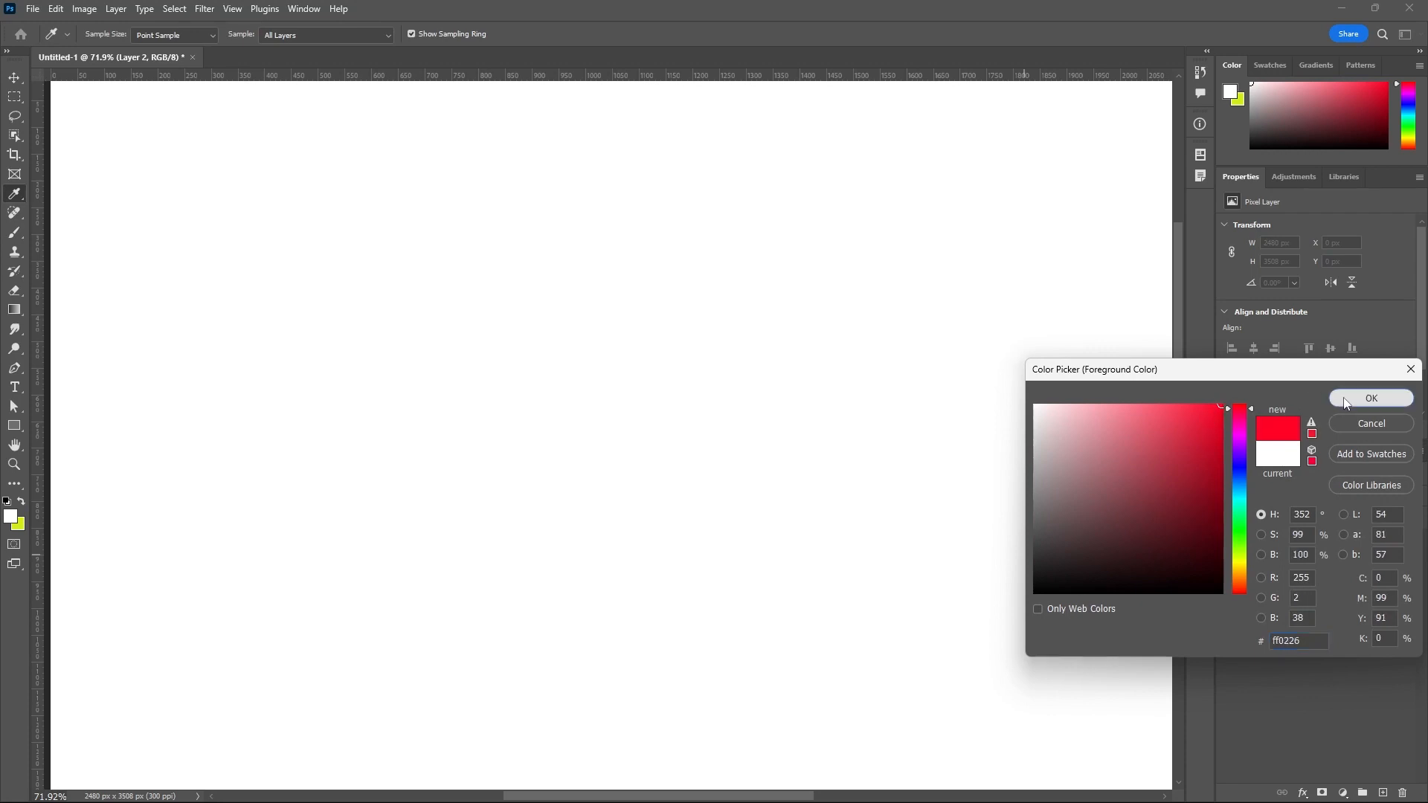
{"action": "left_click", "coordinate": [1347, 402]}
{"action": "mouse_move", "coordinate": [513, 218]}
{"action": "left_mouse_down"}
{"action": "mouse_move", "coordinate": [536, 259]}
{"action": "mouse_move", "coordinate": [616, 258]}
{"action": "mouse_move", "coordinate": [634, 280]}
{"action": "left_mouse_up"}
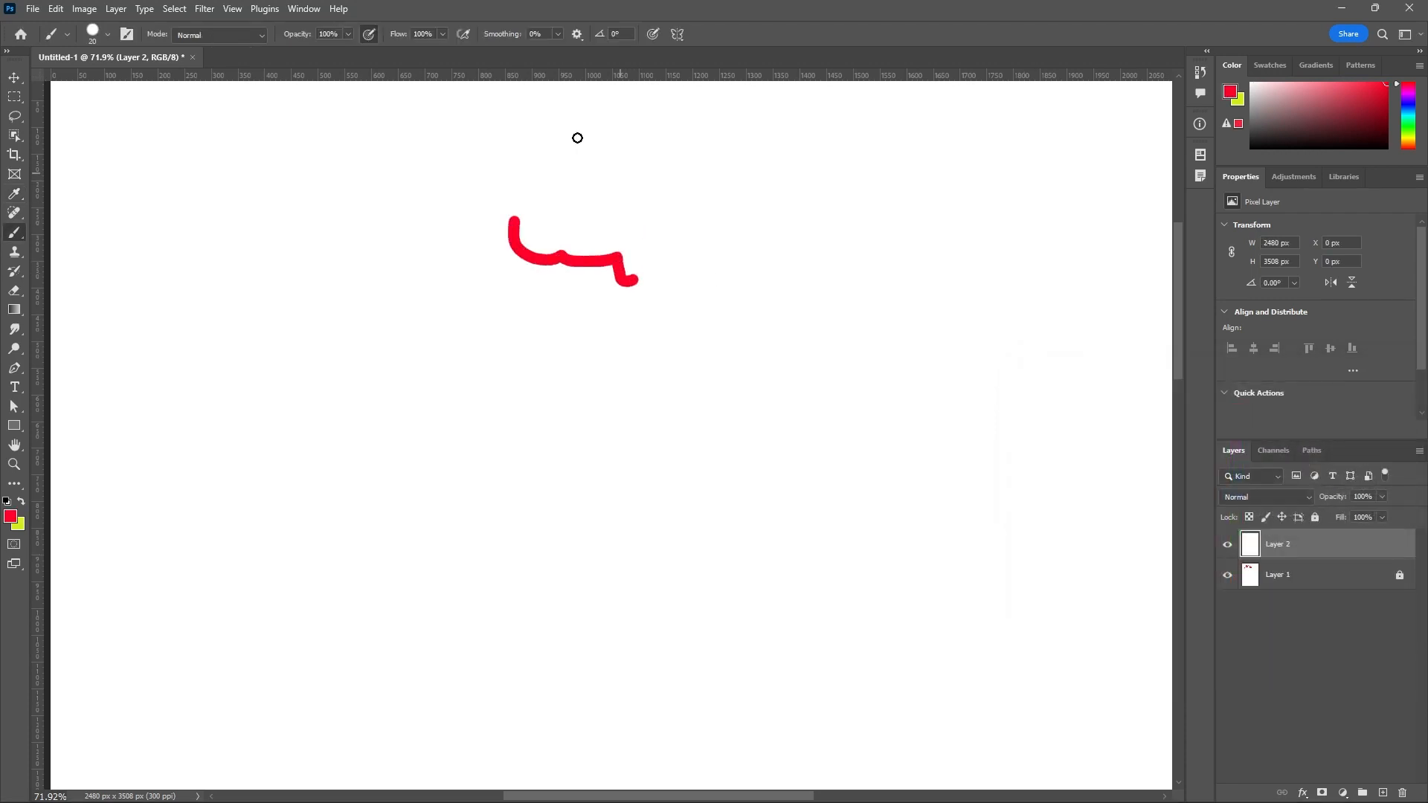
Set the brush smoothing to 70% and paint a small dab above the short wavy stroke.
{"action": "left_click", "coordinate": [577, 34]}
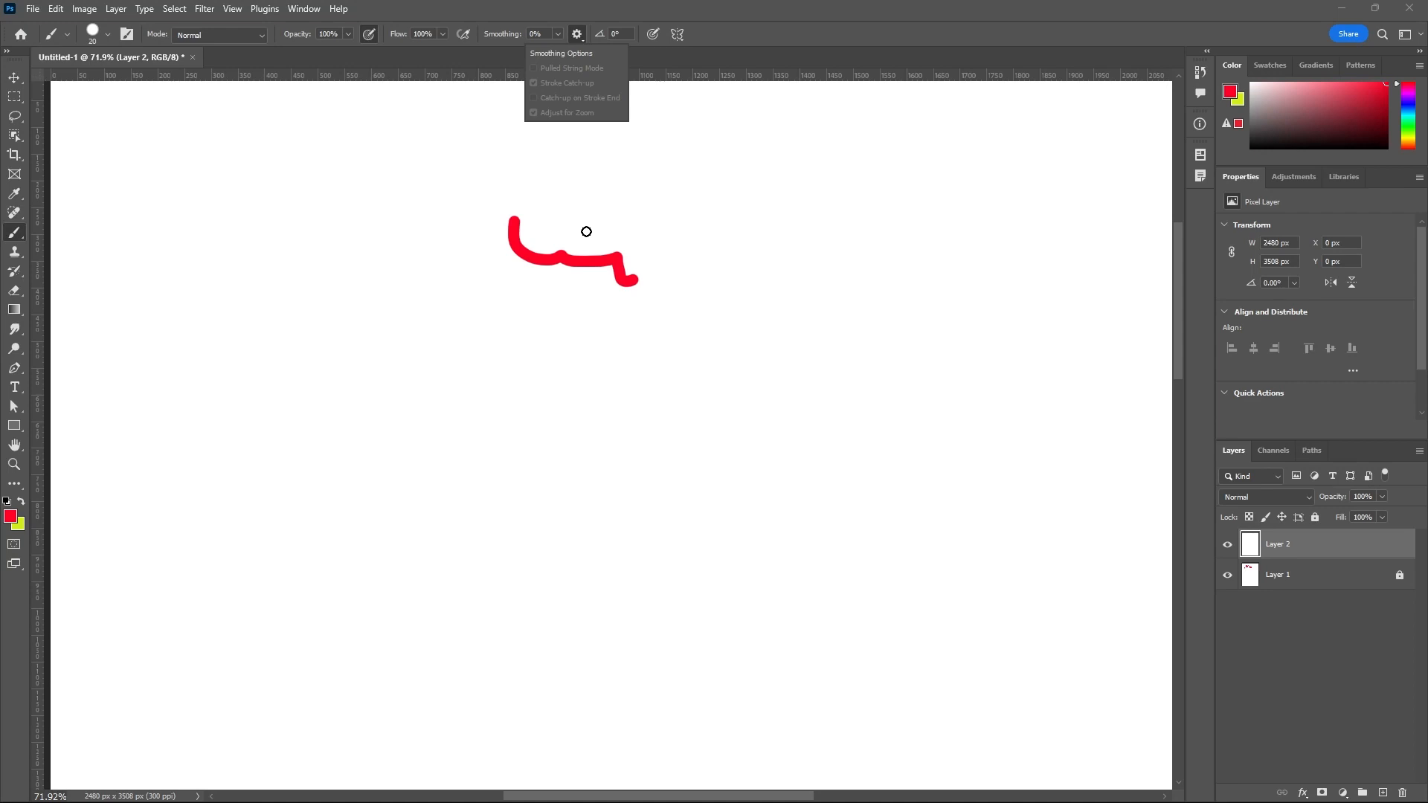
{"action": "left_click", "coordinate": [557, 33]}
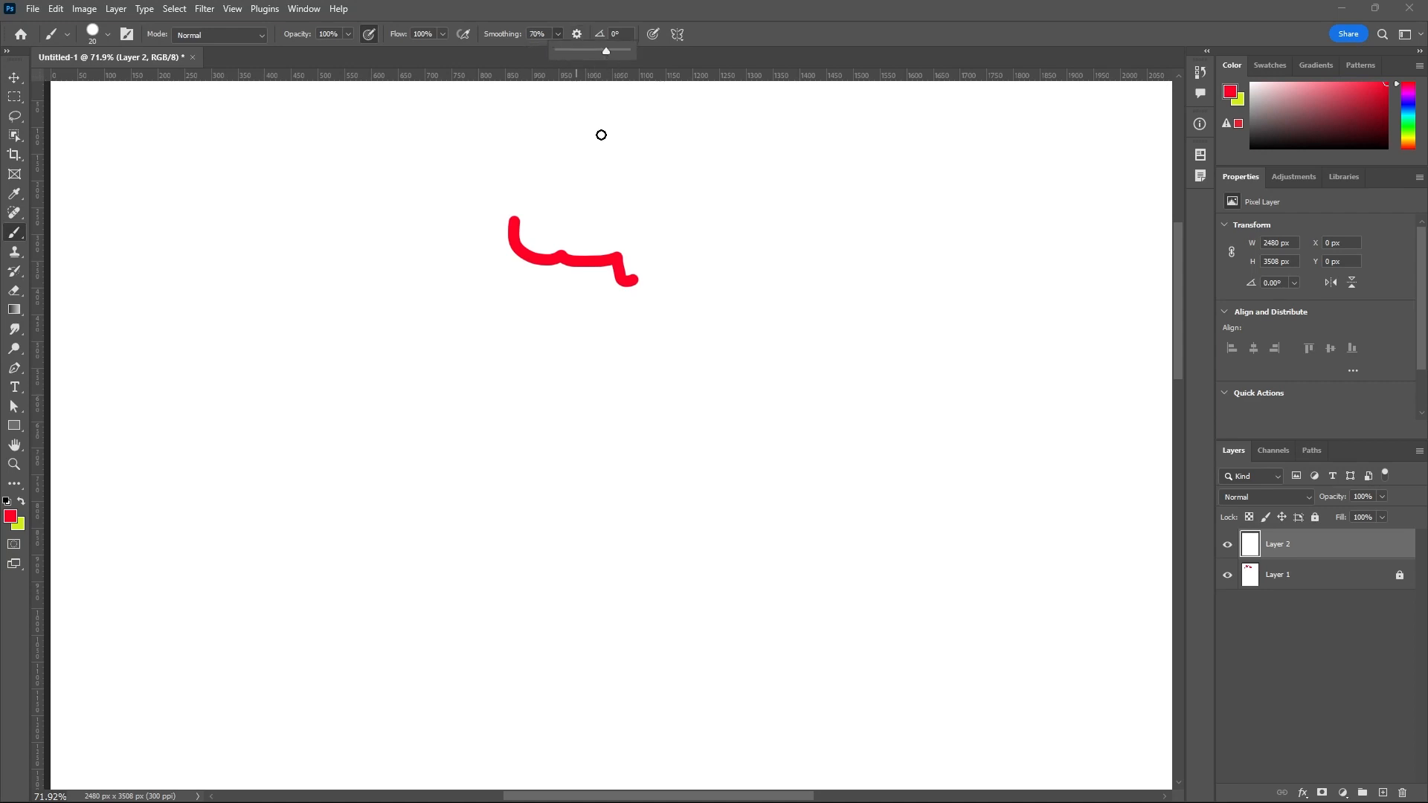
{"action": "left_click", "coordinate": [601, 137]}
Turn on Pulled String Mode for smoothing and make several short test strokes around the wavy stroke.
{"action": "left_click", "coordinate": [581, 38]}
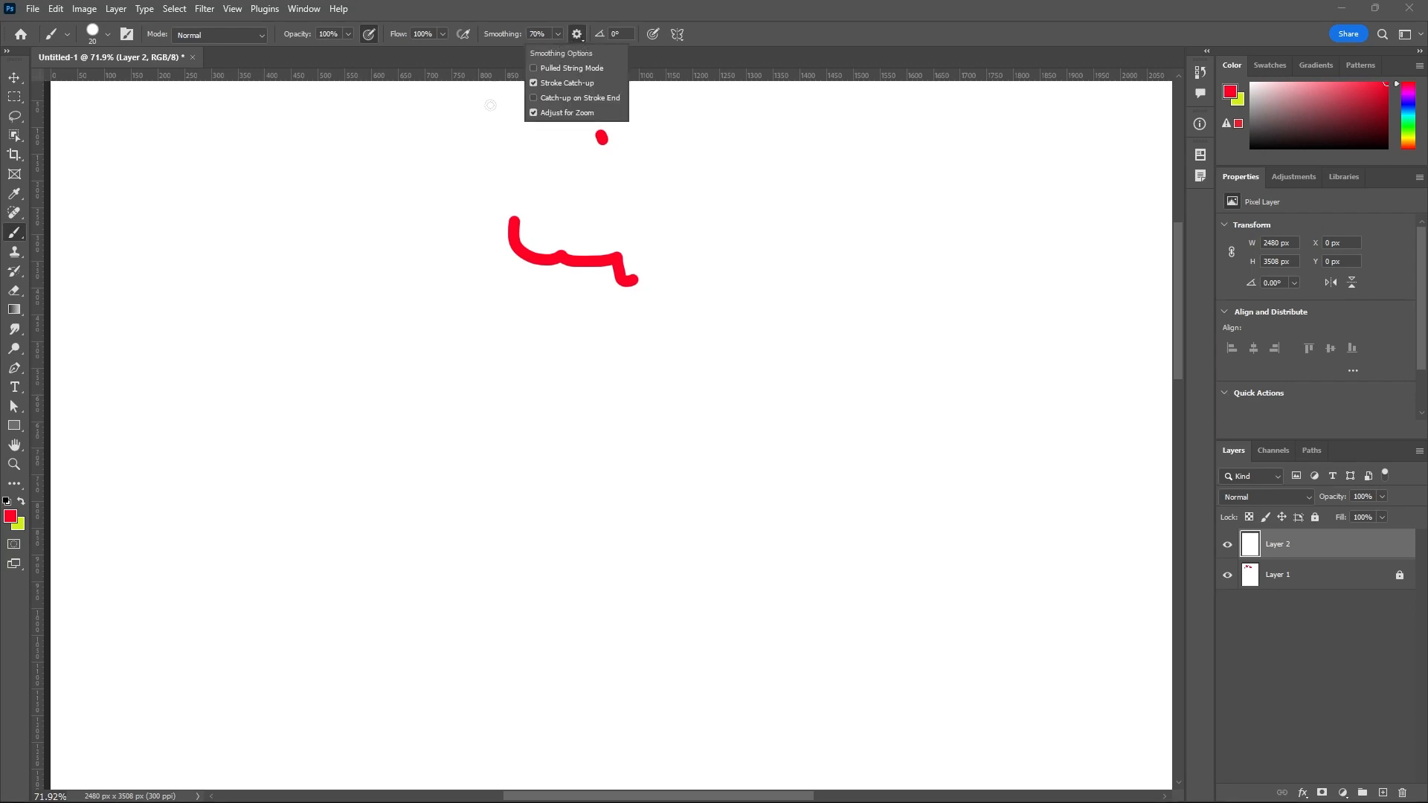
{"action": "left_click", "coordinate": [536, 70]}
{"action": "mouse_move", "coordinate": [571, 165]}
{"action": "left_mouse_down"}
{"action": "mouse_move", "coordinate": [601, 215]}
{"action": "mouse_move", "coordinate": [717, 284]}
{"action": "left_mouse_up"}
{"action": "left_click", "coordinate": [717, 284]}
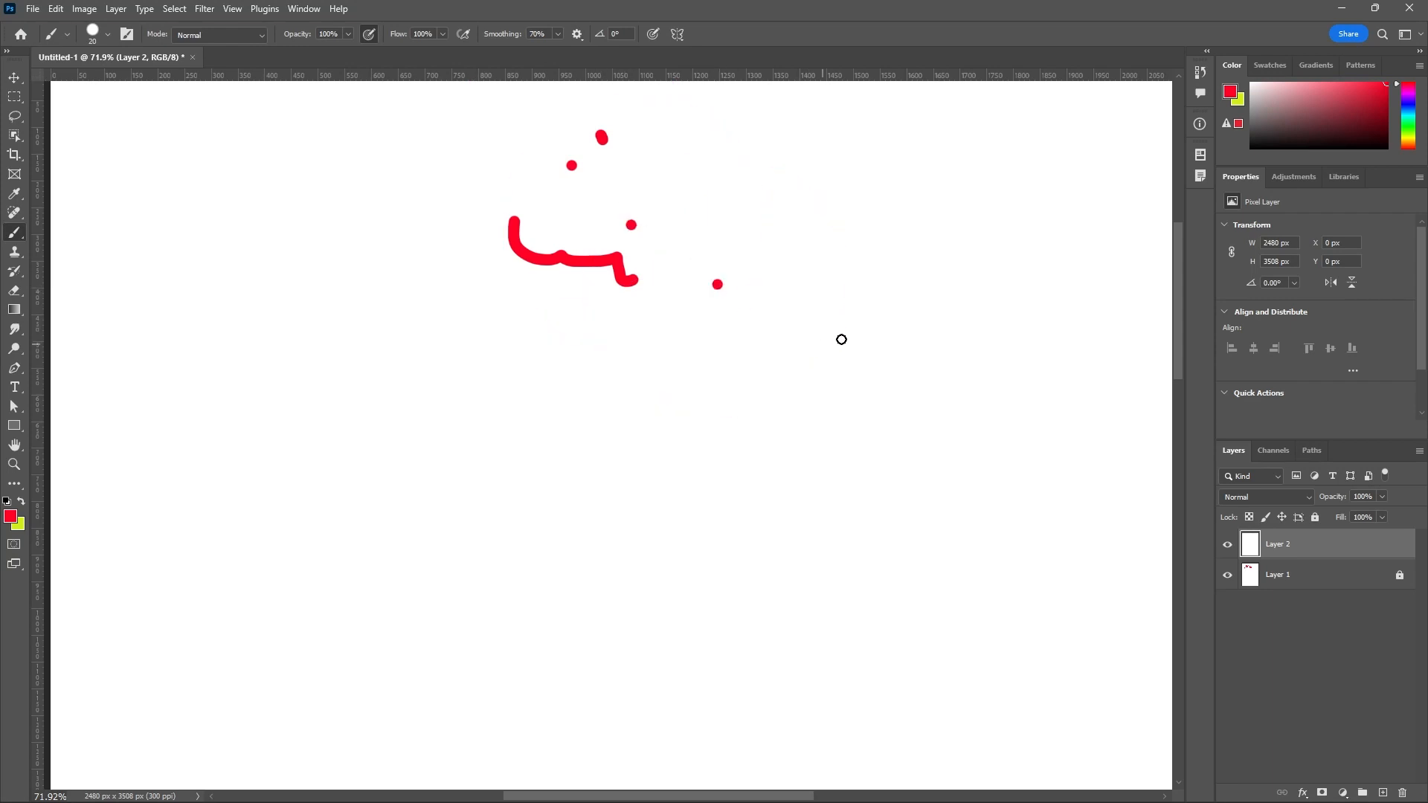
{"action": "left_click", "coordinate": [862, 345]}
{"action": "left_click_drag", "start_coordinate": [743, 437], "coordinate": [598, 425]}
{"action": "left_click_drag", "start_coordinate": [567, 414], "coordinate": [520, 372]}
{"action": "left_click", "coordinate": [404, 321]}
{"action": "left_click", "coordinate": [333, 310]}
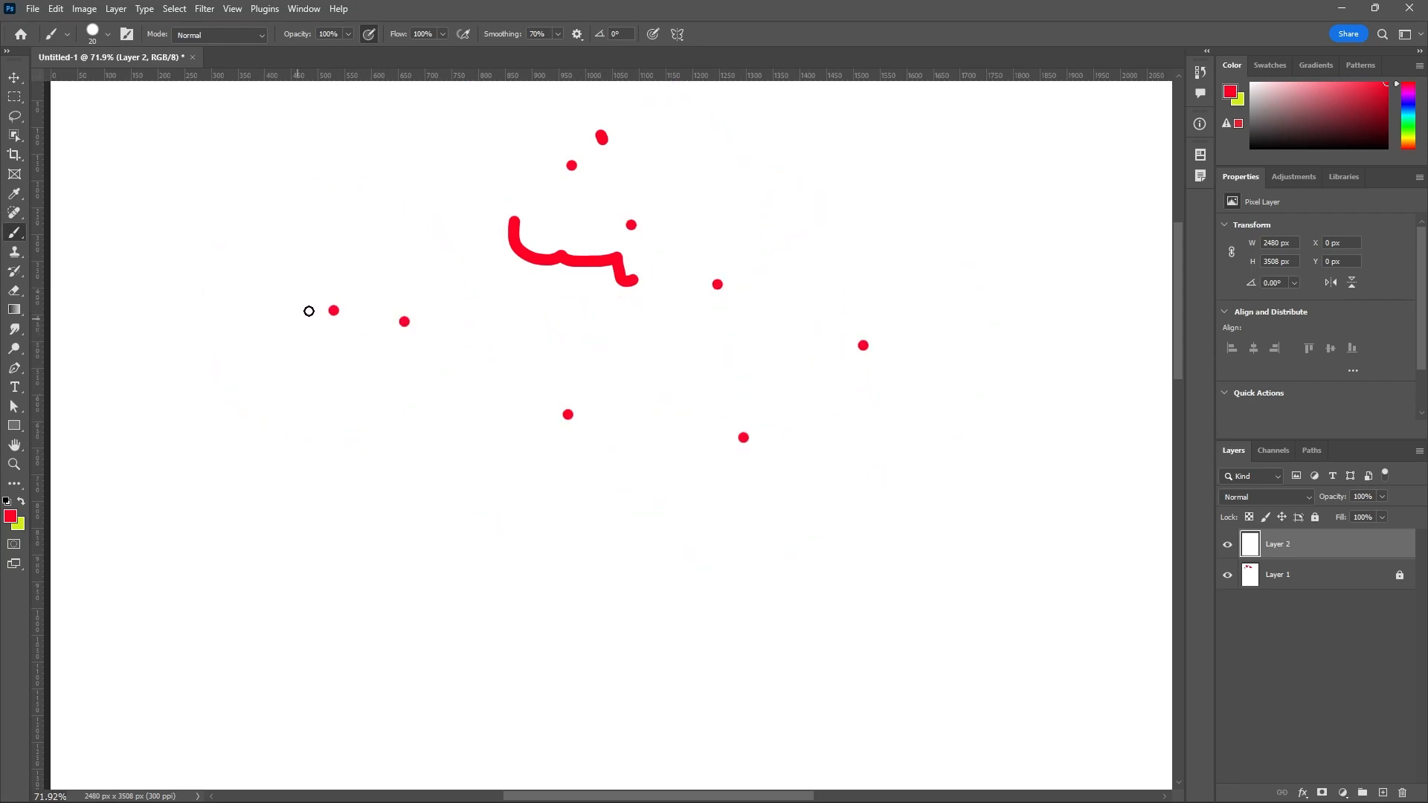
Lower the smoothing to 29% and paint several short Pulled String strokes beside and below the wavy stroke.
{"action": "left_click", "coordinate": [558, 35]}
{"action": "left_click_drag", "start_coordinate": [558, 52], "coordinate": [531, 52]}
{"action": "left_click_drag", "start_coordinate": [455, 122], "coordinate": [437, 178]}
{"action": "left_click", "coordinate": [418, 212]}
{"action": "left_click_drag", "start_coordinate": [441, 287], "coordinate": [457, 302]}
{"action": "left_click", "coordinate": [490, 416]}
{"action": "left_click_drag", "start_coordinate": [427, 514], "coordinate": [480, 542]}
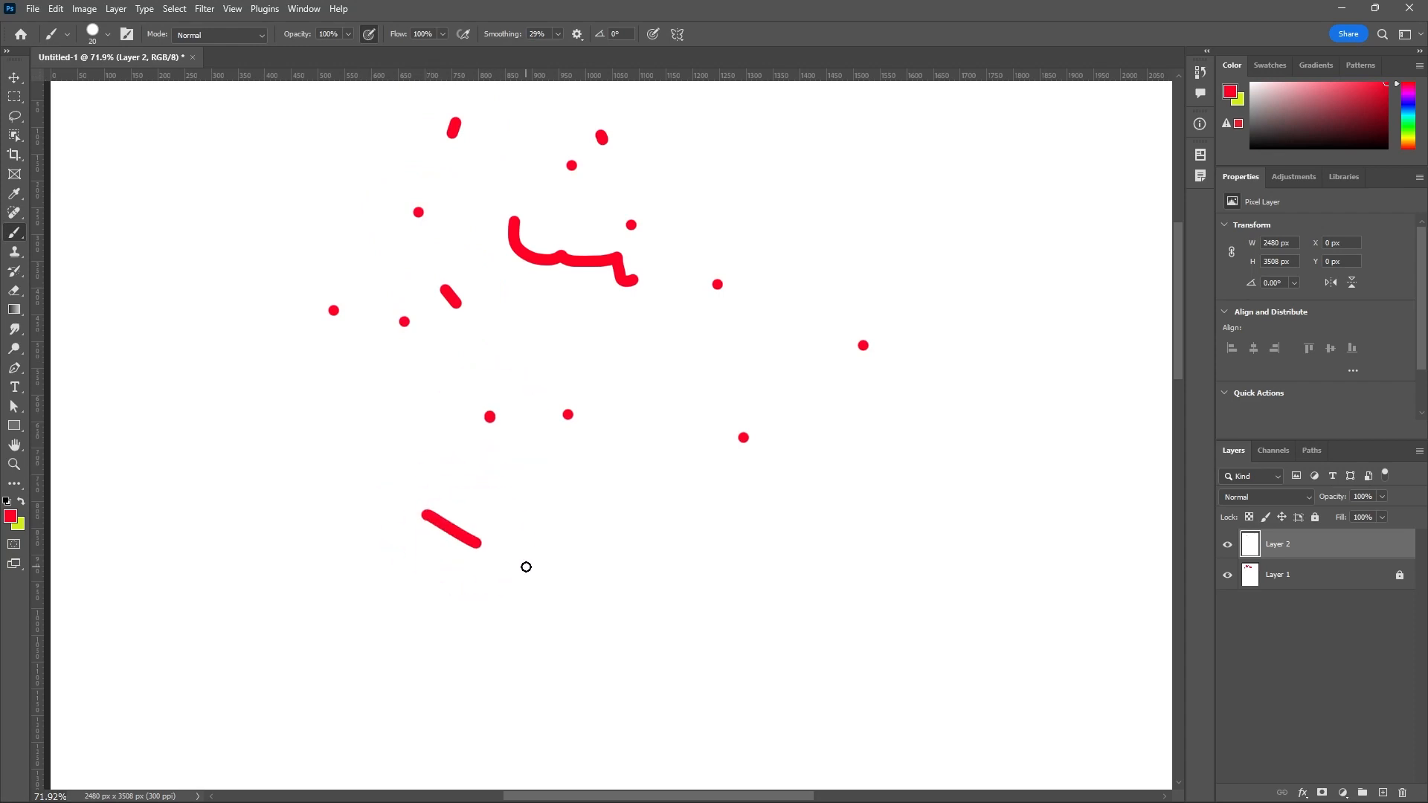
{"action": "left_click_drag", "start_coordinate": [604, 456], "coordinate": [682, 486]}
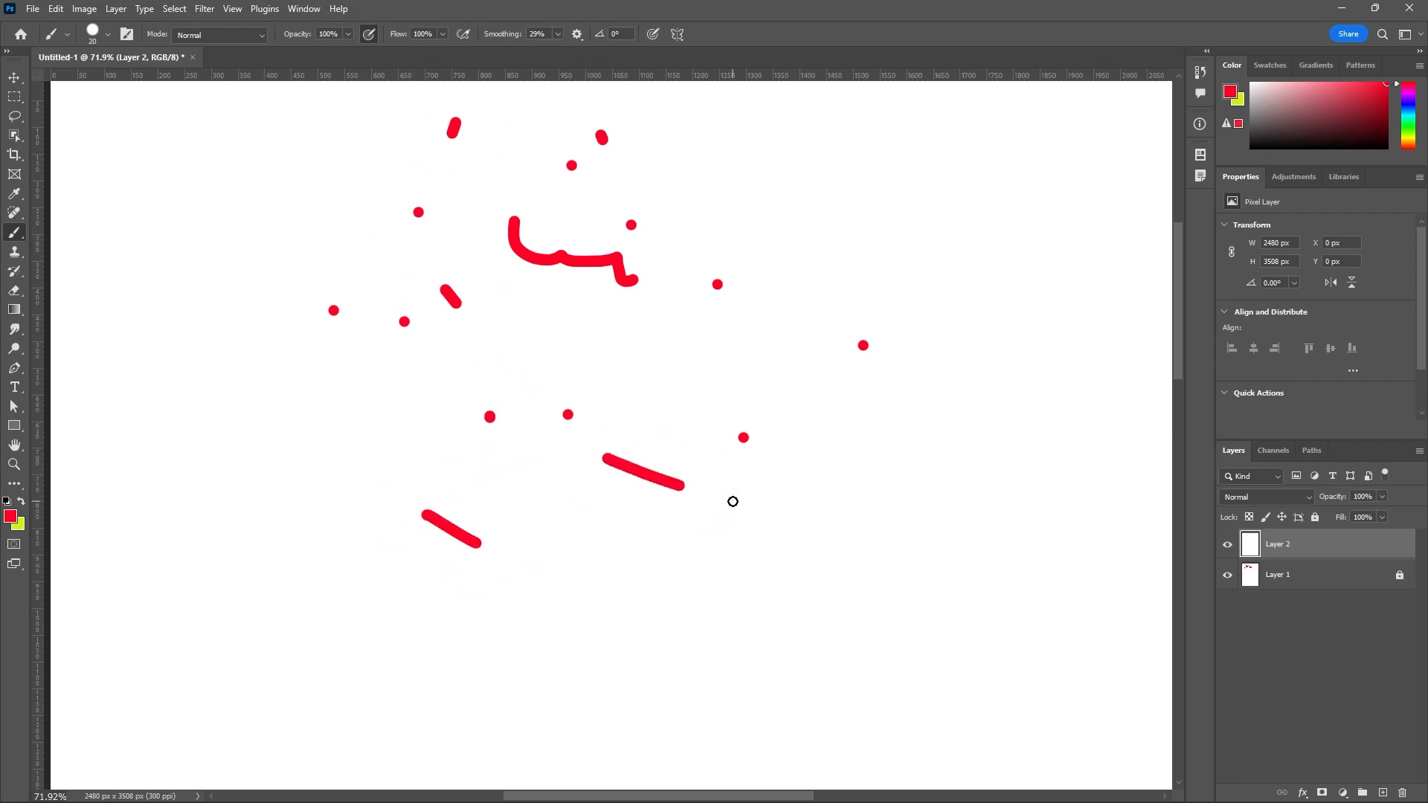
Turn off Pulled String Mode and paint several longer straight and curved strokes in the empty area beyond the dots.
{"action": "left_click", "coordinate": [583, 36]}
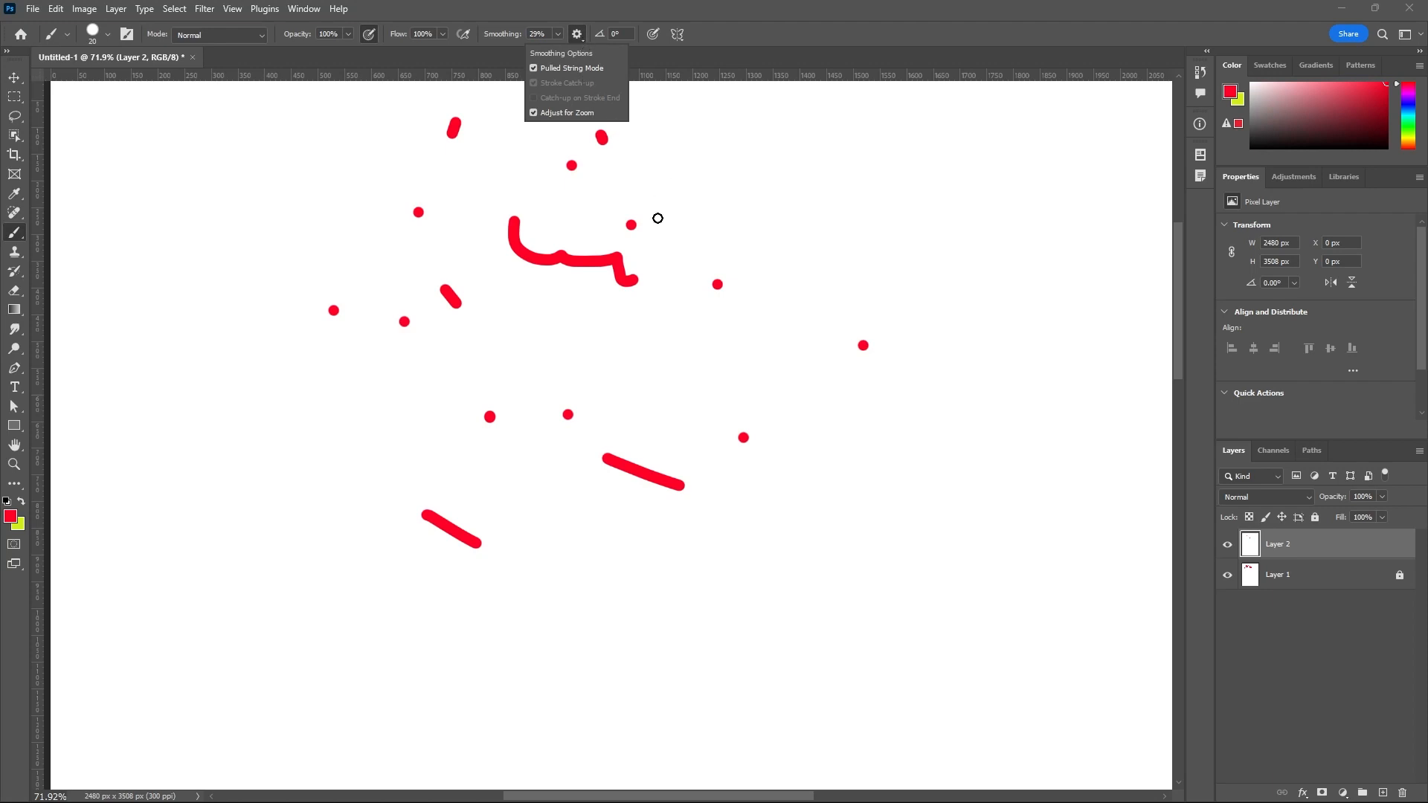
{"action": "left_click", "coordinate": [533, 68]}
{"action": "mouse_move", "coordinate": [697, 146]}
{"action": "left_mouse_down"}
{"action": "mouse_move", "coordinate": [753, 210]}
{"action": "mouse_move", "coordinate": [824, 227]}
{"action": "left_mouse_up"}
{"action": "left_click_drag", "start_coordinate": [928, 245], "coordinate": [956, 307]}
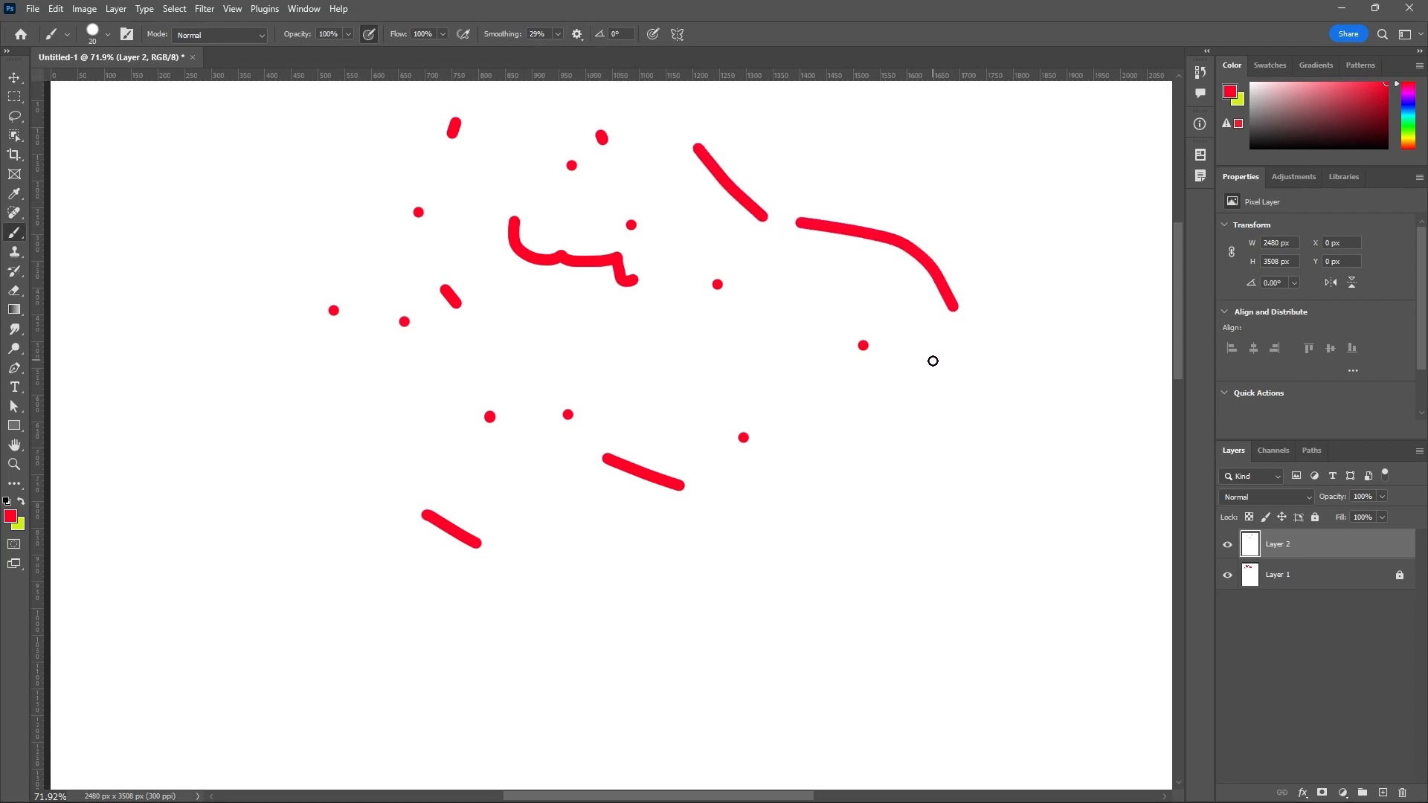
{"action": "left_click_drag", "start_coordinate": [930, 364], "coordinate": [822, 461]}
{"action": "mouse_move", "coordinate": [782, 488]}
{"action": "left_mouse_down"}
{"action": "mouse_move", "coordinate": [761, 516]}
{"action": "mouse_move", "coordinate": [848, 611]}
{"action": "left_mouse_up"}
{"action": "left_click_drag", "start_coordinate": [895, 561], "coordinate": [976, 454]}
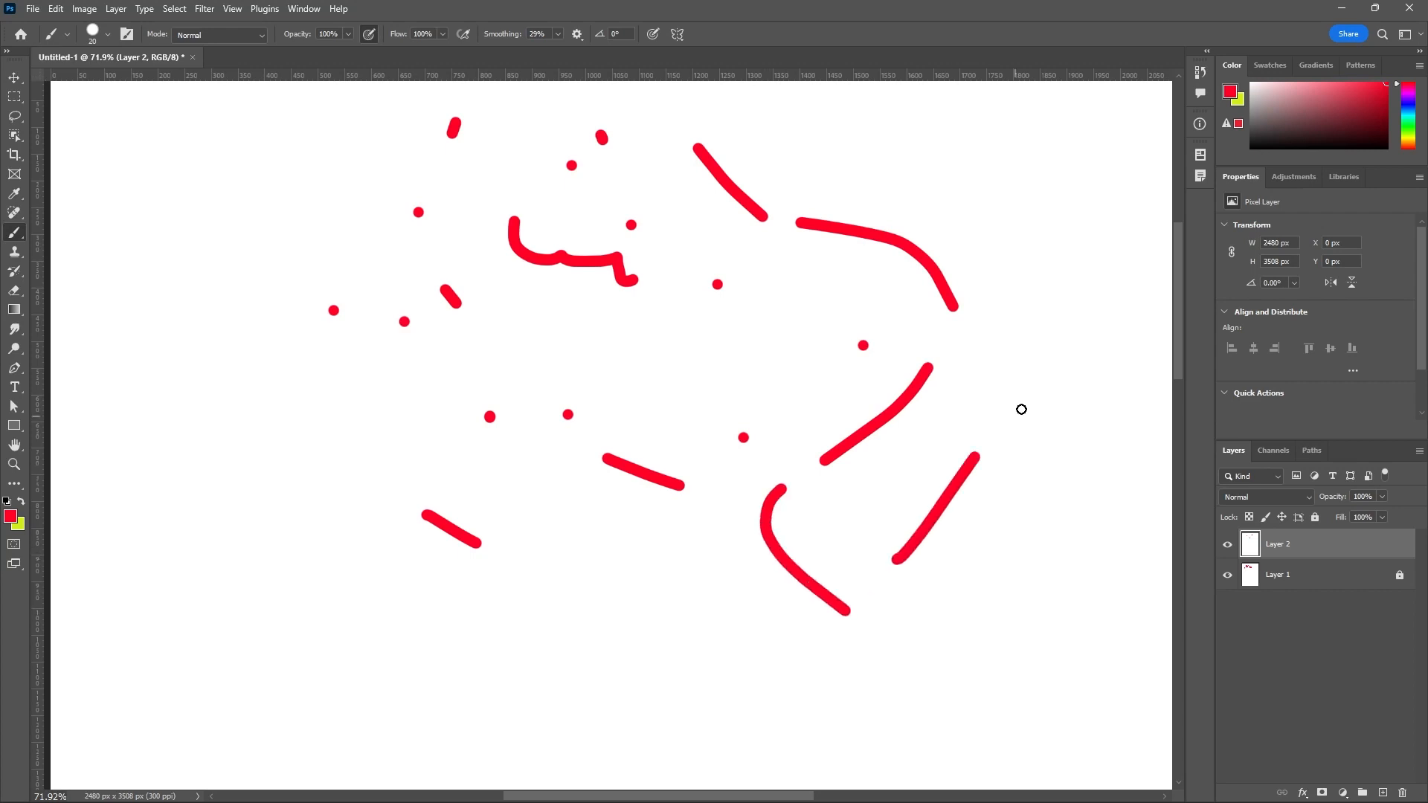
Turn off Stroke Catch-up for smoothing and paint several short strokes and a U-shaped one near the start of the wavy stroke.
{"action": "left_click", "coordinate": [577, 35]}
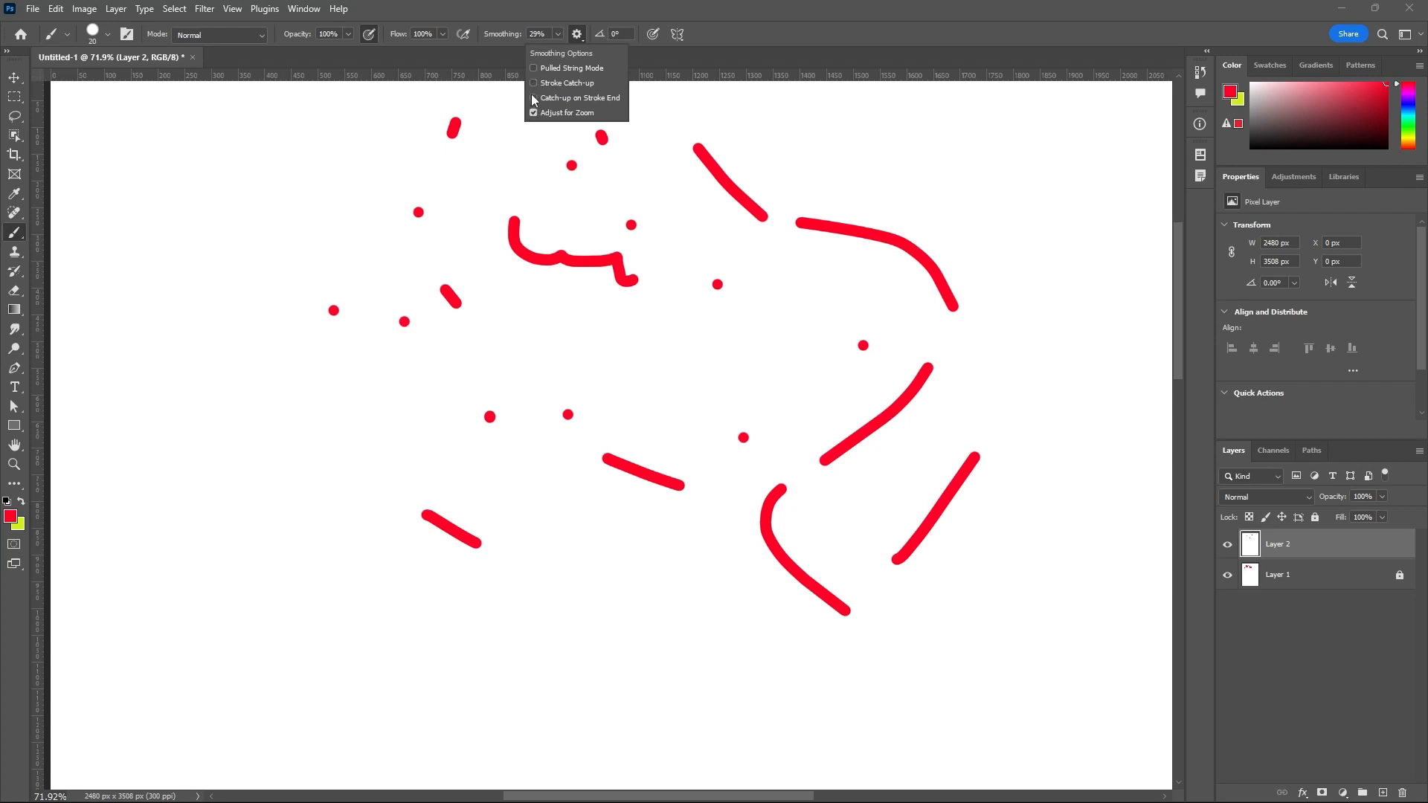
{"action": "left_click", "coordinate": [511, 140]}
{"action": "left_click_drag", "start_coordinate": [513, 141], "coordinate": [488, 228]}
{"action": "mouse_move", "coordinate": [478, 241]}
{"action": "left_mouse_down"}
{"action": "mouse_move", "coordinate": [386, 256]}
{"action": "mouse_move", "coordinate": [380, 214]}
{"action": "mouse_move", "coordinate": [330, 180]}
{"action": "mouse_move", "coordinate": [291, 254]}
{"action": "mouse_move", "coordinate": [324, 300]}
{"action": "mouse_move", "coordinate": [350, 212]}
{"action": "left_mouse_up"}
{"action": "scroll", "coordinate": [333, 181], "scroll_direction": "up", "scroll_amount": 1}
{"action": "scroll", "coordinate": [332, 181], "scroll_direction": "up", "scroll_amount": 1}
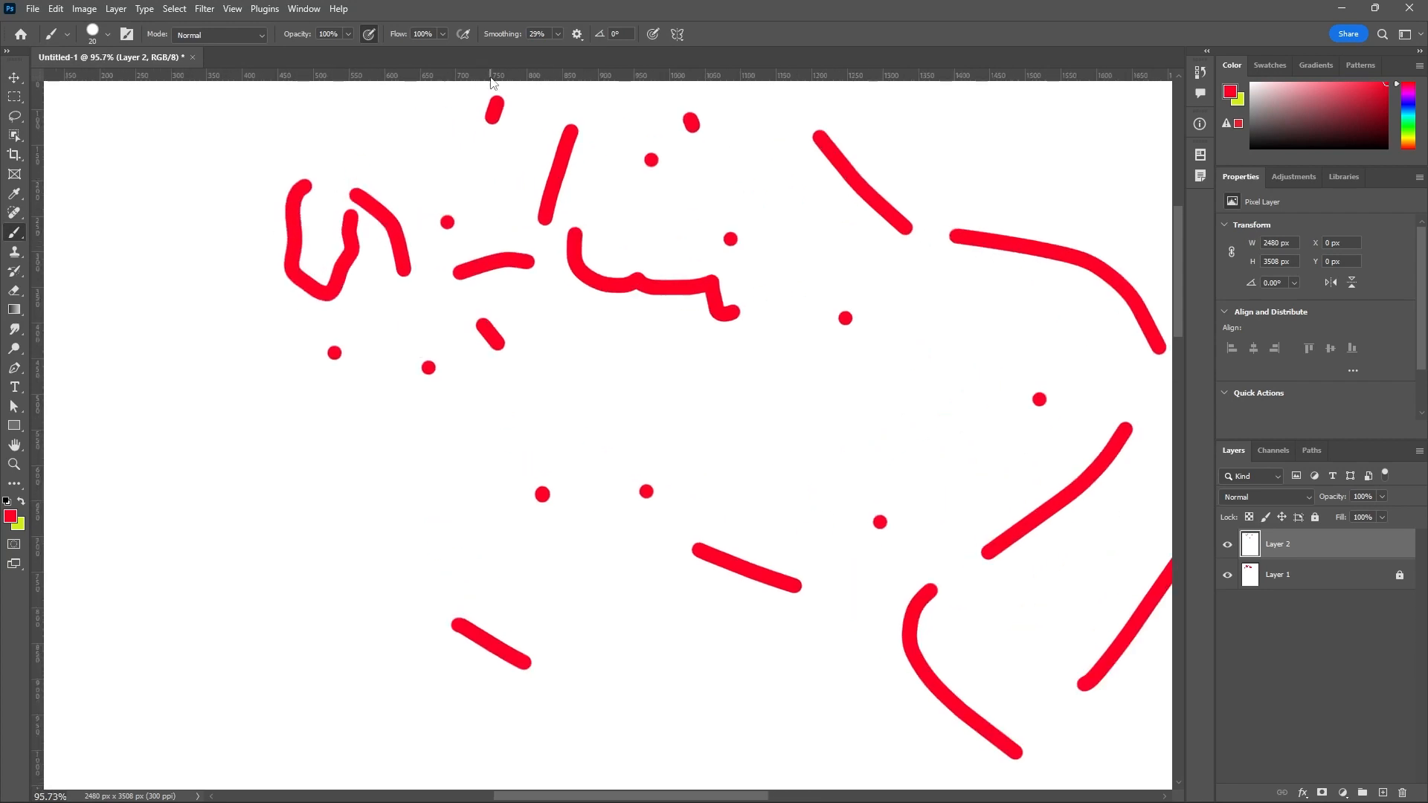
Set the brush smoothing to 0% and check the smoothing options.
{"action": "left_click", "coordinate": [557, 34]}
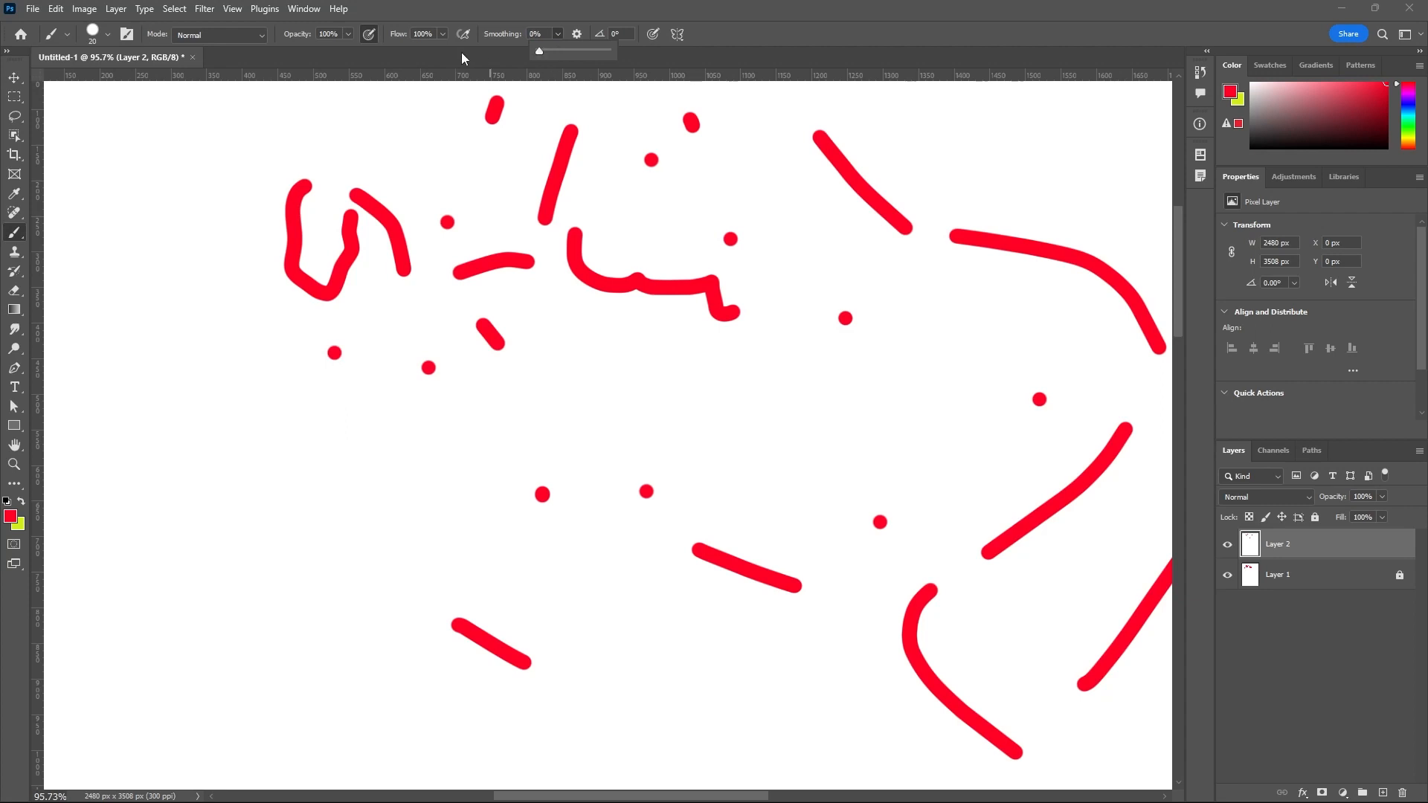
{"action": "left_click", "coordinate": [578, 34]}
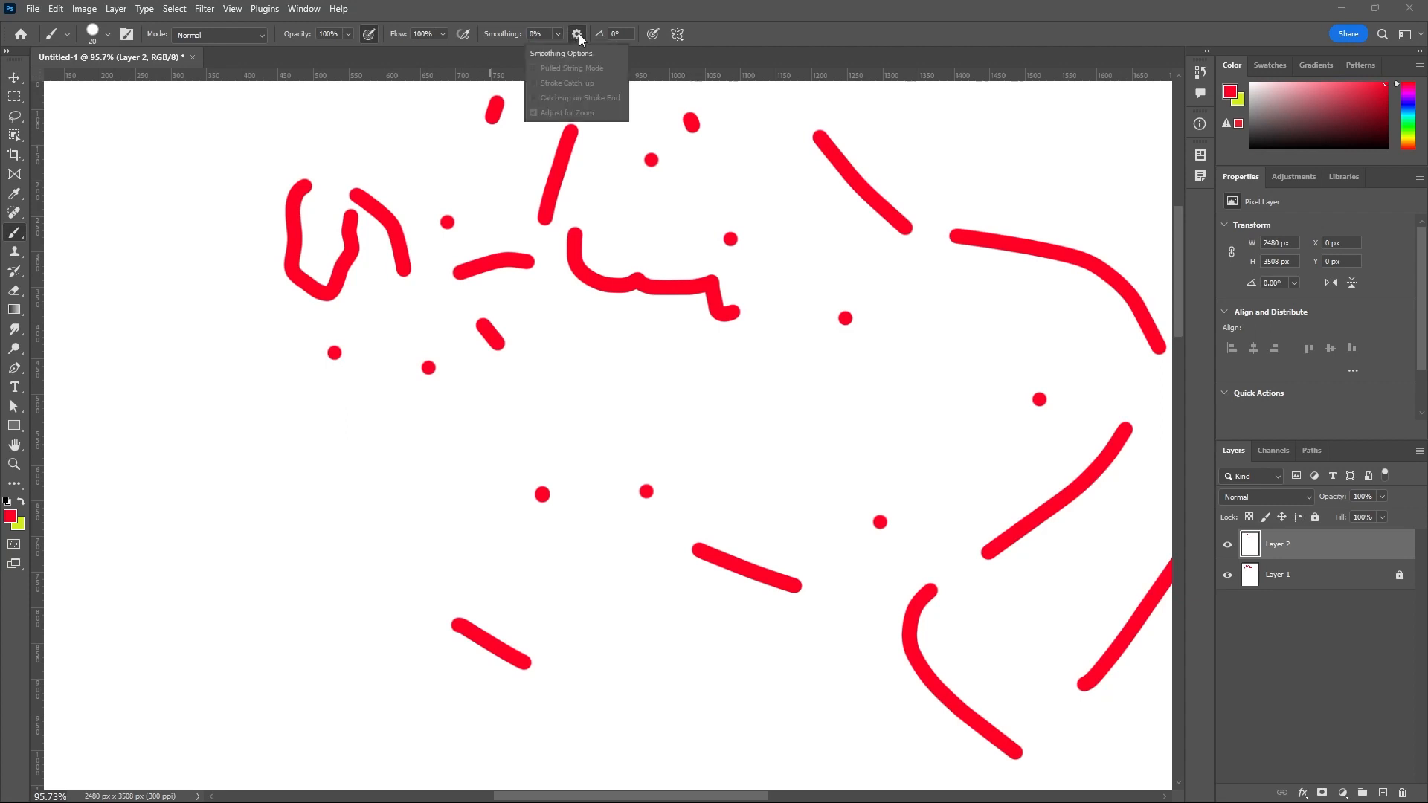
{"action": "left_click", "coordinate": [662, 55]}
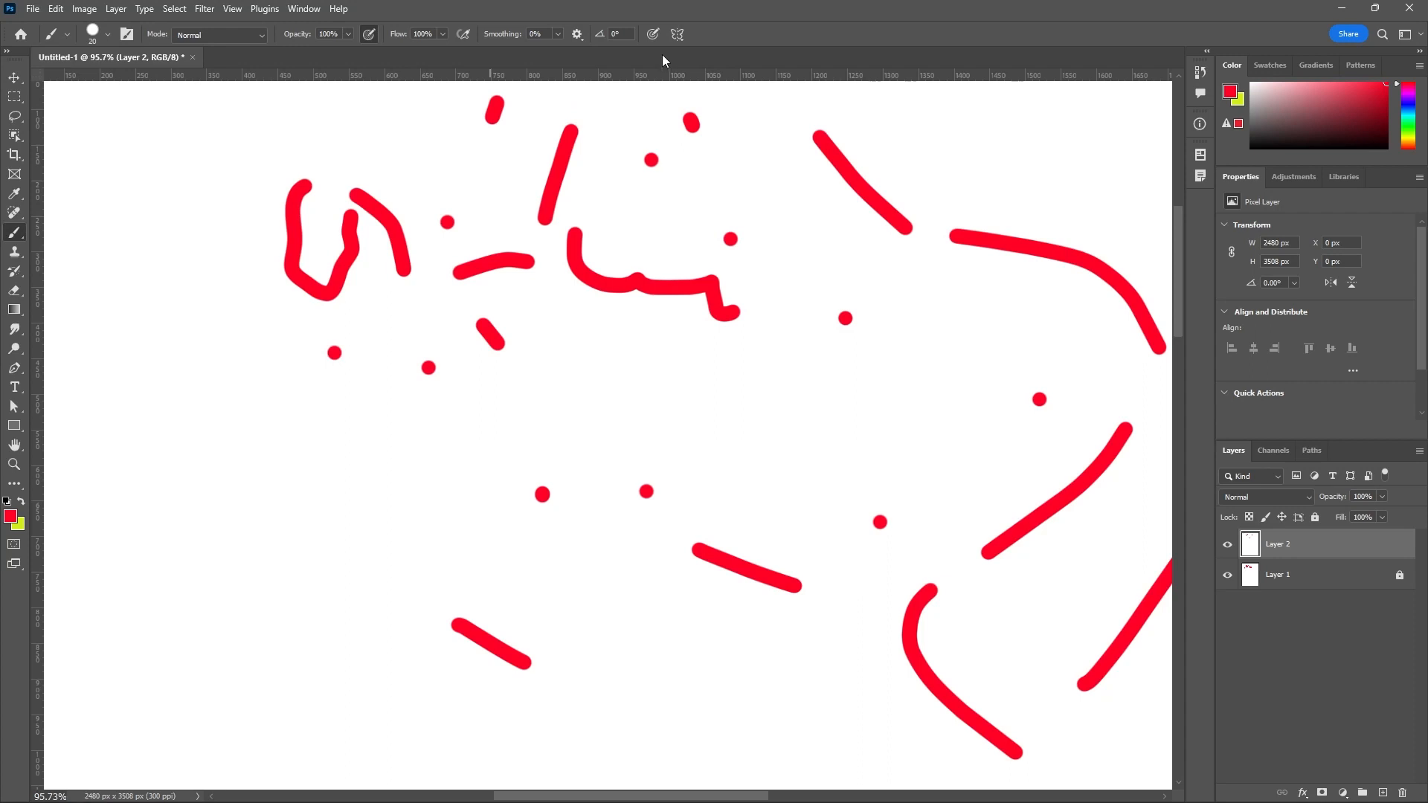
Set the brush angle to 30° and paint several straight and wavy test strokes among the existing red marks.
{"action": "left_click", "coordinate": [623, 34]}
{"action": "type", "text": "30"}
{"action": "left_click_drag", "start_coordinate": [749, 114], "coordinate": [712, 199]}
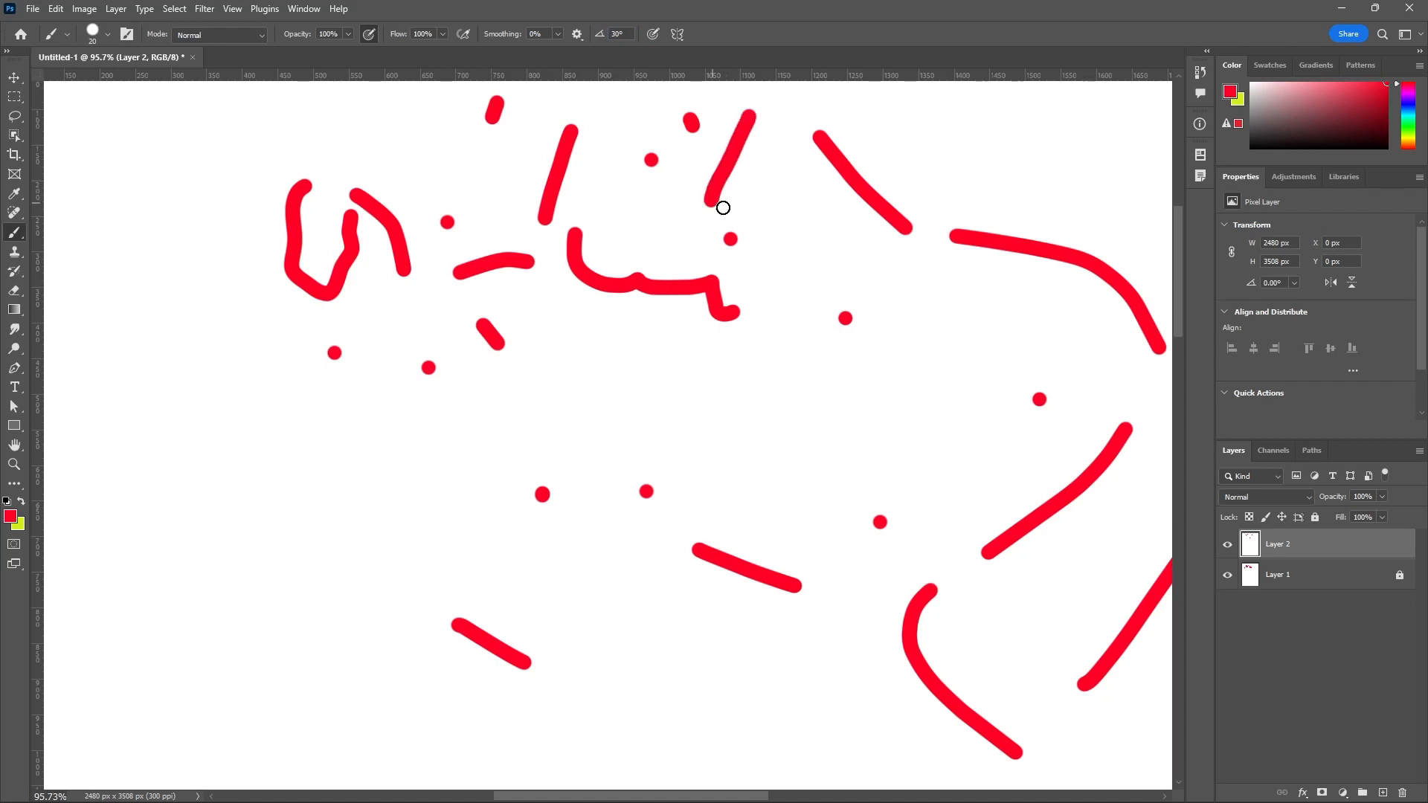
{"action": "left_click", "coordinate": [766, 160]}
{"action": "mouse_move", "coordinate": [767, 162]}
{"action": "left_mouse_down"}
{"action": "mouse_move", "coordinate": [797, 254]}
{"action": "mouse_move", "coordinate": [796, 328]}
{"action": "mouse_move", "coordinate": [729, 403]}
{"action": "left_mouse_up"}
{"action": "mouse_move", "coordinate": [656, 351]}
{"action": "left_mouse_down"}
{"action": "mouse_move", "coordinate": [669, 384]}
{"action": "mouse_move", "coordinate": [625, 393]}
{"action": "left_mouse_up"}
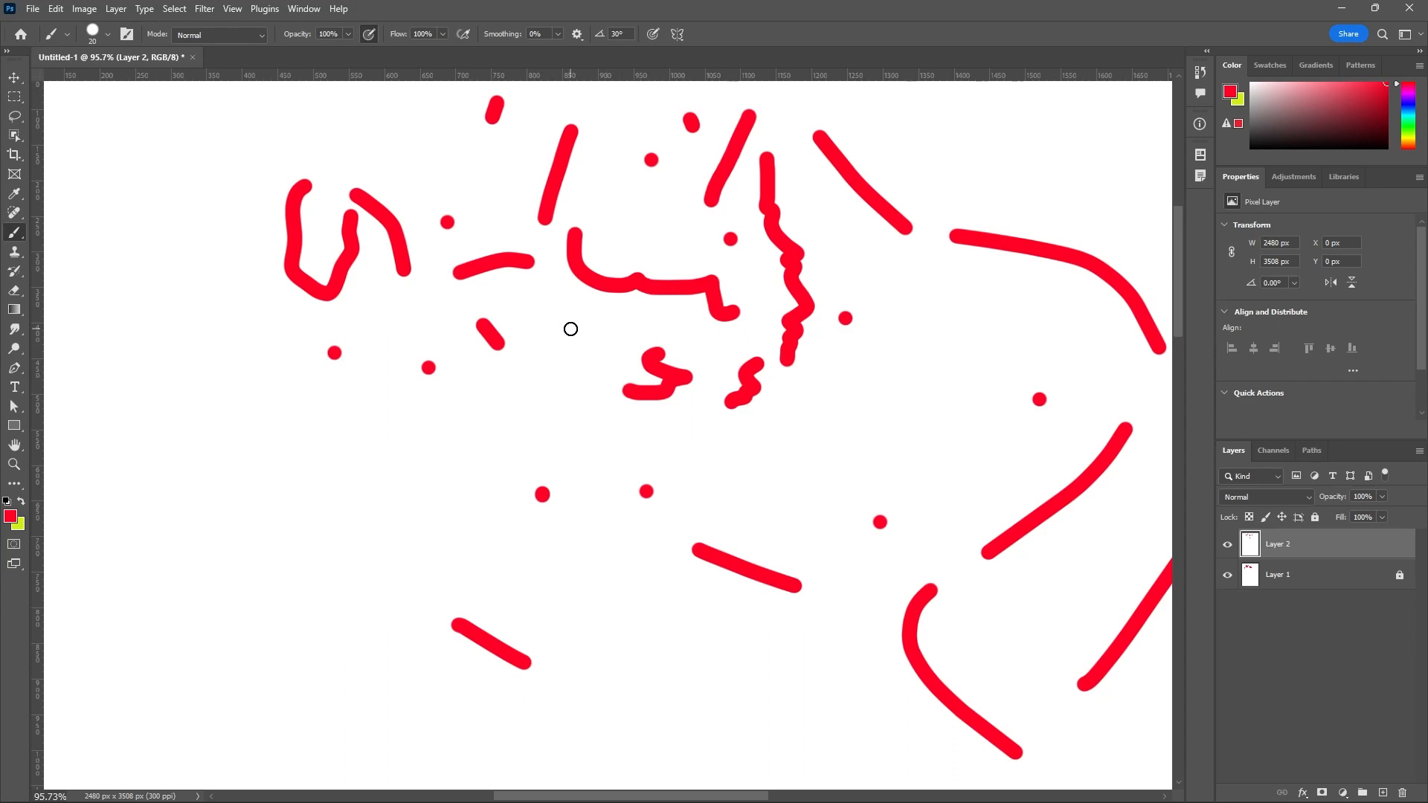
{"action": "mouse_move", "coordinate": [563, 352]}
{"action": "left_mouse_down"}
{"action": "mouse_move", "coordinate": [594, 339]}
{"action": "mouse_move", "coordinate": [532, 372]}
{"action": "mouse_move", "coordinate": [579, 445]}
{"action": "mouse_move", "coordinate": [627, 455]}
{"action": "left_mouse_up"}
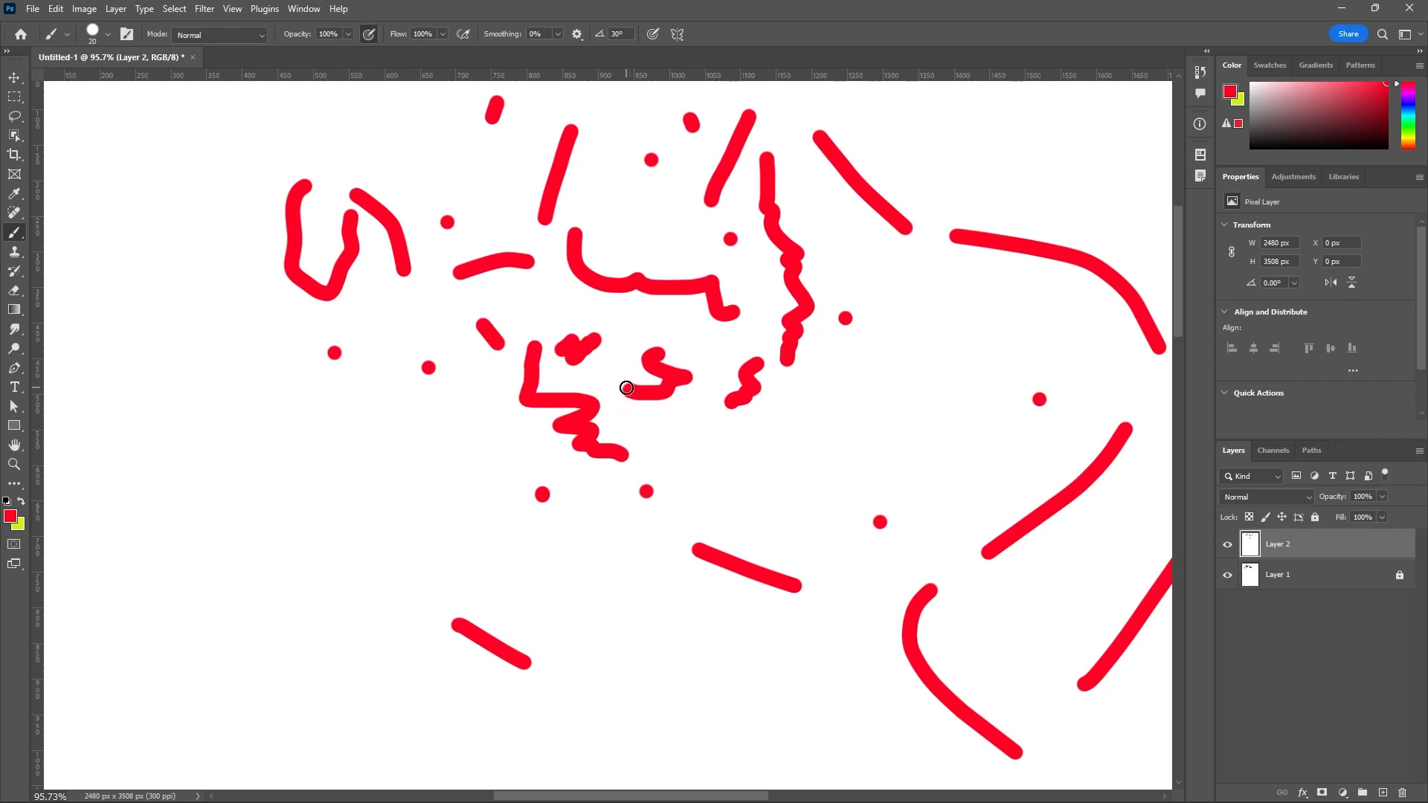
Reset the brush angle to 0°.
{"action": "left_click", "coordinate": [623, 38]}
{"action": "type", "text": "0"}
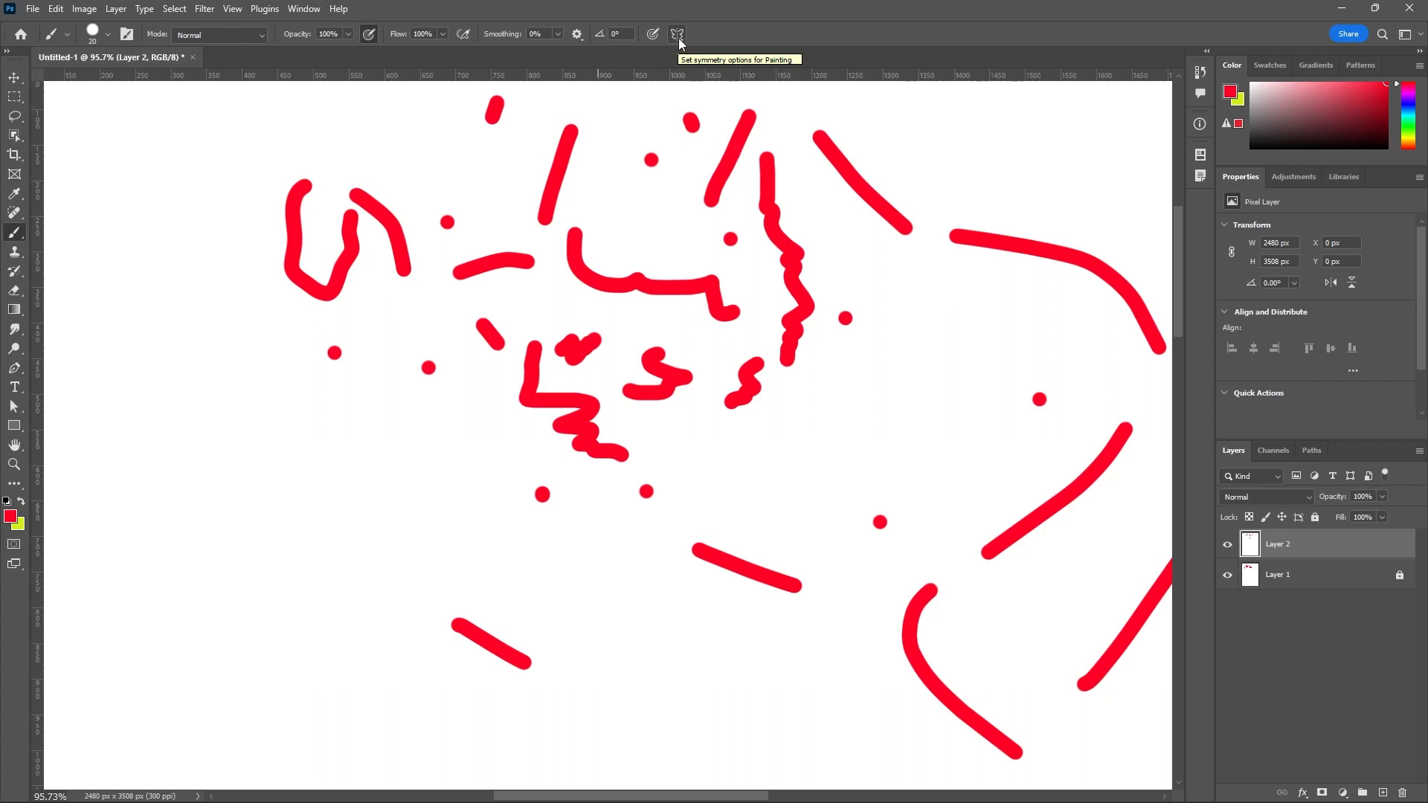
{"action": "scroll", "coordinate": [590, 353], "scroll_direction": "down", "scroll_amount": 11}
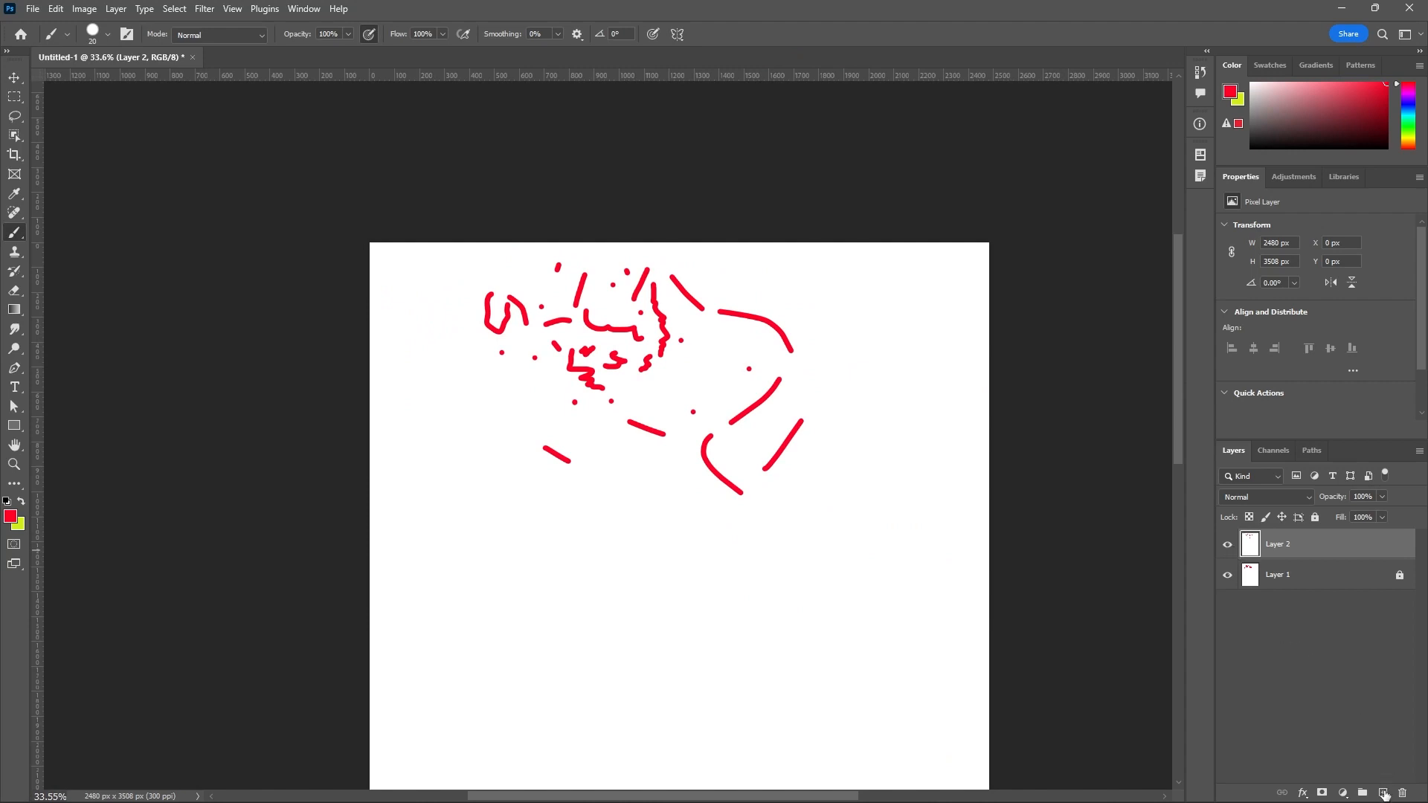
Add a new layer above Layer 2 and fill it with white (#ffffff) as the foreground color.
{"action": "left_click", "coordinate": [1383, 793]}
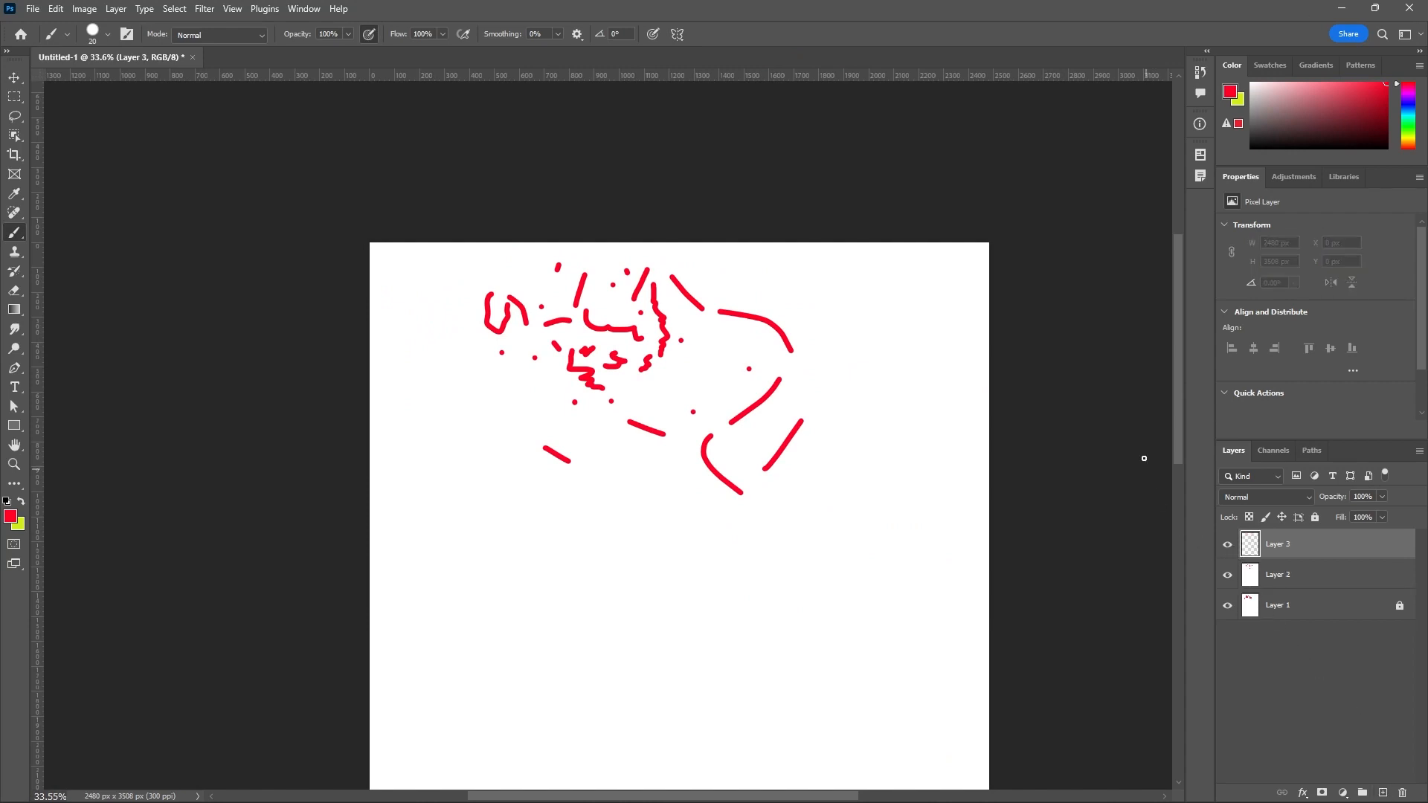
{"action": "left_click", "coordinate": [10, 516]}
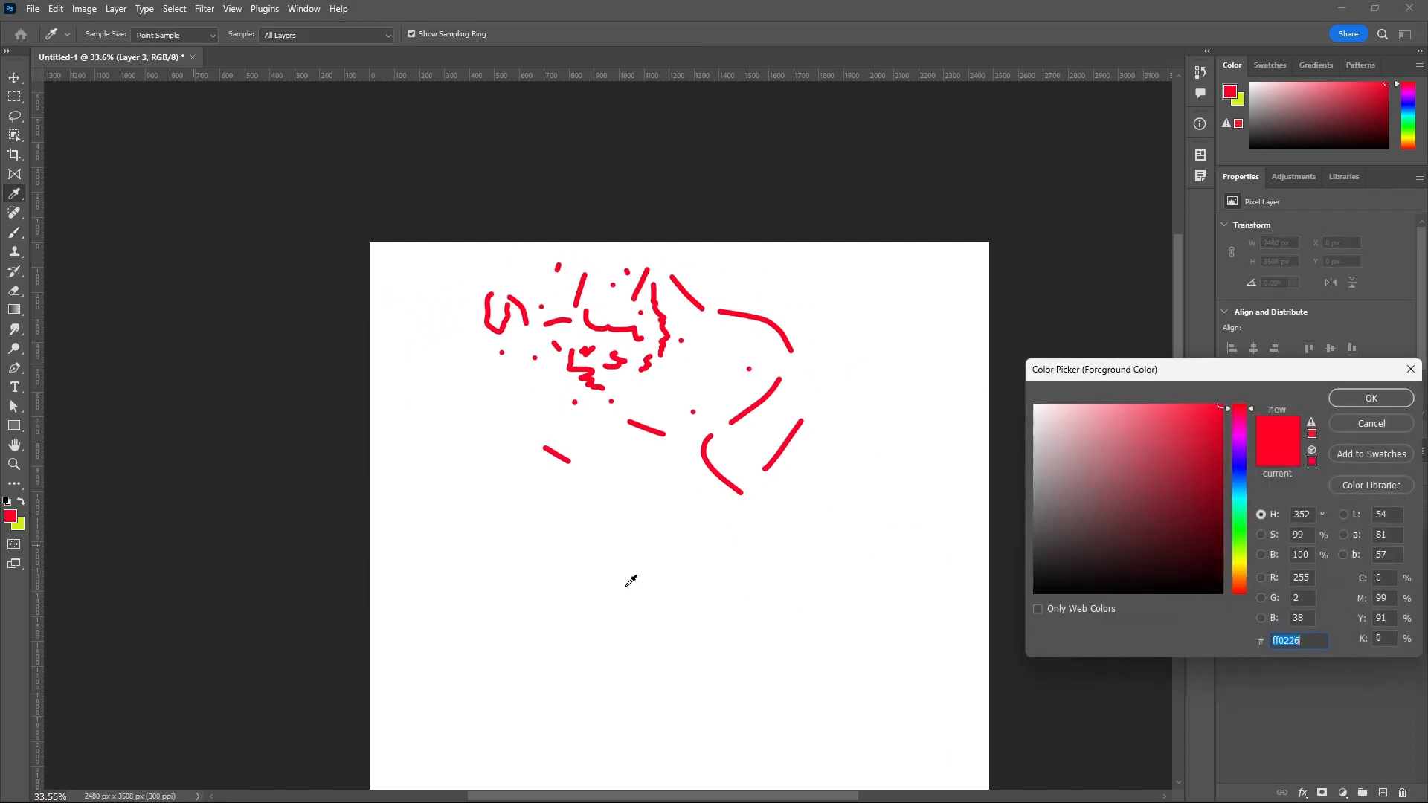
{"action": "type", "text": "ffffff"}
{"action": "left_click", "coordinate": [1373, 398]}
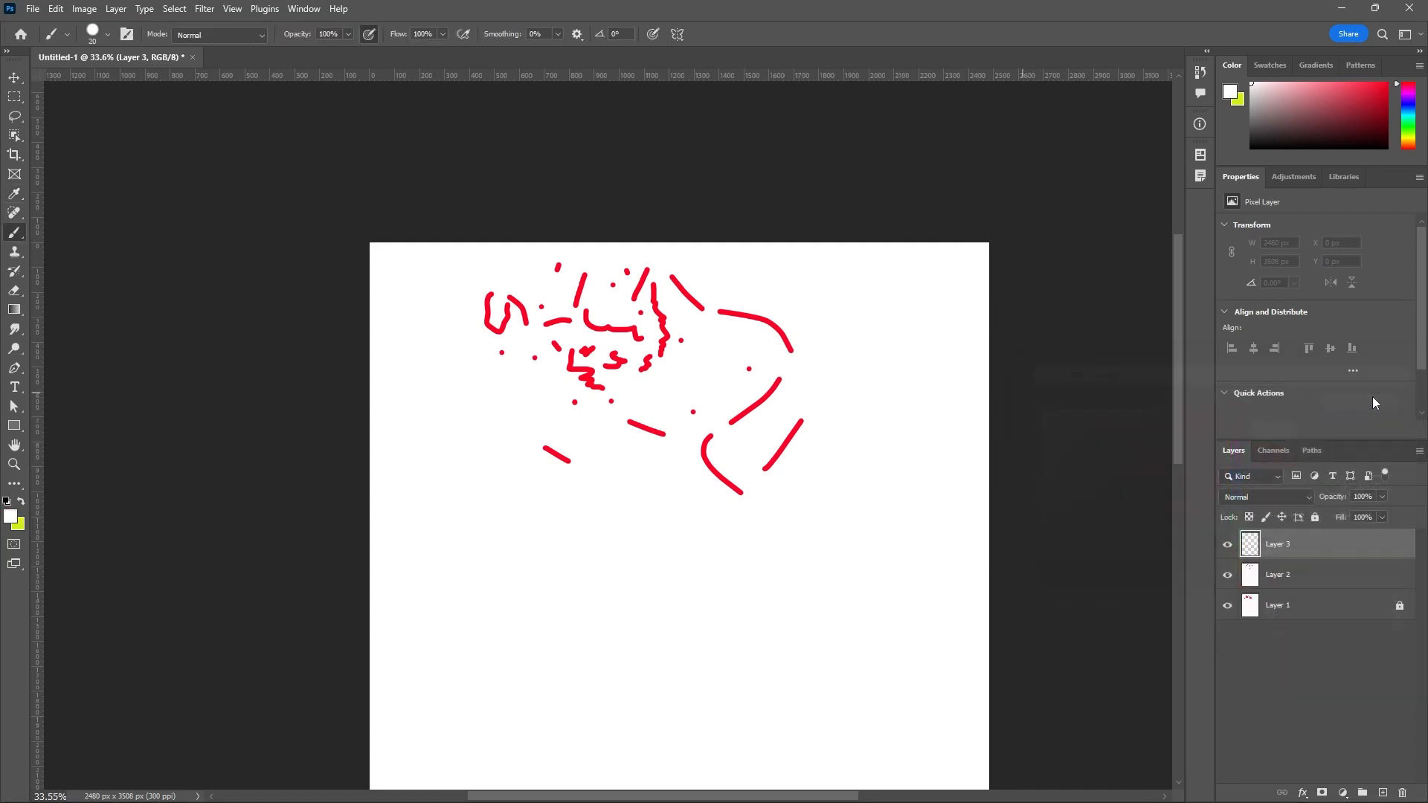
{"action": "key", "text": "alt+BackSpace"}
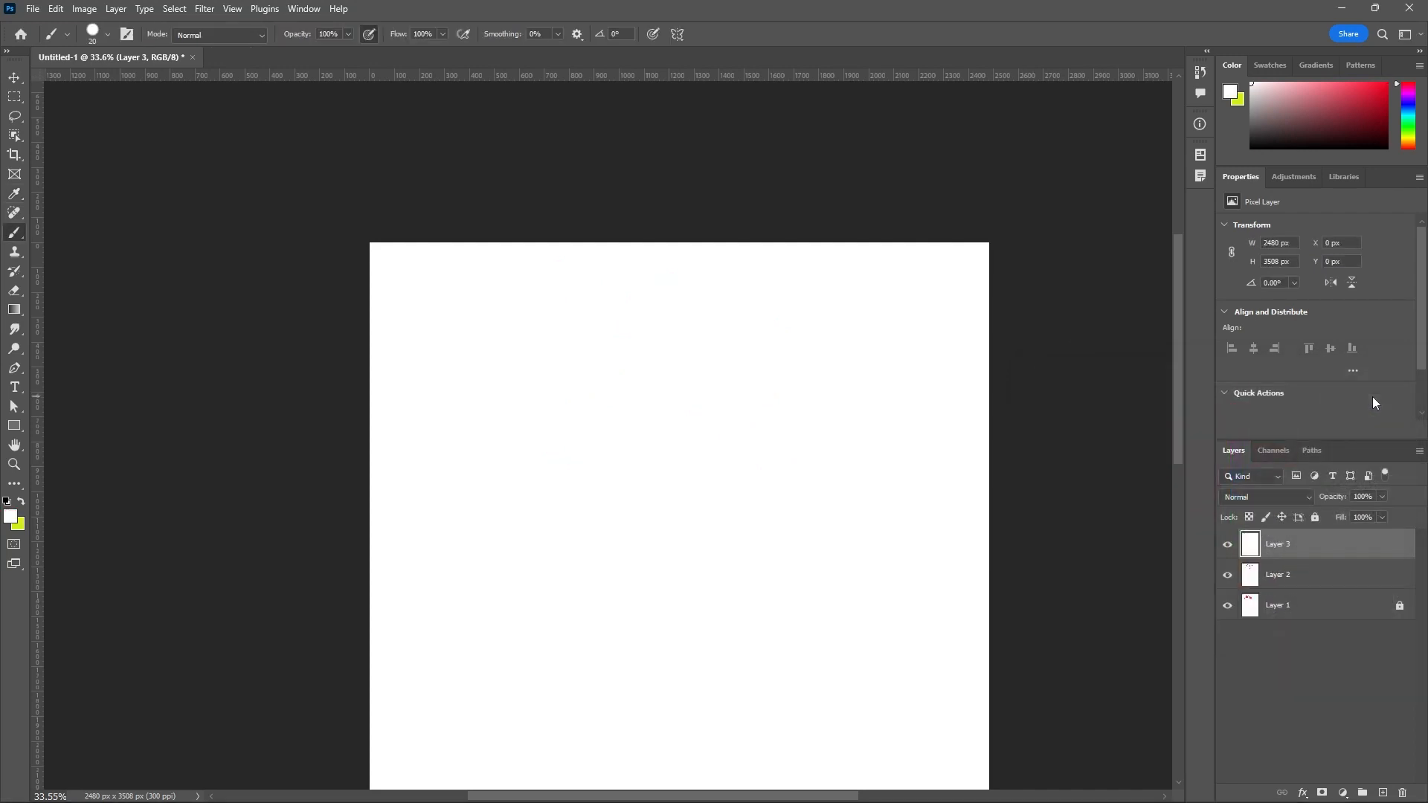
Turn on Vertical paint symmetry with its axis in the center of the canvas.
{"action": "scroll", "coordinate": [536, 327], "scroll_direction": "down", "scroll_amount": 2}
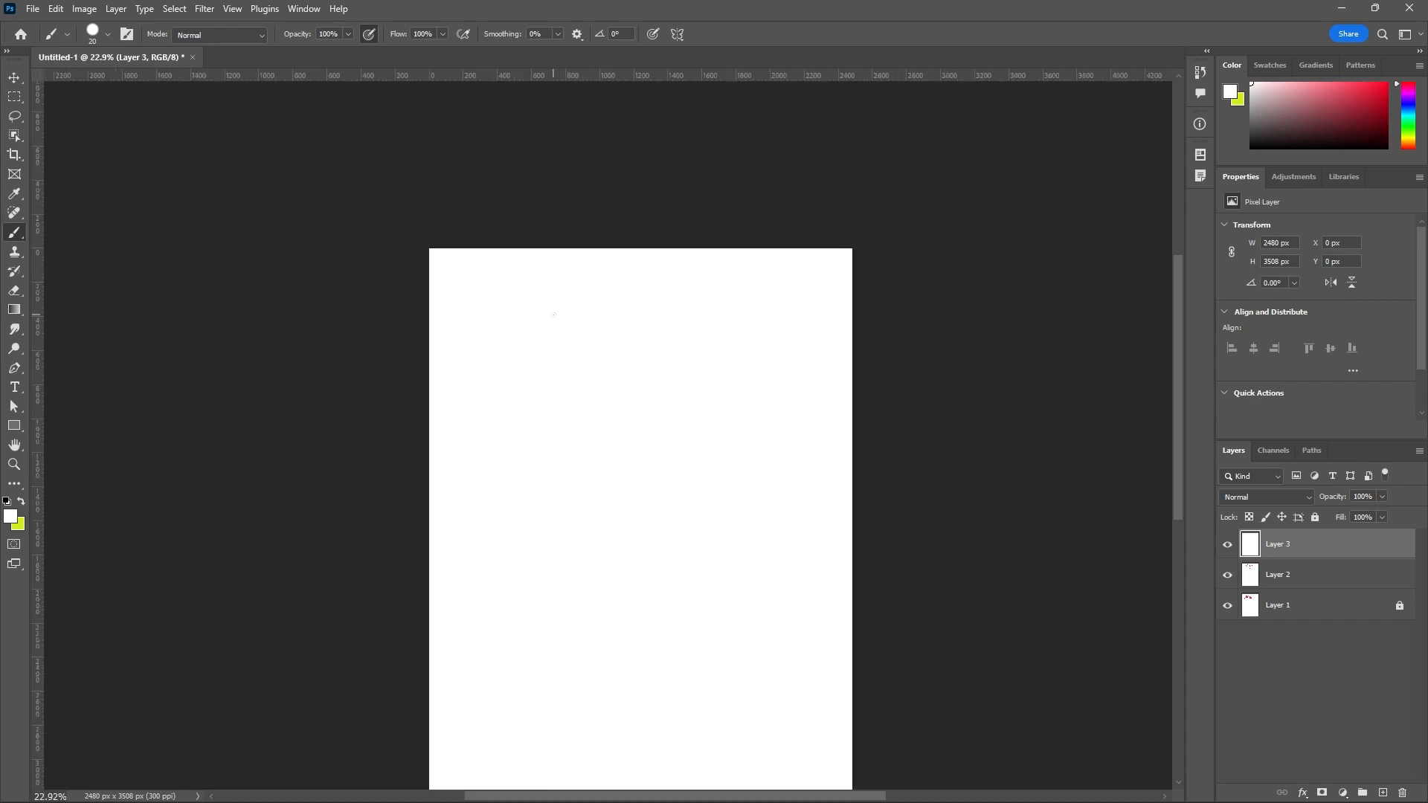
{"action": "scroll", "coordinate": [592, 299], "scroll_direction": "down", "scroll_amount": 1}
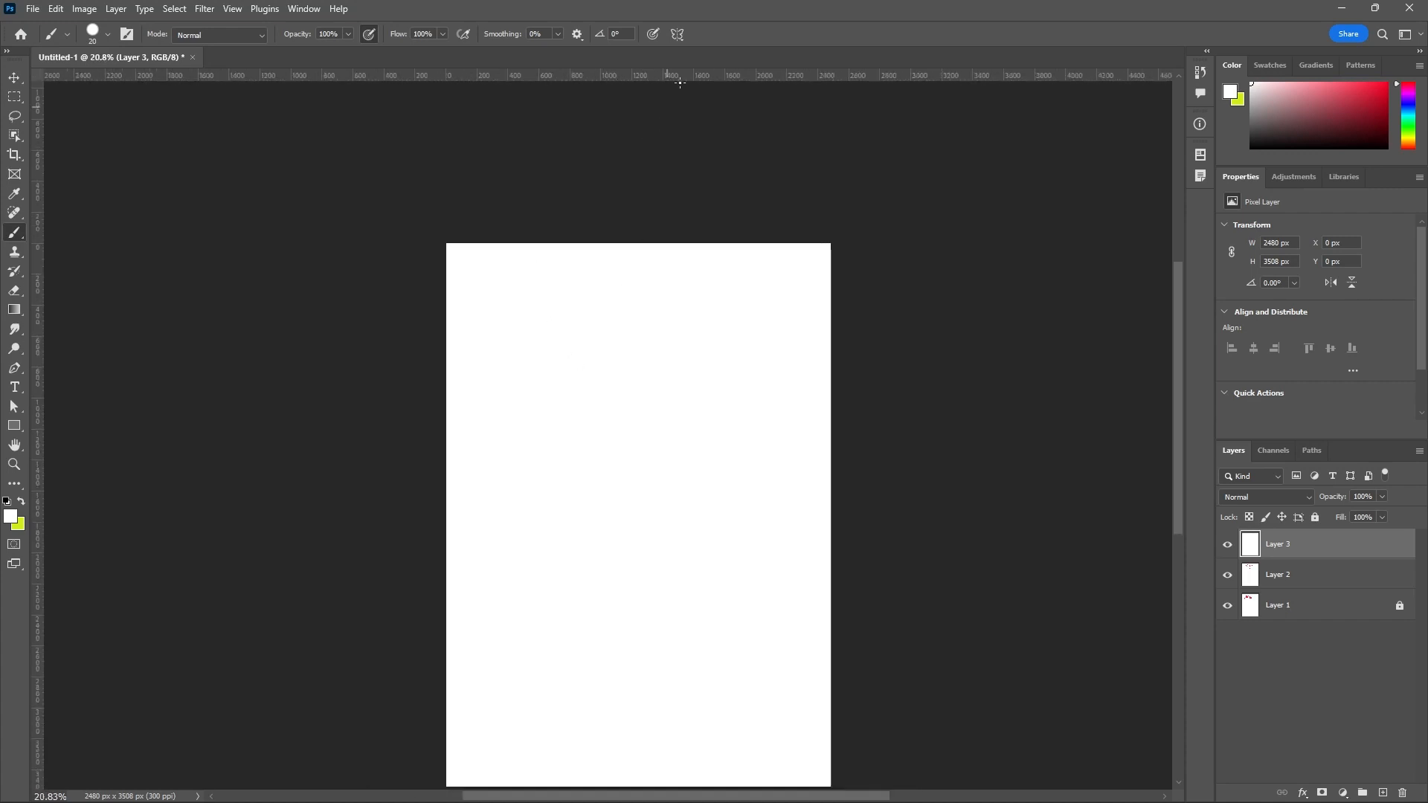
{"action": "left_click", "coordinate": [678, 36]}
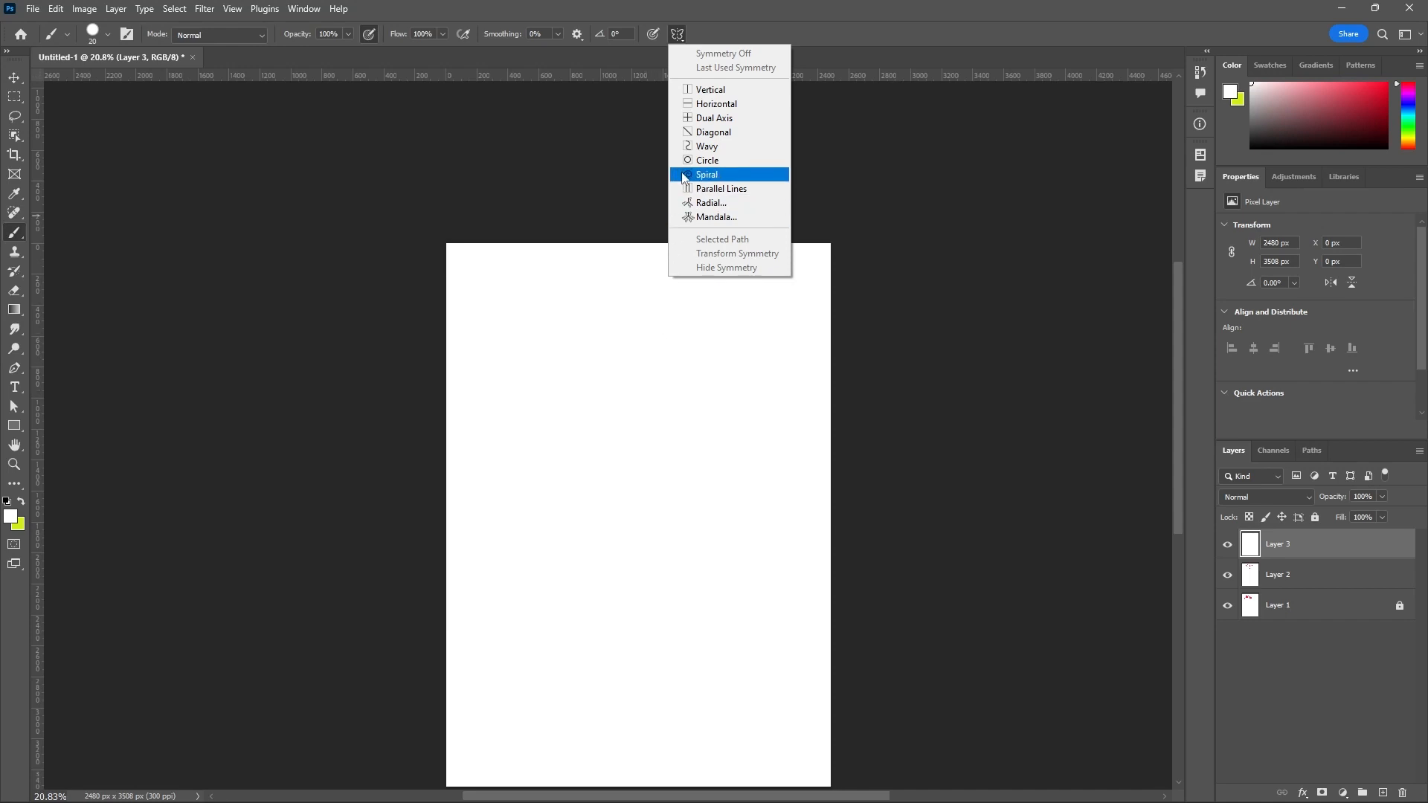
{"action": "left_click", "coordinate": [711, 90]}
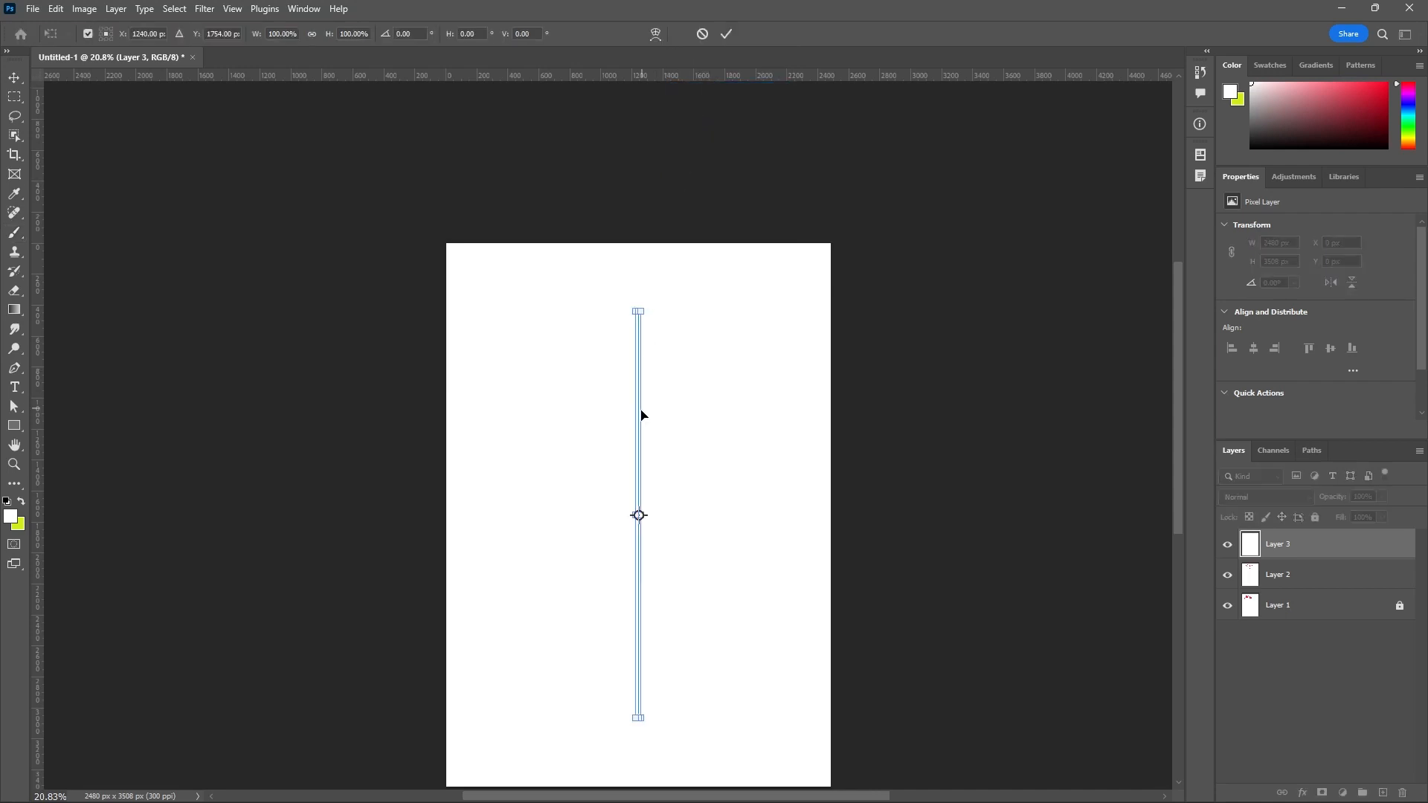
{"action": "left_click", "coordinate": [726, 35]}
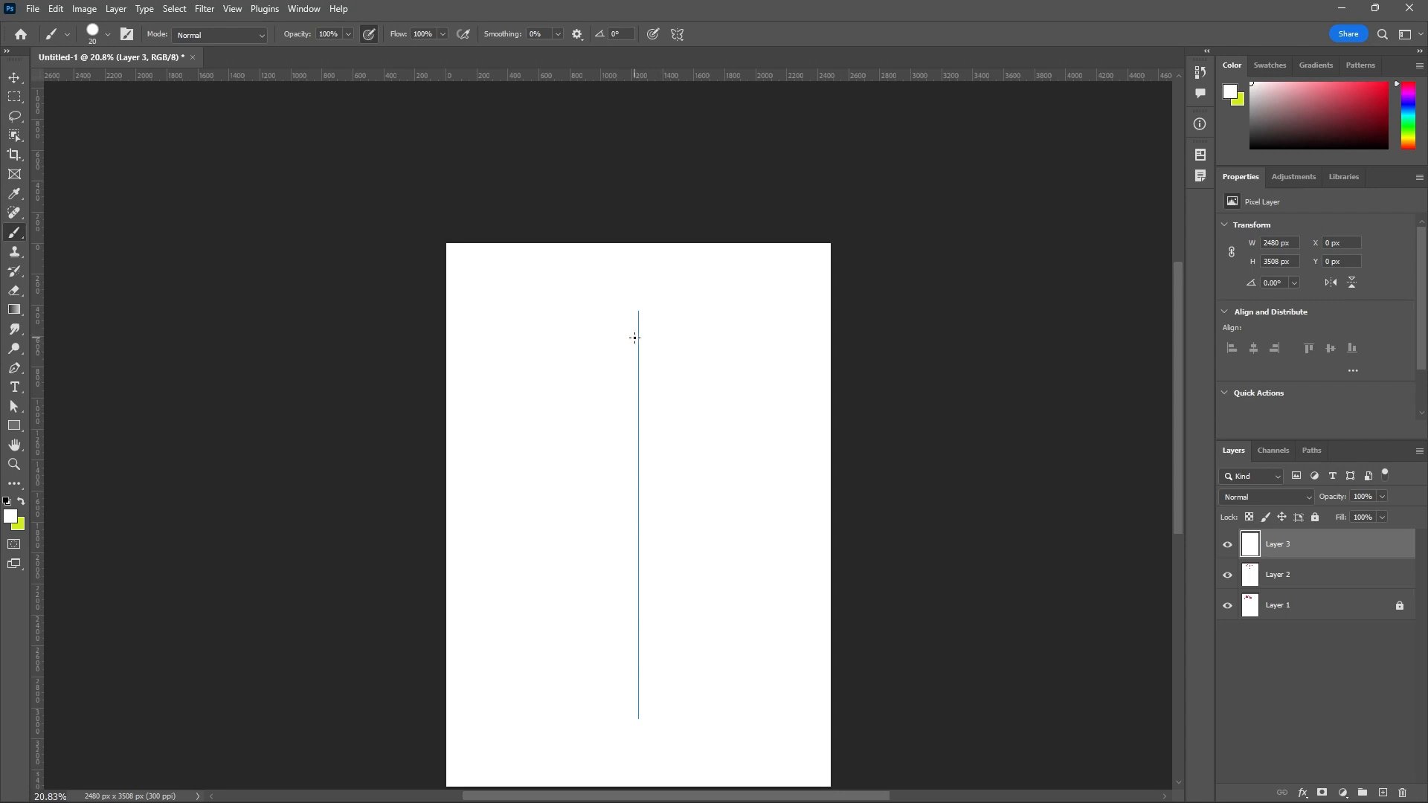
Set the foreground color to red (#f10f2f) and paint mirrored leaf, spiral and curled shapes down the vertical symmetry axis.
{"action": "left_click", "coordinate": [10, 516]}
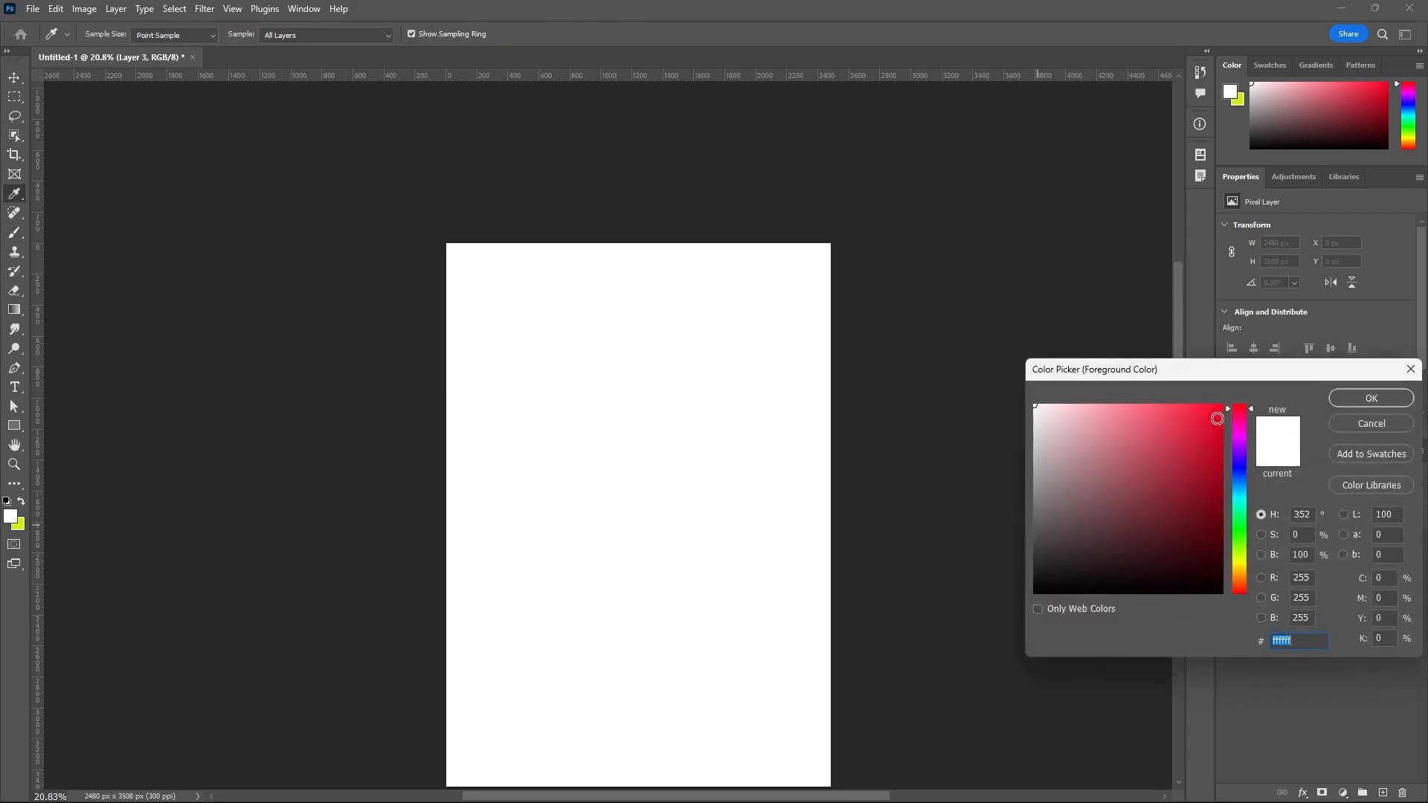
{"action": "left_click", "coordinate": [1212, 414]}
{"action": "left_click", "coordinate": [1333, 399]}
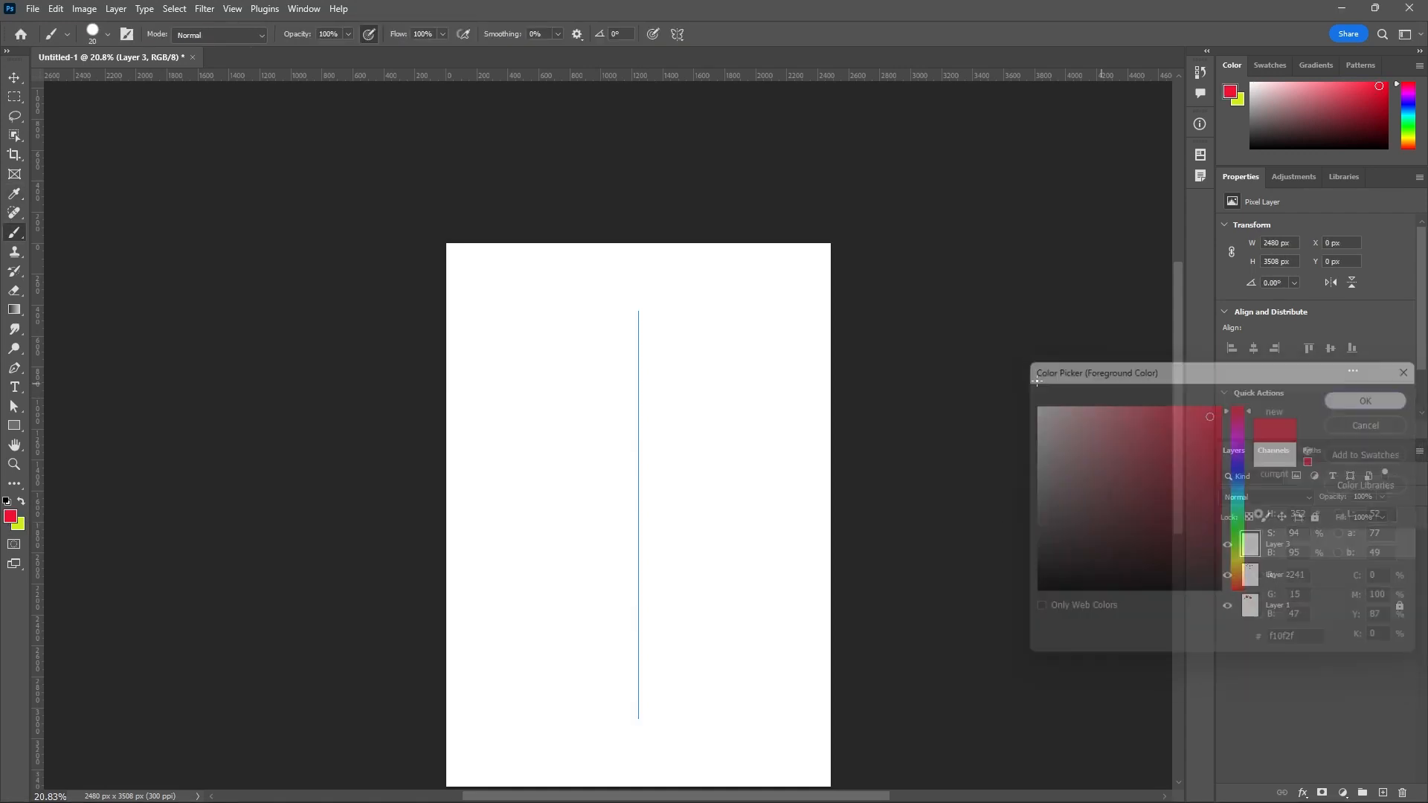
{"action": "mouse_move", "coordinate": [637, 342]}
{"action": "left_mouse_down"}
{"action": "mouse_move", "coordinate": [529, 317]}
{"action": "mouse_move", "coordinate": [587, 355]}
{"action": "mouse_move", "coordinate": [627, 360]}
{"action": "mouse_move", "coordinate": [638, 342]}
{"action": "left_mouse_up"}
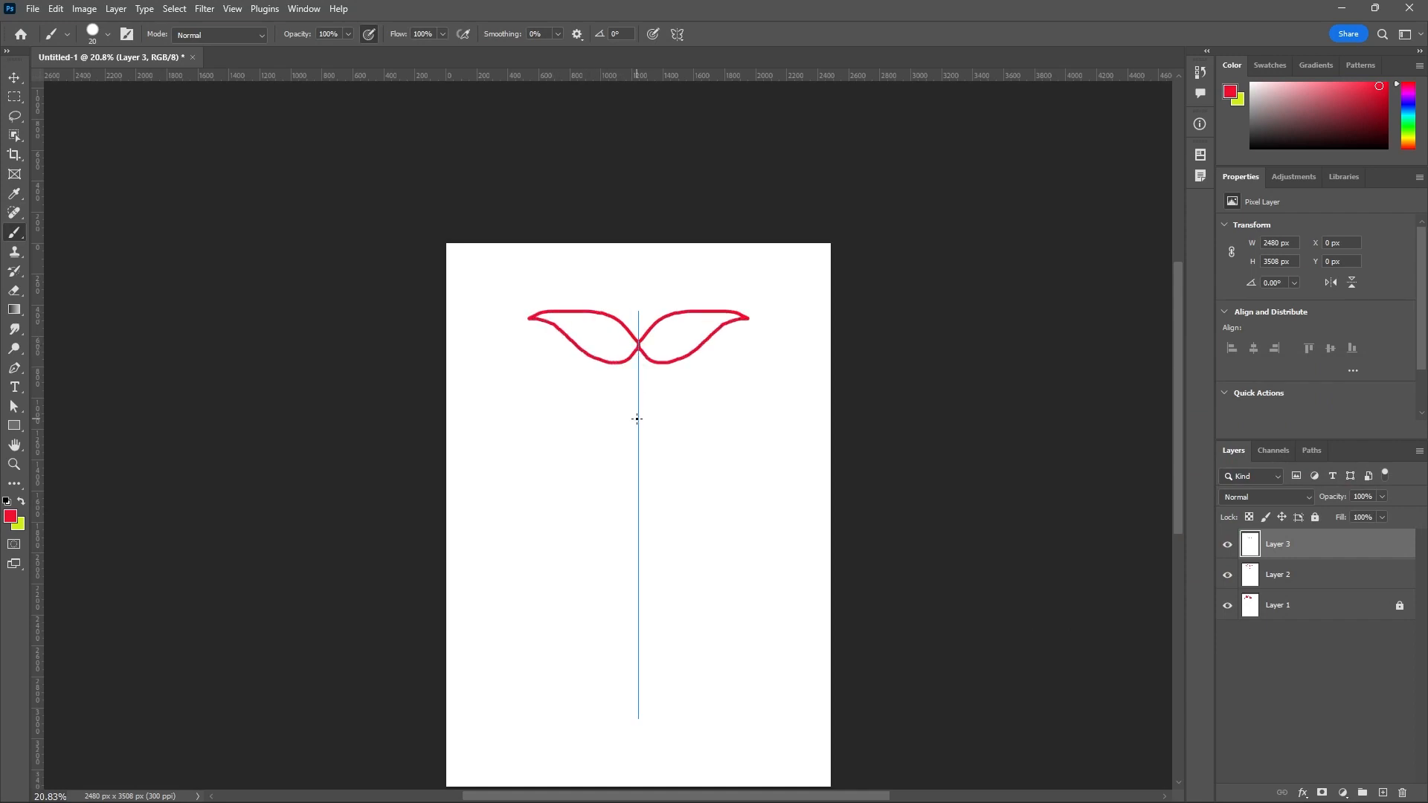
{"action": "mouse_move", "coordinate": [637, 418]}
{"action": "left_mouse_down"}
{"action": "mouse_move", "coordinate": [590, 394]}
{"action": "mouse_move", "coordinate": [573, 427]}
{"action": "mouse_move", "coordinate": [608, 438]}
{"action": "mouse_move", "coordinate": [614, 405]}
{"action": "mouse_move", "coordinate": [593, 415]}
{"action": "mouse_move", "coordinate": [634, 448]}
{"action": "mouse_move", "coordinate": [625, 464]}
{"action": "mouse_move", "coordinate": [572, 478]}
{"action": "mouse_move", "coordinate": [555, 504]}
{"action": "mouse_move", "coordinate": [570, 491]}
{"action": "mouse_move", "coordinate": [620, 508]}
{"action": "mouse_move", "coordinate": [642, 447]}
{"action": "left_mouse_up"}
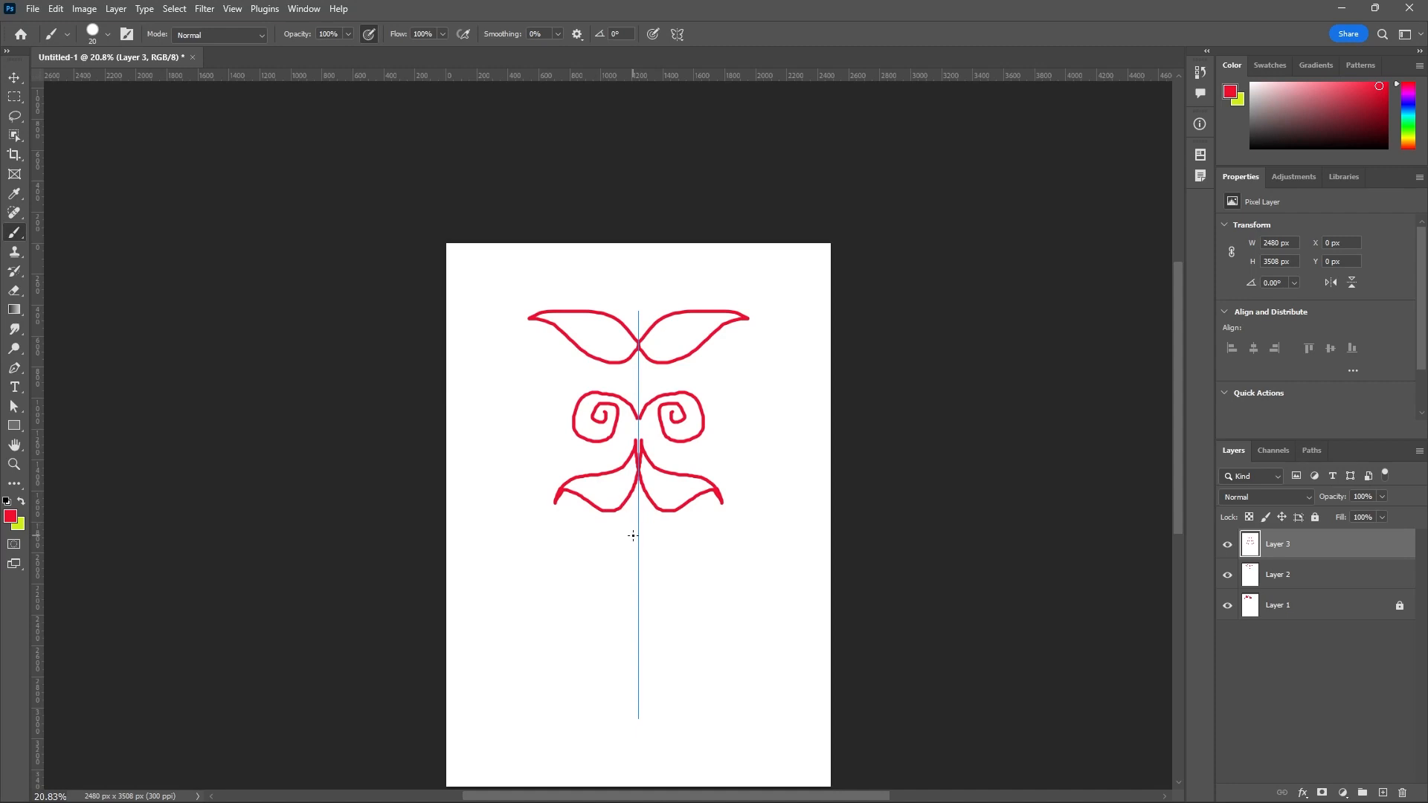
{"action": "mouse_move", "coordinate": [638, 547]}
{"action": "left_mouse_down"}
{"action": "mouse_move", "coordinate": [612, 536]}
{"action": "mouse_move", "coordinate": [599, 579]}
{"action": "mouse_move", "coordinate": [581, 559]}
{"action": "mouse_move", "coordinate": [596, 560]}
{"action": "mouse_move", "coordinate": [607, 526]}
{"action": "mouse_move", "coordinate": [636, 525]}
{"action": "left_mouse_up"}
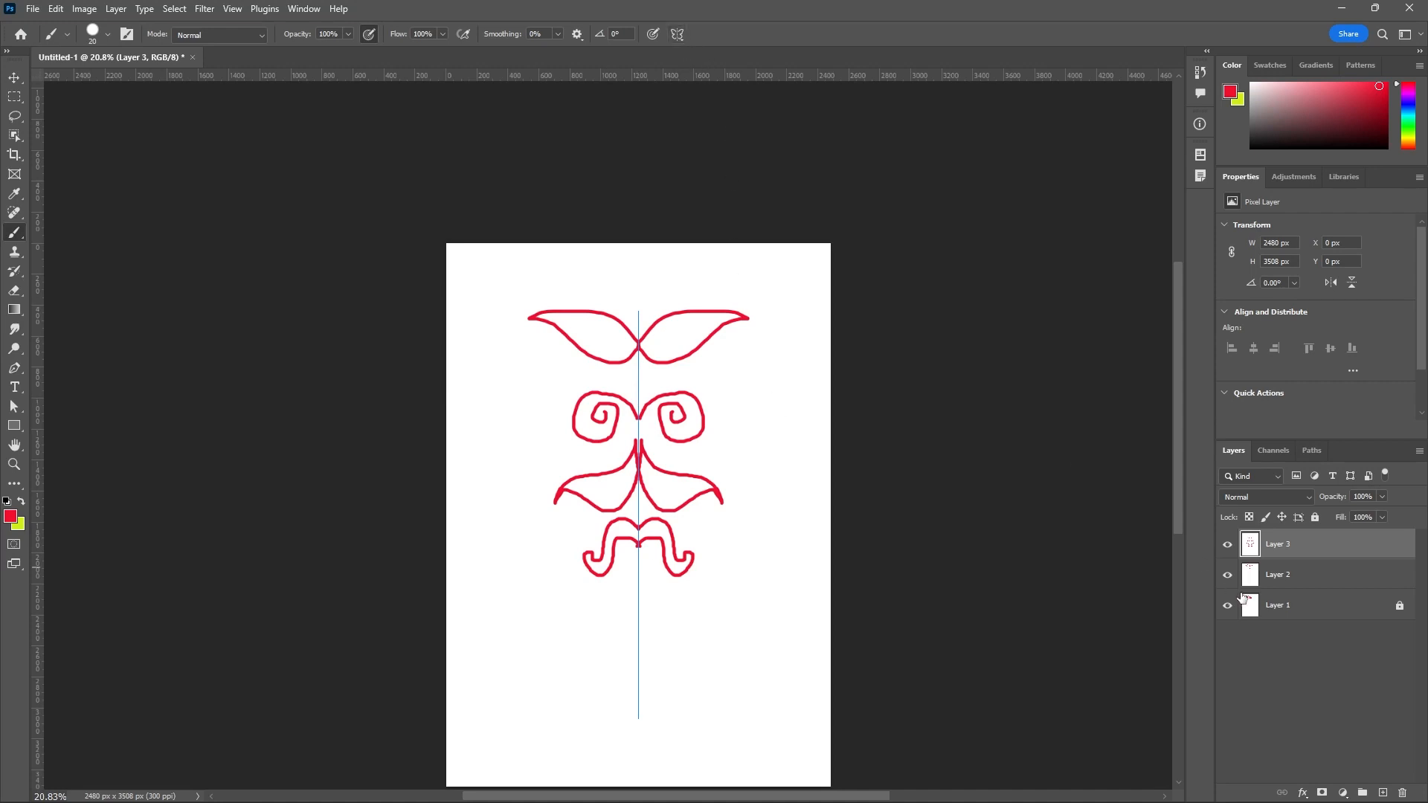
Hide Layer 1, Layer 2 and Layer 3.
{"action": "left_click", "coordinate": [1228, 546]}
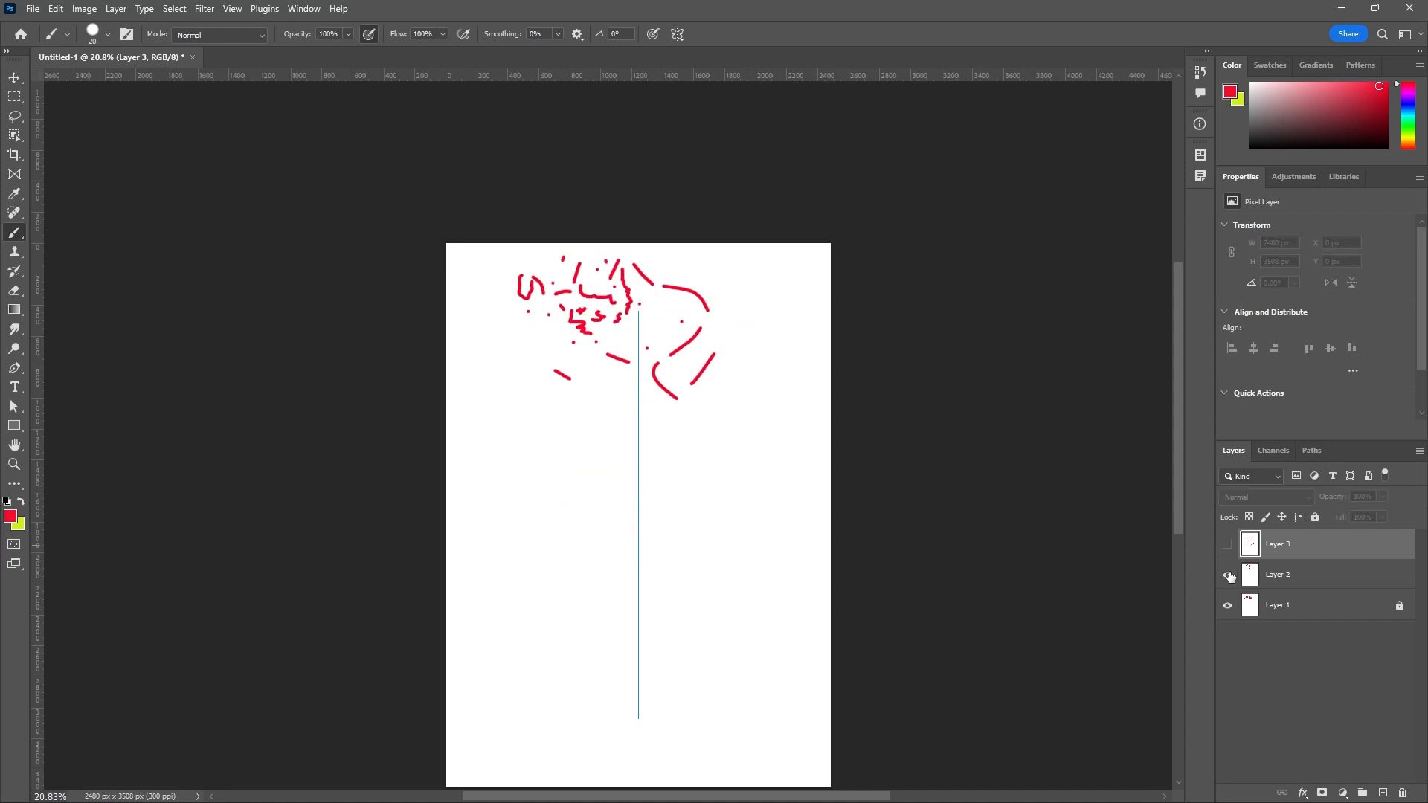
{"action": "left_click", "coordinate": [1228, 575]}
{"action": "left_click", "coordinate": [1227, 606]}
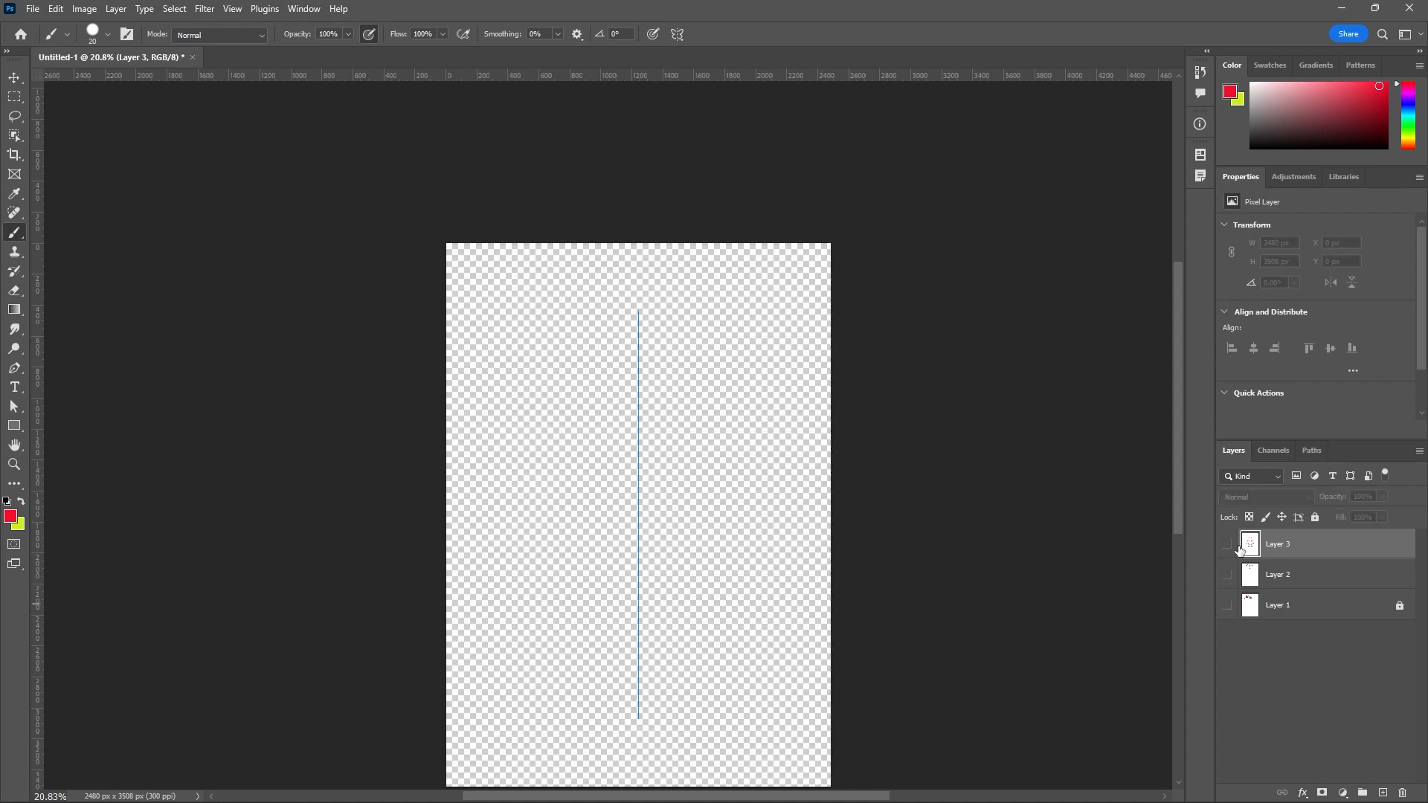
{"action": "left_click", "coordinate": [1226, 547]}
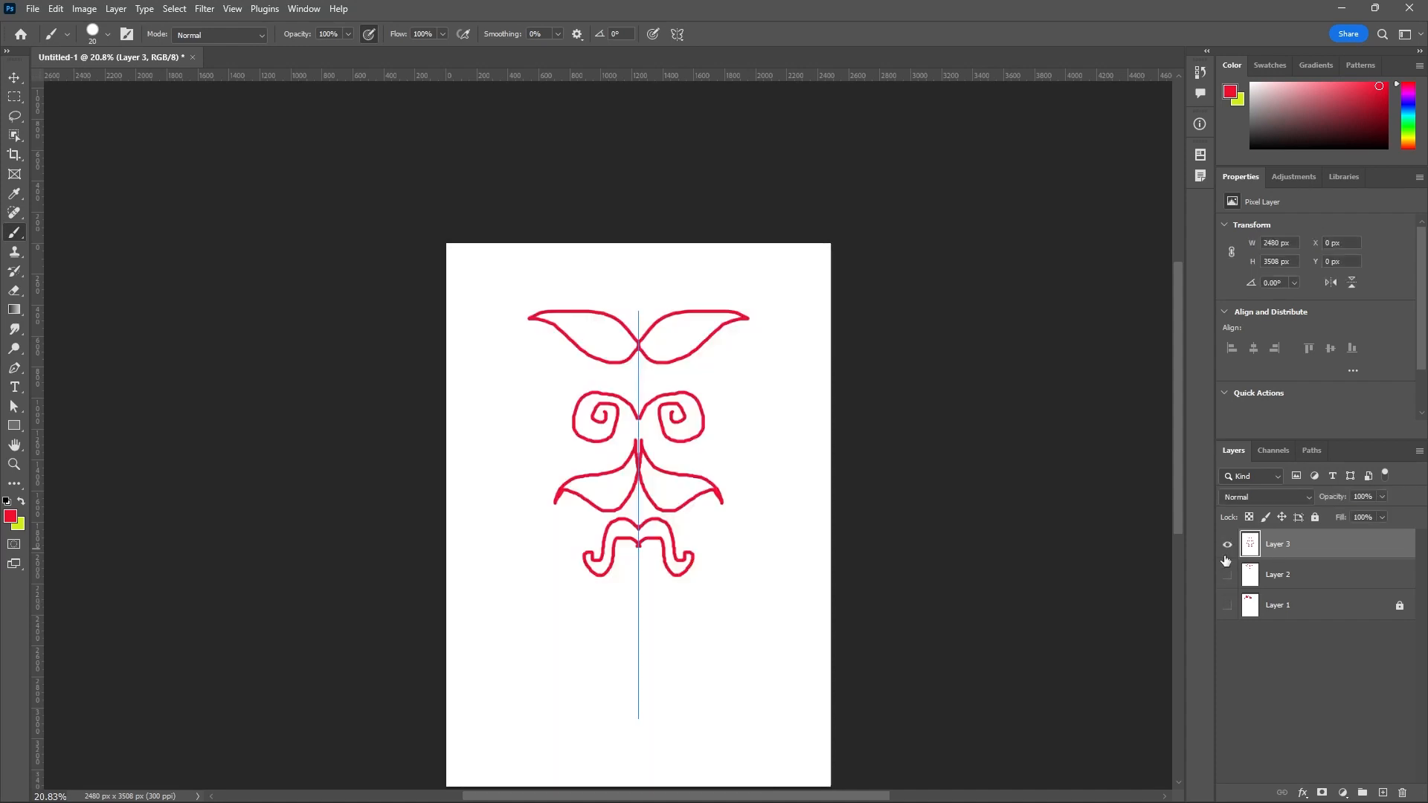
{"action": "left_click", "coordinate": [1228, 549]}
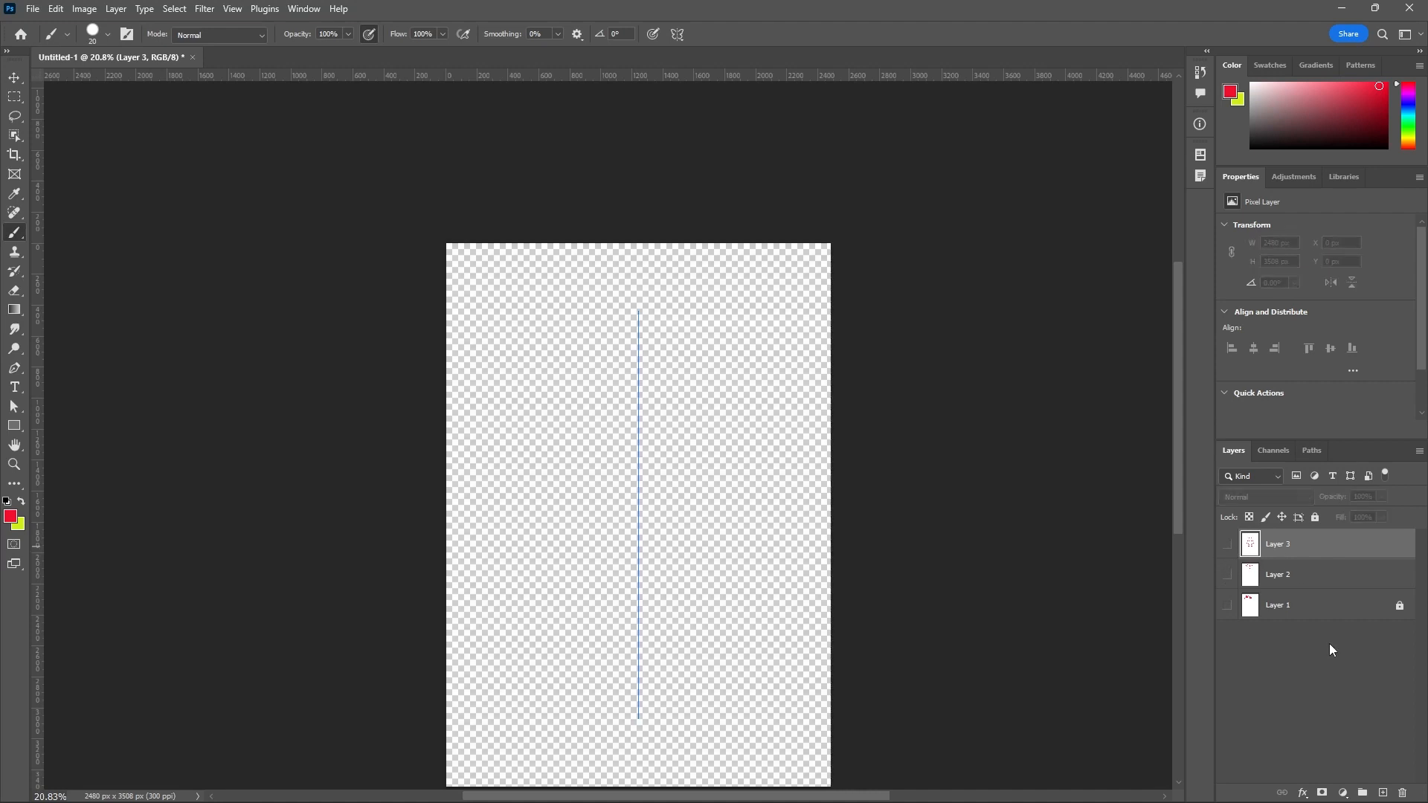
Add a new layer above the hidden layers, change the foreground color to white and fill the layer with it.
{"action": "left_click", "coordinate": [1374, 792]}
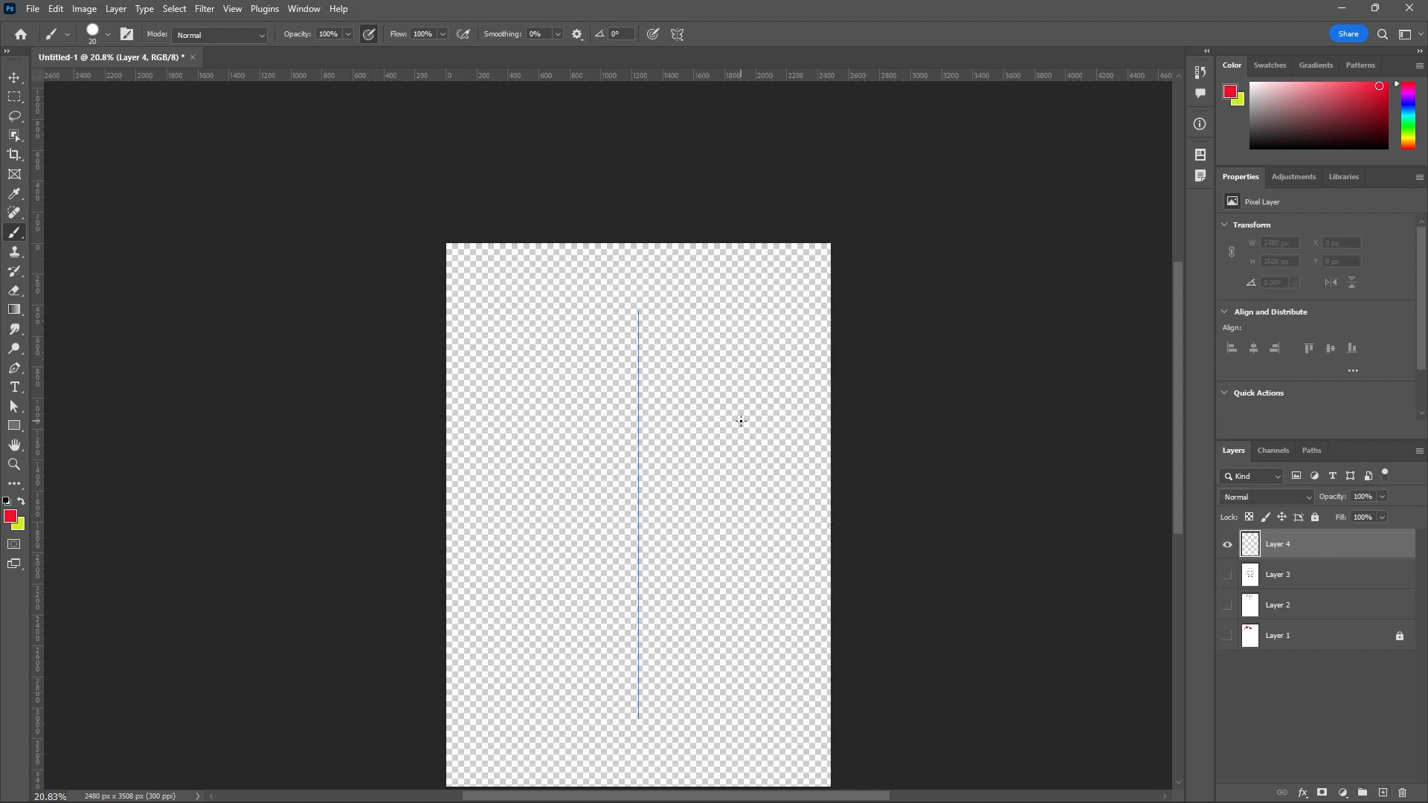
{"action": "key", "text": "alt+BackSpace"}
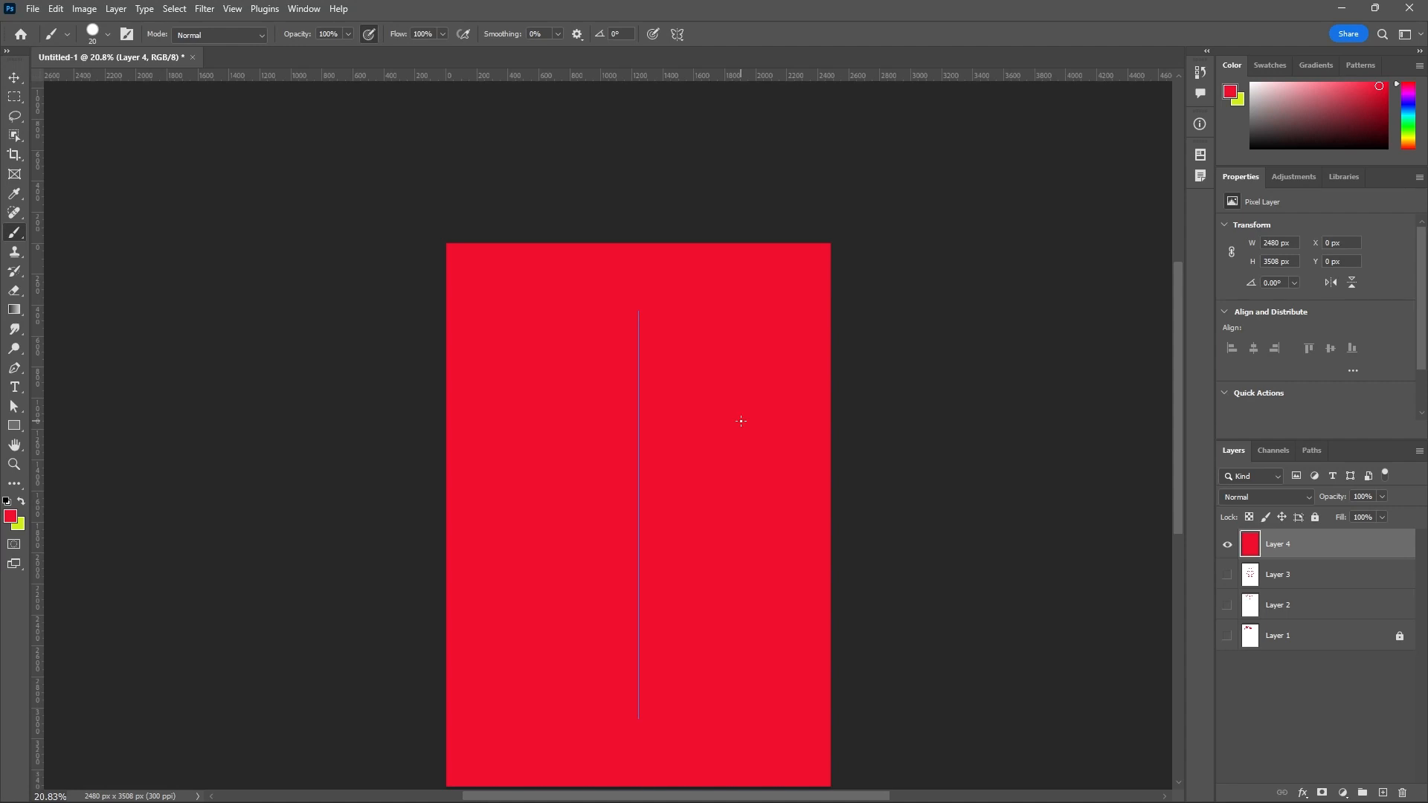
{"action": "left_click", "coordinate": [10, 516]}
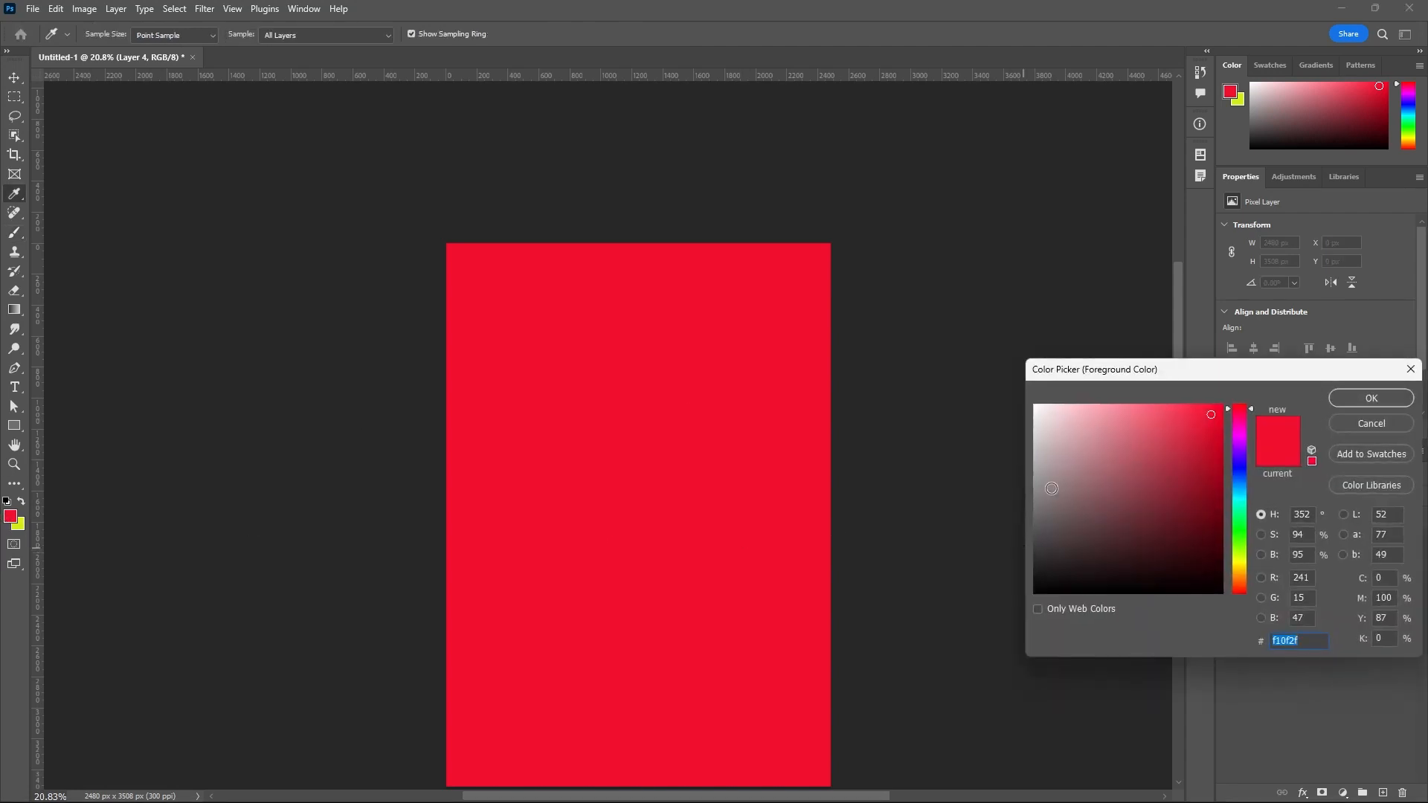
{"action": "left_click_drag", "start_coordinate": [1052, 489], "coordinate": [1027, 394]}
{"action": "left_click", "coordinate": [1364, 396]}
{"action": "key", "text": "b"}
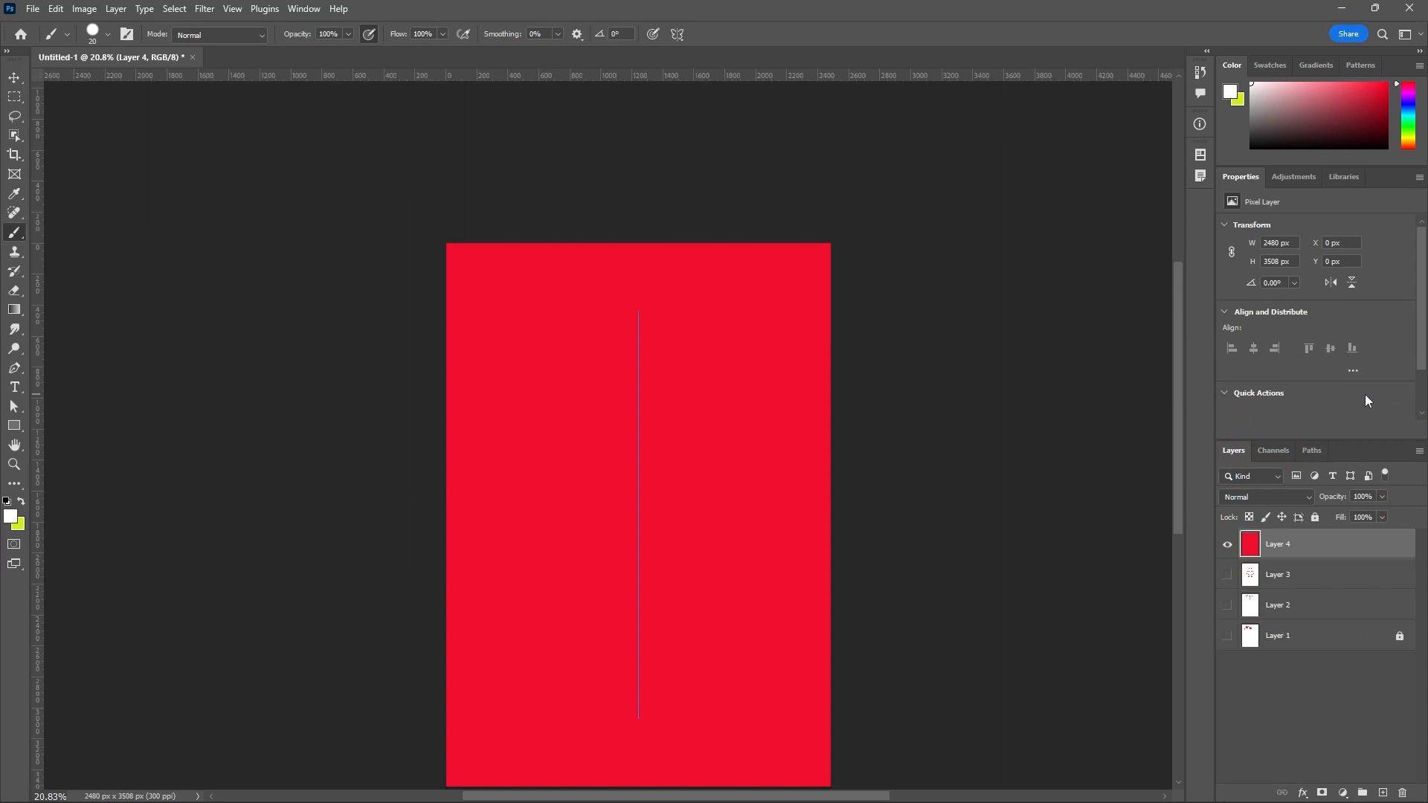
{"action": "key", "text": "alt+BackSpace"}
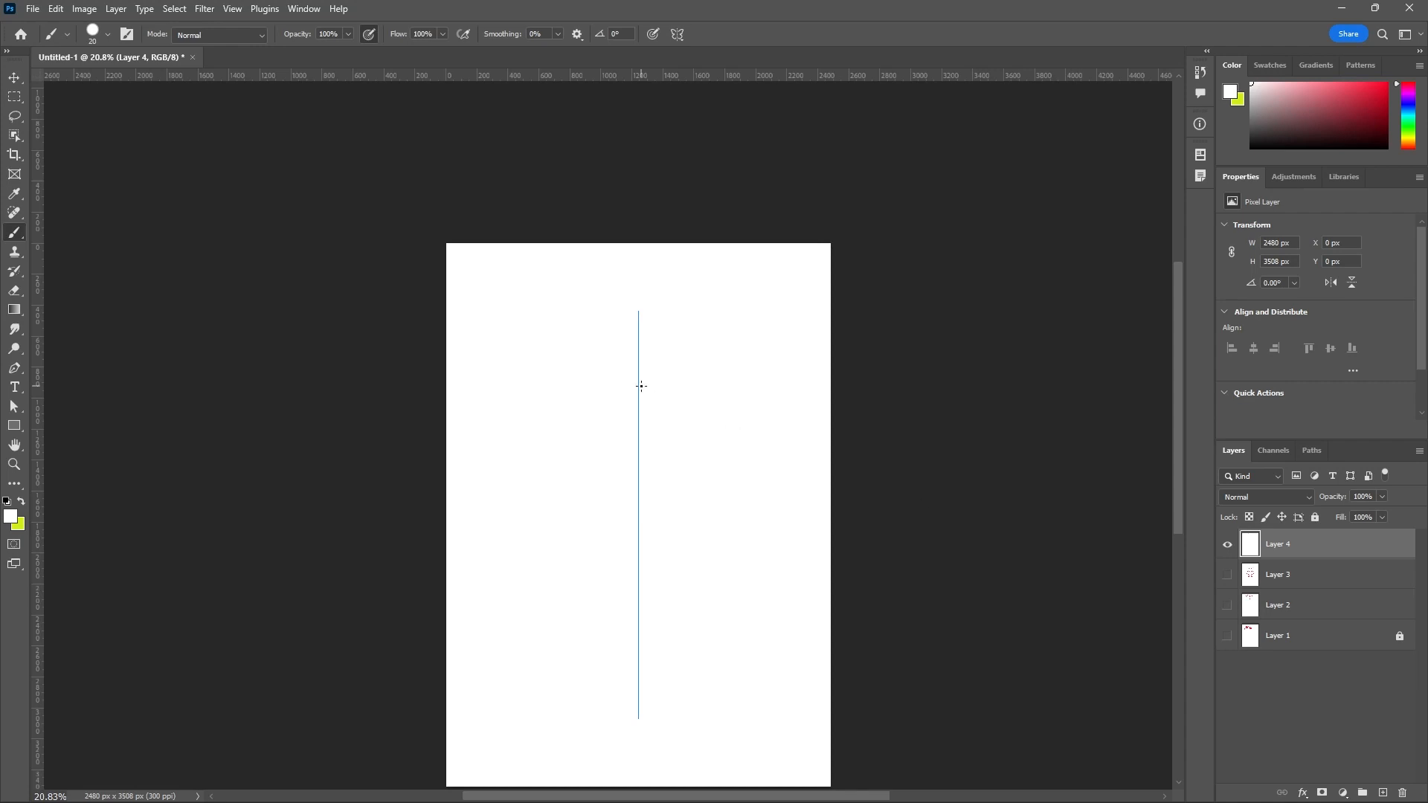
Switch the paint symmetry to Horizontal with its axis across the center of the canvas.
{"action": "left_click", "coordinate": [677, 35]}
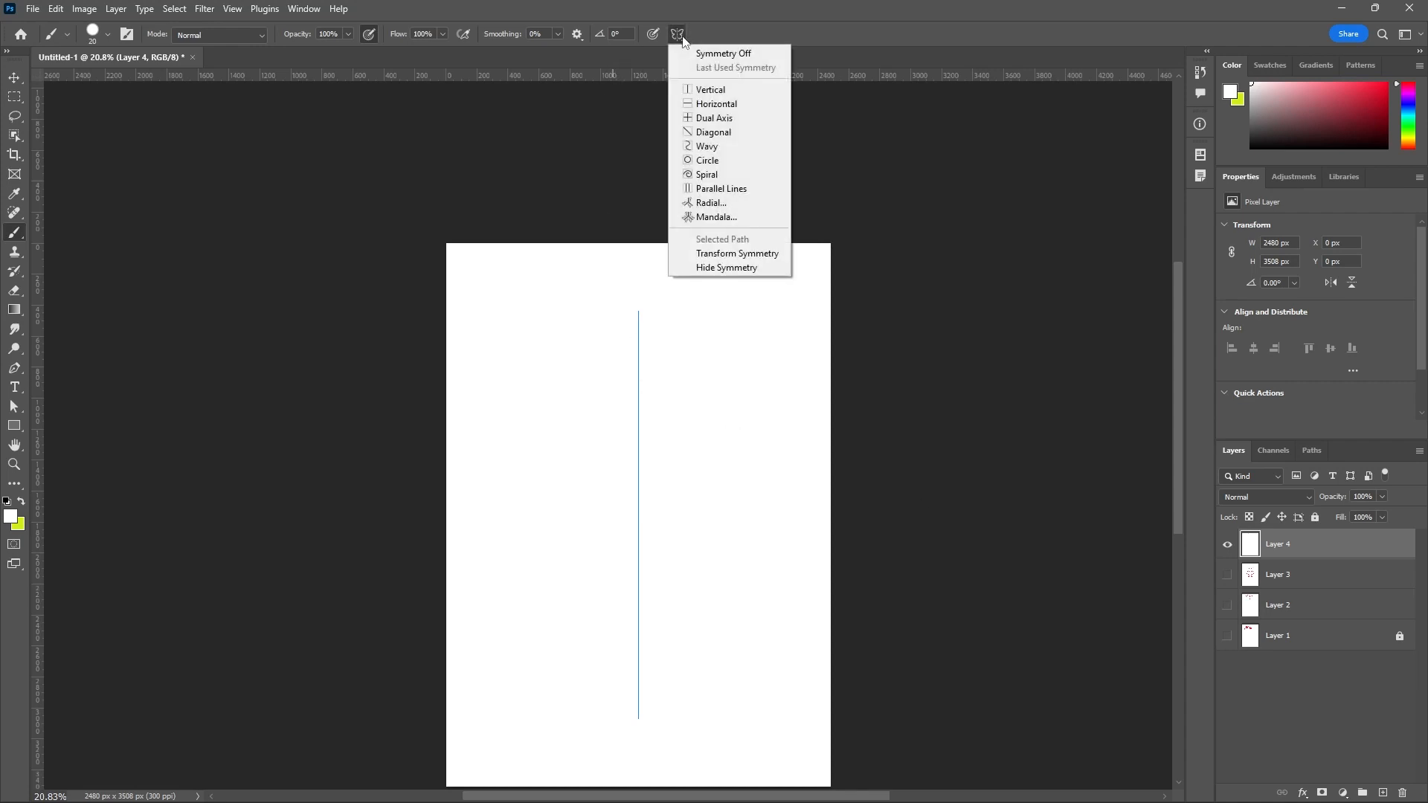
{"action": "left_click", "coordinate": [717, 104]}
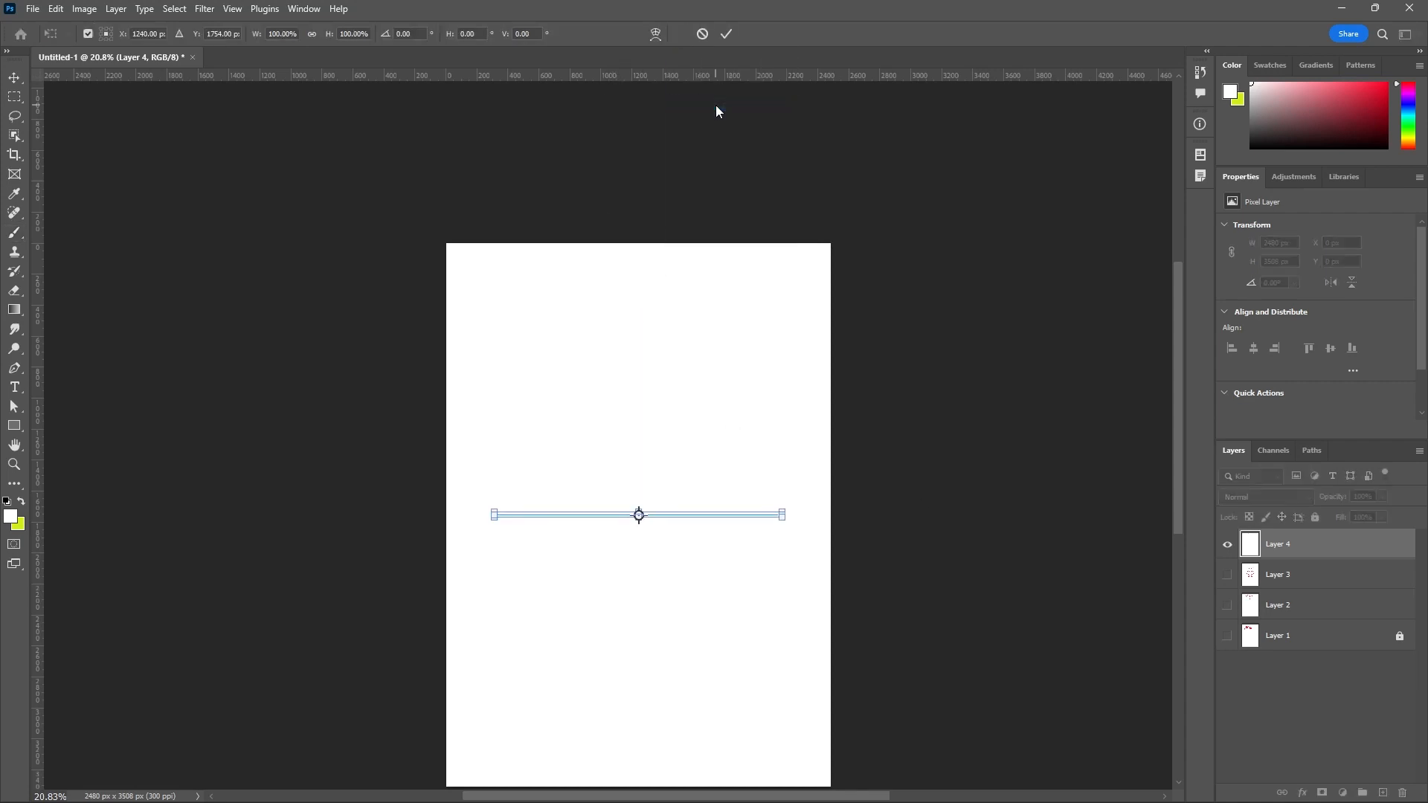
{"action": "left_click", "coordinate": [727, 34]}
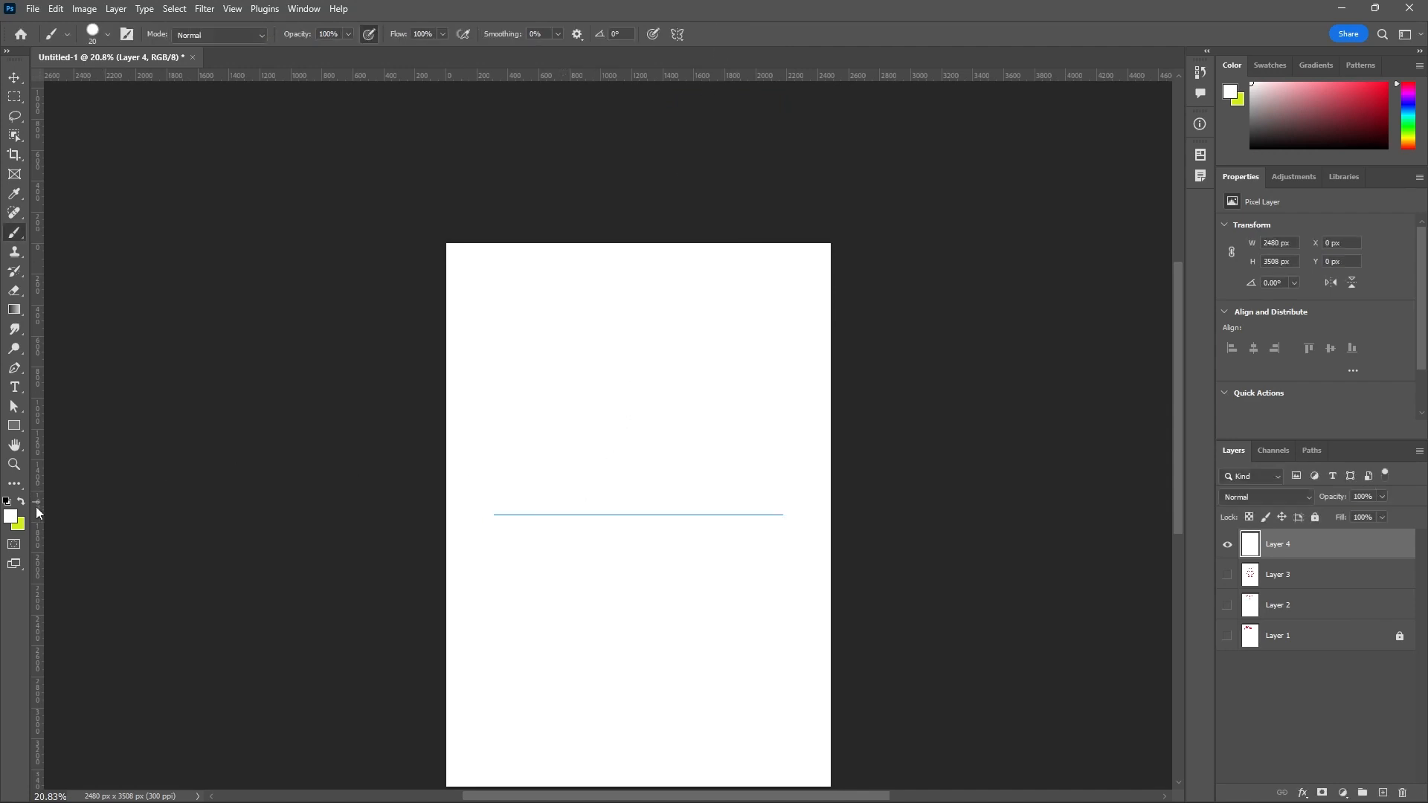
Change the foreground color to a bright cyan.
{"action": "left_click", "coordinate": [11, 517]}
{"action": "type", "text": "13d1e2"}
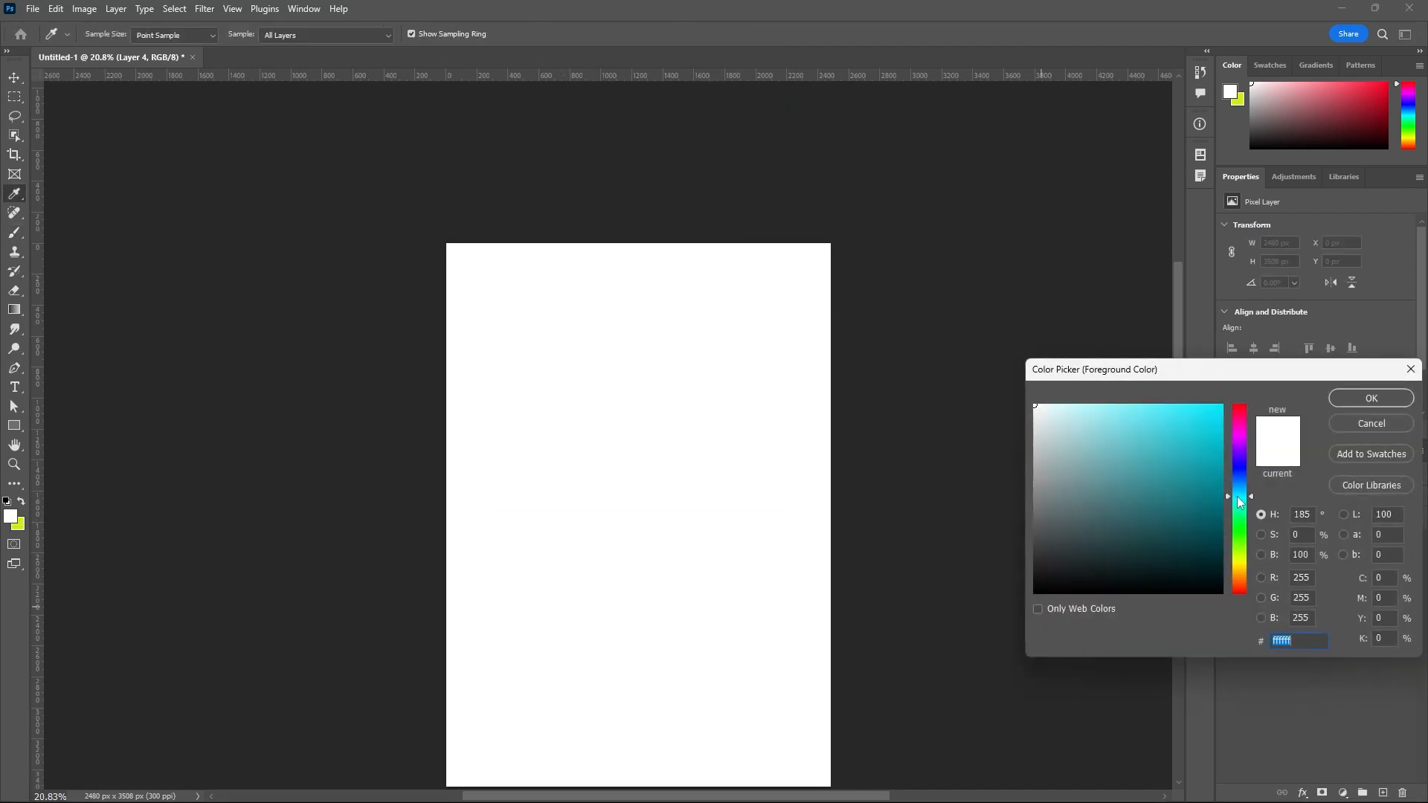
{"action": "left_click", "coordinate": [1342, 402]}
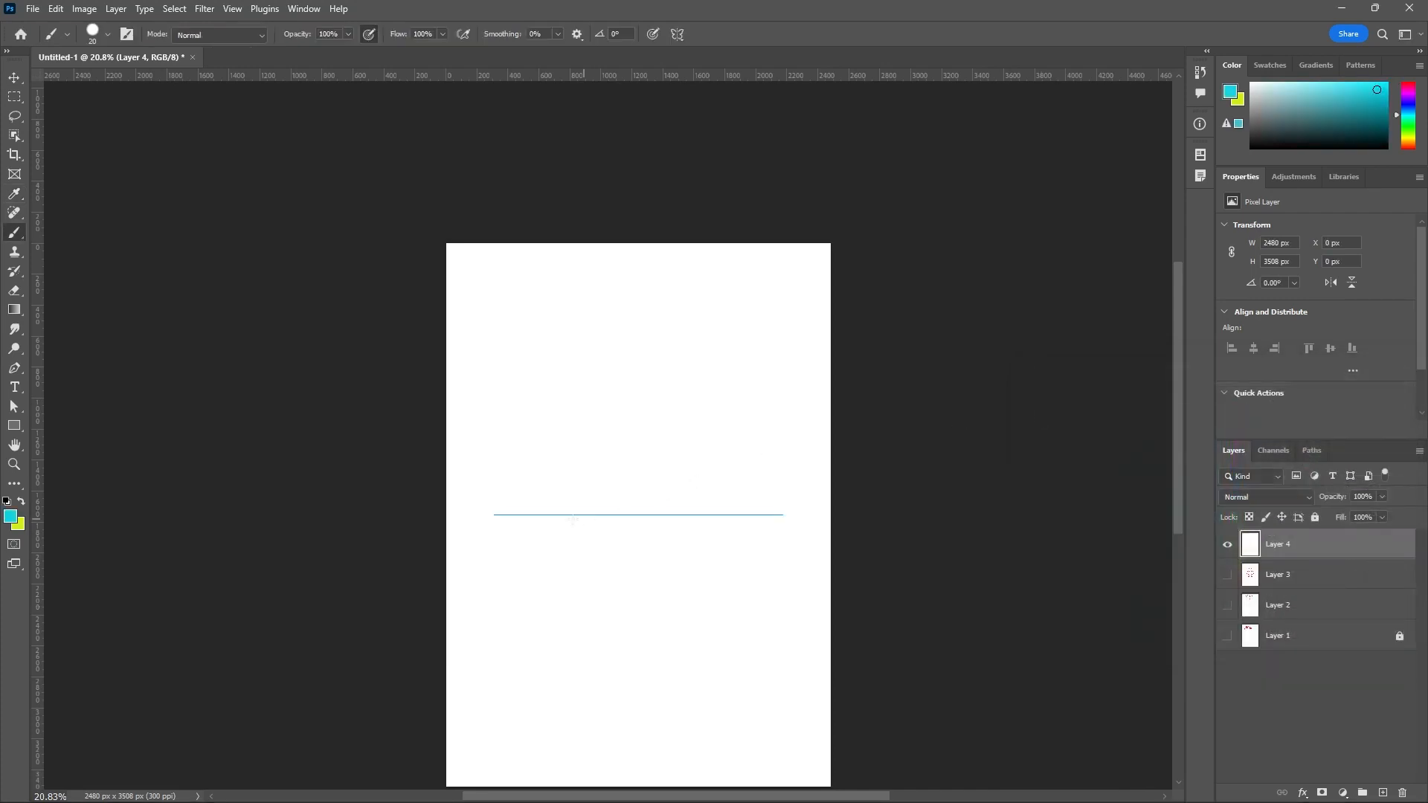
Paint cyan angular and curled strokes along the horizontal symmetry axis so they mirror above and below it.
{"action": "mouse_move", "coordinate": [551, 511]}
{"action": "left_mouse_down"}
{"action": "mouse_move", "coordinate": [551, 431]}
{"action": "mouse_move", "coordinate": [607, 510]}
{"action": "mouse_move", "coordinate": [608, 477]}
{"action": "mouse_move", "coordinate": [575, 491]}
{"action": "mouse_move", "coordinate": [584, 448]}
{"action": "mouse_move", "coordinate": [659, 471]}
{"action": "mouse_move", "coordinate": [630, 497]}
{"action": "mouse_move", "coordinate": [642, 515]}
{"action": "mouse_move", "coordinate": [715, 504]}
{"action": "mouse_move", "coordinate": [708, 471]}
{"action": "mouse_move", "coordinate": [728, 456]}
{"action": "mouse_move", "coordinate": [763, 470]}
{"action": "mouse_move", "coordinate": [754, 485]}
{"action": "mouse_move", "coordinate": [730, 473]}
{"action": "mouse_move", "coordinate": [728, 508]}
{"action": "mouse_move", "coordinate": [780, 515]}
{"action": "left_mouse_up"}
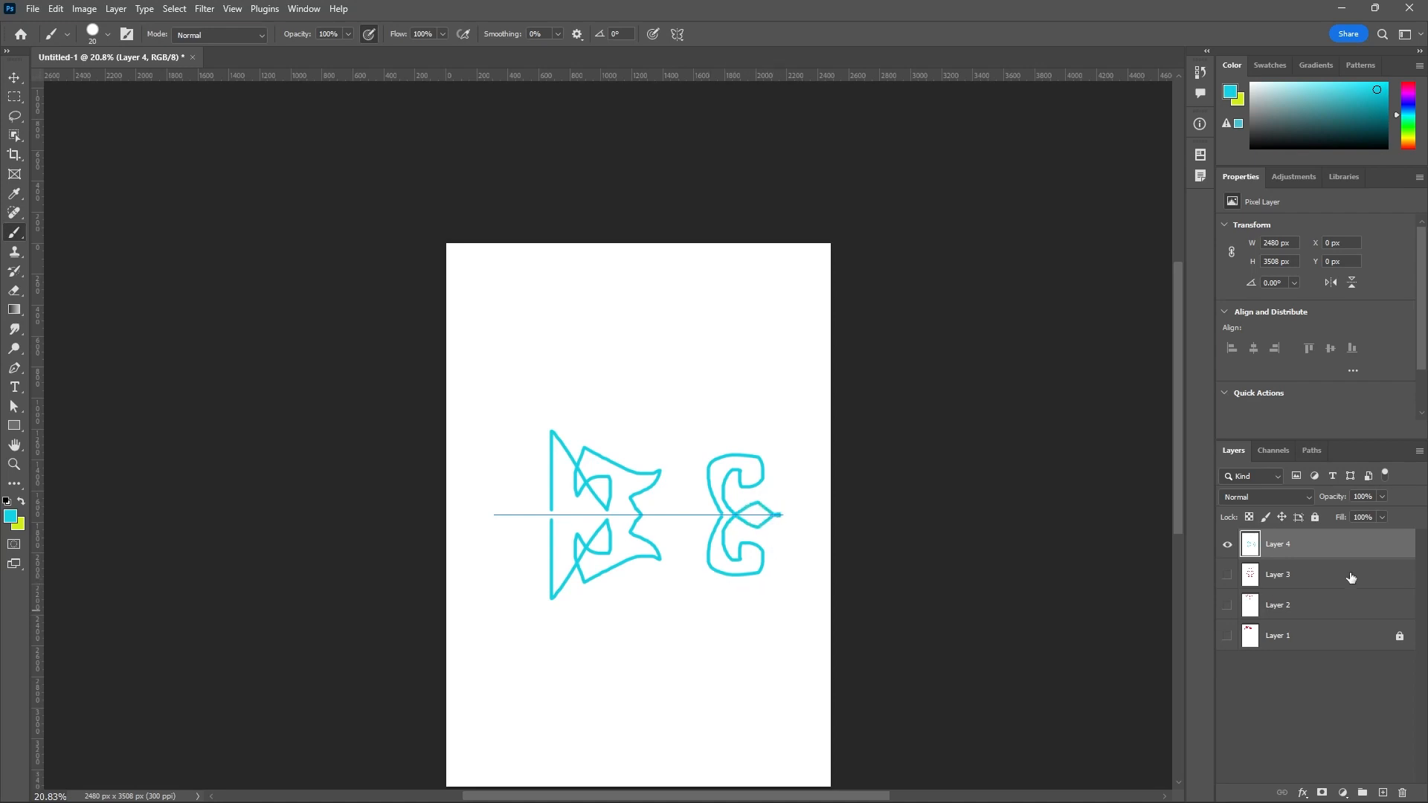
Add a new layer above Layer 4, change the foreground color to white and fill the layer with it.
{"action": "left_click", "coordinate": [1382, 793]}
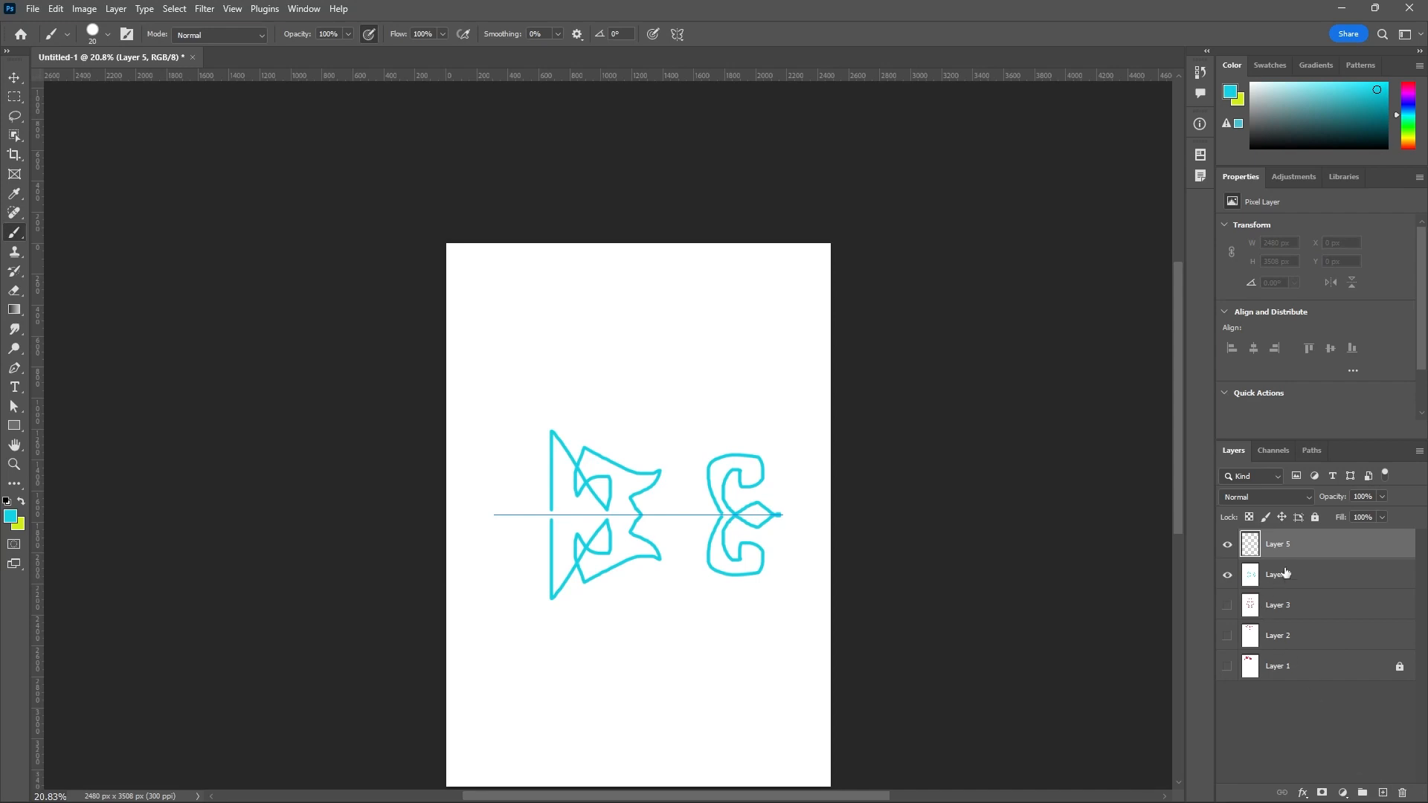
{"action": "left_click", "coordinate": [11, 517]}
{"action": "left_click_drag", "start_coordinate": [1042, 465], "coordinate": [1010, 378]}
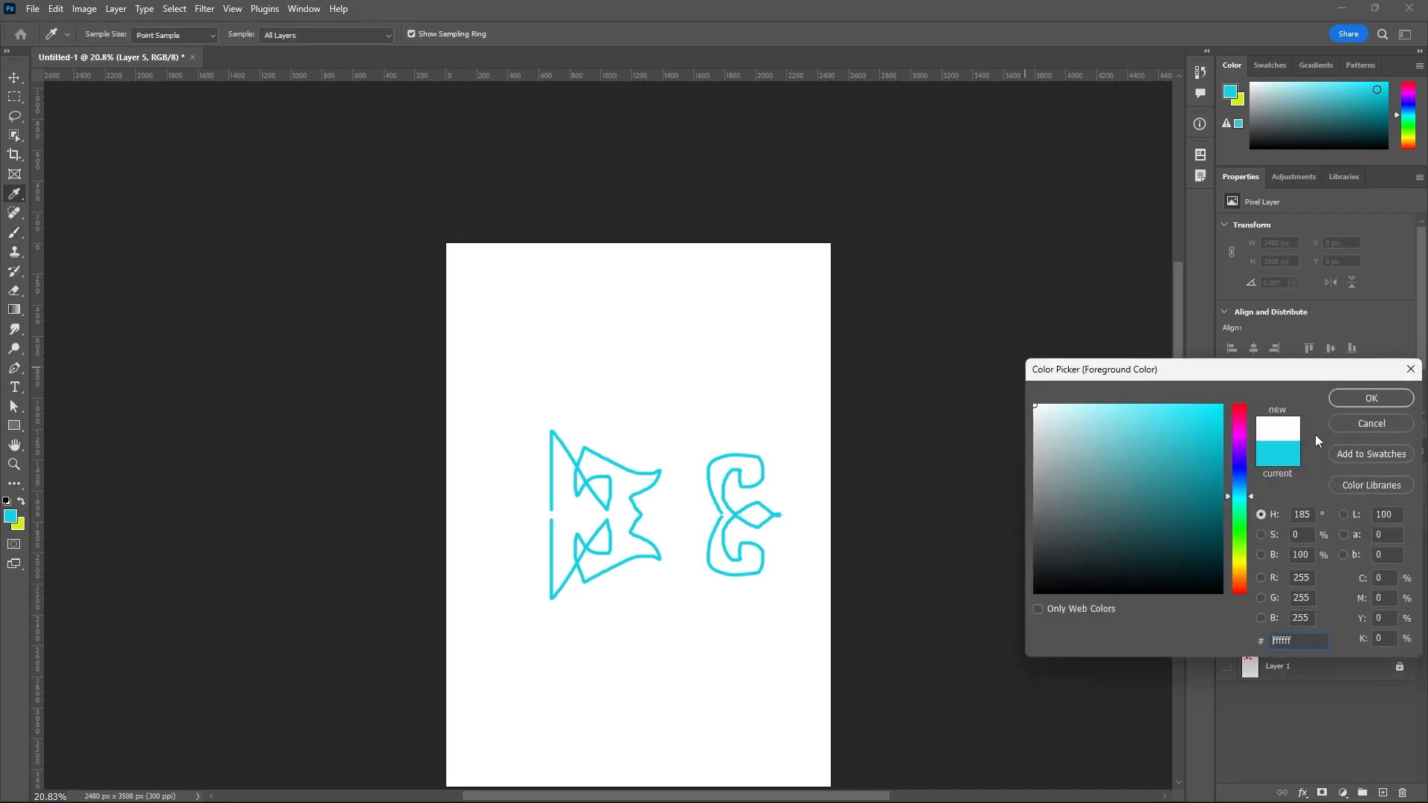
{"action": "left_click", "coordinate": [1385, 400]}
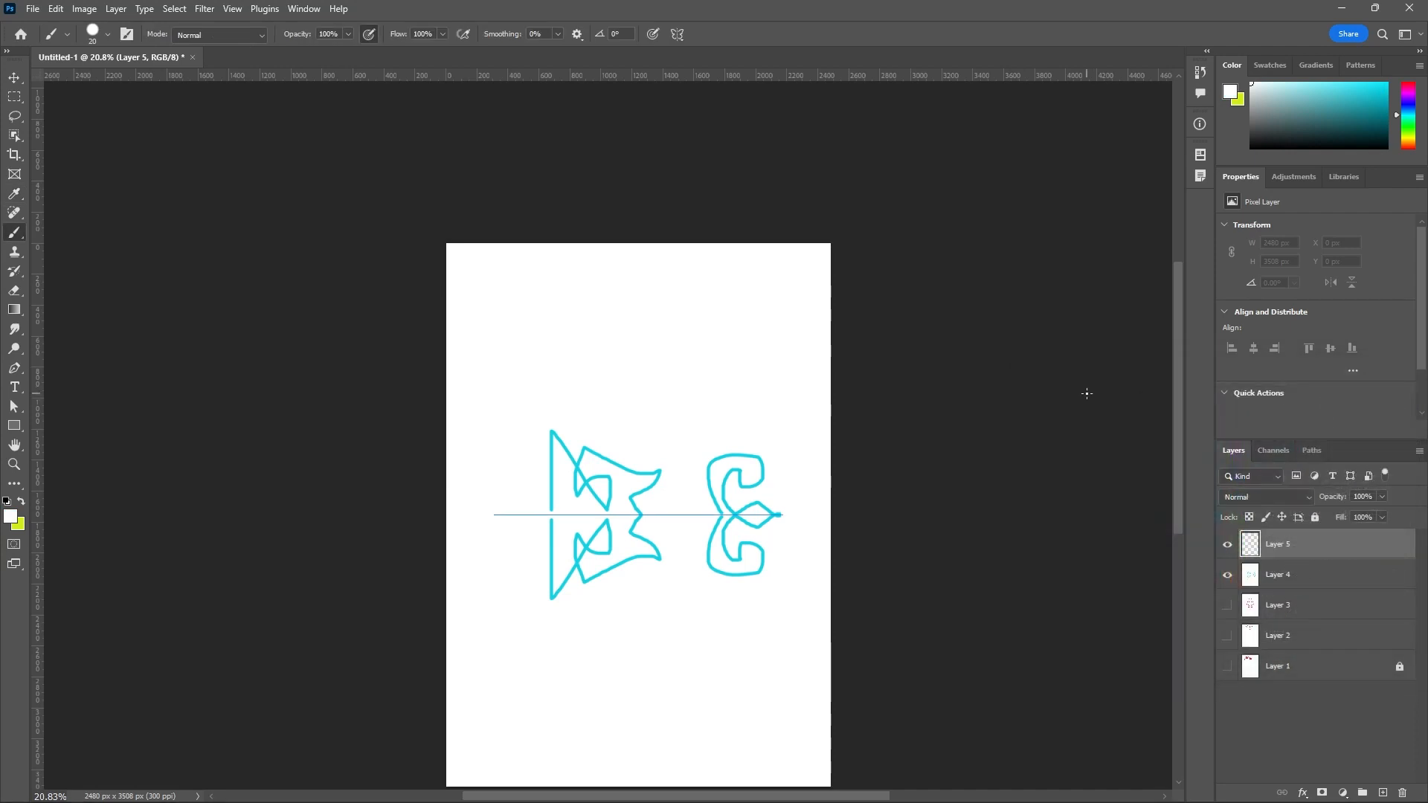
{"action": "key", "text": "alt+BackSpace"}
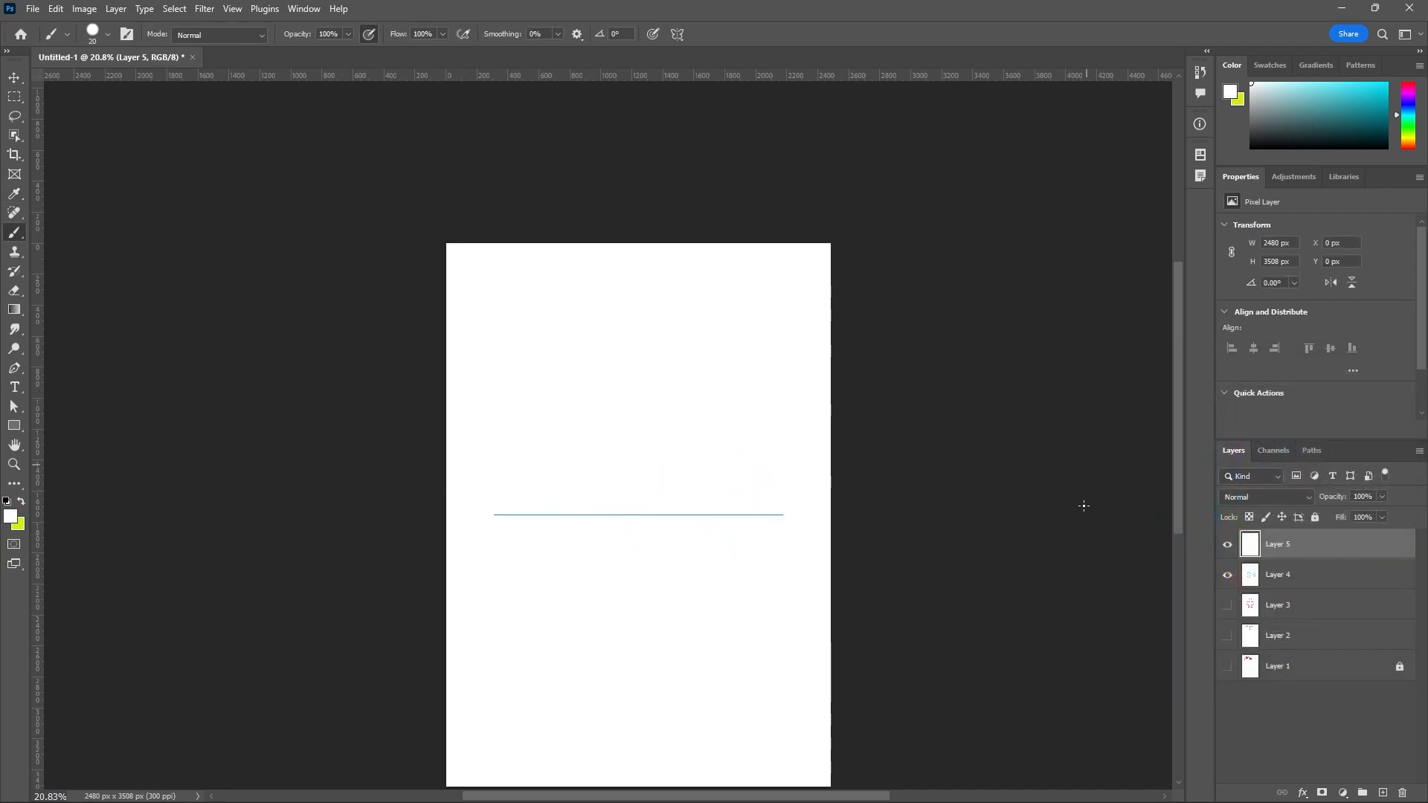
Switch the paint symmetry to Dual Axis and accept its axes centered on the canvas.
{"action": "left_click", "coordinate": [678, 34]}
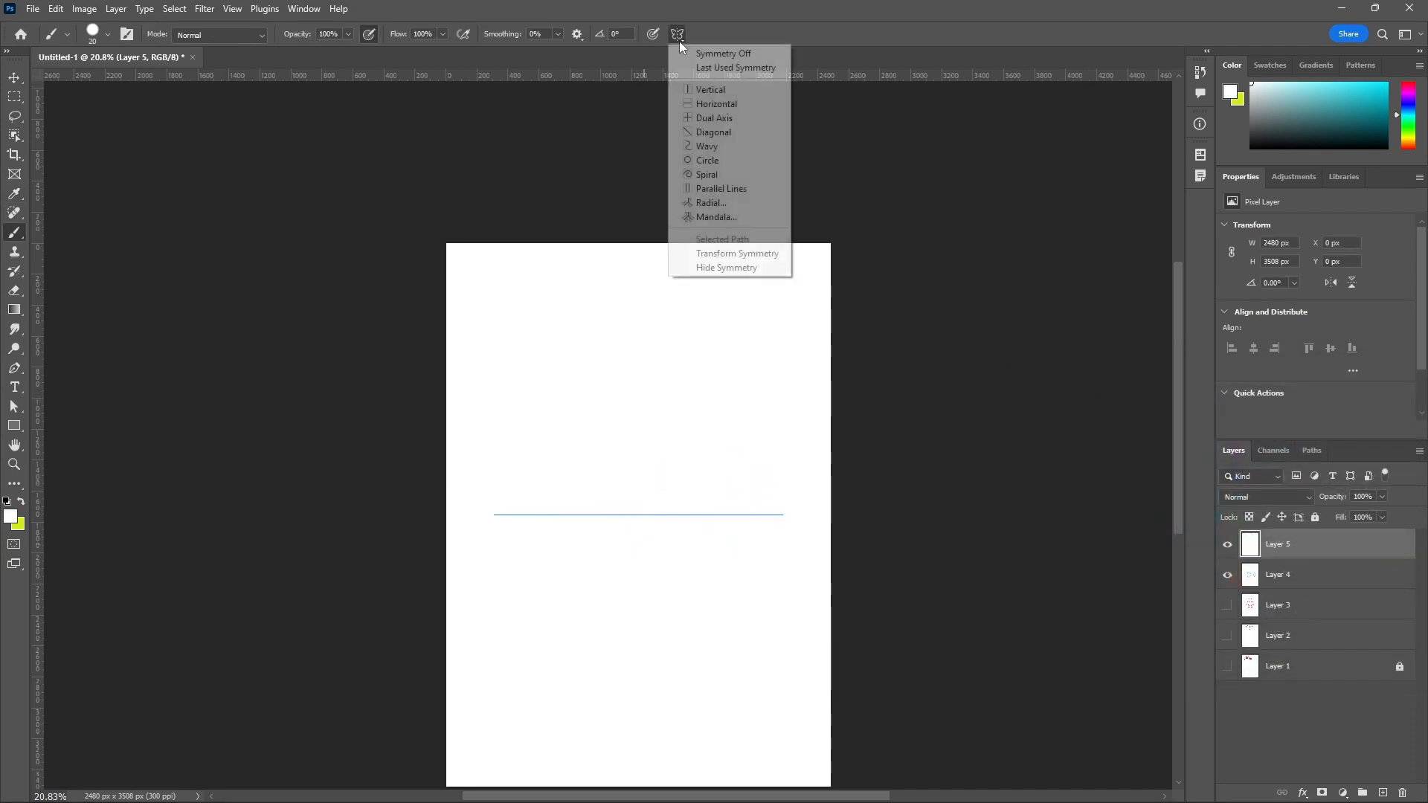
{"action": "left_click", "coordinate": [729, 121]}
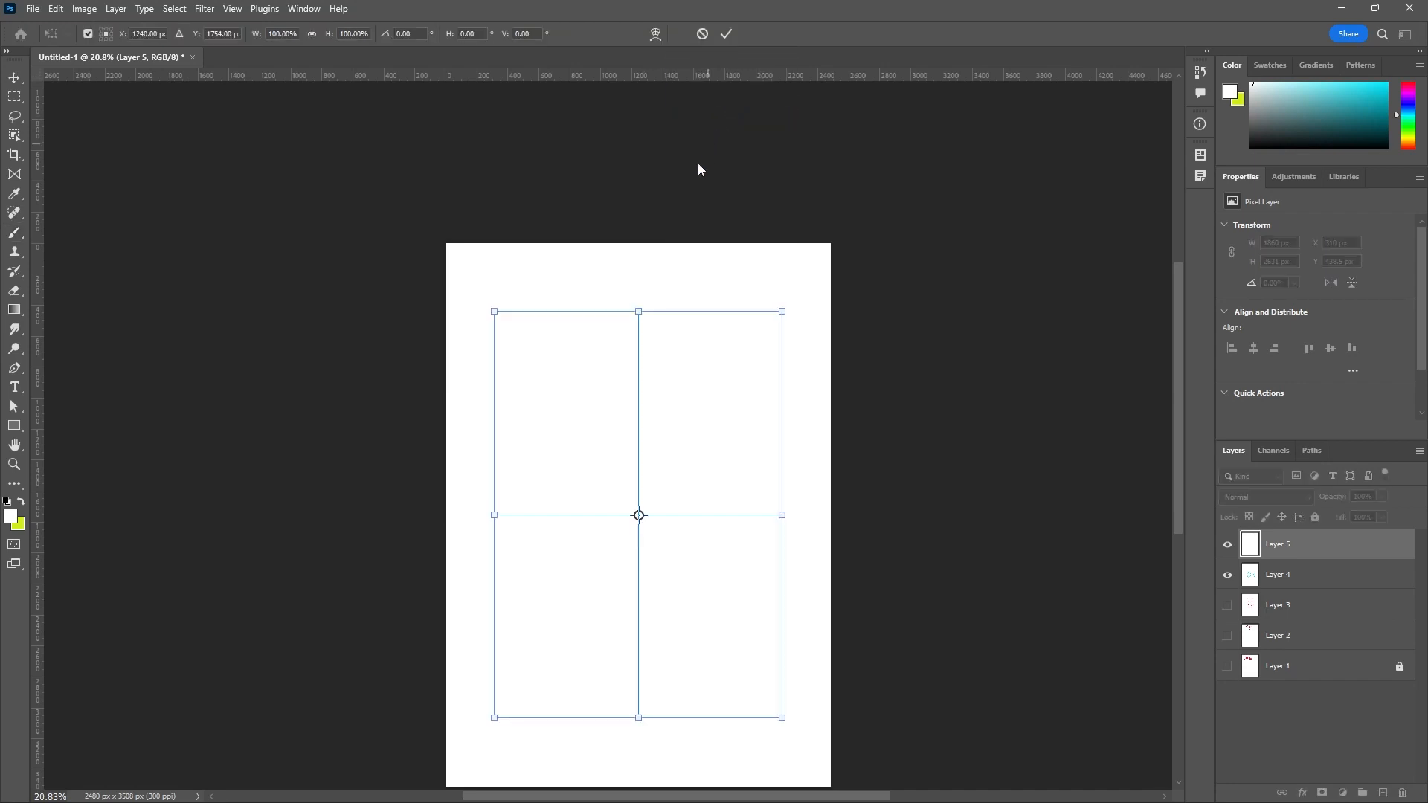
{"action": "left_click", "coordinate": [729, 38]}
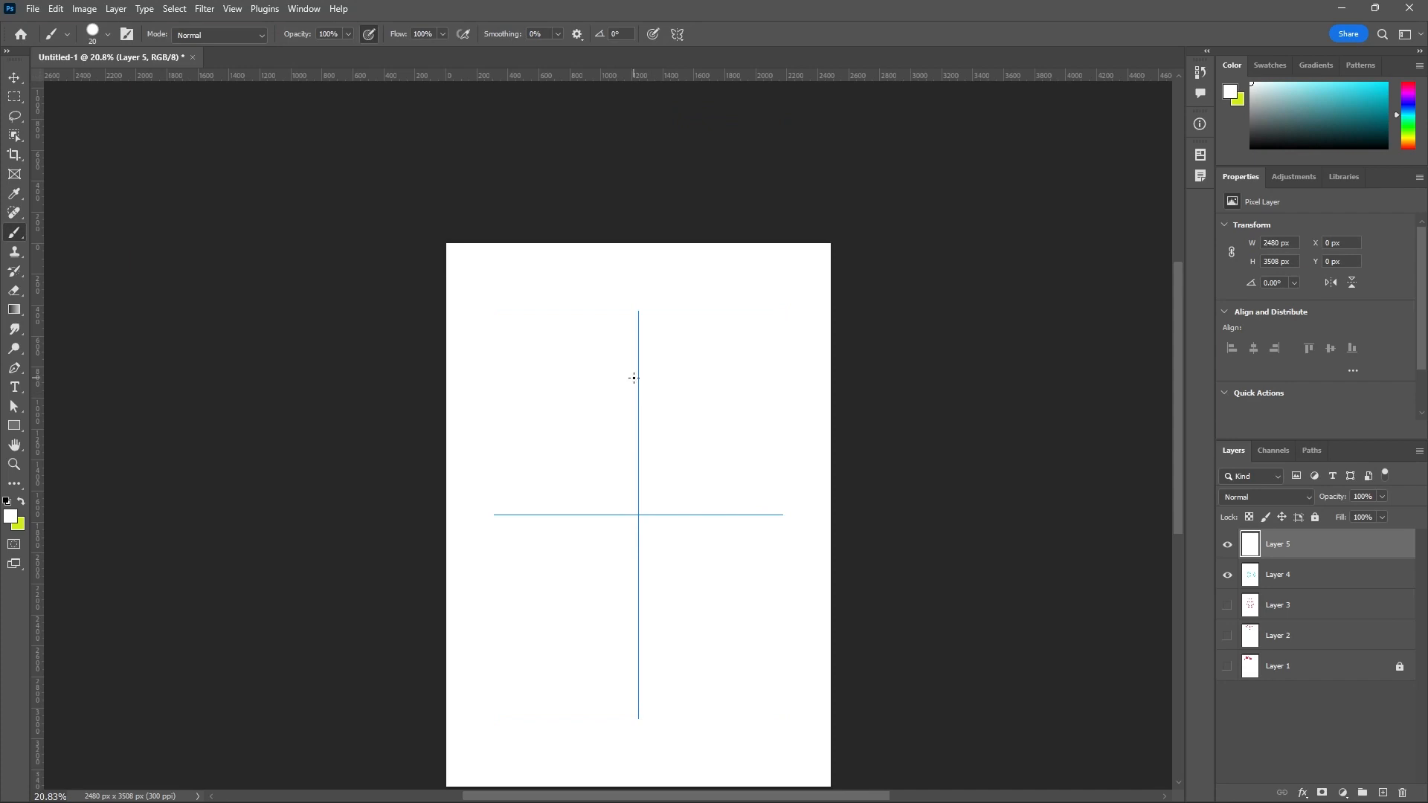
Change the foreground color to bright green 90f519.
{"action": "left_click", "coordinate": [11, 515]}
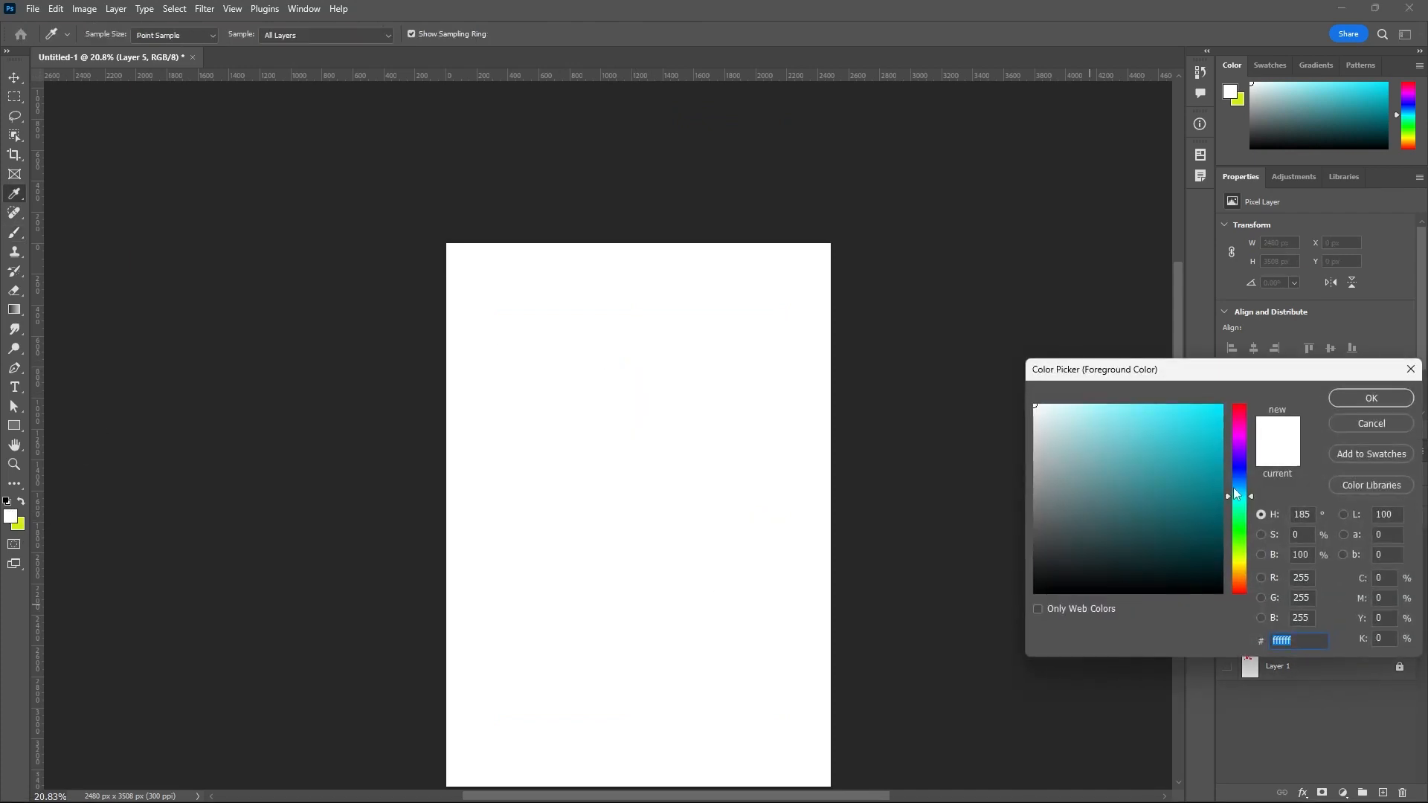
{"action": "left_click", "coordinate": [1239, 548]}
{"action": "left_click", "coordinate": [1203, 411]}
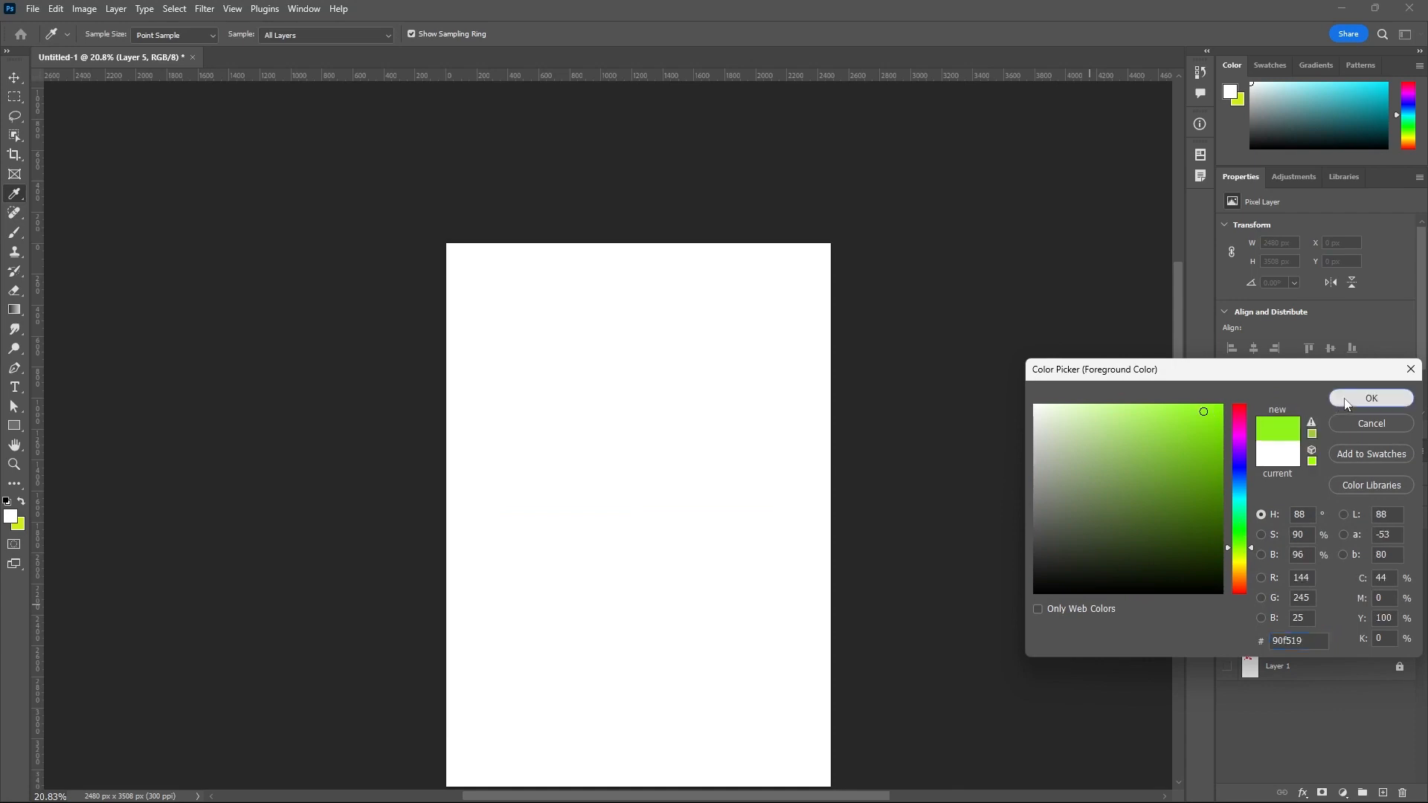
{"action": "left_click", "coordinate": [1371, 398]}
Paint a green zigzag leaf-like pattern around both symmetry axes, with small inner details and pointed tips beyond its ends.
{"action": "mouse_move", "coordinate": [639, 340]}
{"action": "left_mouse_down"}
{"action": "mouse_move", "coordinate": [558, 387]}
{"action": "mouse_move", "coordinate": [609, 423]}
{"action": "mouse_move", "coordinate": [603, 385]}
{"action": "mouse_move", "coordinate": [626, 427]}
{"action": "mouse_move", "coordinate": [564, 420]}
{"action": "mouse_move", "coordinate": [619, 455]}
{"action": "mouse_move", "coordinate": [546, 443]}
{"action": "mouse_move", "coordinate": [640, 486]}
{"action": "mouse_move", "coordinate": [541, 461]}
{"action": "mouse_move", "coordinate": [608, 504]}
{"action": "mouse_move", "coordinate": [539, 491]}
{"action": "mouse_move", "coordinate": [596, 510]}
{"action": "left_mouse_up"}
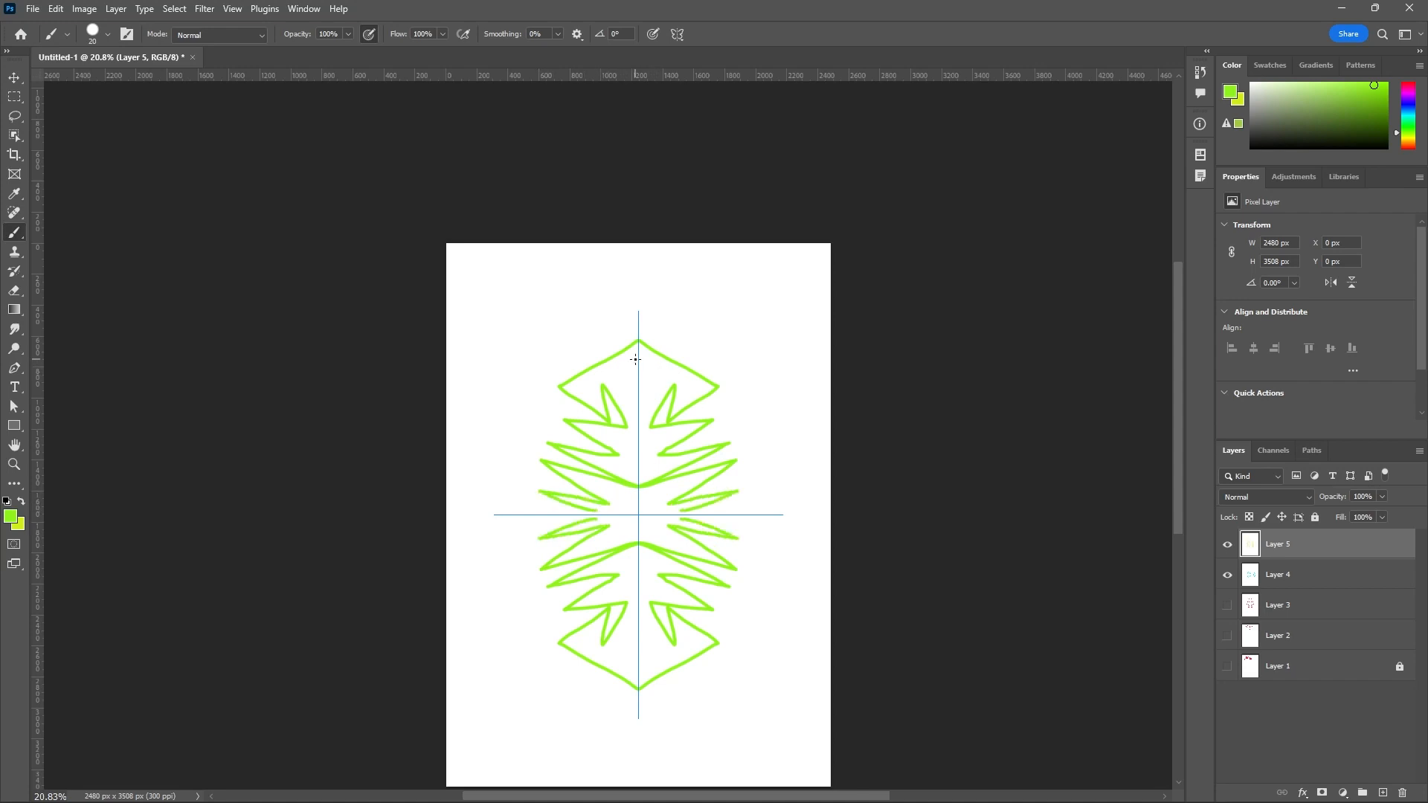
{"action": "mouse_move", "coordinate": [638, 360]}
{"action": "left_mouse_down"}
{"action": "mouse_move", "coordinate": [612, 367]}
{"action": "mouse_move", "coordinate": [637, 379]}
{"action": "mouse_move", "coordinate": [624, 374]}
{"action": "mouse_move", "coordinate": [641, 444]}
{"action": "mouse_move", "coordinate": [625, 439]}
{"action": "mouse_move", "coordinate": [646, 461]}
{"action": "mouse_move", "coordinate": [637, 514]}
{"action": "left_mouse_up"}
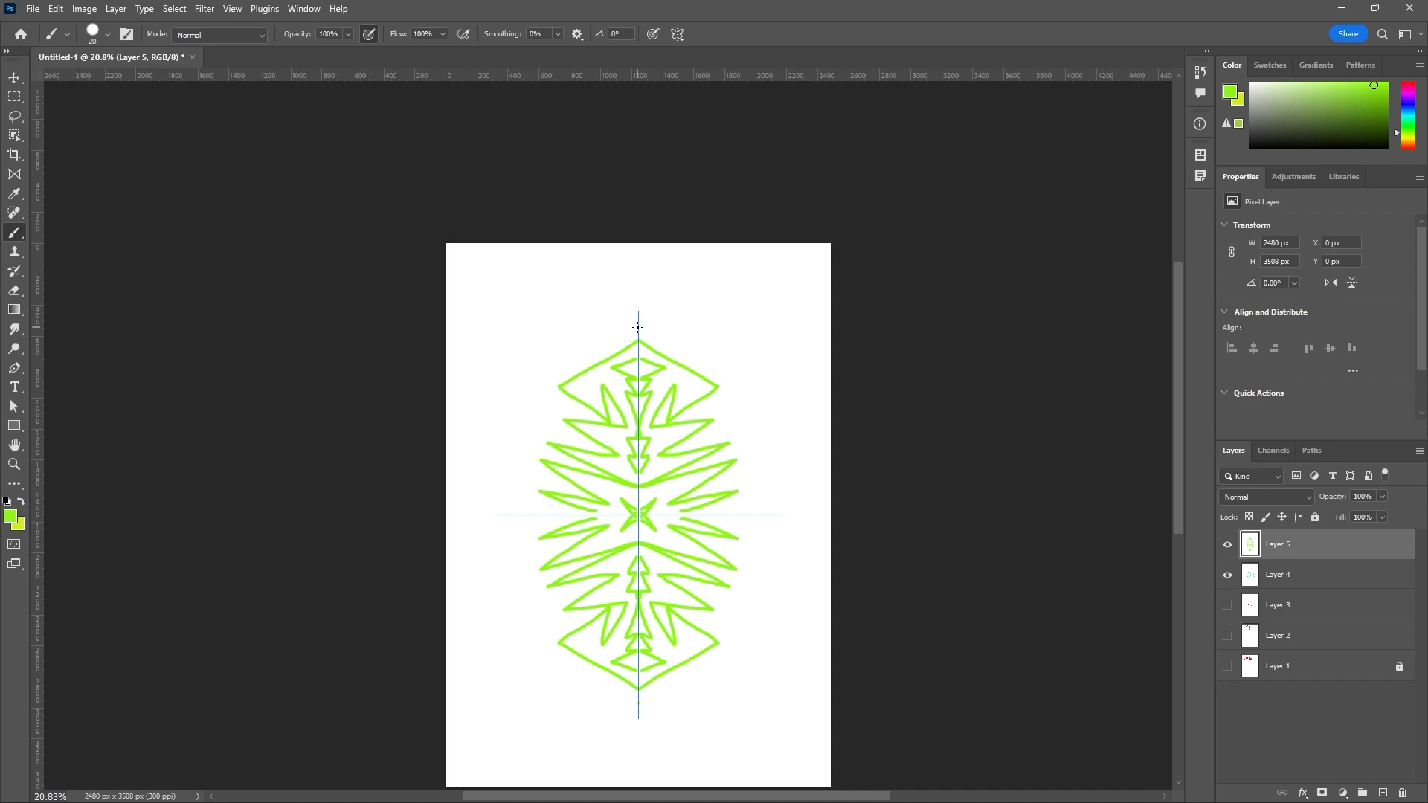
{"action": "mouse_move", "coordinate": [637, 327]}
{"action": "left_mouse_down"}
{"action": "mouse_move", "coordinate": [592, 286]}
{"action": "mouse_move", "coordinate": [634, 310]}
{"action": "mouse_move", "coordinate": [639, 294]}
{"action": "left_mouse_up"}
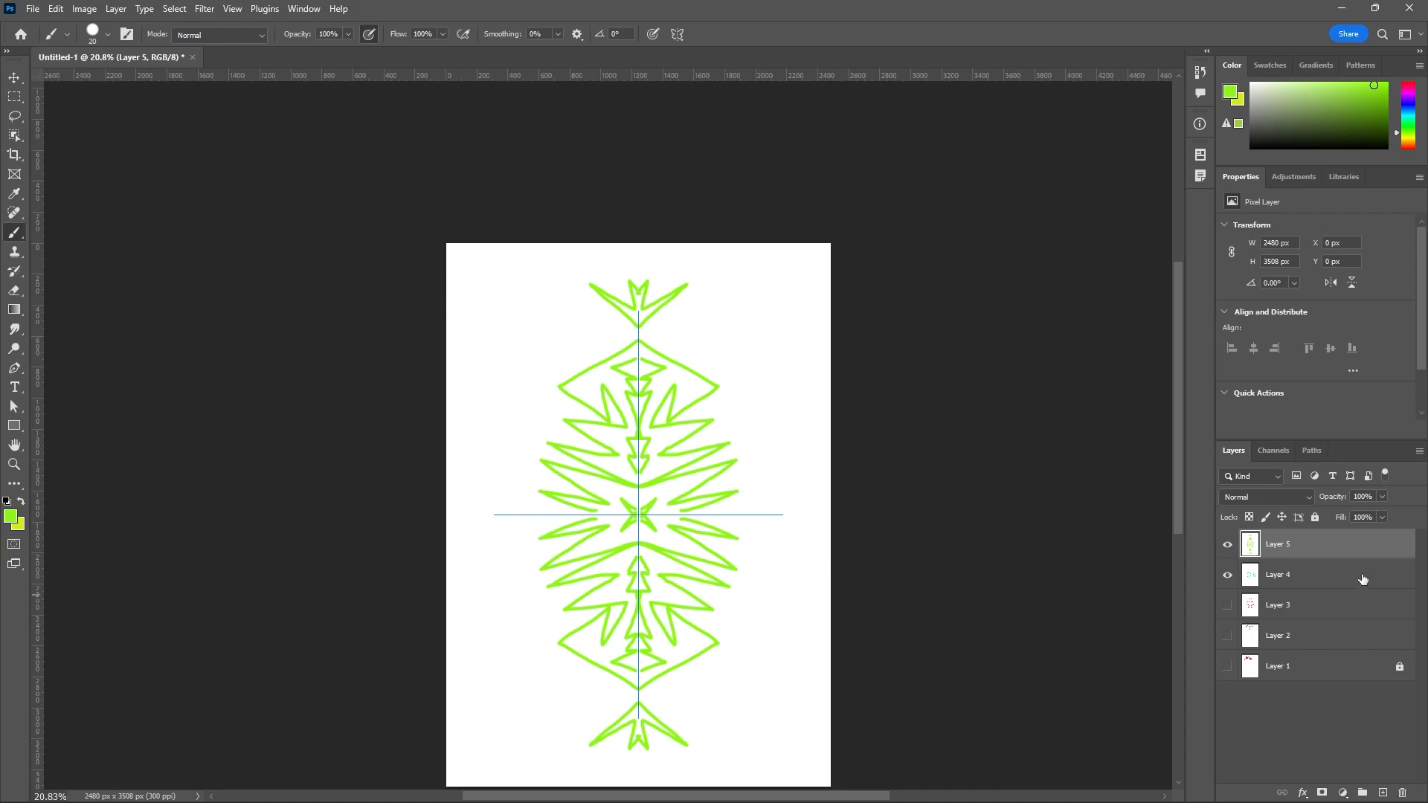
Add a new layer above Layer 5, change the foreground color to white and fill the layer with it.
{"action": "left_click", "coordinate": [1382, 792]}
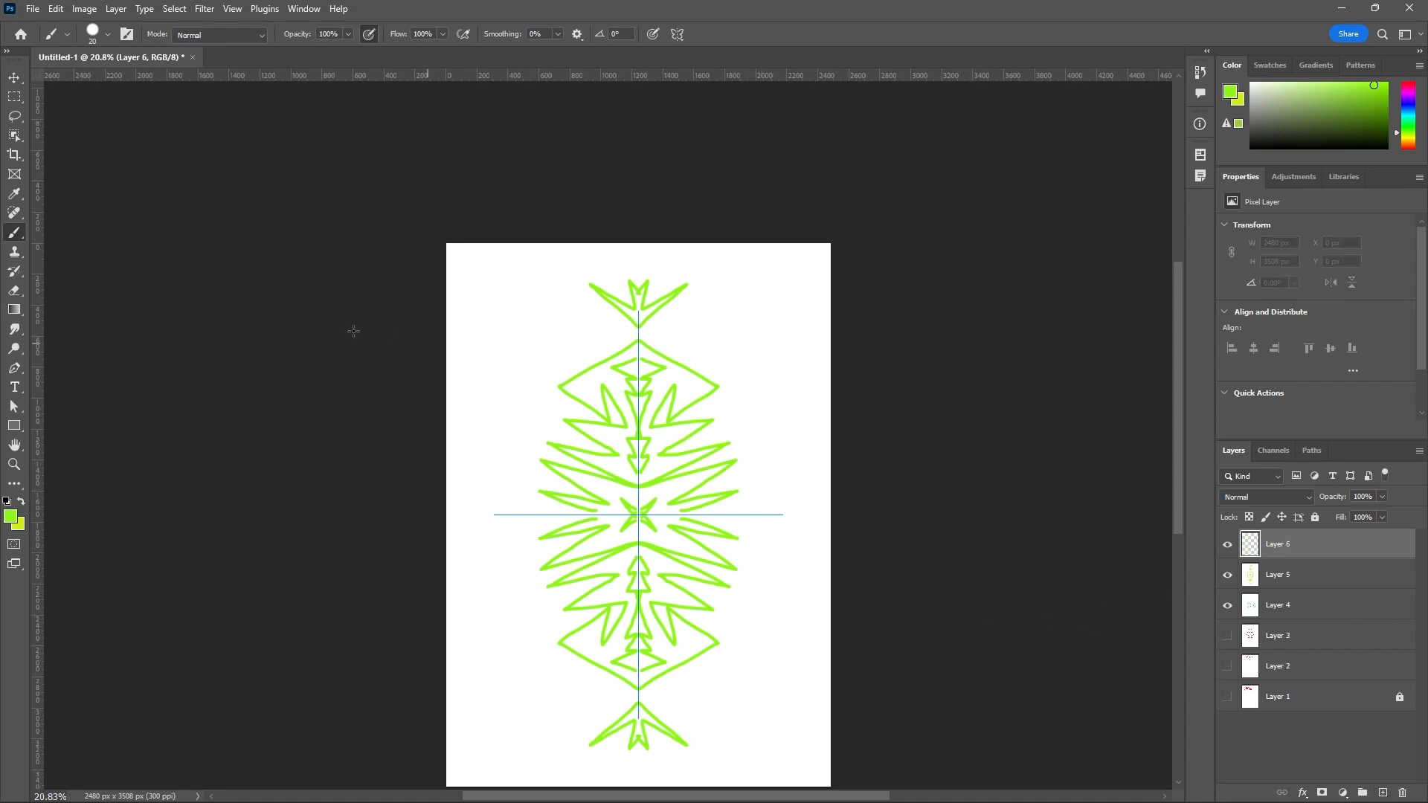
{"action": "left_click", "coordinate": [13, 523]}
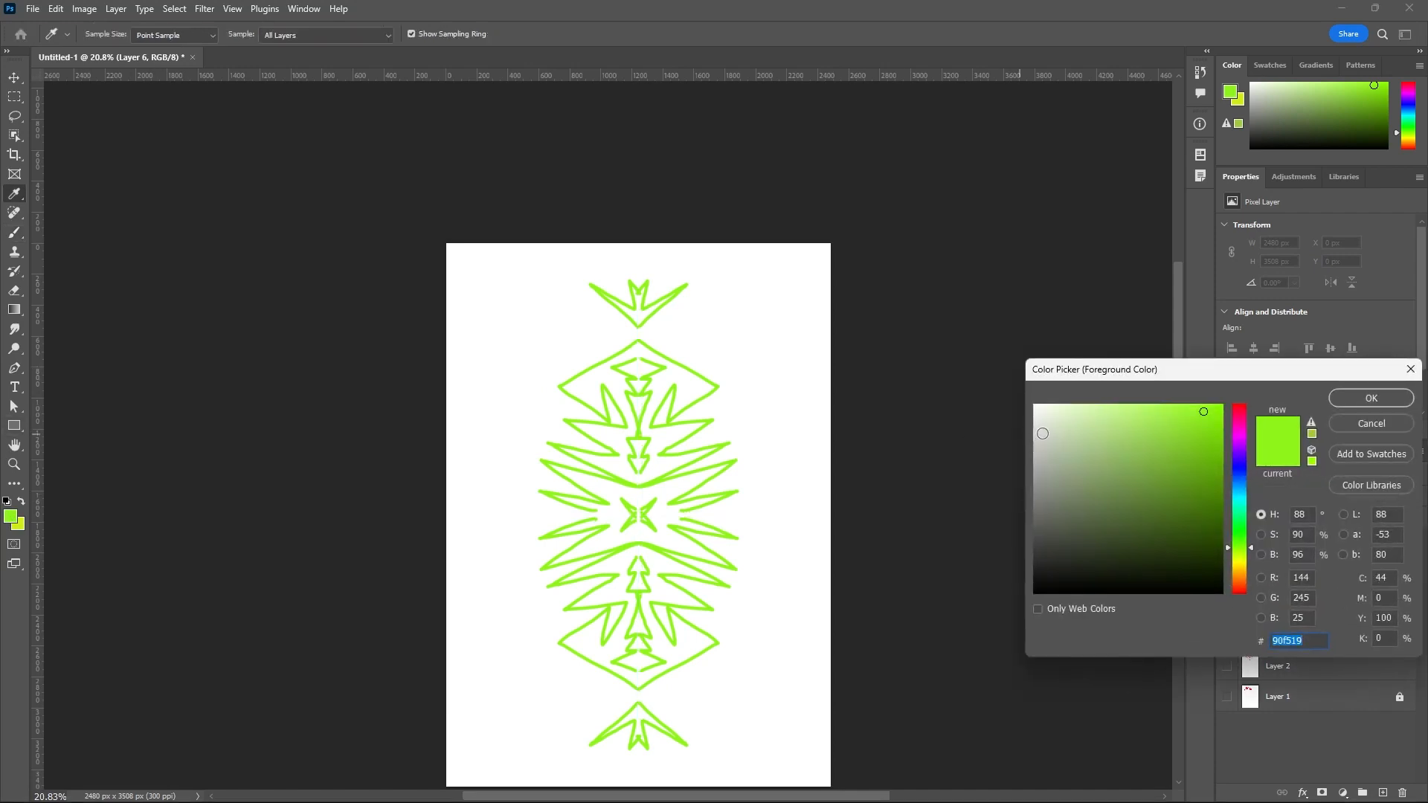
{"action": "left_click_drag", "start_coordinate": [1036, 430], "coordinate": [1014, 390]}
{"action": "left_click", "coordinate": [1376, 397]}
{"action": "key", "text": "b"}
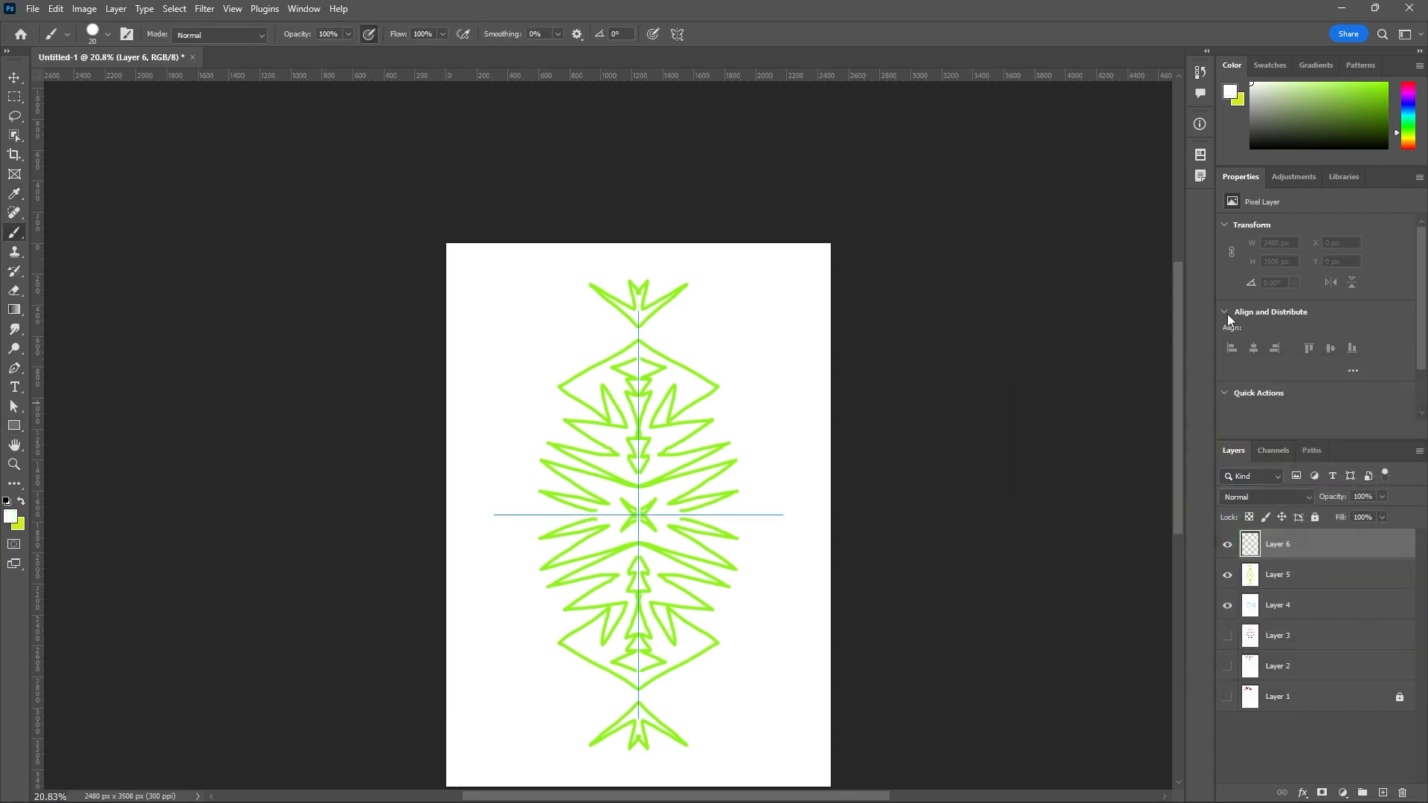
{"action": "key", "text": "alt+BackSpace"}
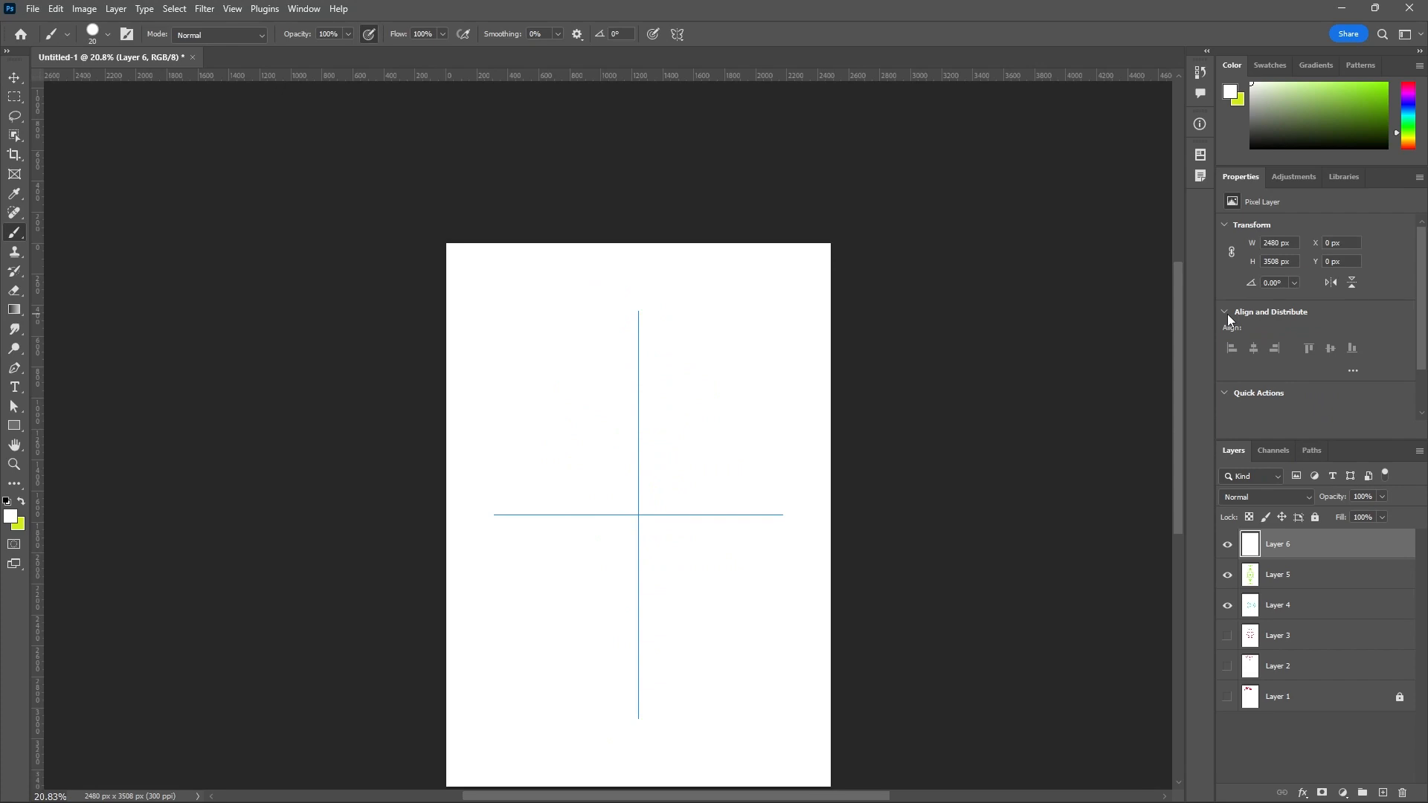
Switch the paint symmetry to Diagonal and accept its default axis across the canvas.
{"action": "left_click", "coordinate": [682, 37]}
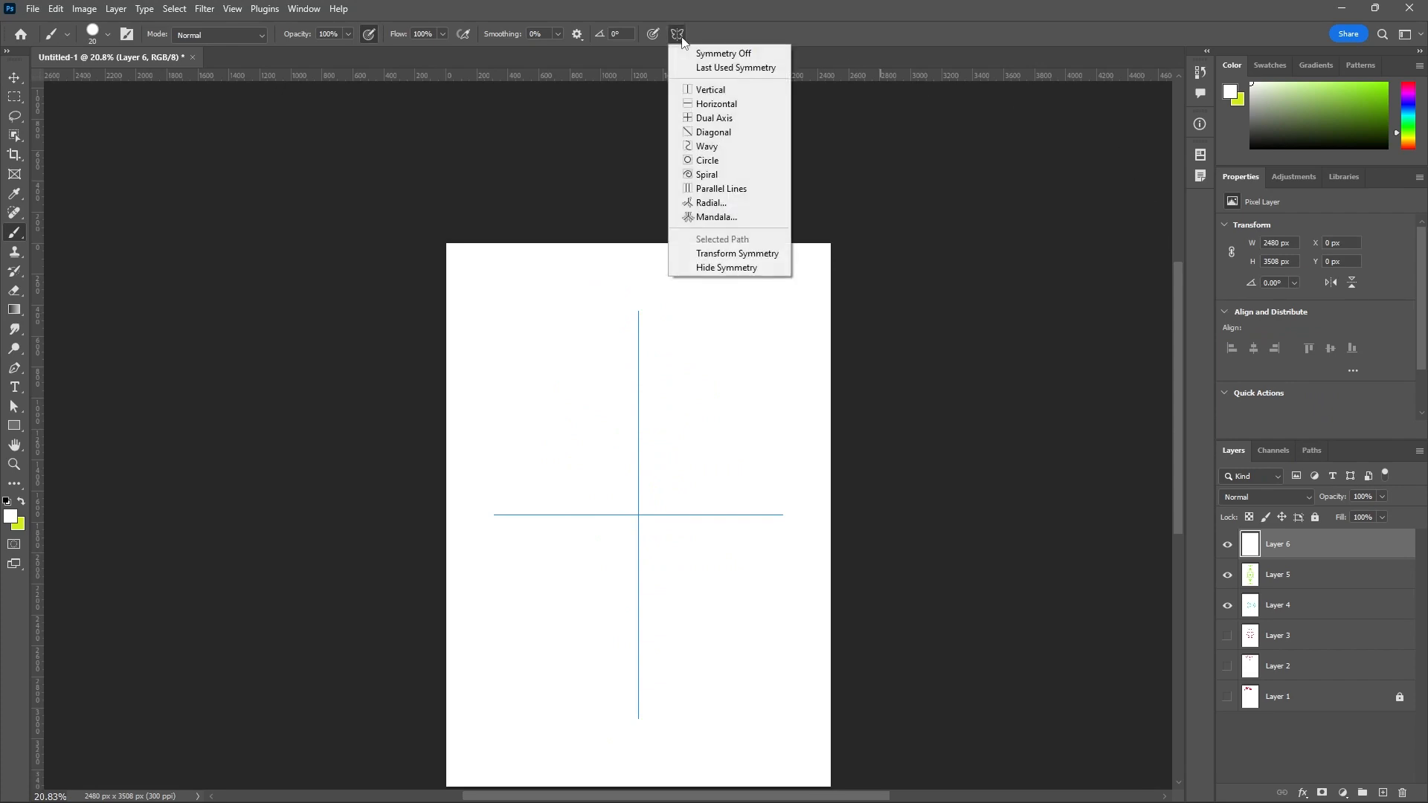
{"action": "left_click", "coordinate": [748, 133]}
{"action": "left_click", "coordinate": [727, 35]}
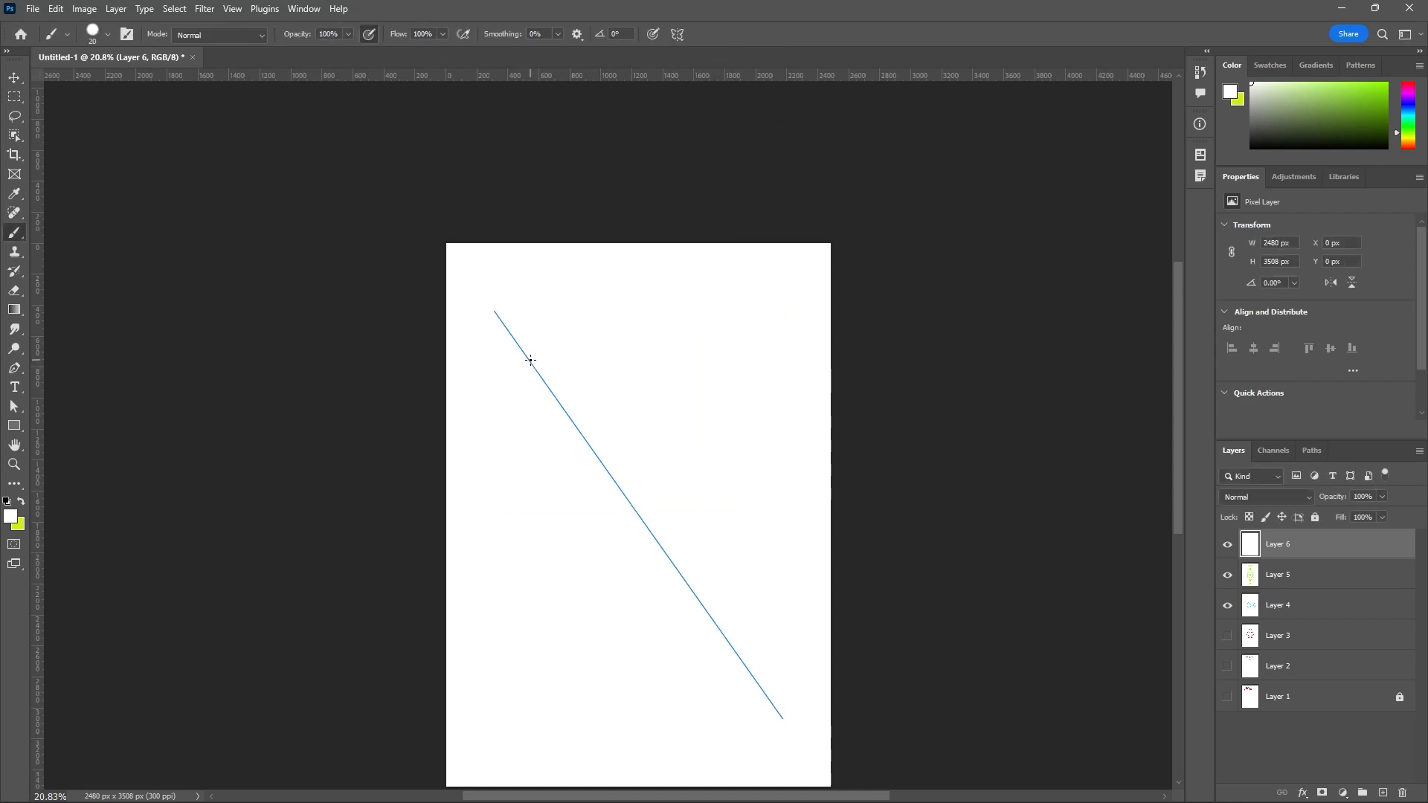
Change the foreground color to orange f67207.
{"action": "left_click", "coordinate": [11, 517]}
{"action": "left_click", "coordinate": [1239, 579]}
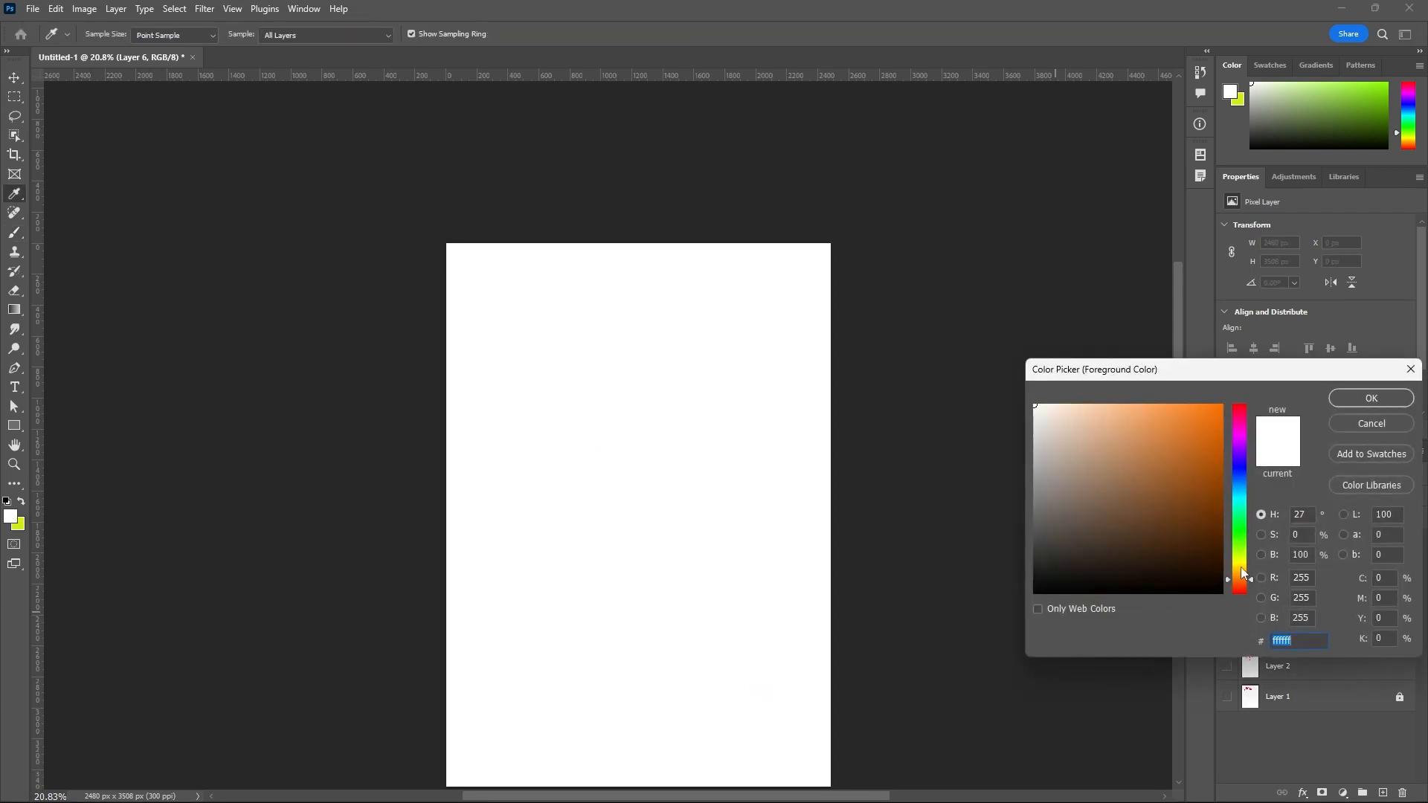
{"action": "left_click", "coordinate": [1217, 411]}
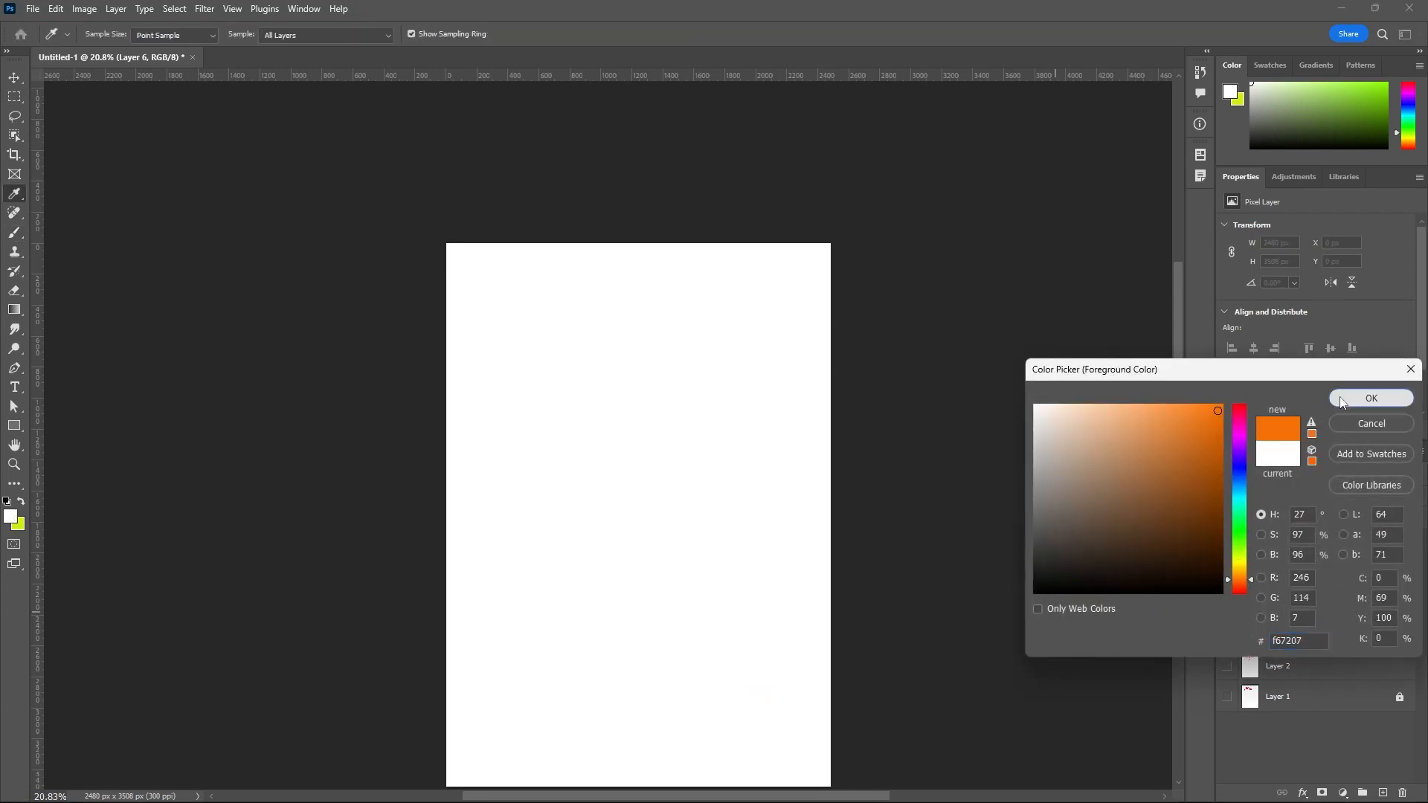
{"action": "left_click", "coordinate": [1371, 398]}
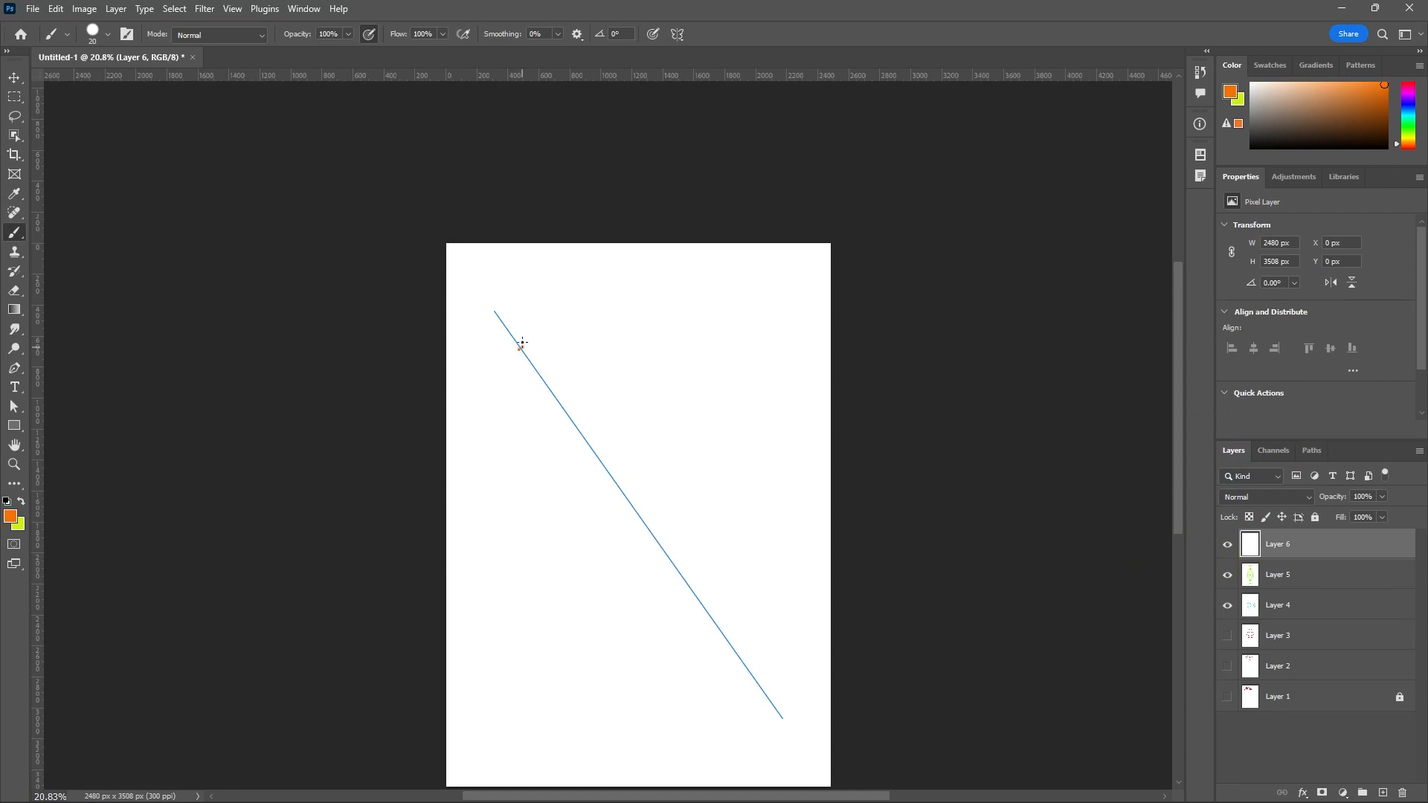
Paint an orange ornamental outline with curved, horn-like shapes along the full length of the diagonal symmetry axis.
{"action": "mouse_move", "coordinate": [522, 343]}
{"action": "left_mouse_down"}
{"action": "mouse_move", "coordinate": [554, 275]}
{"action": "mouse_move", "coordinate": [558, 319]}
{"action": "mouse_move", "coordinate": [532, 335]}
{"action": "mouse_move", "coordinate": [530, 360]}
{"action": "left_mouse_up"}
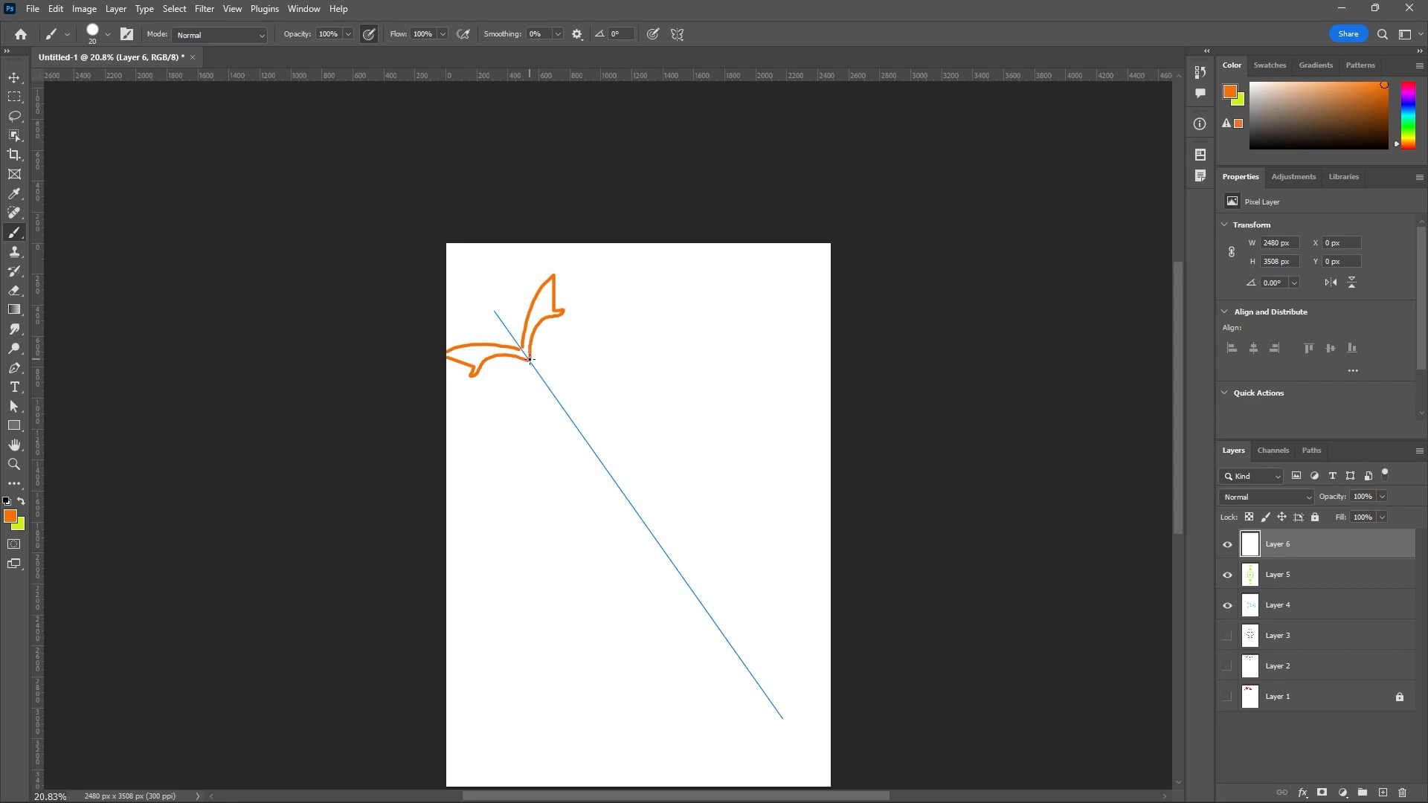
{"action": "mouse_move", "coordinate": [540, 364]}
{"action": "left_mouse_down"}
{"action": "mouse_move", "coordinate": [606, 326]}
{"action": "mouse_move", "coordinate": [638, 342]}
{"action": "mouse_move", "coordinate": [635, 365]}
{"action": "mouse_move", "coordinate": [621, 352]}
{"action": "mouse_move", "coordinate": [593, 372]}
{"action": "mouse_move", "coordinate": [587, 418]}
{"action": "mouse_move", "coordinate": [633, 425]}
{"action": "mouse_move", "coordinate": [645, 529]}
{"action": "mouse_move", "coordinate": [776, 735]}
{"action": "left_mouse_up"}
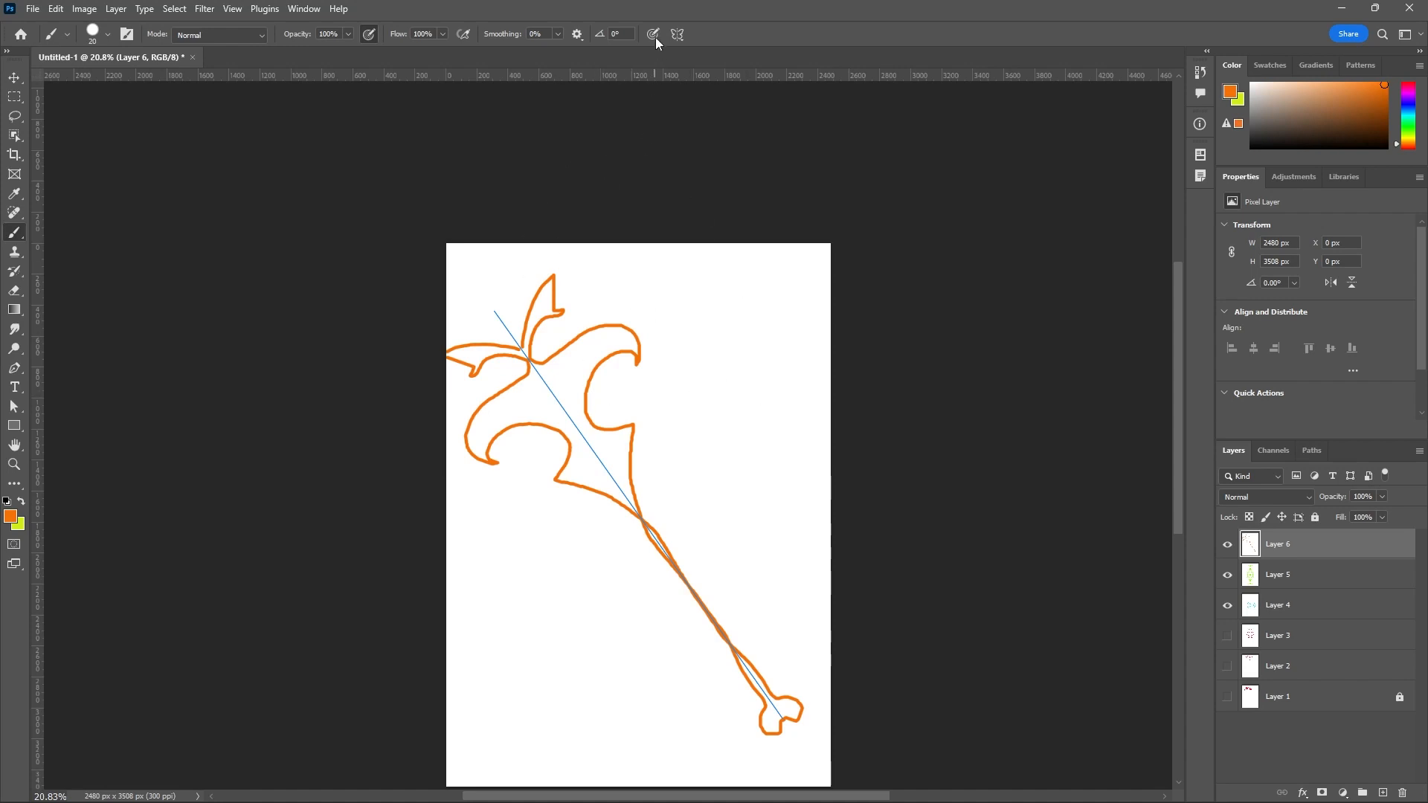
{"action": "left_click", "coordinate": [676, 35]}
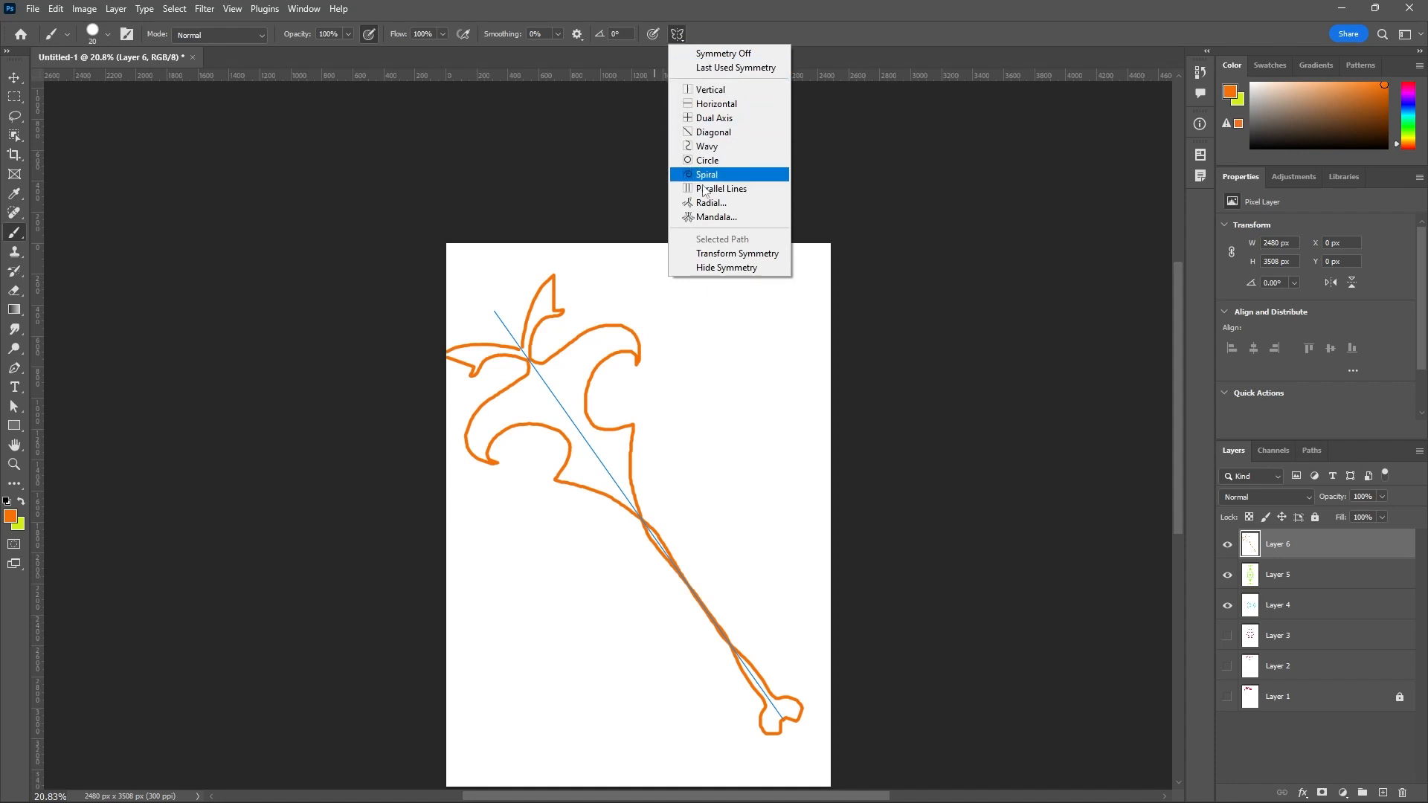
{"action": "left_click", "coordinate": [1320, 548]}
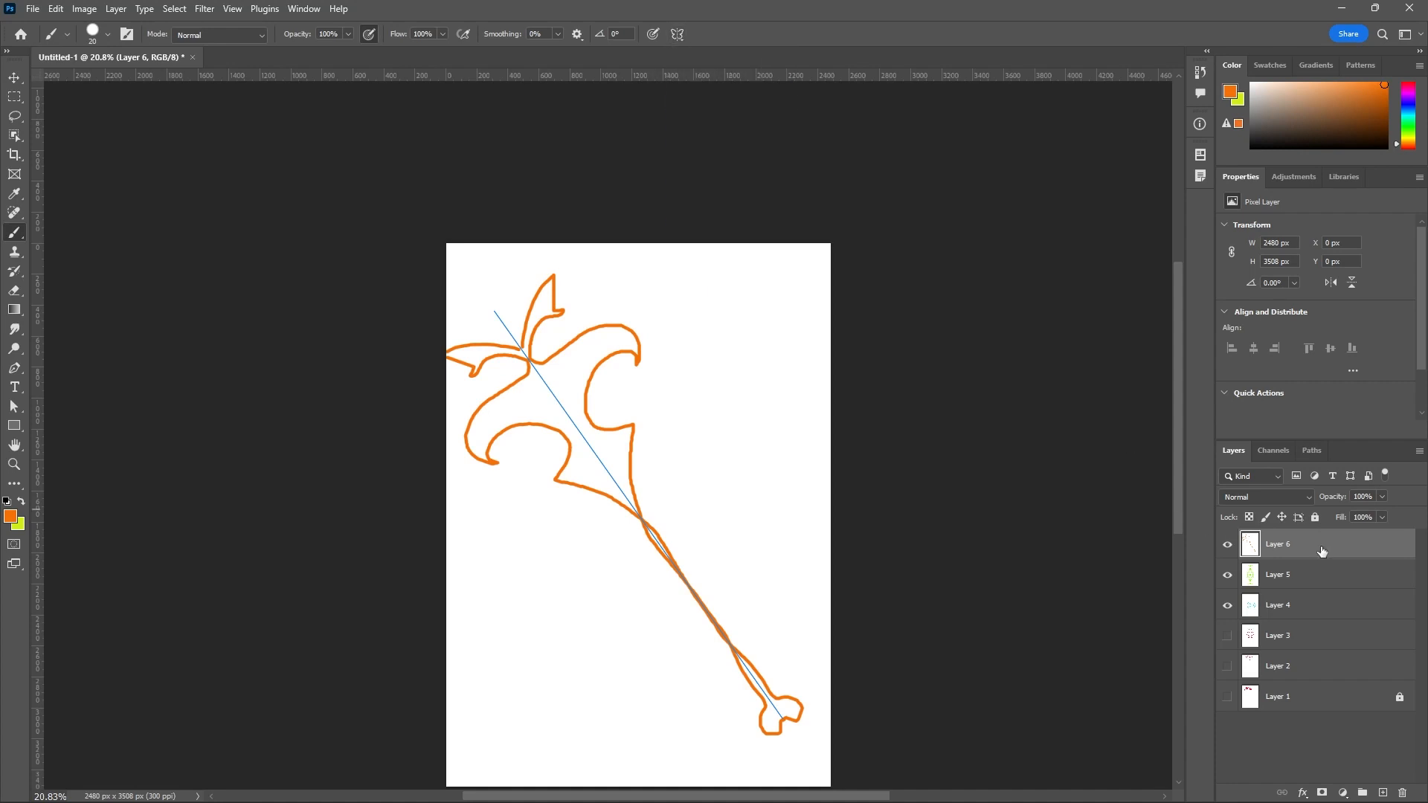
Add a new layer above Layer 6, change the foreground color to white and fill the layer with it.
{"action": "left_click", "coordinate": [1382, 792]}
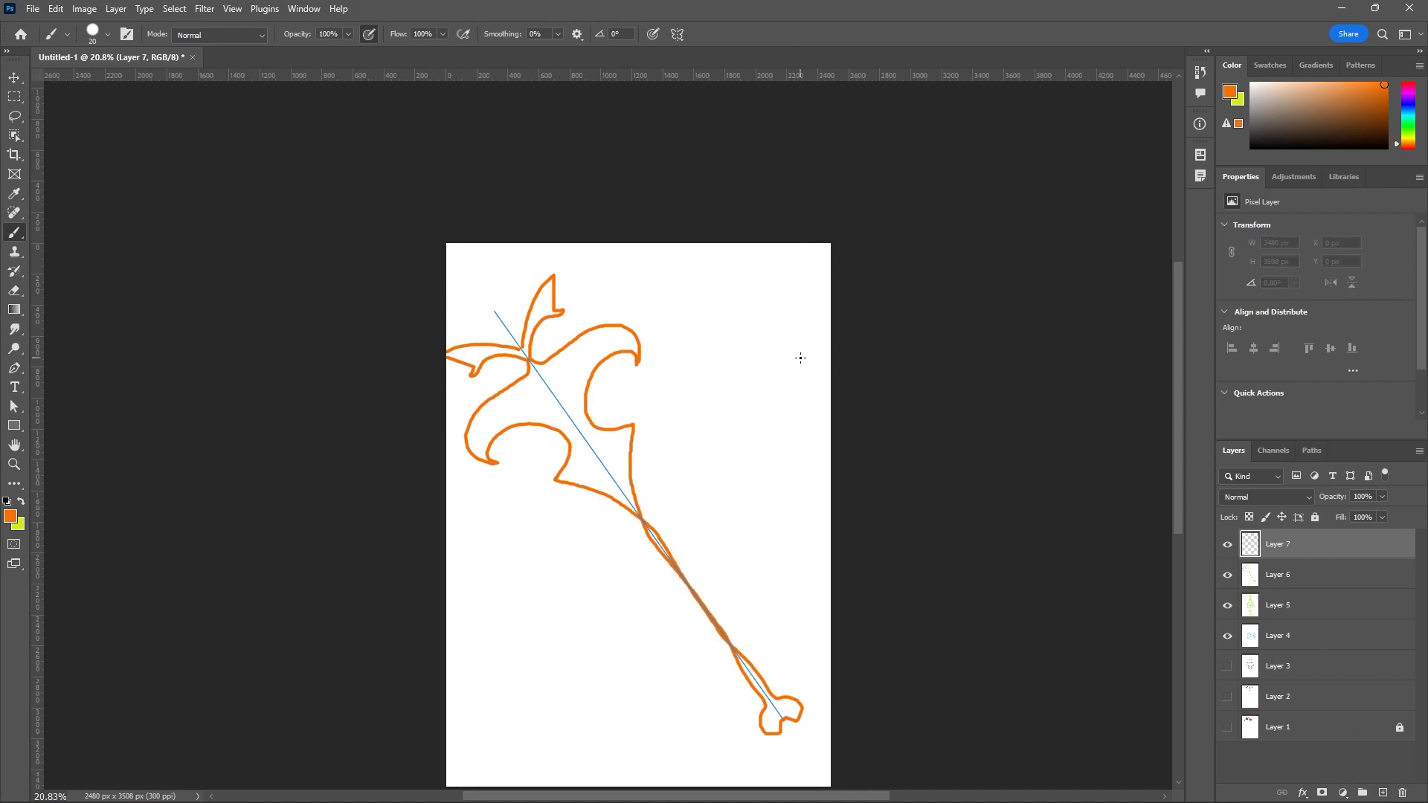
{"action": "left_click", "coordinate": [11, 516]}
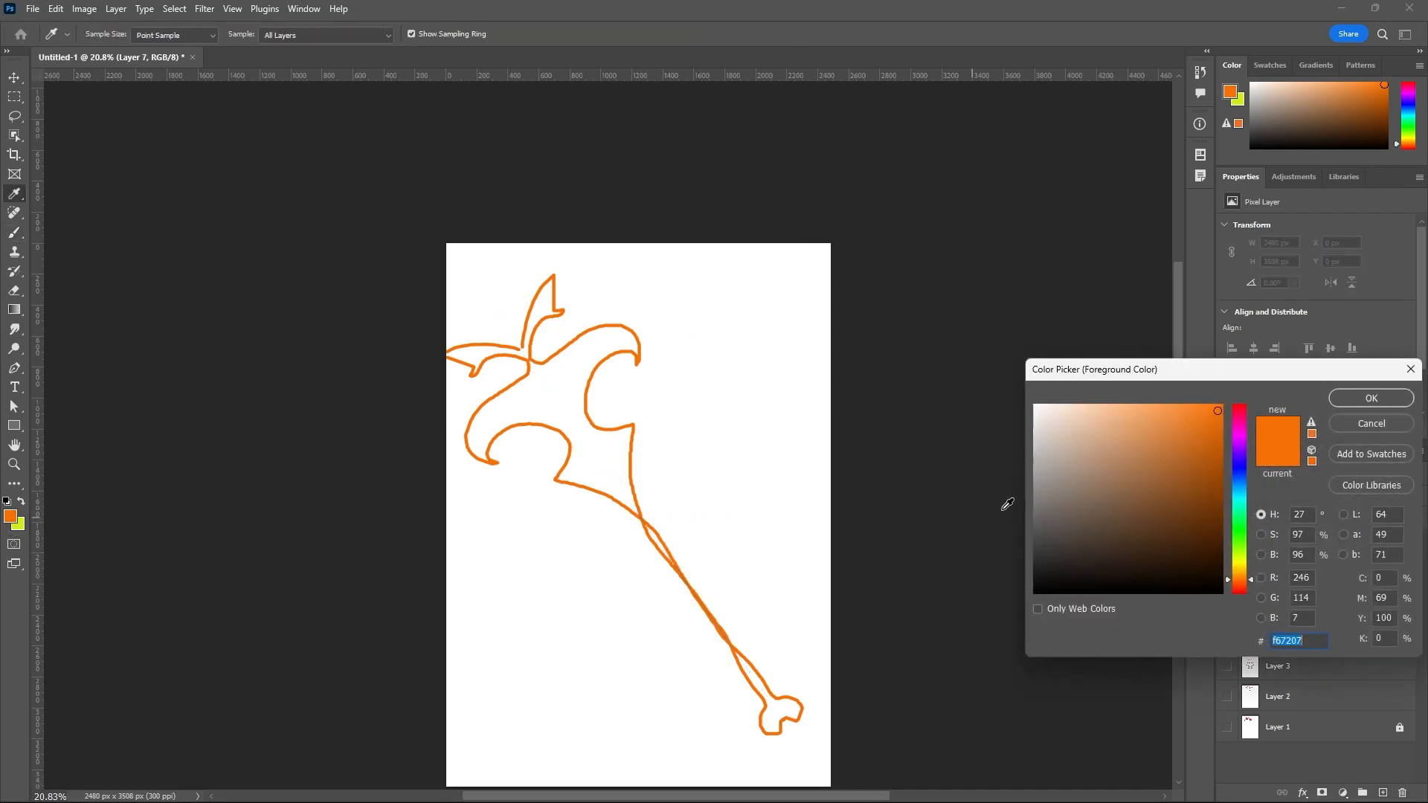
{"action": "left_click", "coordinate": [1067, 457]}
{"action": "left_click_drag", "start_coordinate": [1066, 456], "coordinate": [1023, 394]}
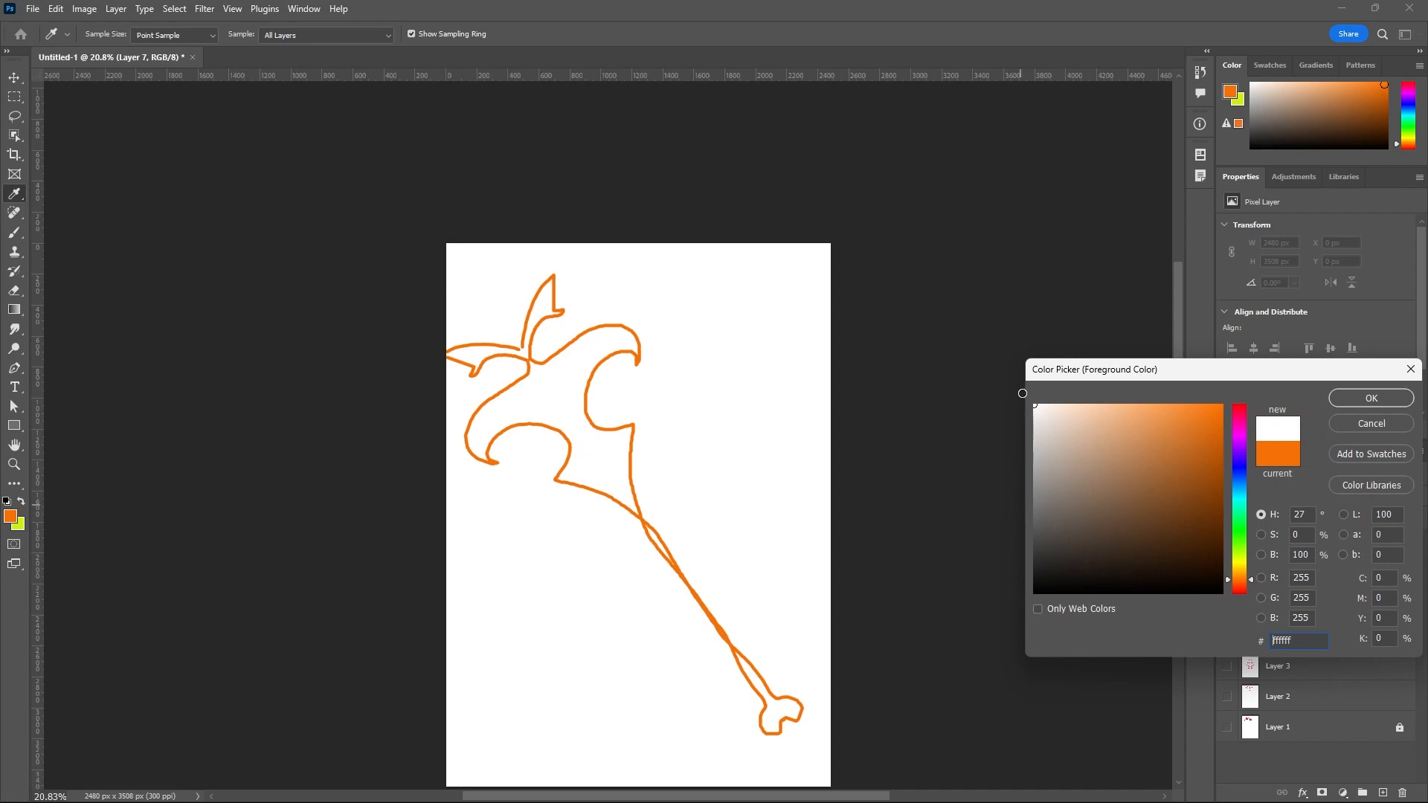
{"action": "left_click", "coordinate": [1371, 398]}
{"action": "key", "text": "b"}
{"action": "key", "text": "alt+BackSpace"}
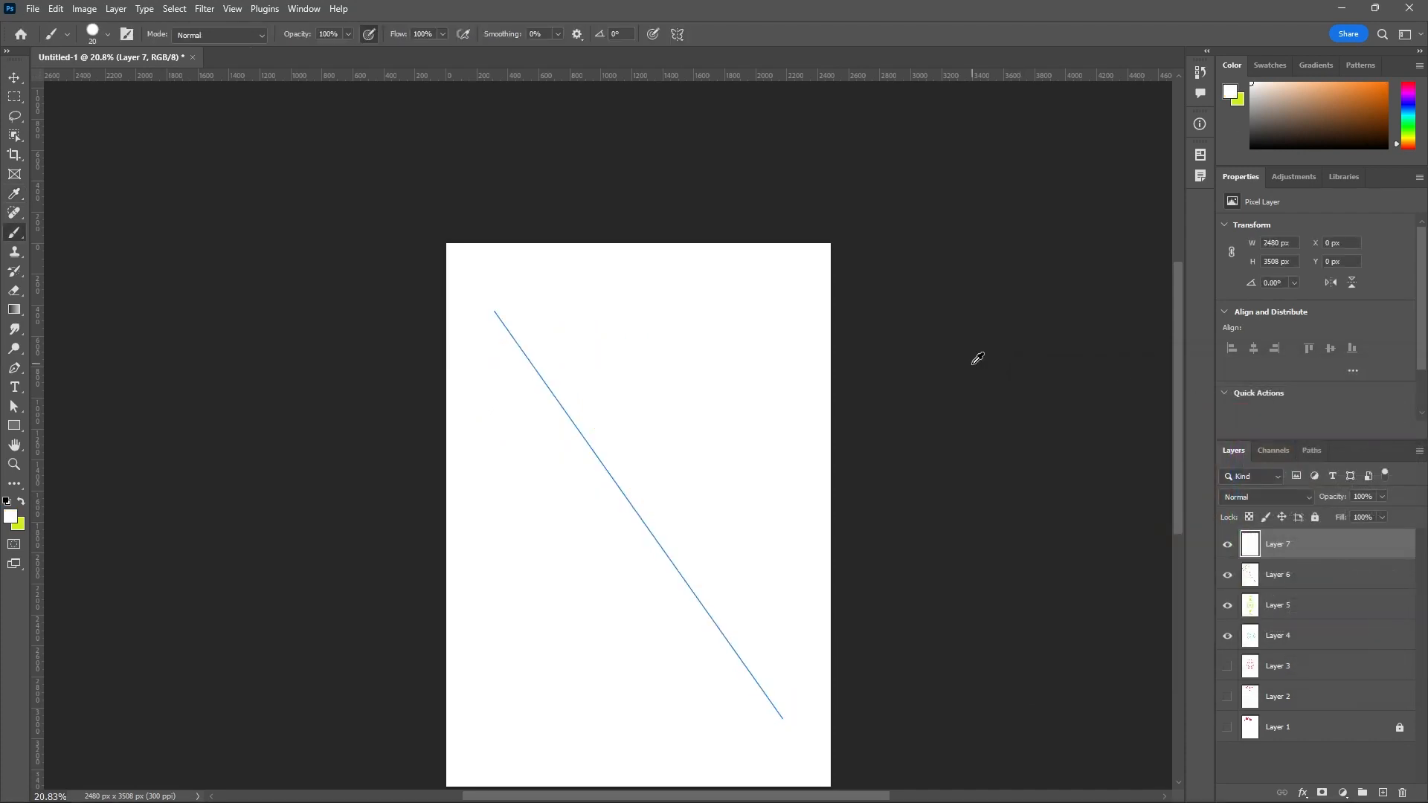
Switch the paint symmetry to Wavy and accept its default curve in the middle of the canvas.
{"action": "left_click", "coordinate": [677, 34]}
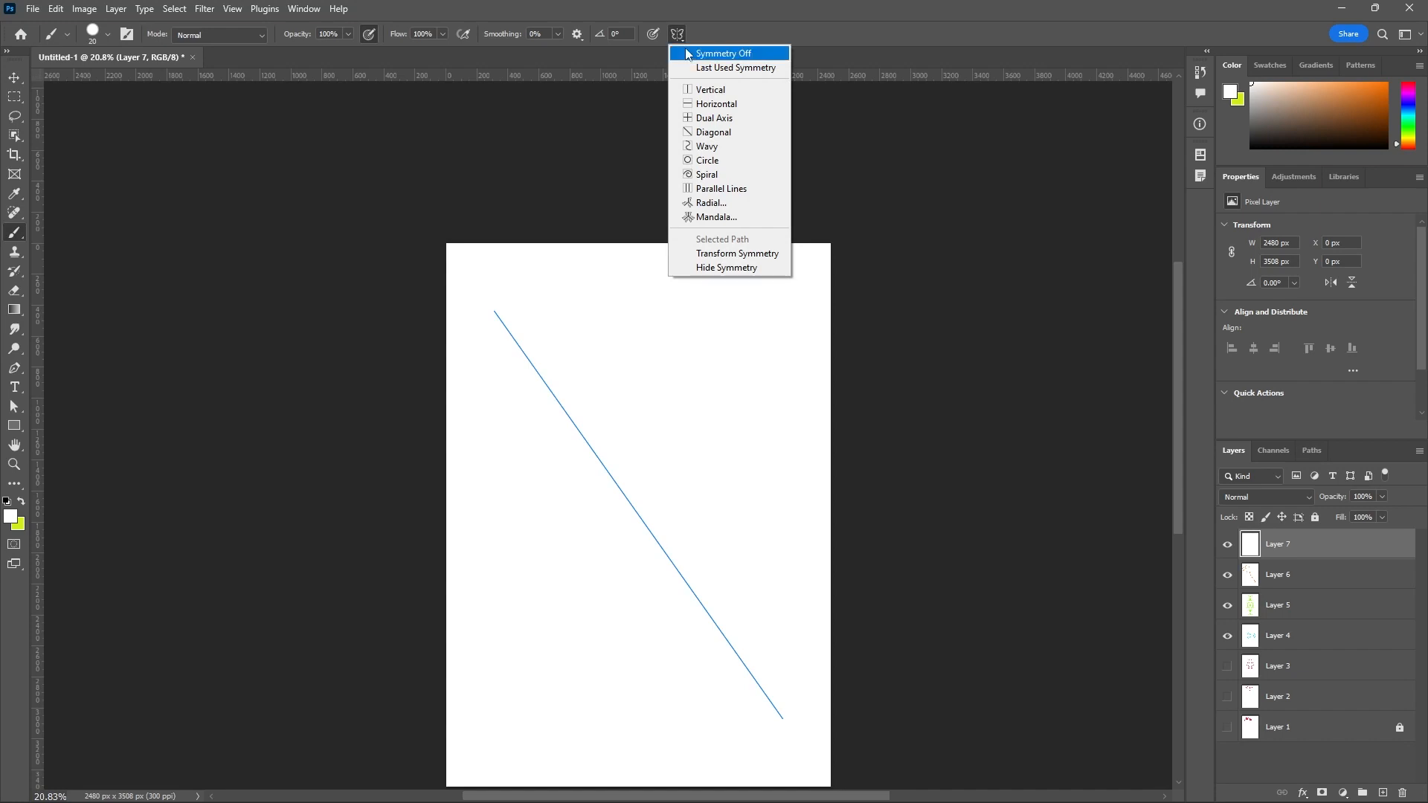
{"action": "left_click", "coordinate": [734, 153]}
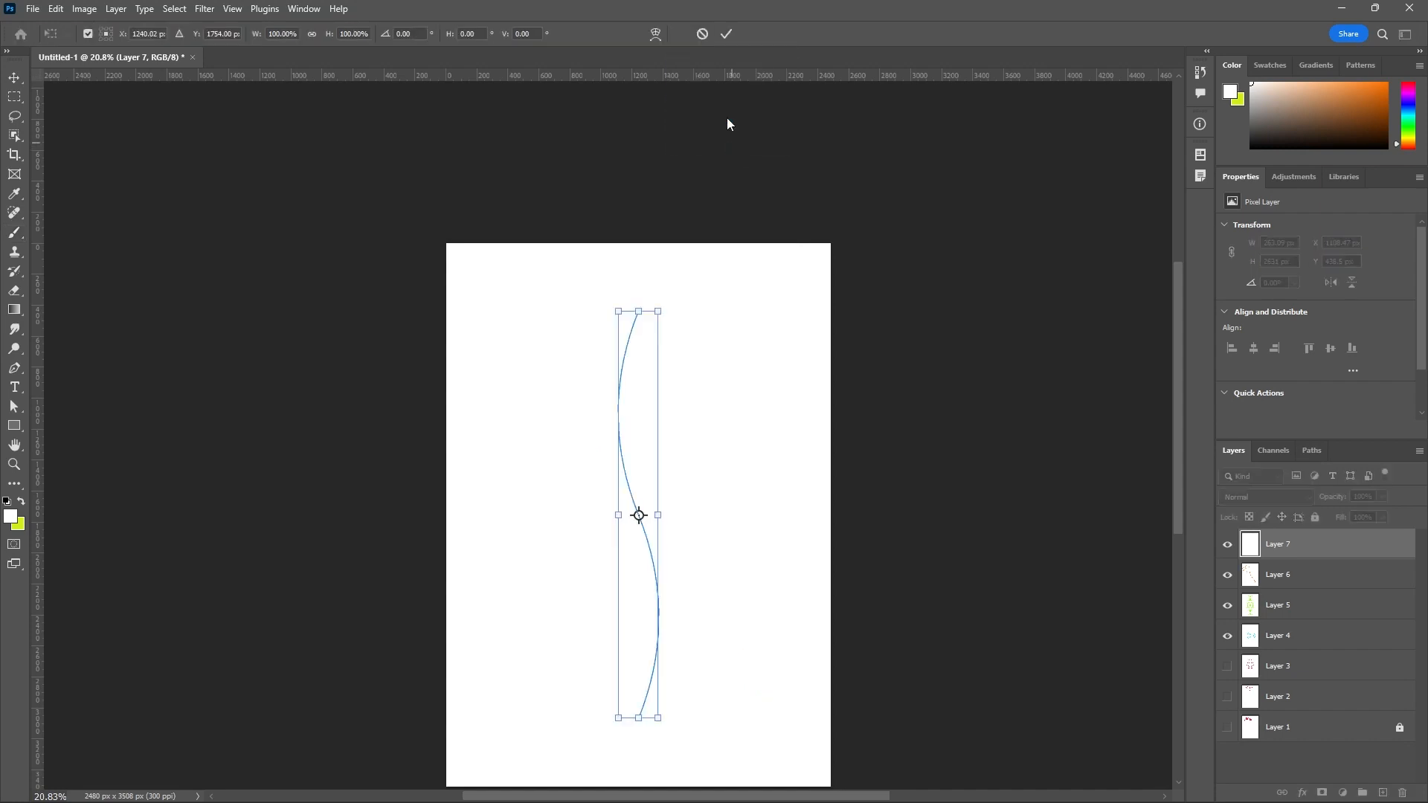
{"action": "left_click", "coordinate": [727, 34]}
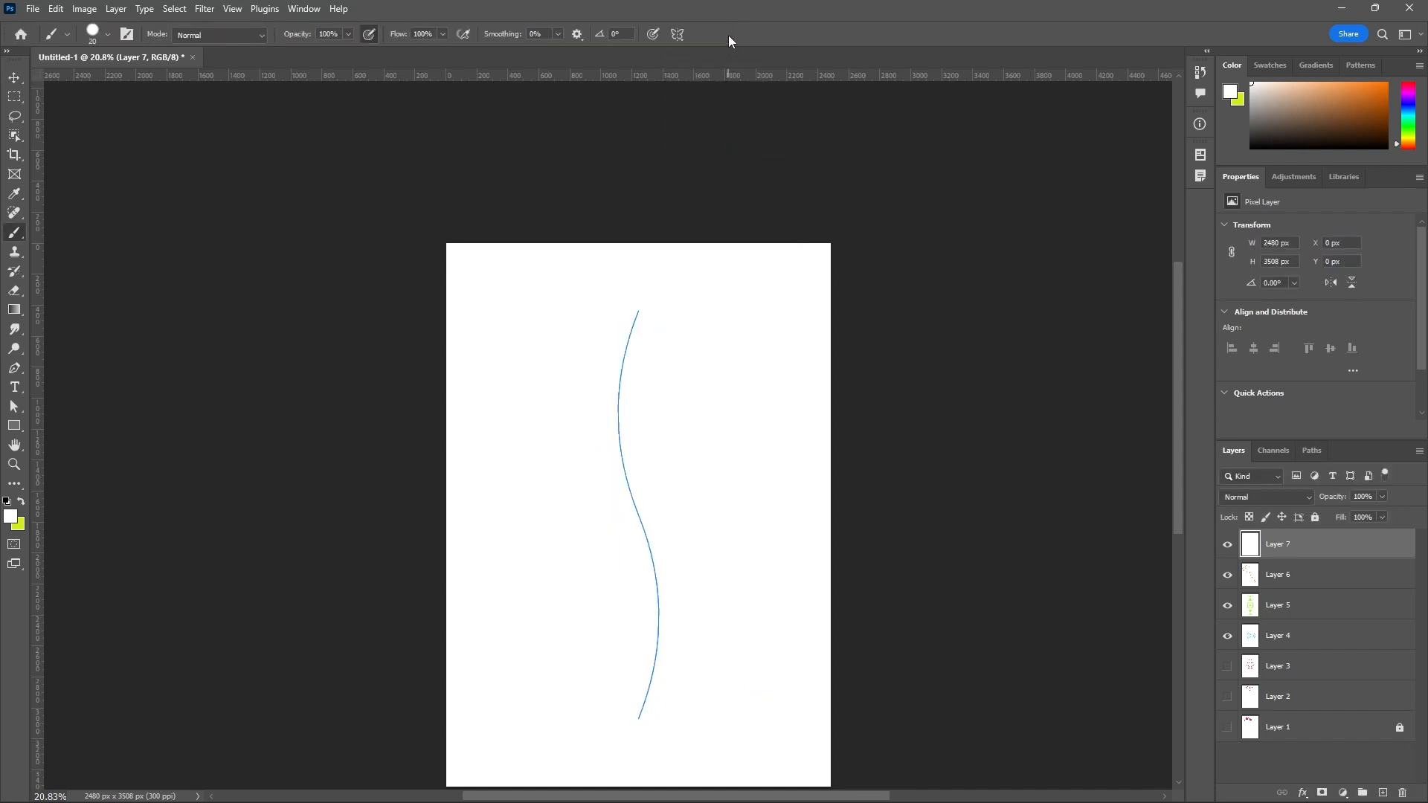
Change the foreground color to a bright lime green with a hue of 75°.
{"action": "left_click", "coordinate": [9, 517]}
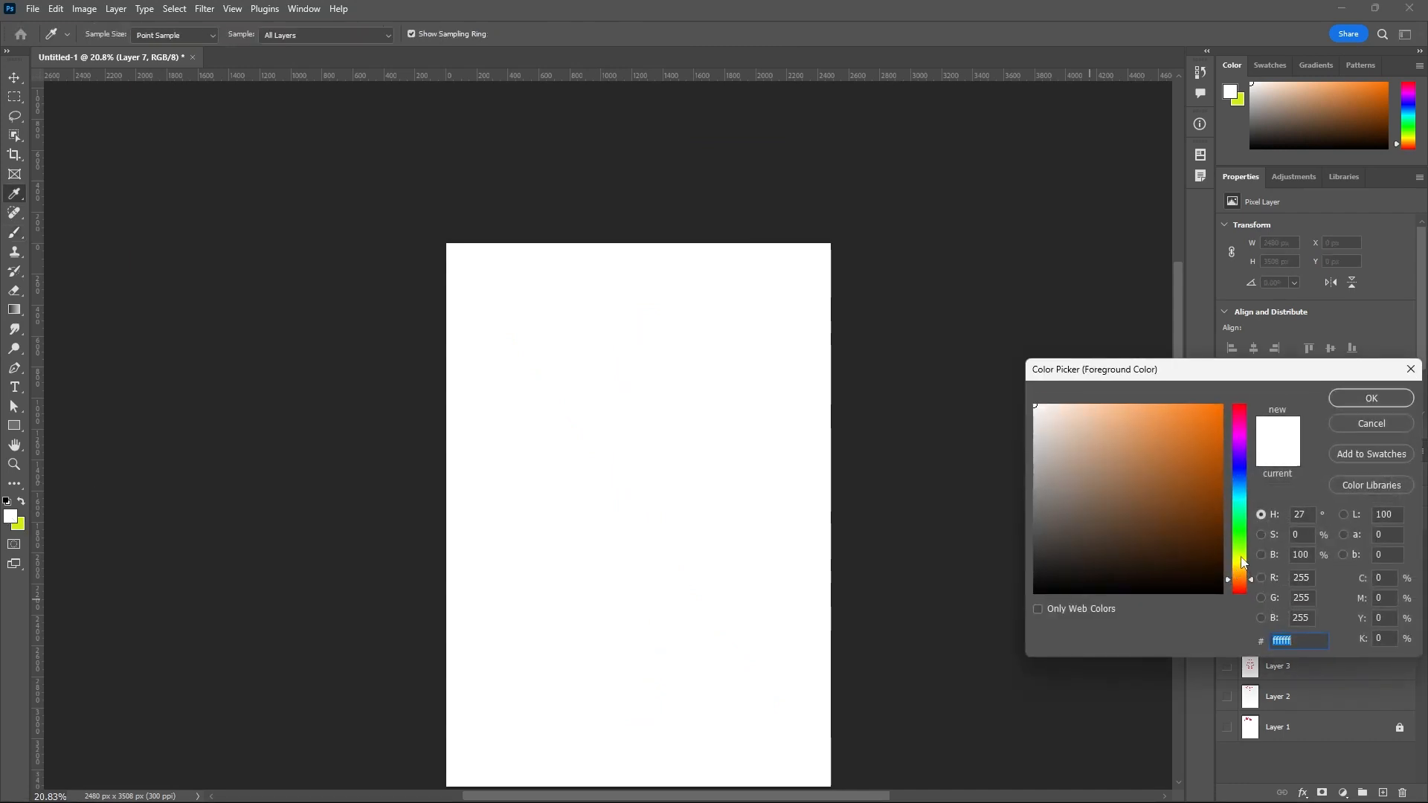
{"action": "left_click", "coordinate": [1240, 551]}
{"action": "left_click_drag", "start_coordinate": [1244, 554], "coordinate": [1243, 560]}
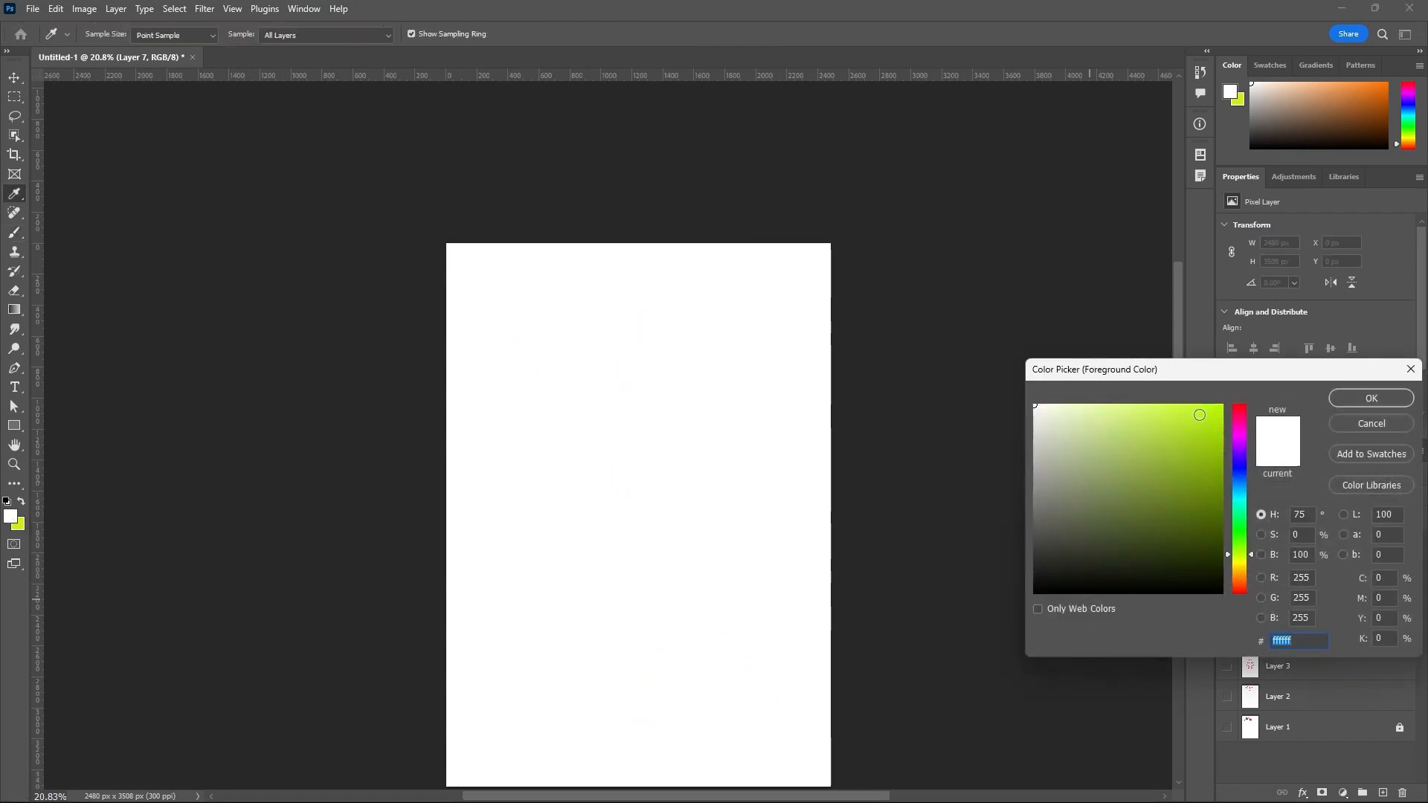
{"action": "left_click", "coordinate": [1201, 416]}
{"action": "left_click", "coordinate": [1359, 401]}
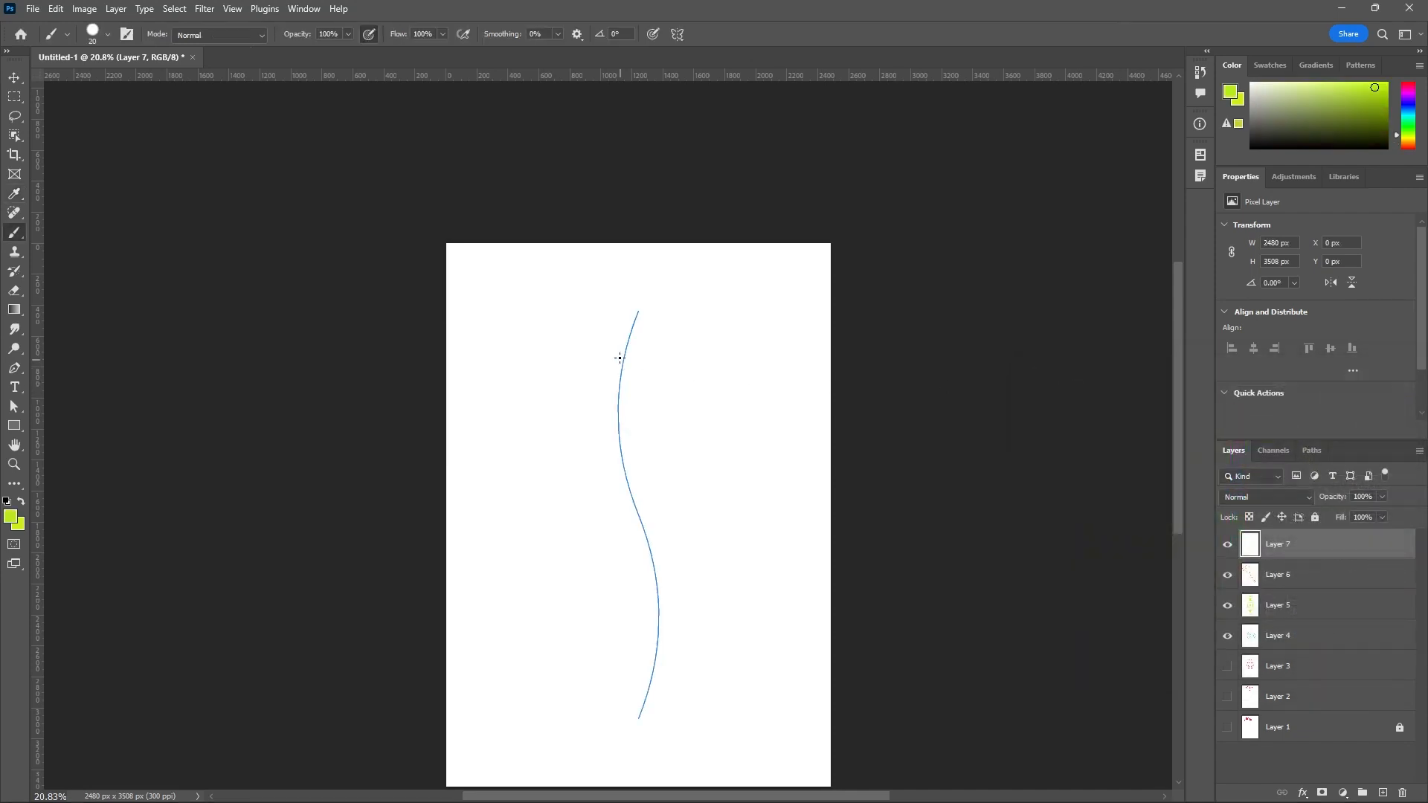
Paint mirrored pairs of lime green leaf outlines at several points along the wavy symmetry curve, from its upper end down to its lower end.
{"action": "mouse_move", "coordinate": [623, 357]}
{"action": "left_mouse_down"}
{"action": "mouse_move", "coordinate": [606, 328]}
{"action": "mouse_move", "coordinate": [542, 314]}
{"action": "mouse_move", "coordinate": [569, 349]}
{"action": "mouse_move", "coordinate": [623, 357]}
{"action": "left_mouse_up"}
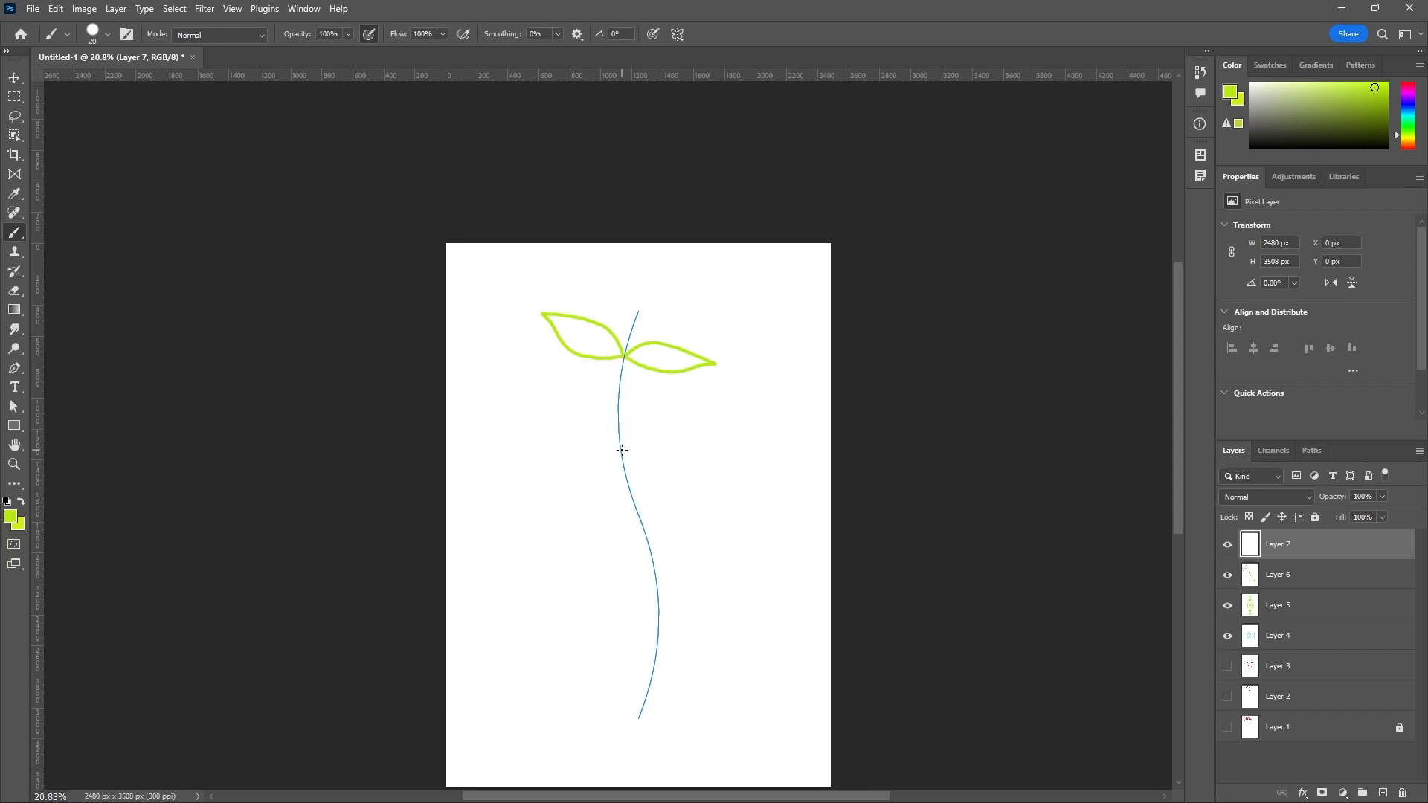
{"action": "mouse_move", "coordinate": [622, 450]}
{"action": "left_mouse_down"}
{"action": "mouse_move", "coordinate": [649, 402]}
{"action": "mouse_move", "coordinate": [662, 409]}
{"action": "mouse_move", "coordinate": [631, 447]}
{"action": "left_mouse_up"}
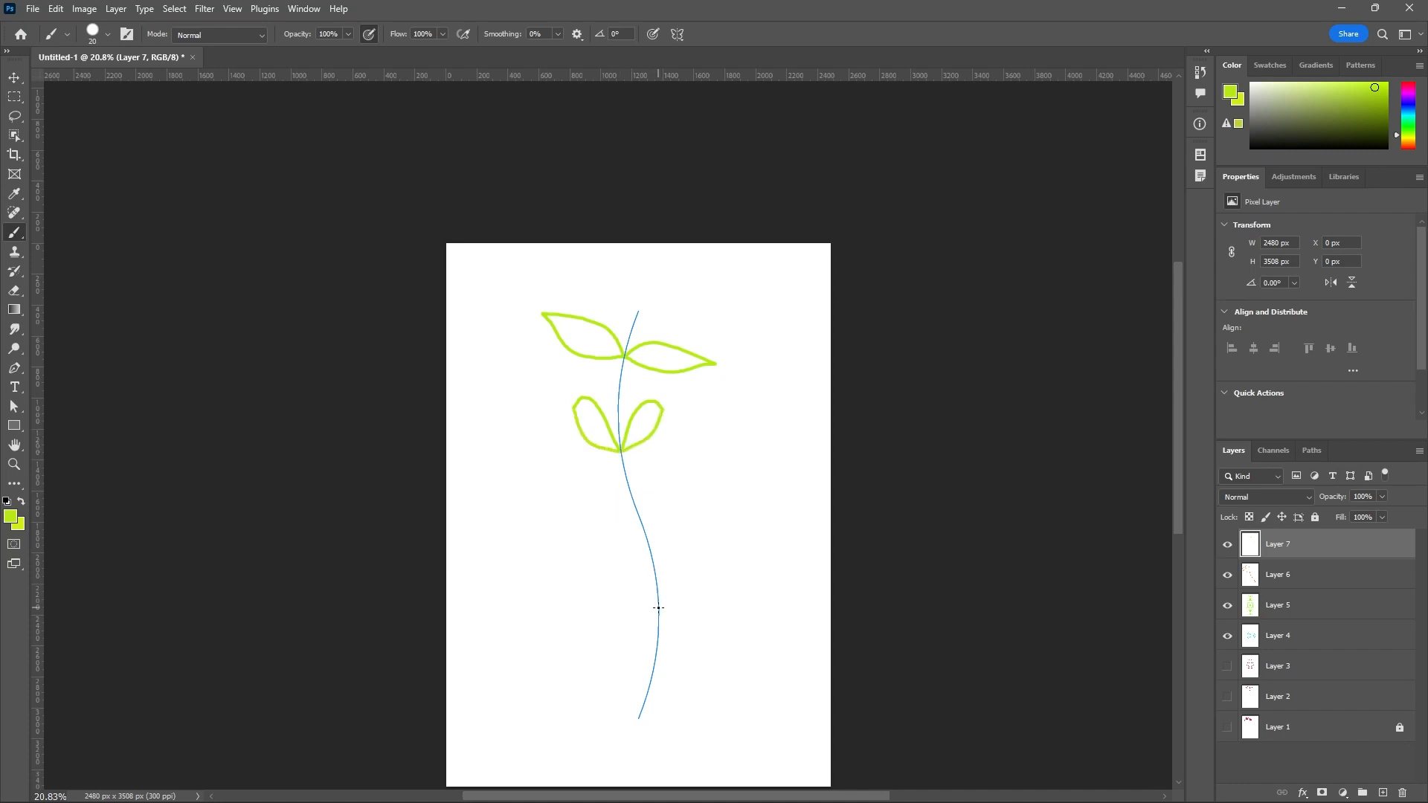
{"action": "mouse_move", "coordinate": [658, 608]}
{"action": "left_mouse_down"}
{"action": "mouse_move", "coordinate": [647, 565]}
{"action": "mouse_move", "coordinate": [737, 413]}
{"action": "mouse_move", "coordinate": [738, 499]}
{"action": "mouse_move", "coordinate": [653, 547]}
{"action": "left_mouse_up"}
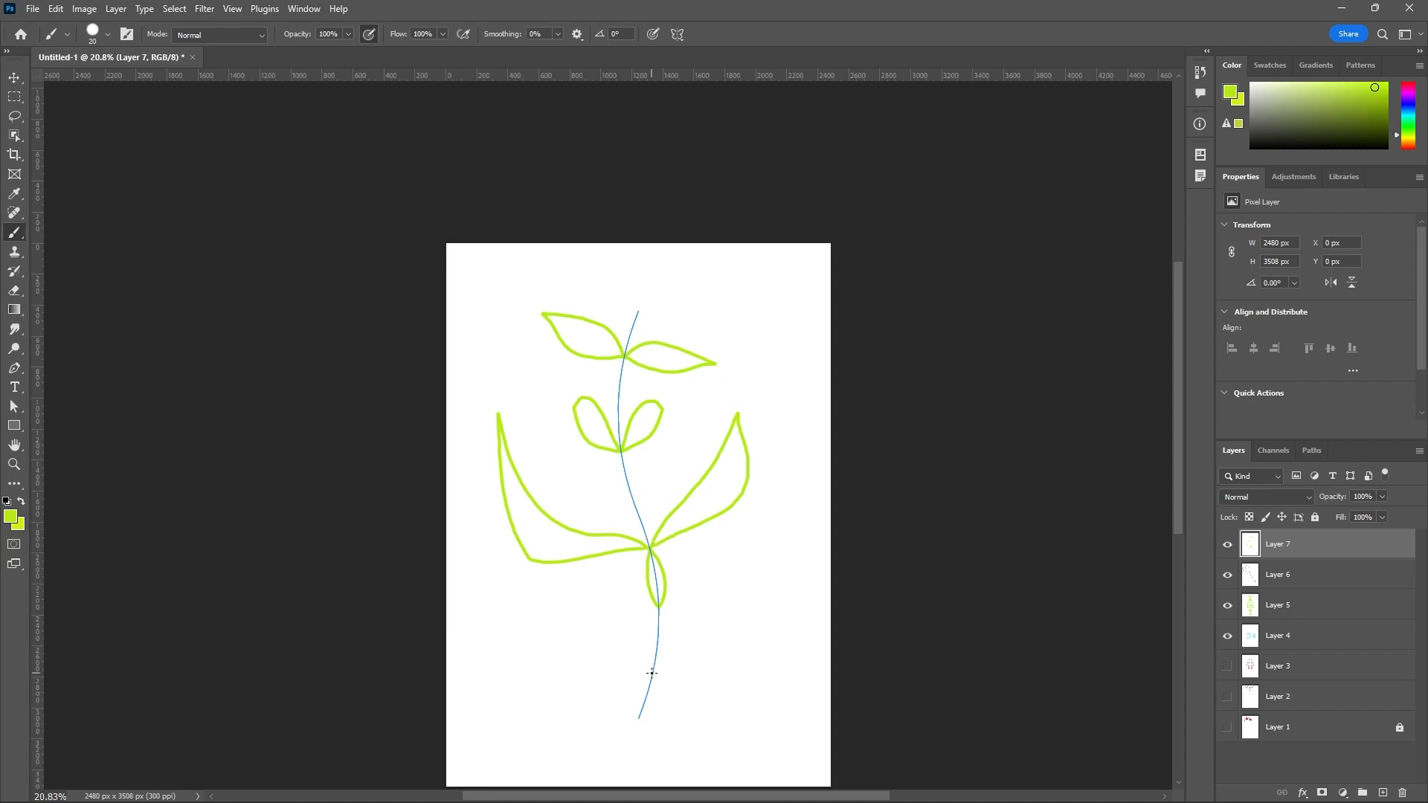
{"action": "mouse_move", "coordinate": [651, 673]}
{"action": "left_mouse_down"}
{"action": "mouse_move", "coordinate": [584, 612]}
{"action": "mouse_move", "coordinate": [552, 626]}
{"action": "mouse_move", "coordinate": [546, 646]}
{"action": "mouse_move", "coordinate": [567, 644]}
{"action": "mouse_move", "coordinate": [598, 682]}
{"action": "mouse_move", "coordinate": [645, 677]}
{"action": "left_mouse_up"}
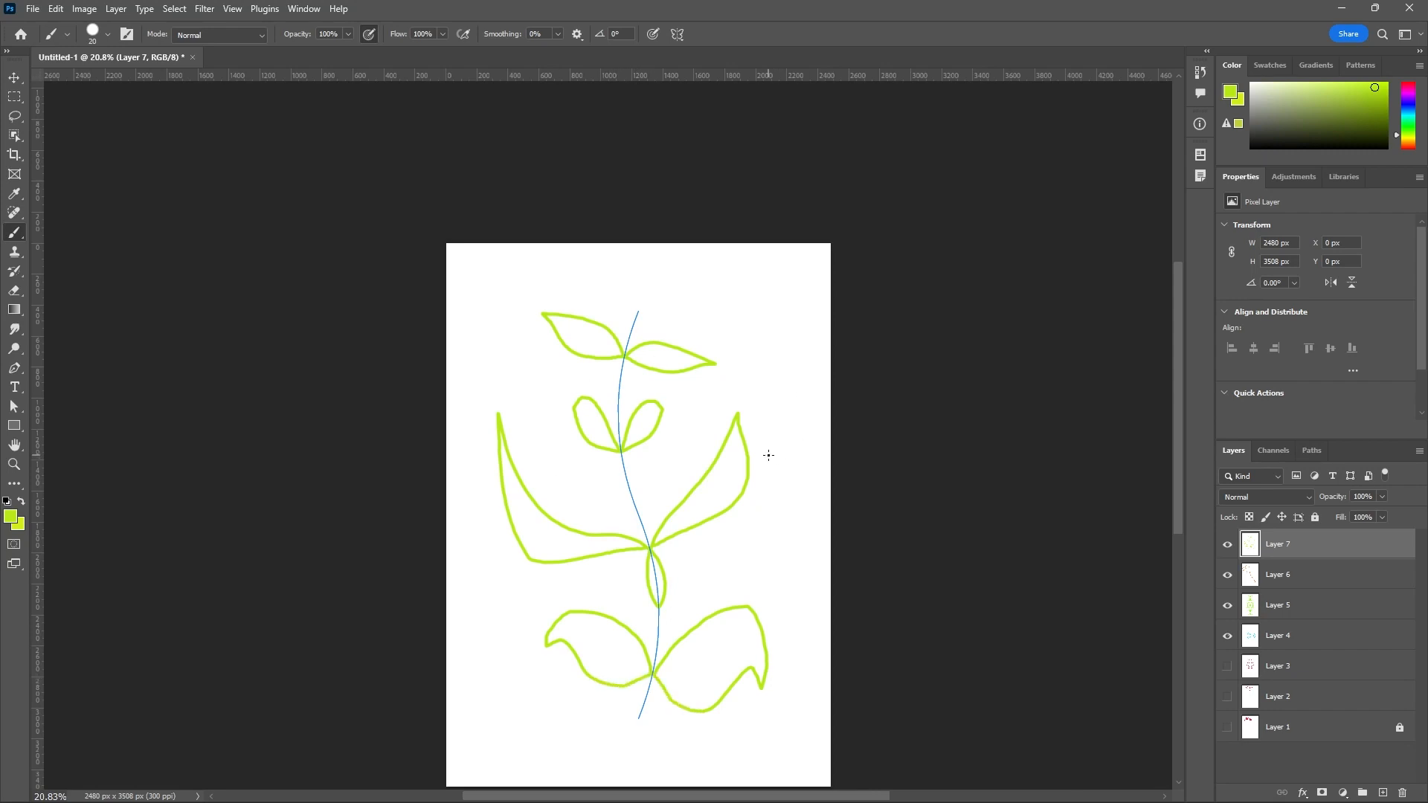
Add a new layer above Layer 7, change the foreground color to white and fill the layer with it.
{"action": "left_click", "coordinate": [1381, 792]}
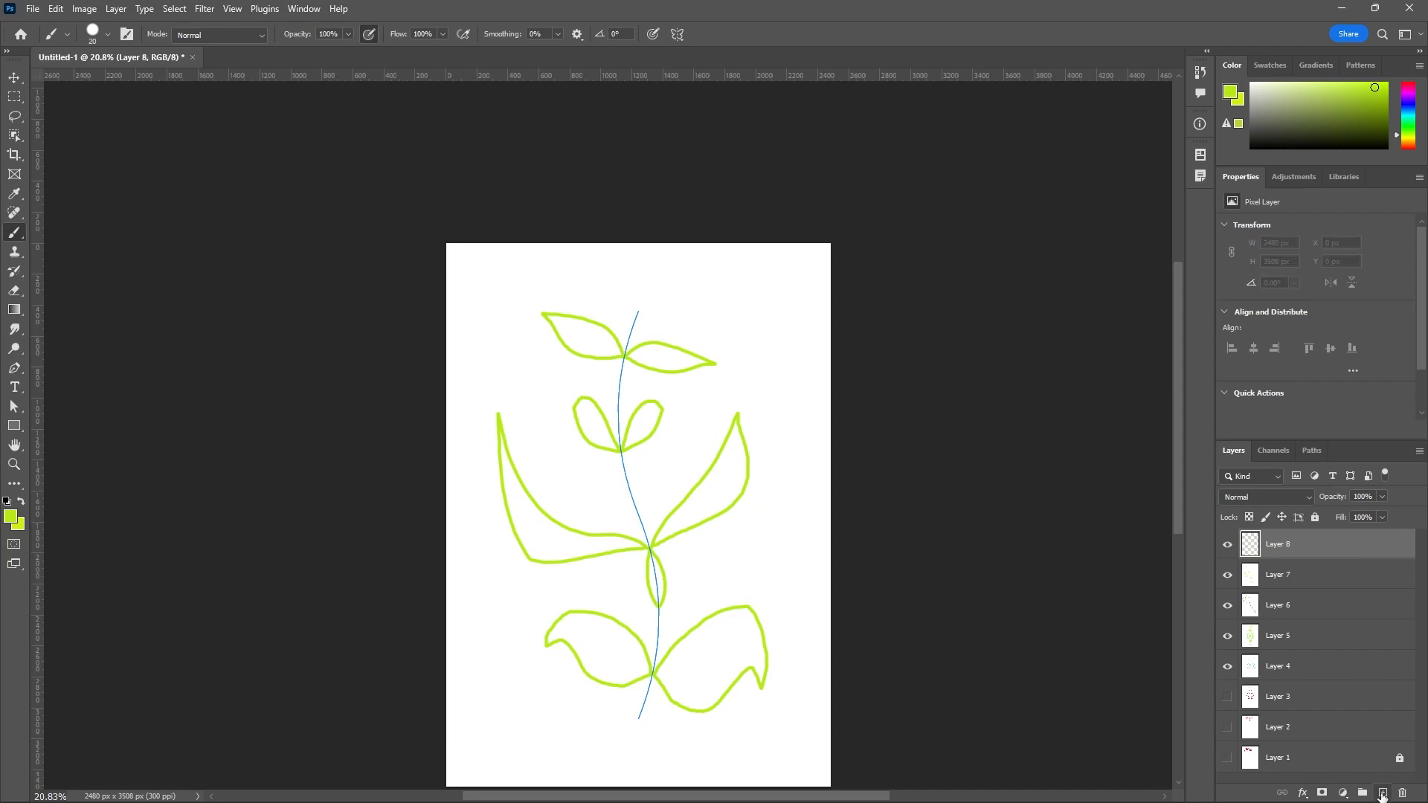
{"action": "left_click", "coordinate": [10, 516]}
{"action": "left_click", "coordinate": [1034, 406]}
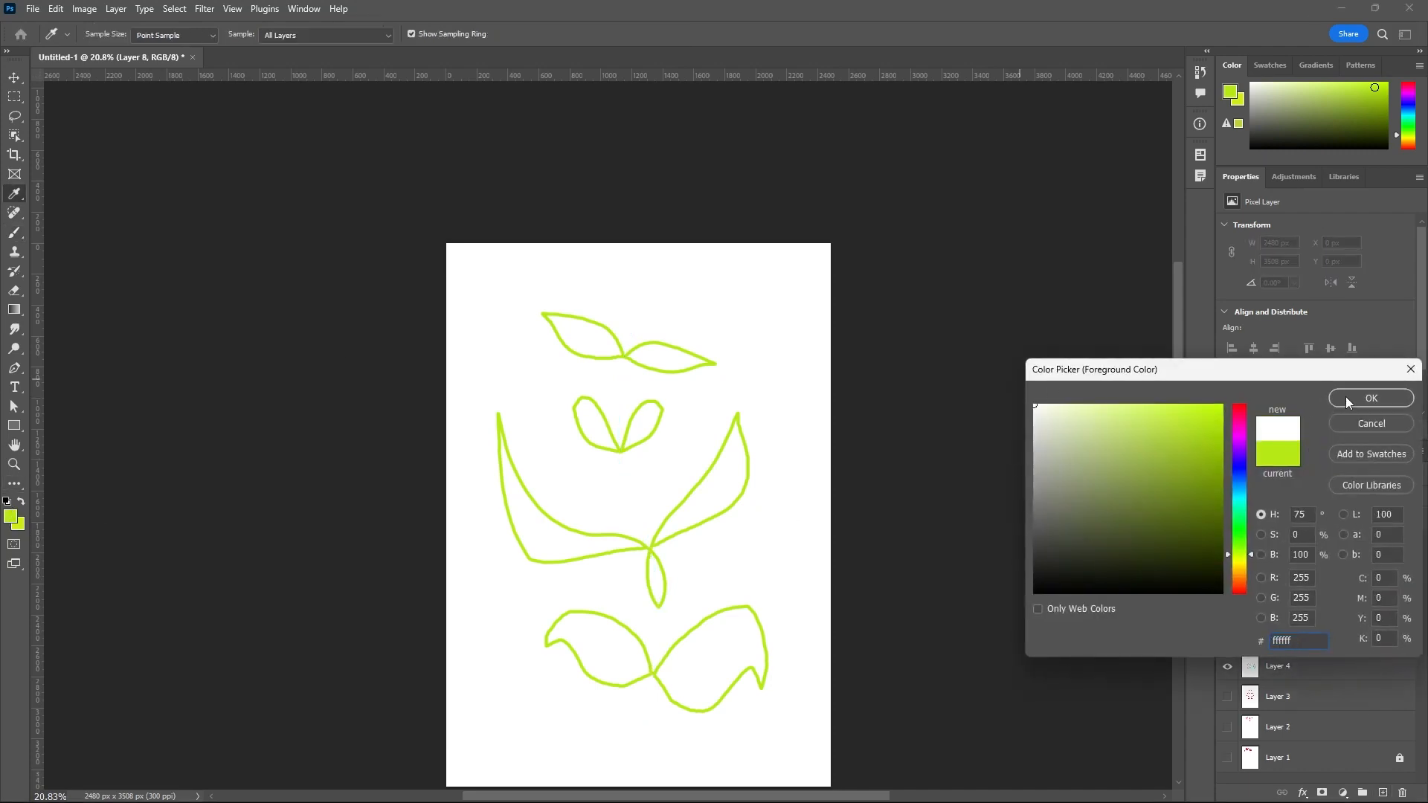
{"action": "left_click", "coordinate": [1371, 398]}
{"action": "key", "text": "alt+BackSpace"}
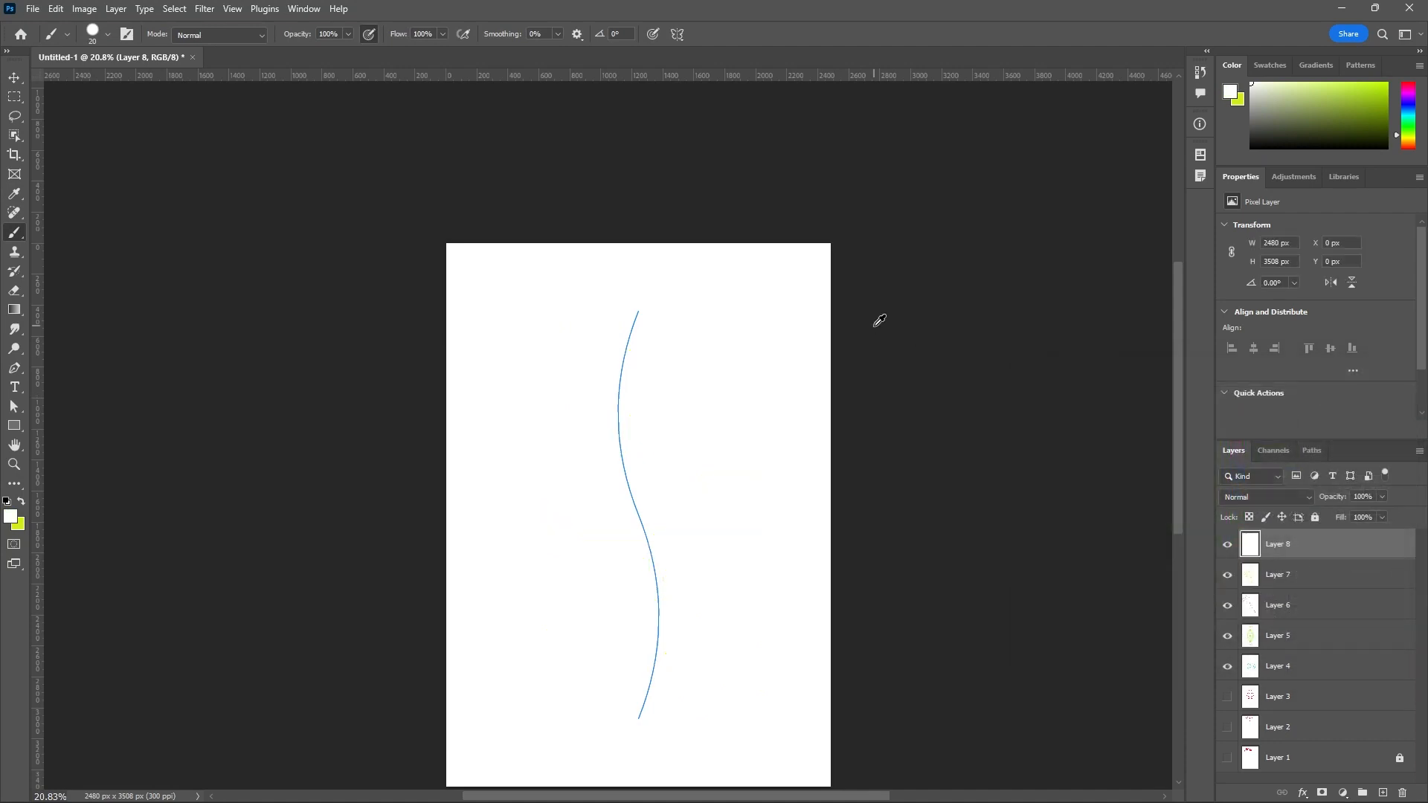
Switch the paint symmetry to Circle and accept its default size and position in the middle of the canvas.
{"action": "left_click", "coordinate": [677, 35]}
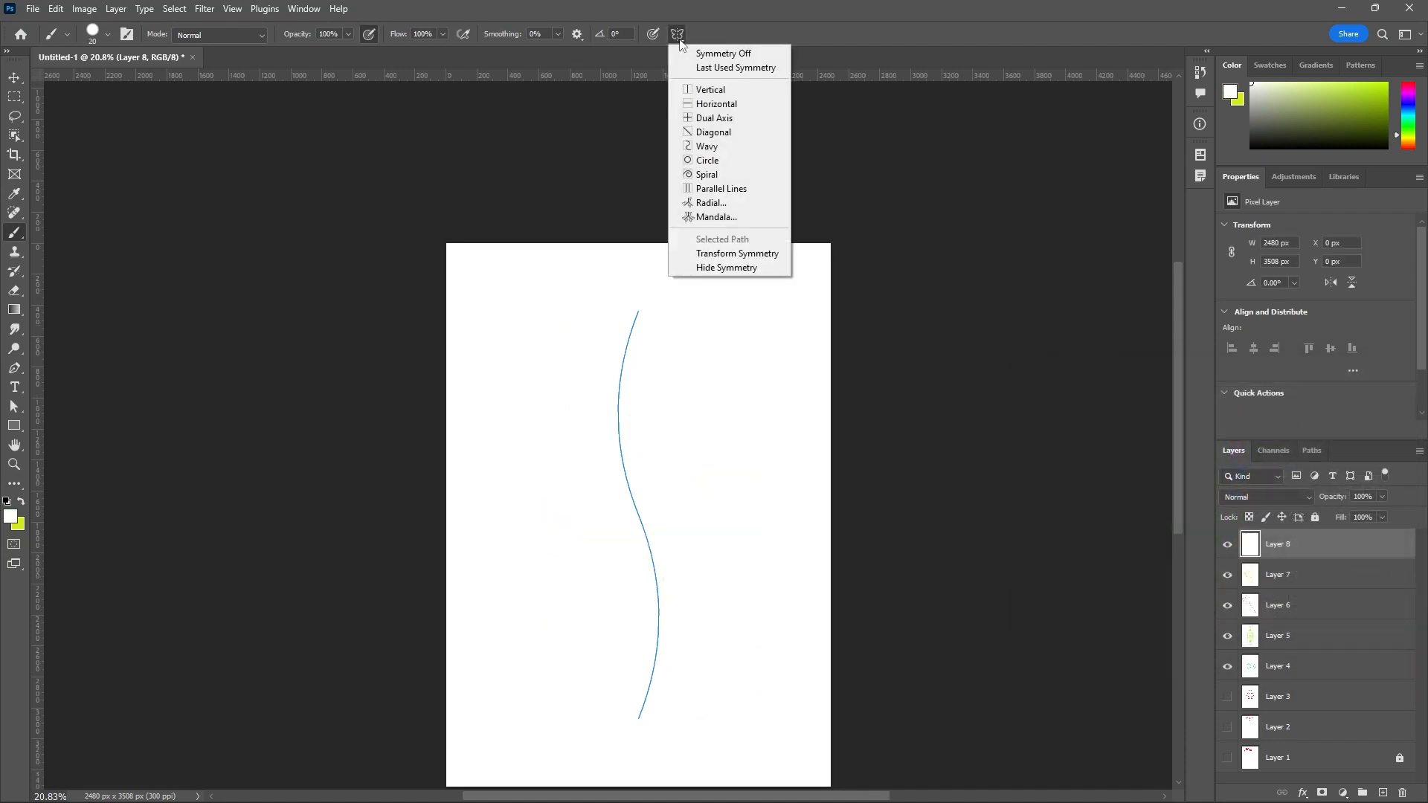
{"action": "left_click", "coordinate": [720, 161]}
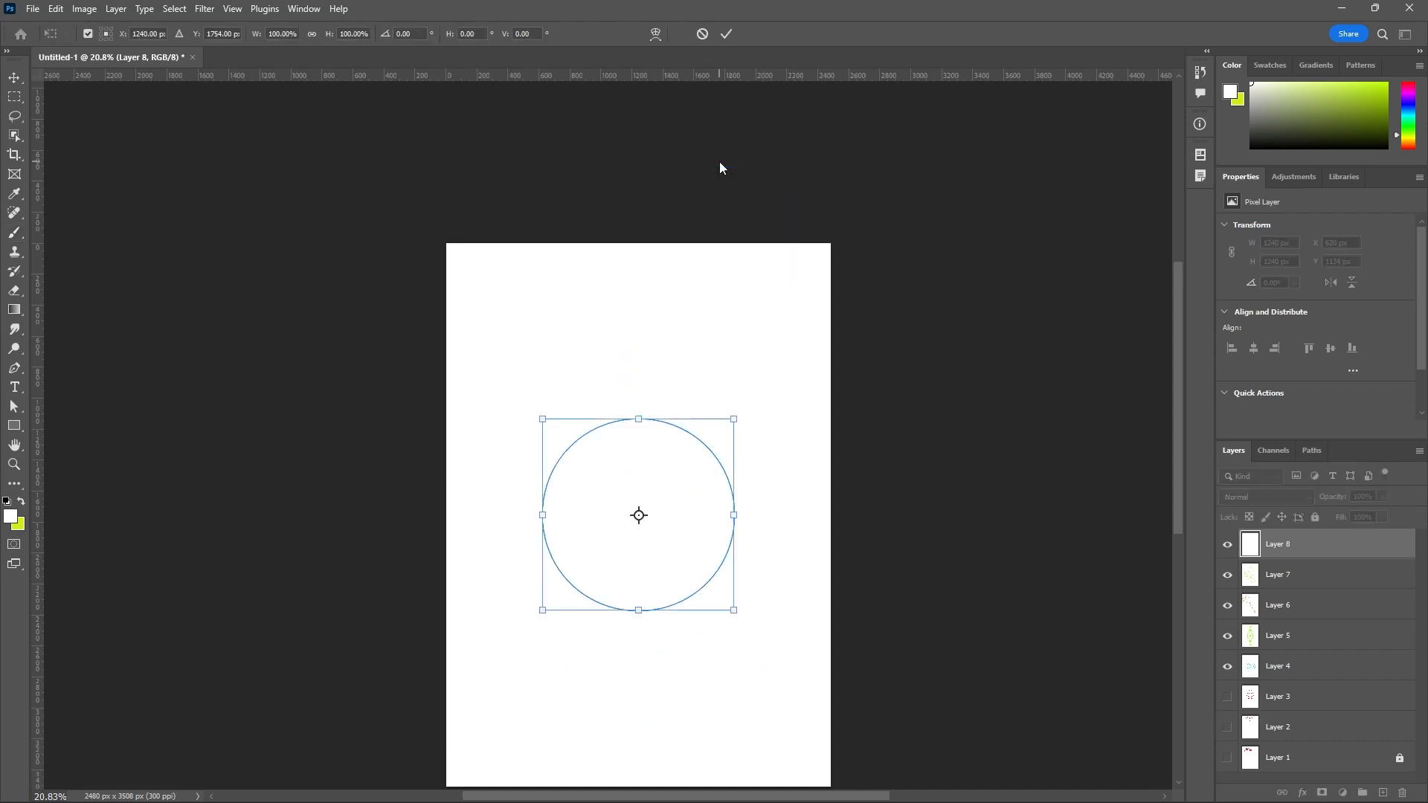
{"action": "left_click", "coordinate": [726, 36]}
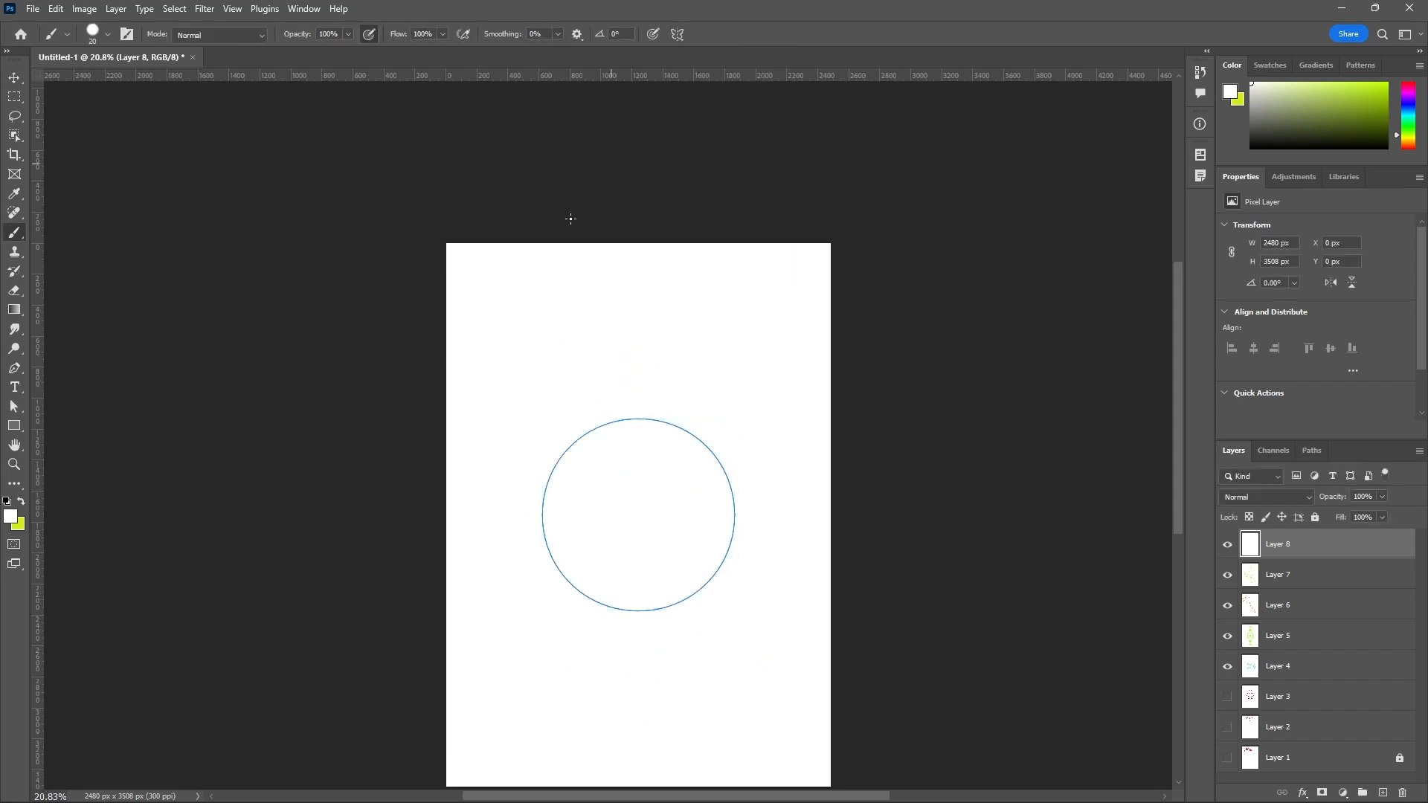
Change the foreground color to a pinkish red with hue 352° and paint a jagged, wreath-like outline all around the symmetry circle.
{"action": "left_click", "coordinate": [11, 516]}
{"action": "left_click", "coordinate": [1240, 415]}
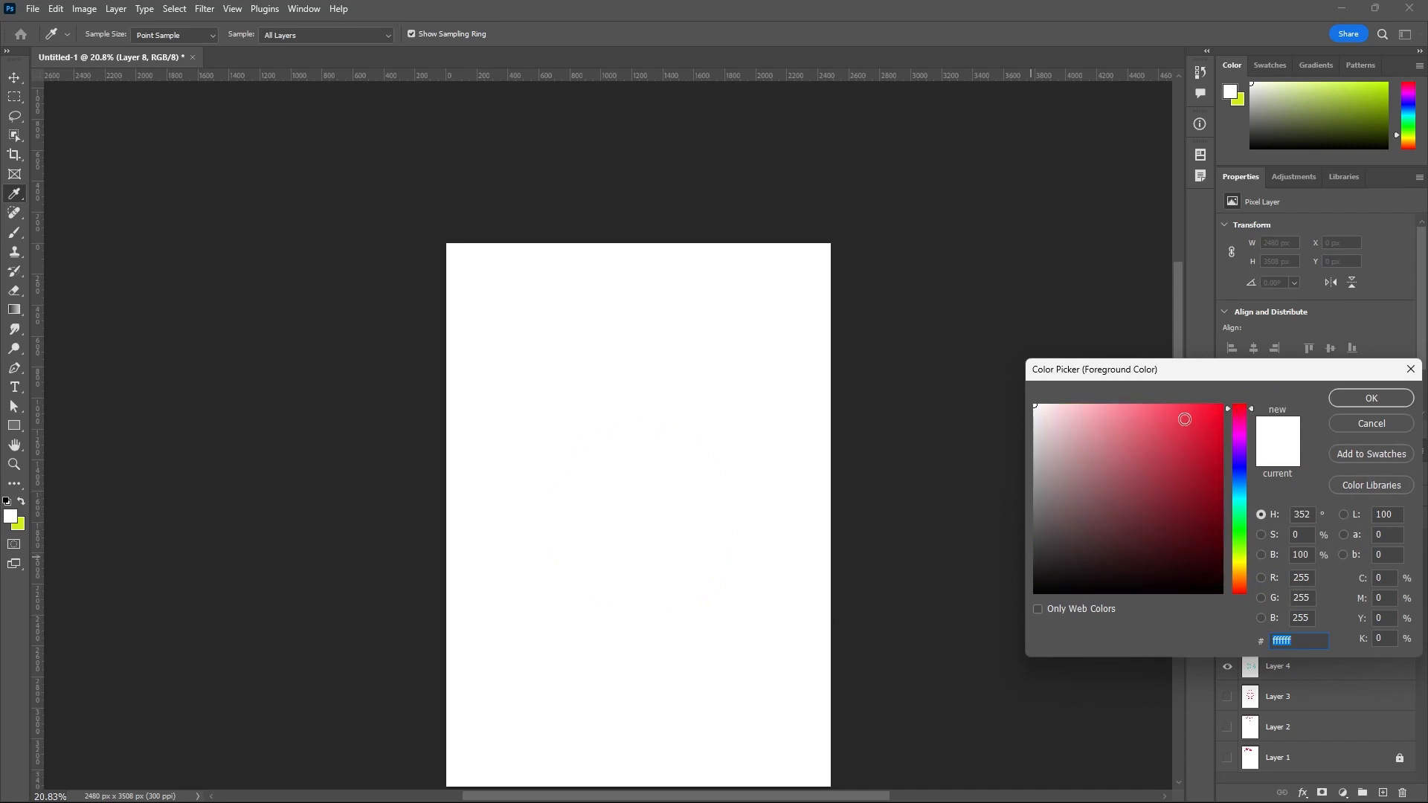
{"action": "left_click", "coordinate": [1185, 420]}
{"action": "left_click", "coordinate": [1371, 398]}
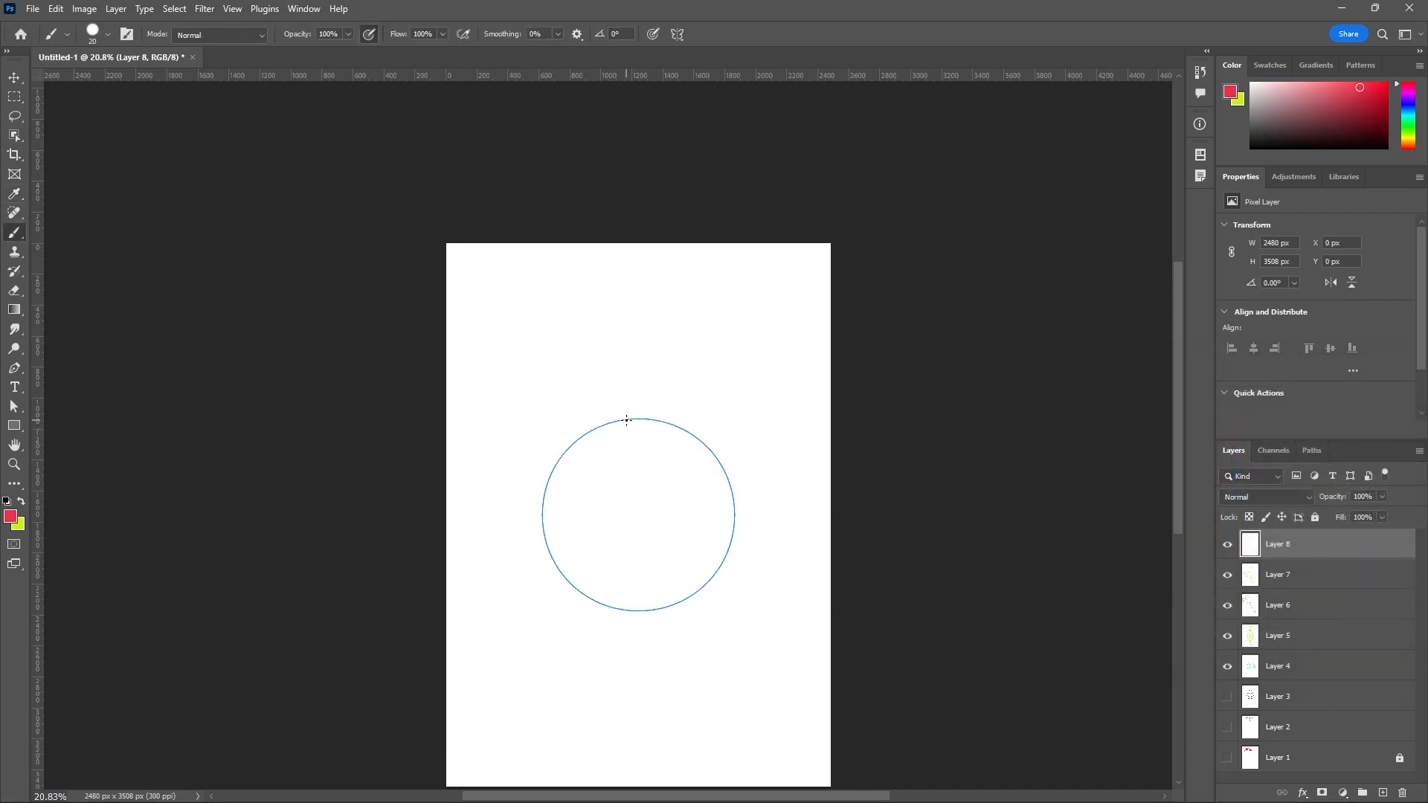
{"action": "mouse_move", "coordinate": [629, 420]}
{"action": "left_mouse_down"}
{"action": "mouse_move", "coordinate": [630, 397]}
{"action": "mouse_move", "coordinate": [595, 395]}
{"action": "mouse_move", "coordinate": [601, 425]}
{"action": "mouse_move", "coordinate": [561, 419]}
{"action": "mouse_move", "coordinate": [569, 444]}
{"action": "mouse_move", "coordinate": [541, 465]}
{"action": "mouse_move", "coordinate": [560, 476]}
{"action": "mouse_move", "coordinate": [530, 500]}
{"action": "mouse_move", "coordinate": [554, 508]}
{"action": "mouse_move", "coordinate": [552, 575]}
{"action": "mouse_move", "coordinate": [599, 620]}
{"action": "mouse_move", "coordinate": [647, 629]}
{"action": "mouse_move", "coordinate": [668, 595]}
{"action": "mouse_move", "coordinate": [710, 584]}
{"action": "mouse_move", "coordinate": [742, 506]}
{"action": "mouse_move", "coordinate": [727, 448]}
{"action": "mouse_move", "coordinate": [669, 428]}
{"action": "mouse_move", "coordinate": [645, 447]}
{"action": "mouse_move", "coordinate": [642, 417]}
{"action": "left_mouse_up"}
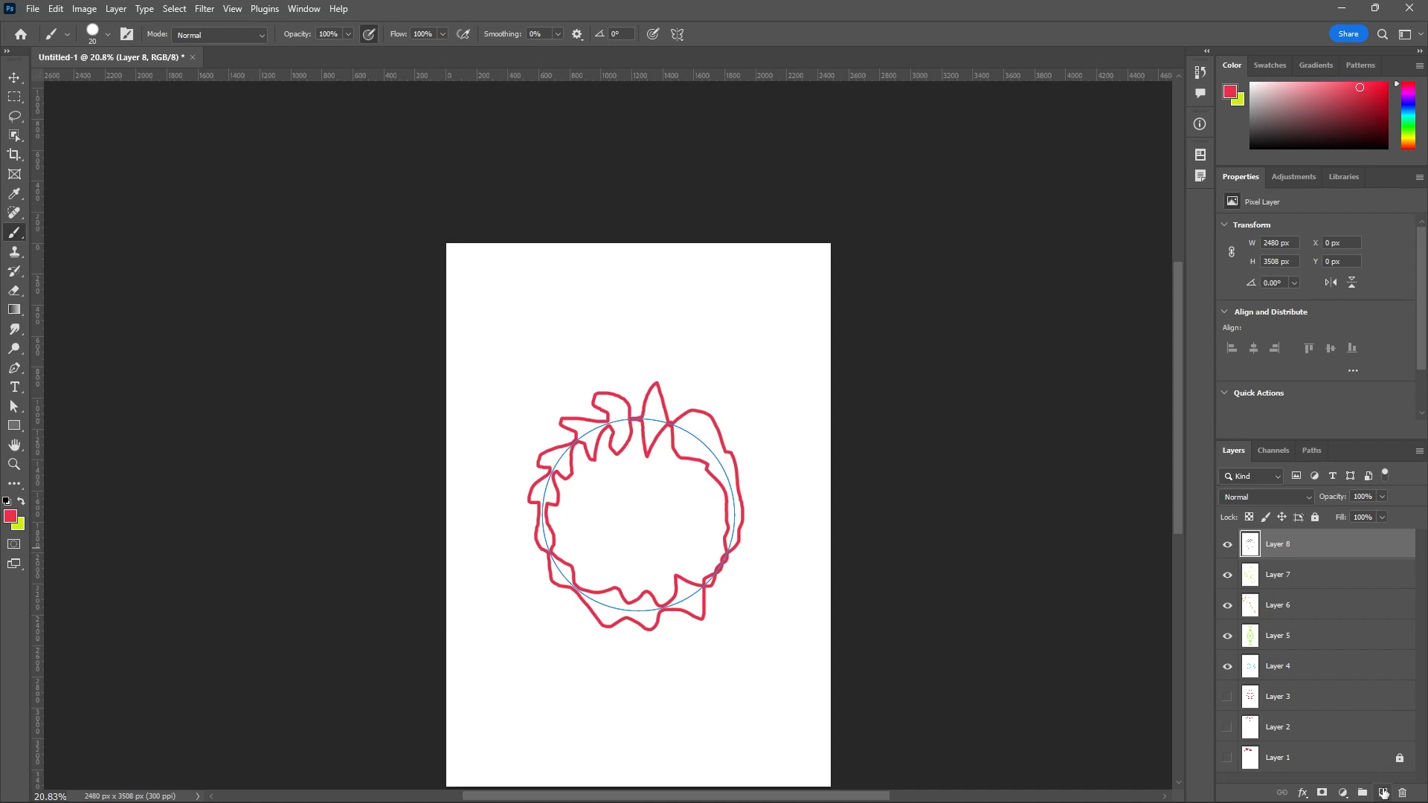
Add a new layer above Layer 8, change the foreground color to white and fill the layer with it.
{"action": "left_click", "coordinate": [1383, 793]}
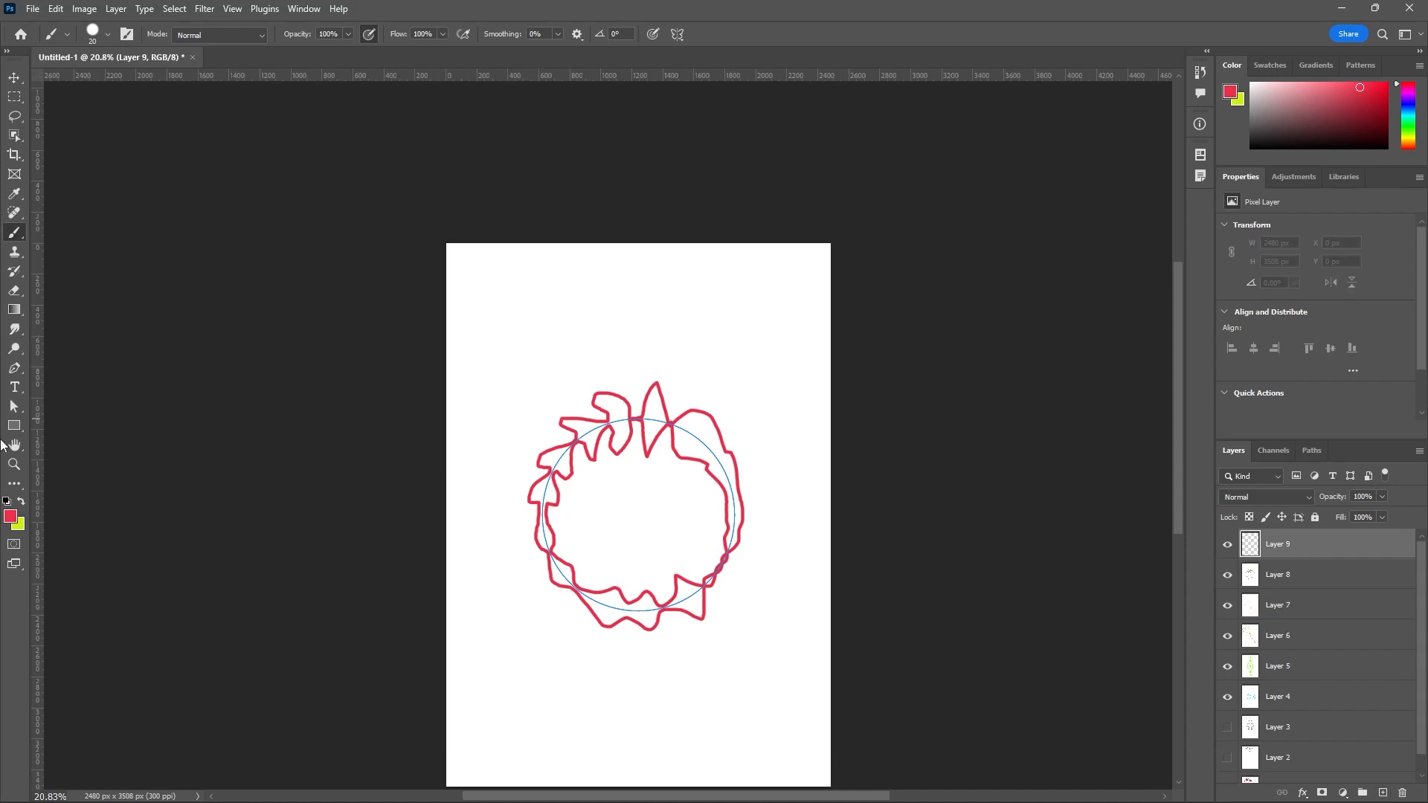
{"action": "left_click", "coordinate": [10, 517]}
{"action": "left_click_drag", "start_coordinate": [1067, 492], "coordinate": [1014, 403]}
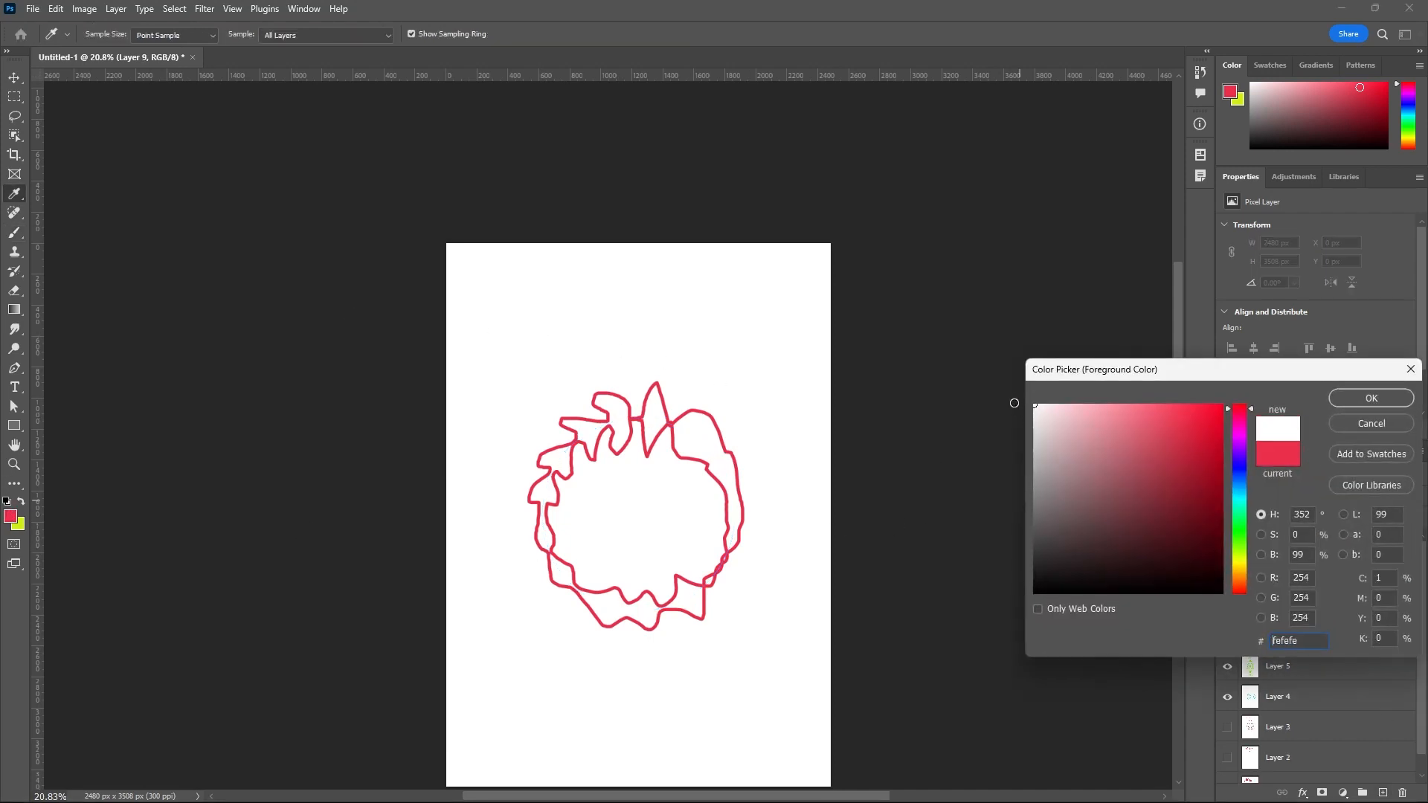
{"action": "left_click", "coordinate": [1385, 398]}
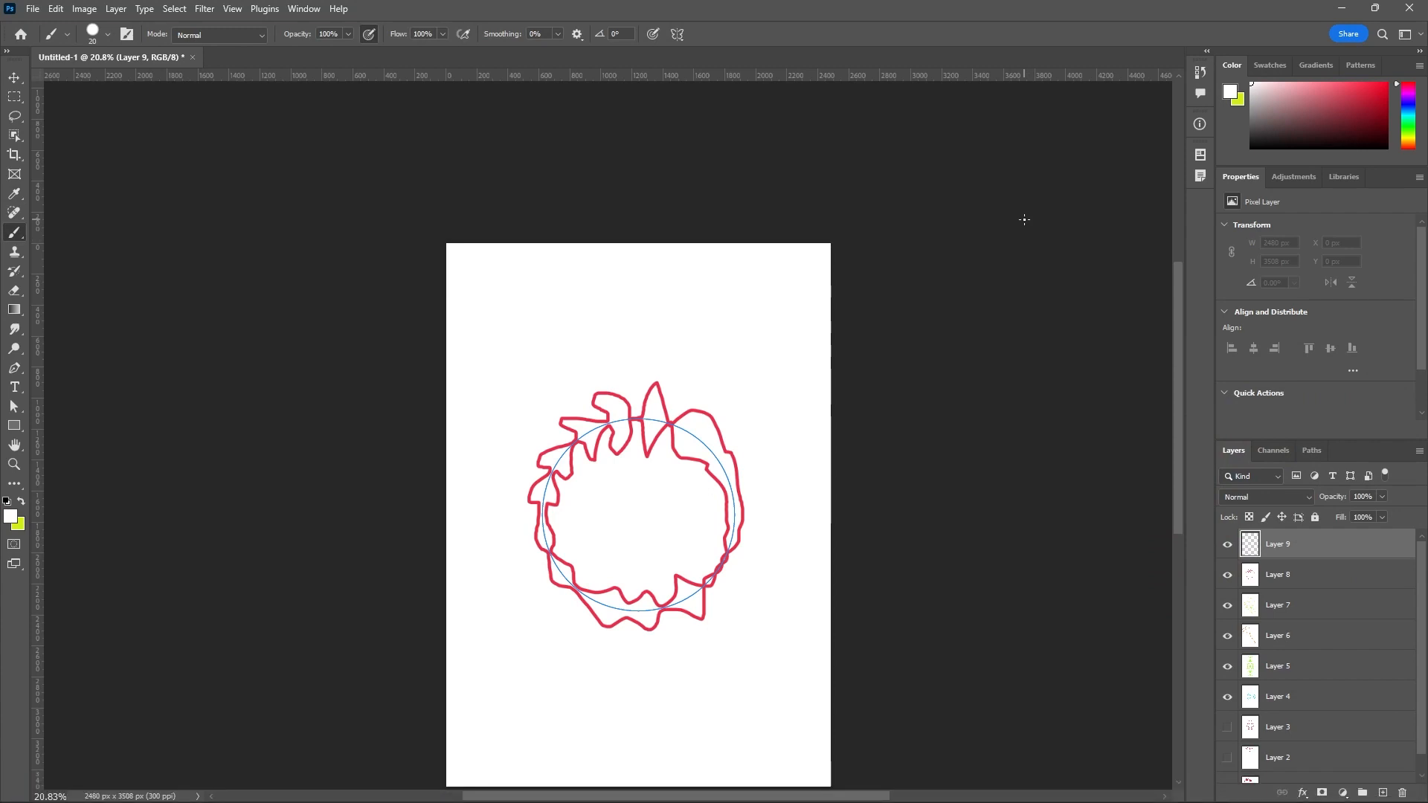
{"action": "key", "text": "alt+BackSpace"}
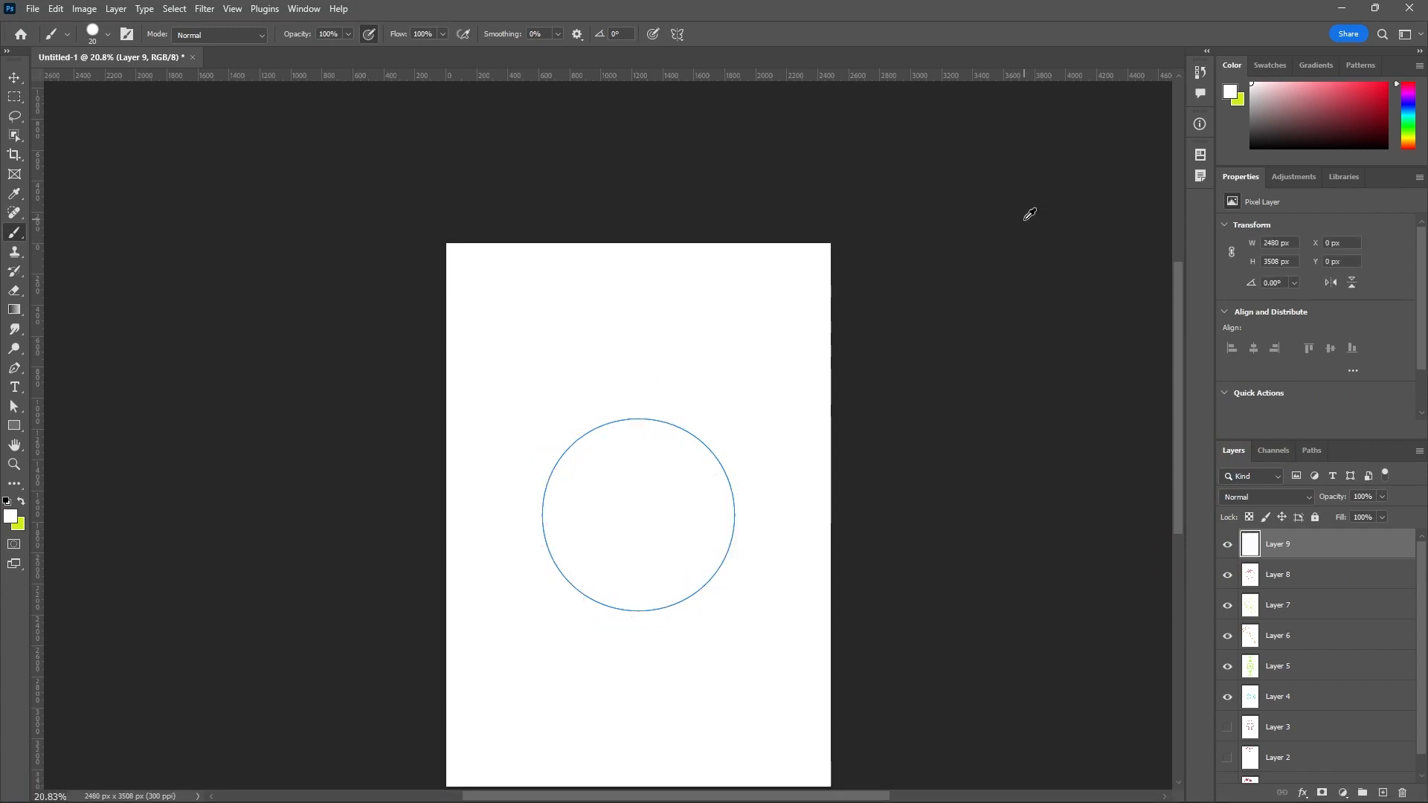
Switch the paint symmetry to Spiral and accept its default shape and position on the canvas.
{"action": "left_click", "coordinate": [677, 33]}
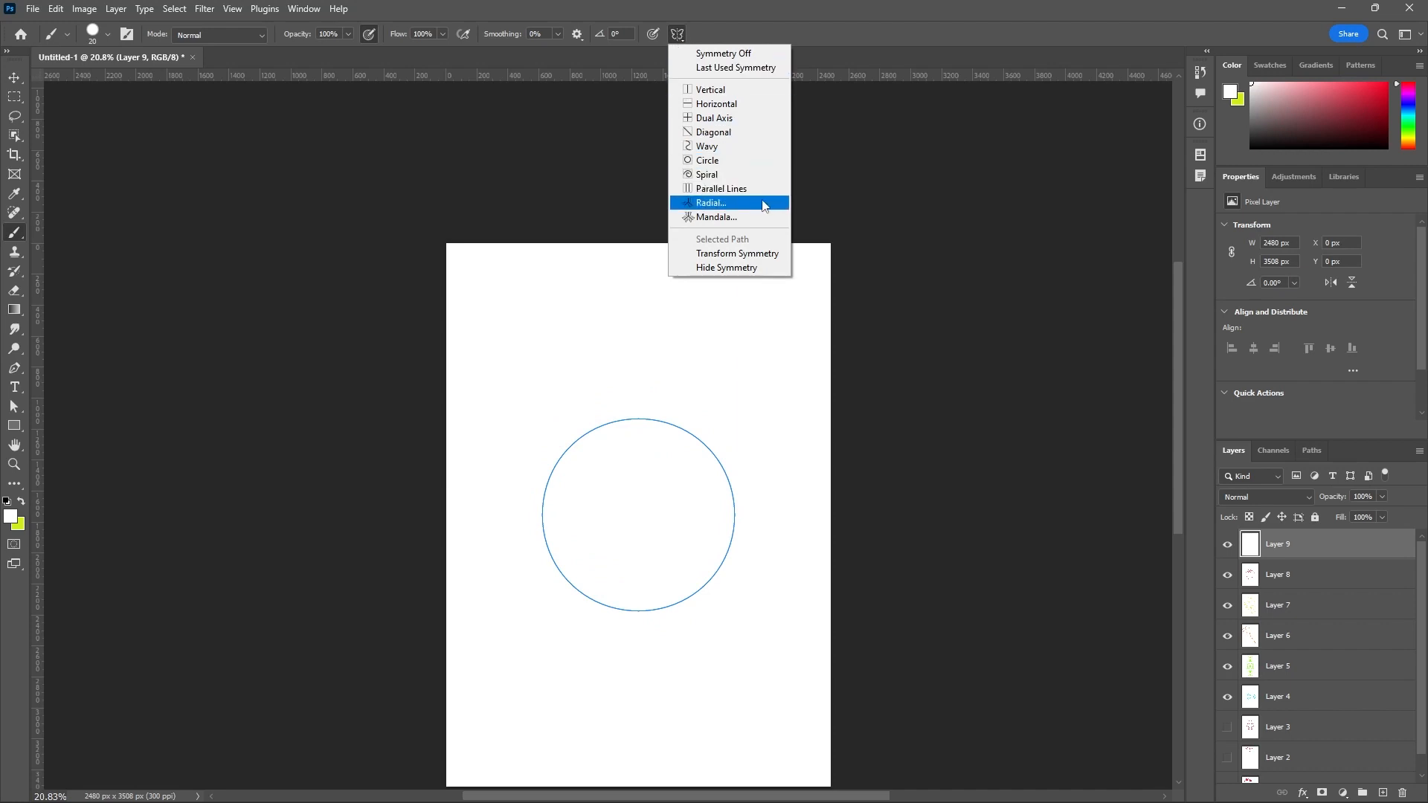
{"action": "left_click", "coordinate": [727, 176]}
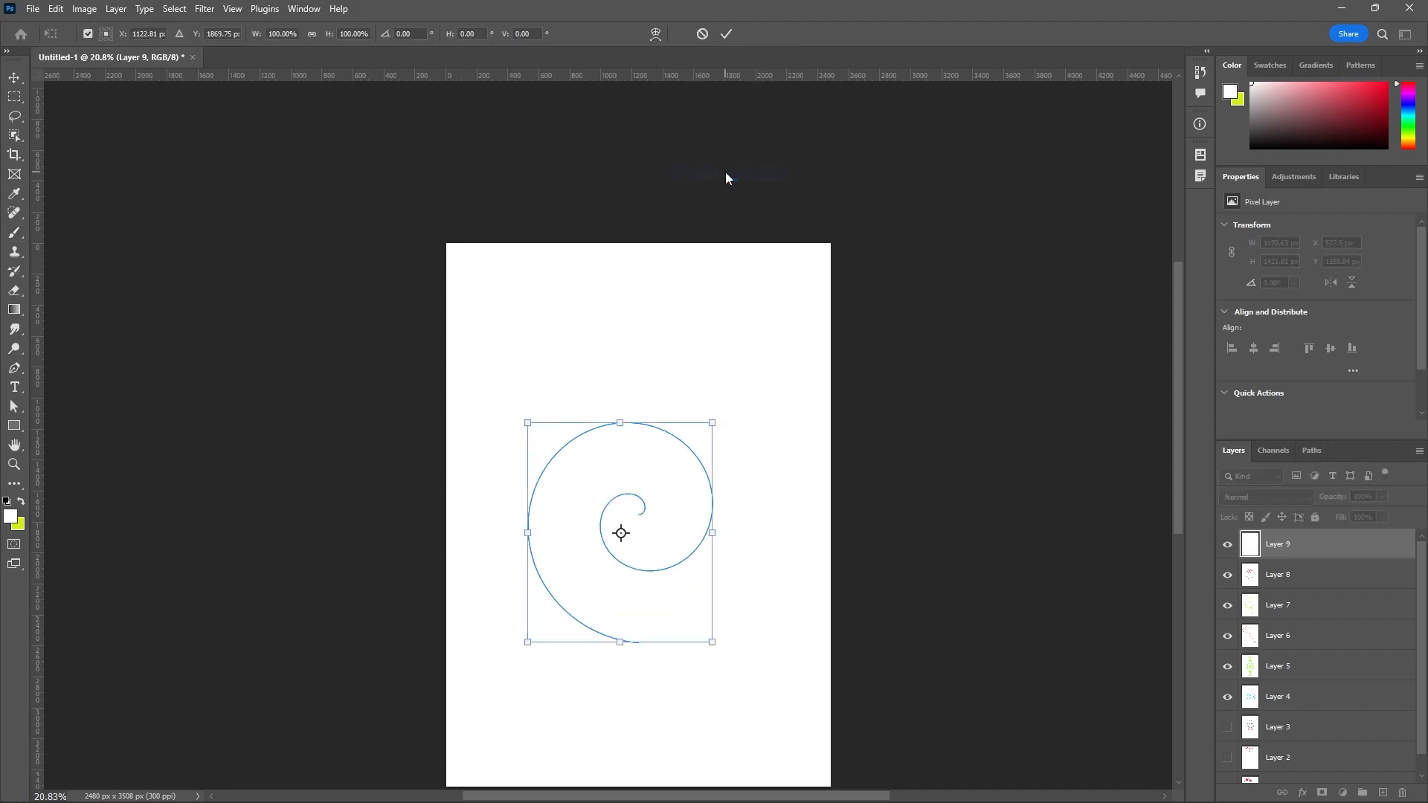
{"action": "left_click", "coordinate": [726, 34]}
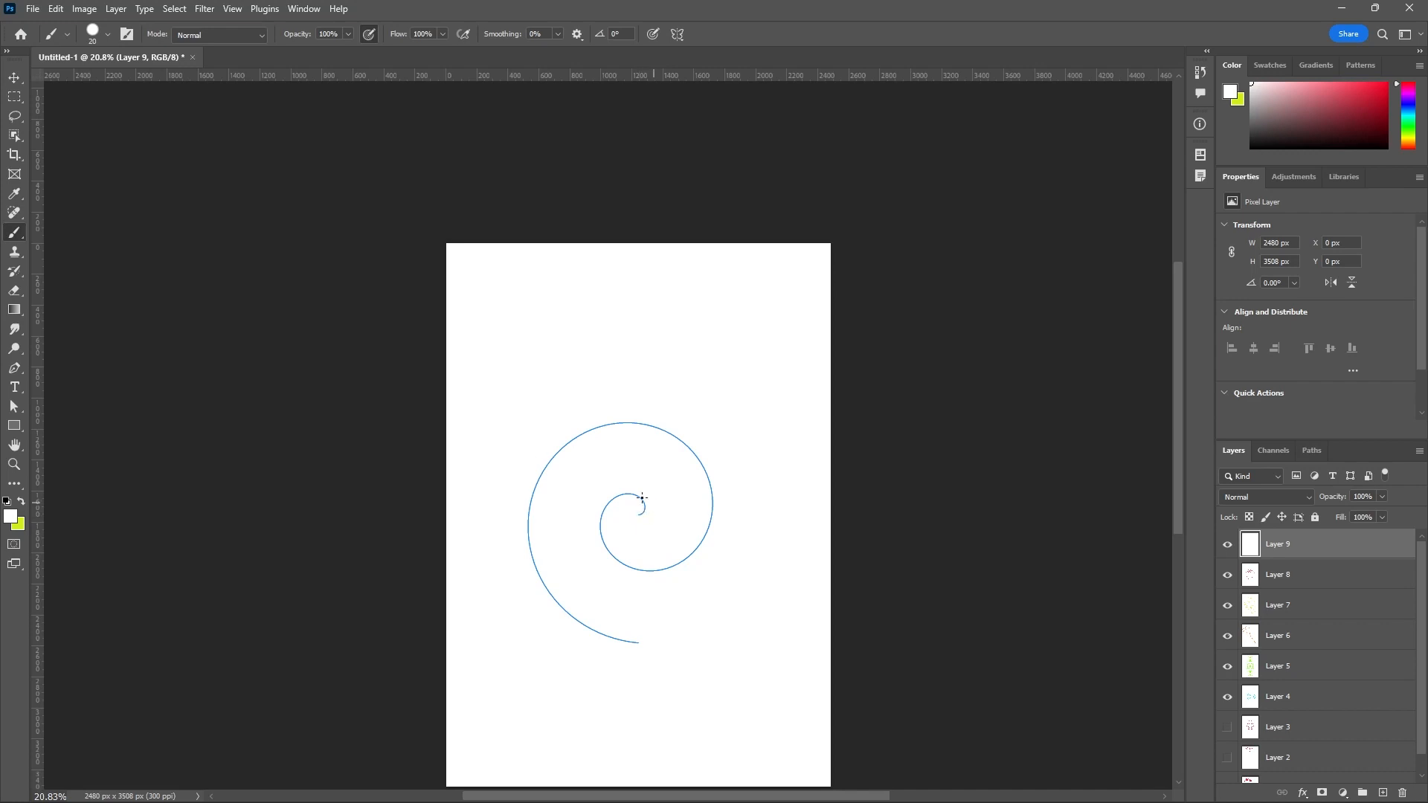
Change the foreground color to purple with hue 285° and paint a wobbly outline along the symmetry spiral from its center to its outer end.
{"action": "left_click", "coordinate": [10, 516]}
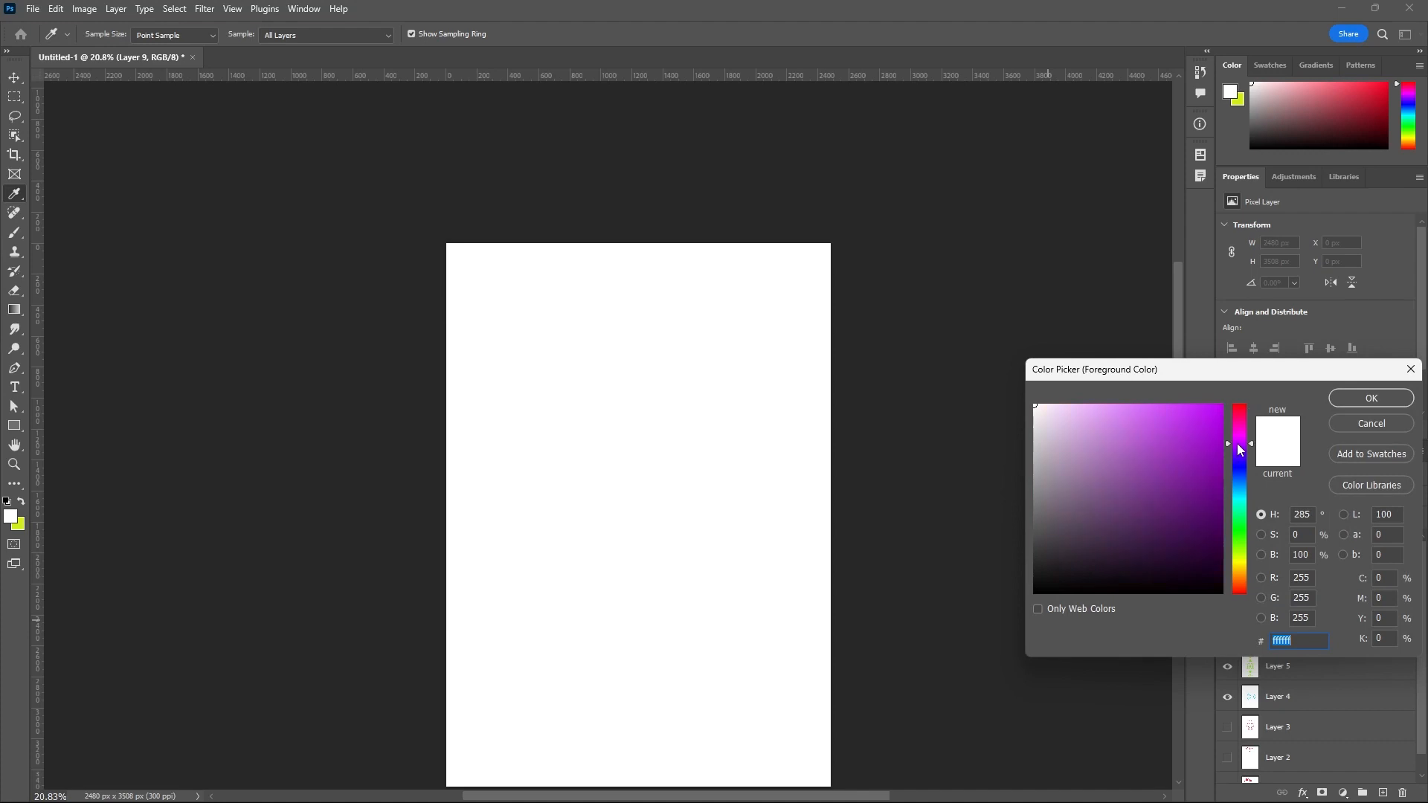
{"action": "left_click", "coordinate": [1205, 427]}
{"action": "left_click", "coordinate": [1371, 399]}
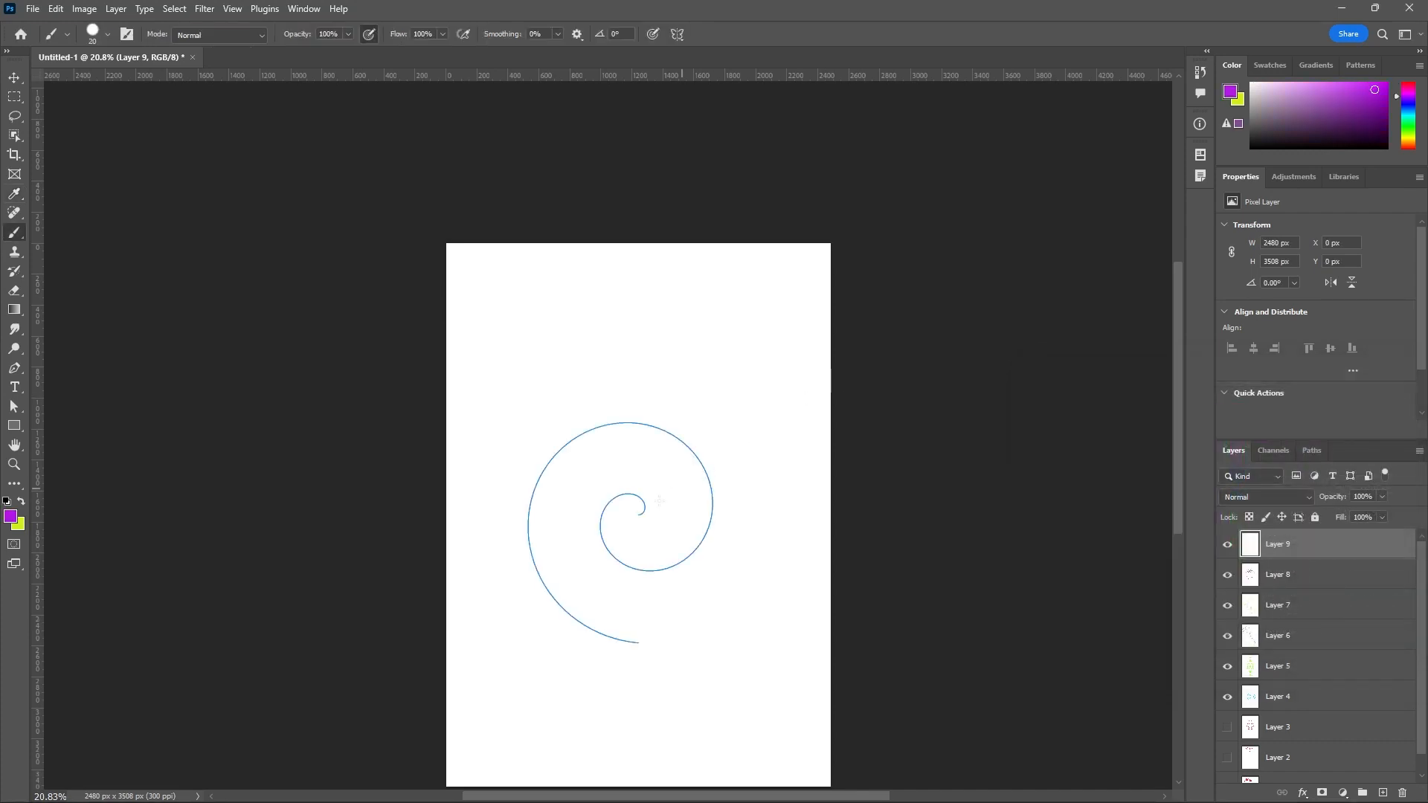
{"action": "mouse_move", "coordinate": [641, 513]}
{"action": "left_mouse_down"}
{"action": "mouse_move", "coordinate": [563, 528]}
{"action": "mouse_move", "coordinate": [565, 546]}
{"action": "mouse_move", "coordinate": [588, 543]}
{"action": "mouse_move", "coordinate": [597, 576]}
{"action": "mouse_move", "coordinate": [612, 571]}
{"action": "mouse_move", "coordinate": [631, 598]}
{"action": "mouse_move", "coordinate": [689, 570]}
{"action": "mouse_move", "coordinate": [713, 528]}
{"action": "mouse_move", "coordinate": [717, 468]}
{"action": "mouse_move", "coordinate": [691, 432]}
{"action": "mouse_move", "coordinate": [622, 417]}
{"action": "mouse_move", "coordinate": [547, 447]}
{"action": "mouse_move", "coordinate": [524, 480]}
{"action": "mouse_move", "coordinate": [522, 527]}
{"action": "mouse_move", "coordinate": [539, 600]}
{"action": "mouse_move", "coordinate": [662, 645]}
{"action": "left_mouse_up"}
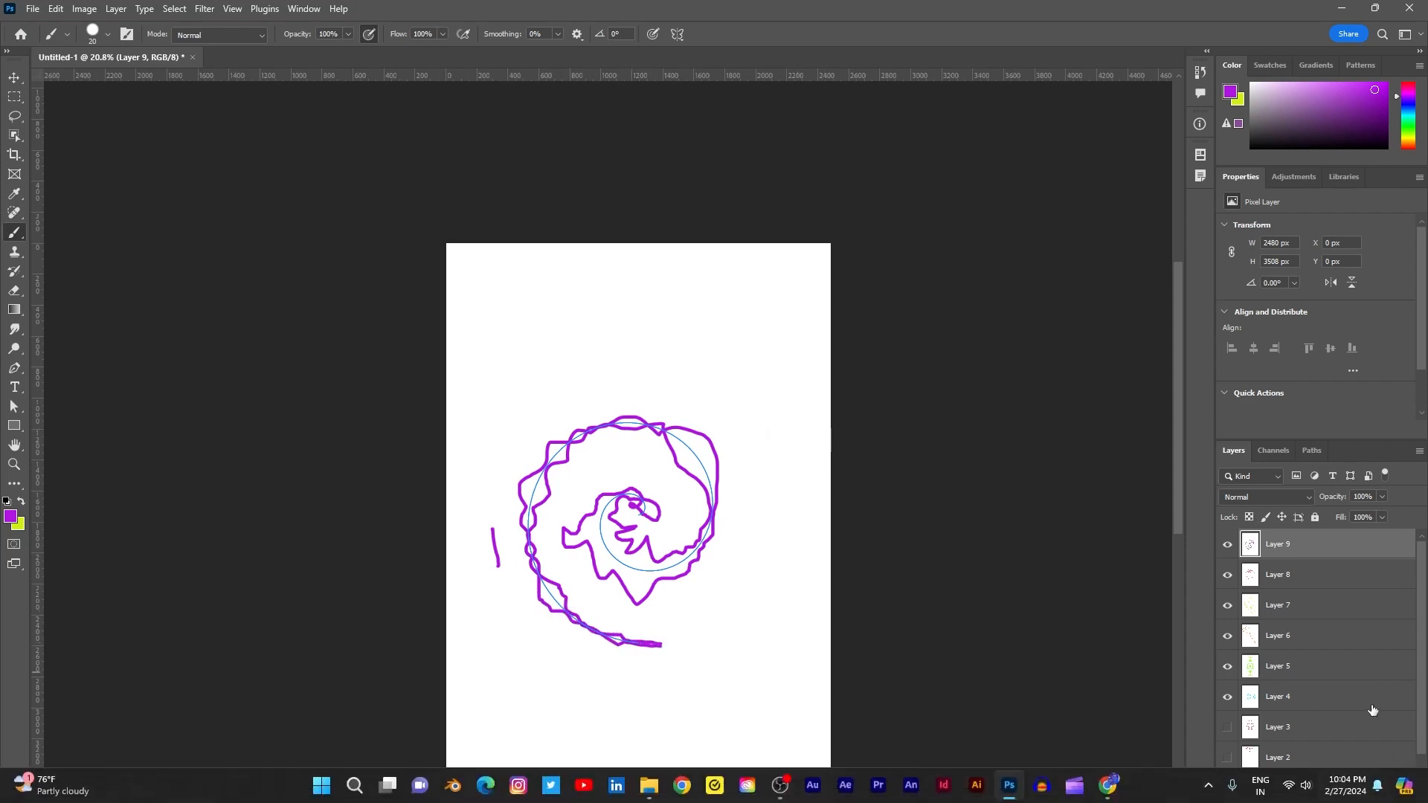
Add a new layer above Layer 9, change the foreground color to white and fill the layer with it.
{"action": "left_click", "coordinate": [1383, 793]}
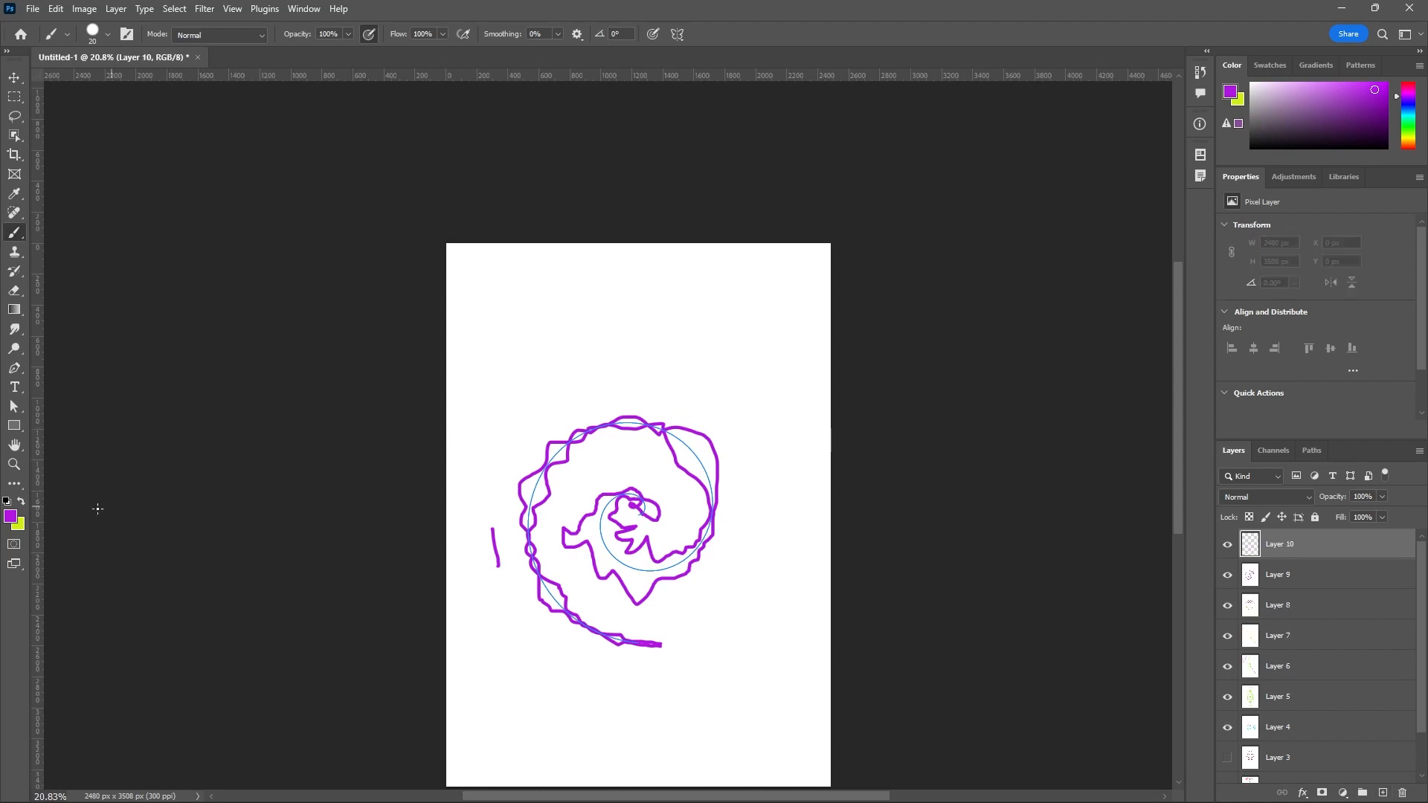
{"action": "left_click", "coordinate": [9, 516]}
{"action": "left_click_drag", "start_coordinate": [1098, 475], "coordinate": [1005, 383]}
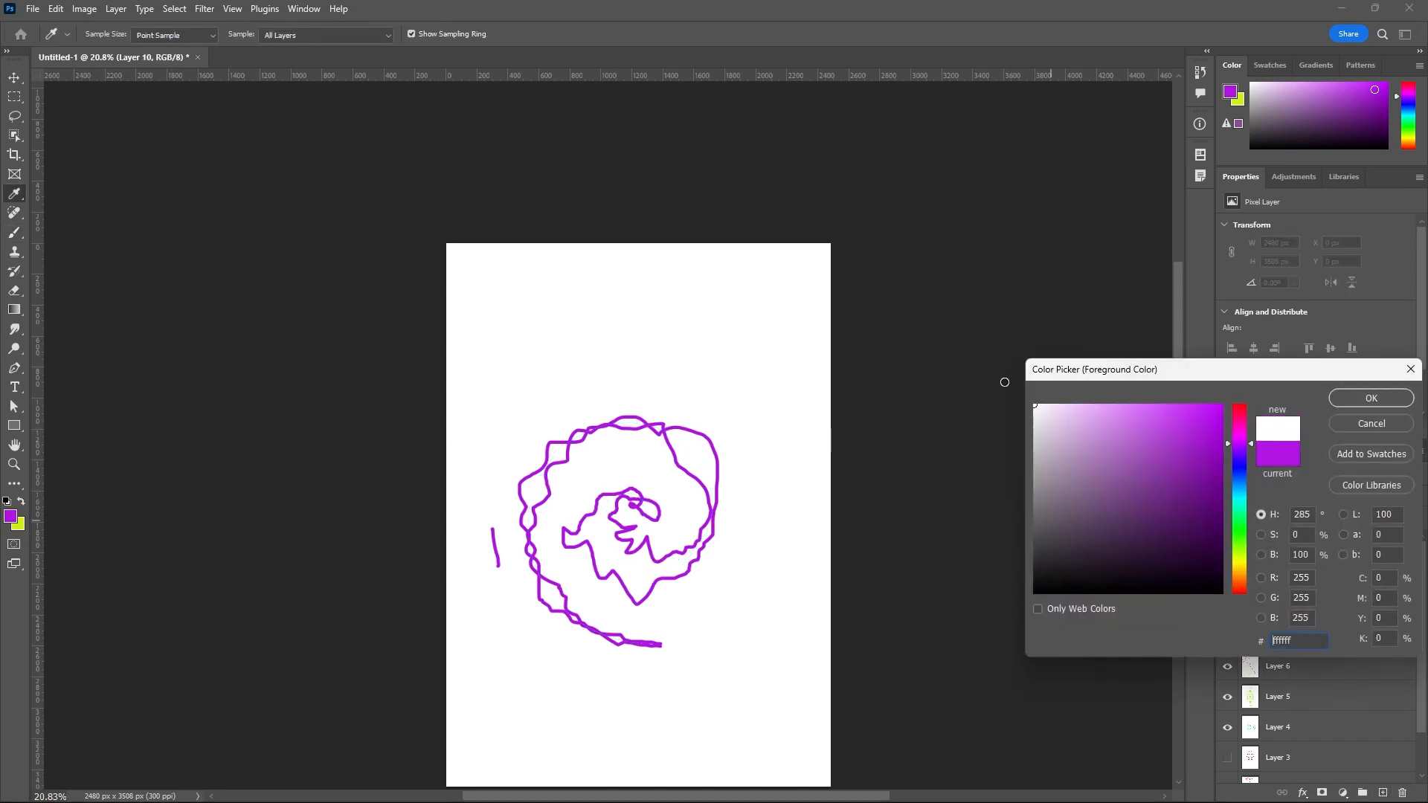
{"action": "left_click", "coordinate": [1370, 399]}
{"action": "key", "text": "b"}
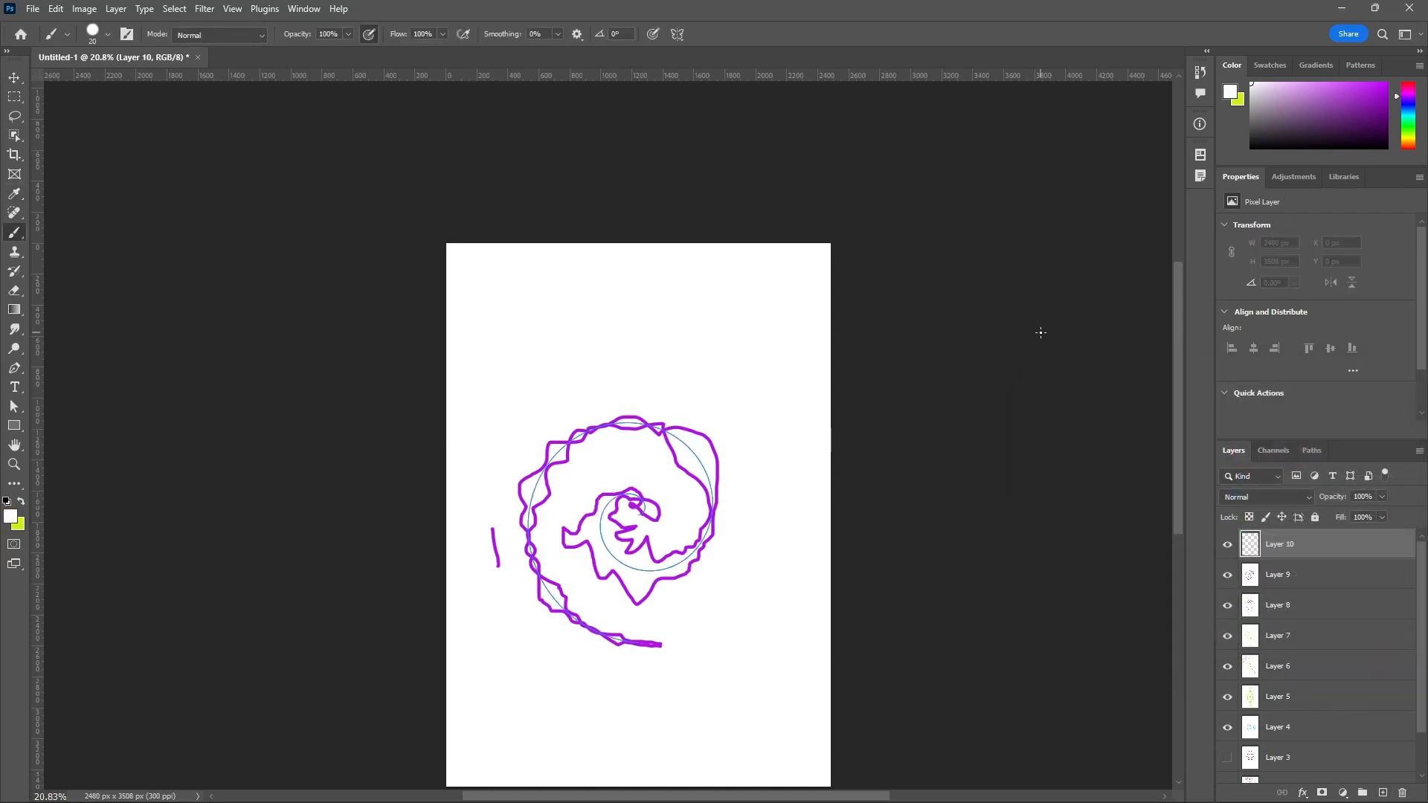
{"action": "key", "text": "alt+BackSpace"}
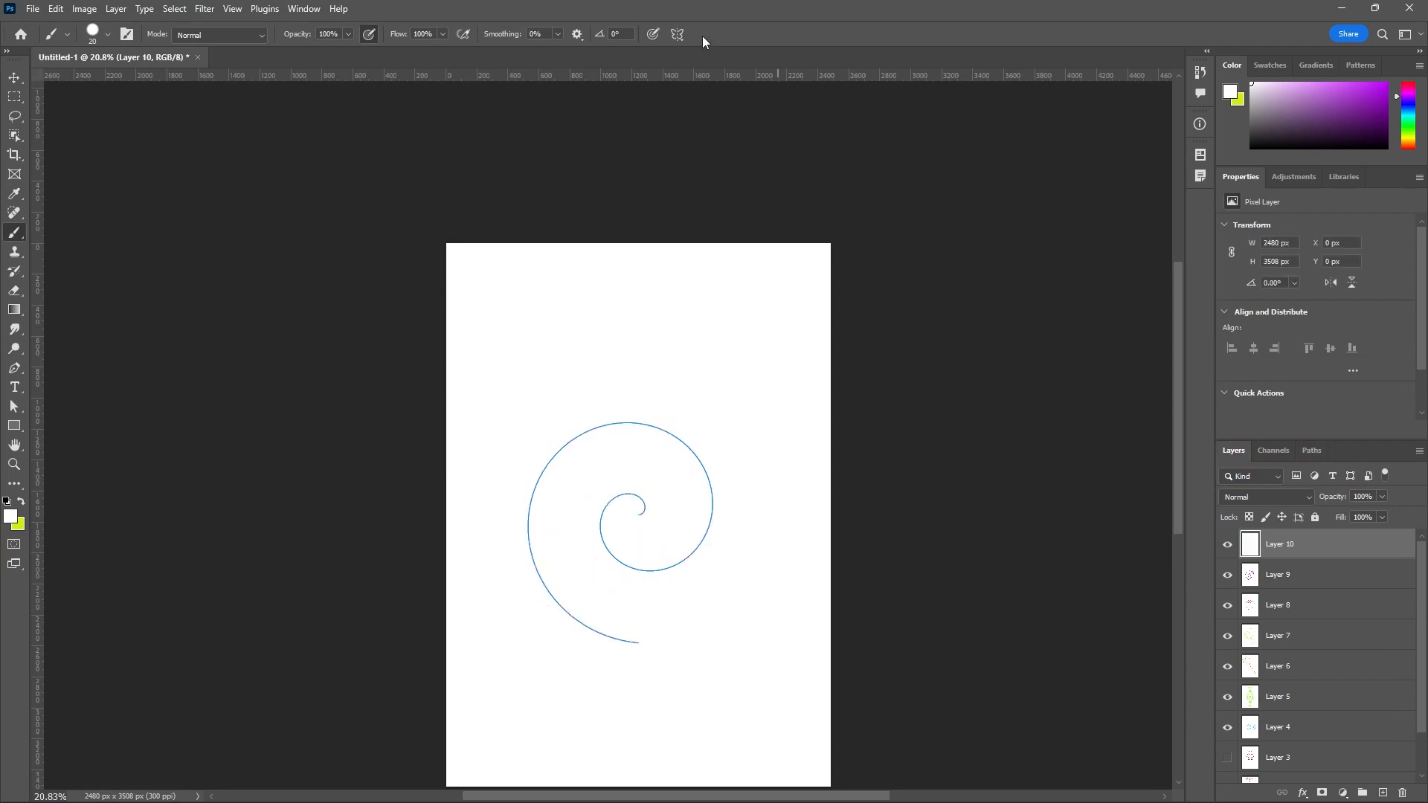
Switch the paint symmetry to Parallel Lines and accept the two default vertical axes.
{"action": "left_click", "coordinate": [677, 34]}
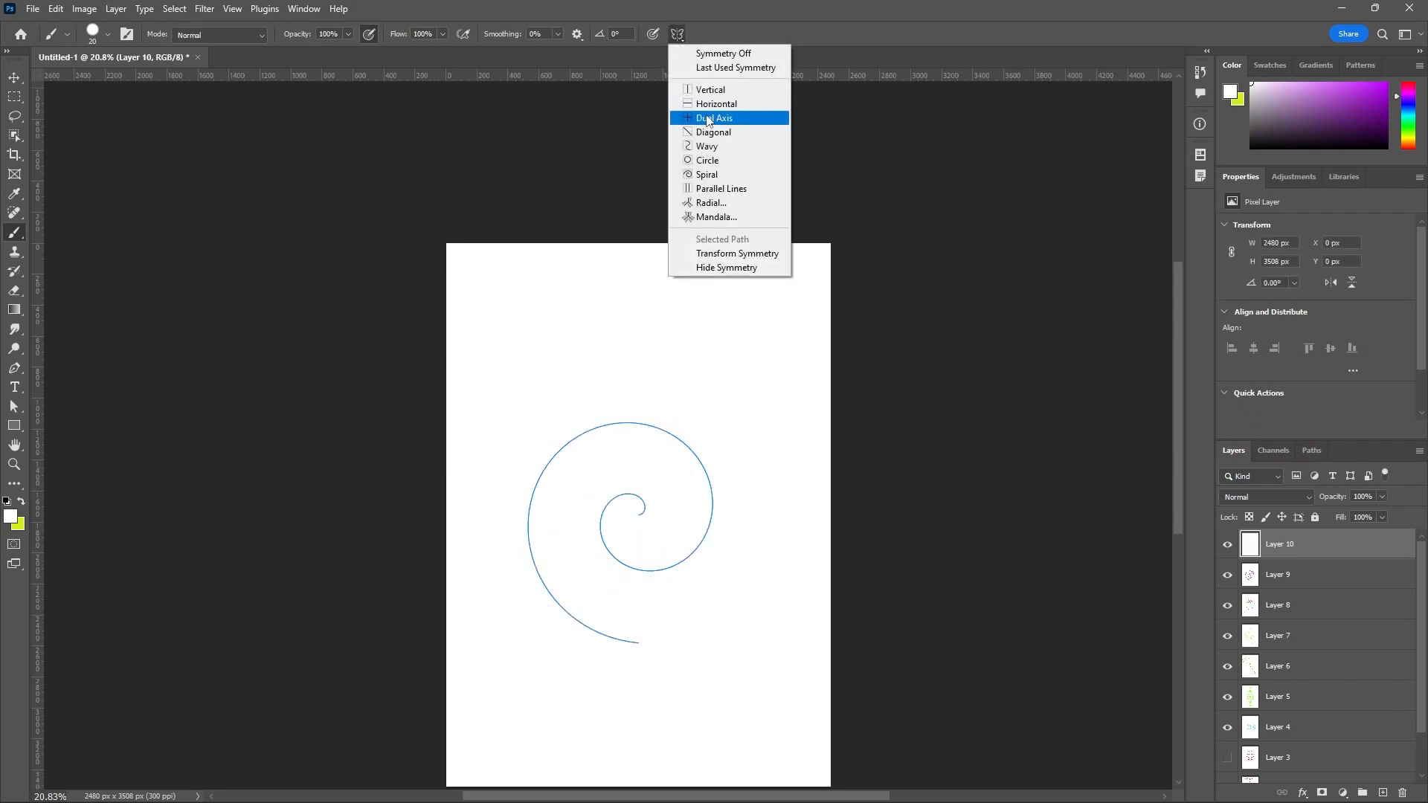
{"action": "left_click", "coordinate": [741, 189]}
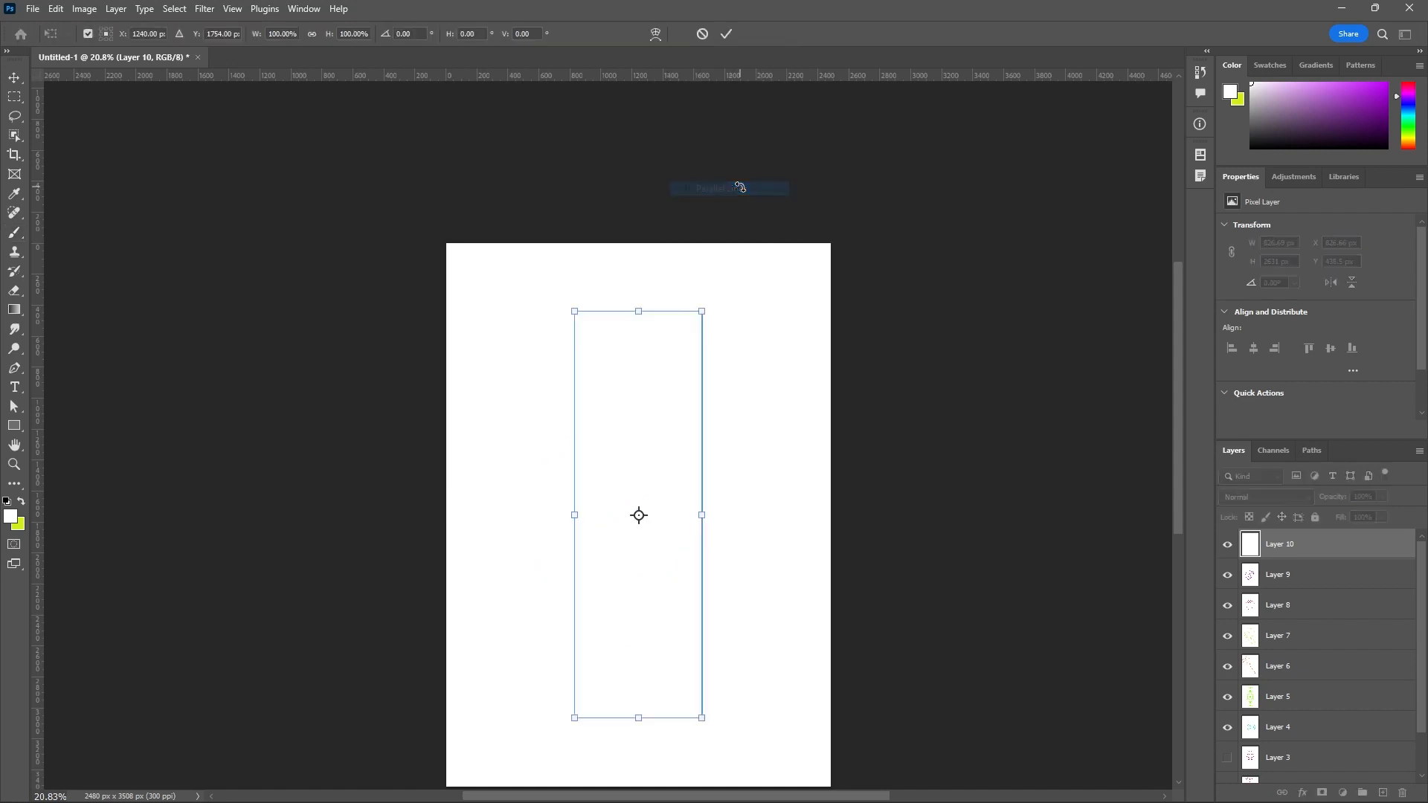
{"action": "left_click", "coordinate": [731, 36]}
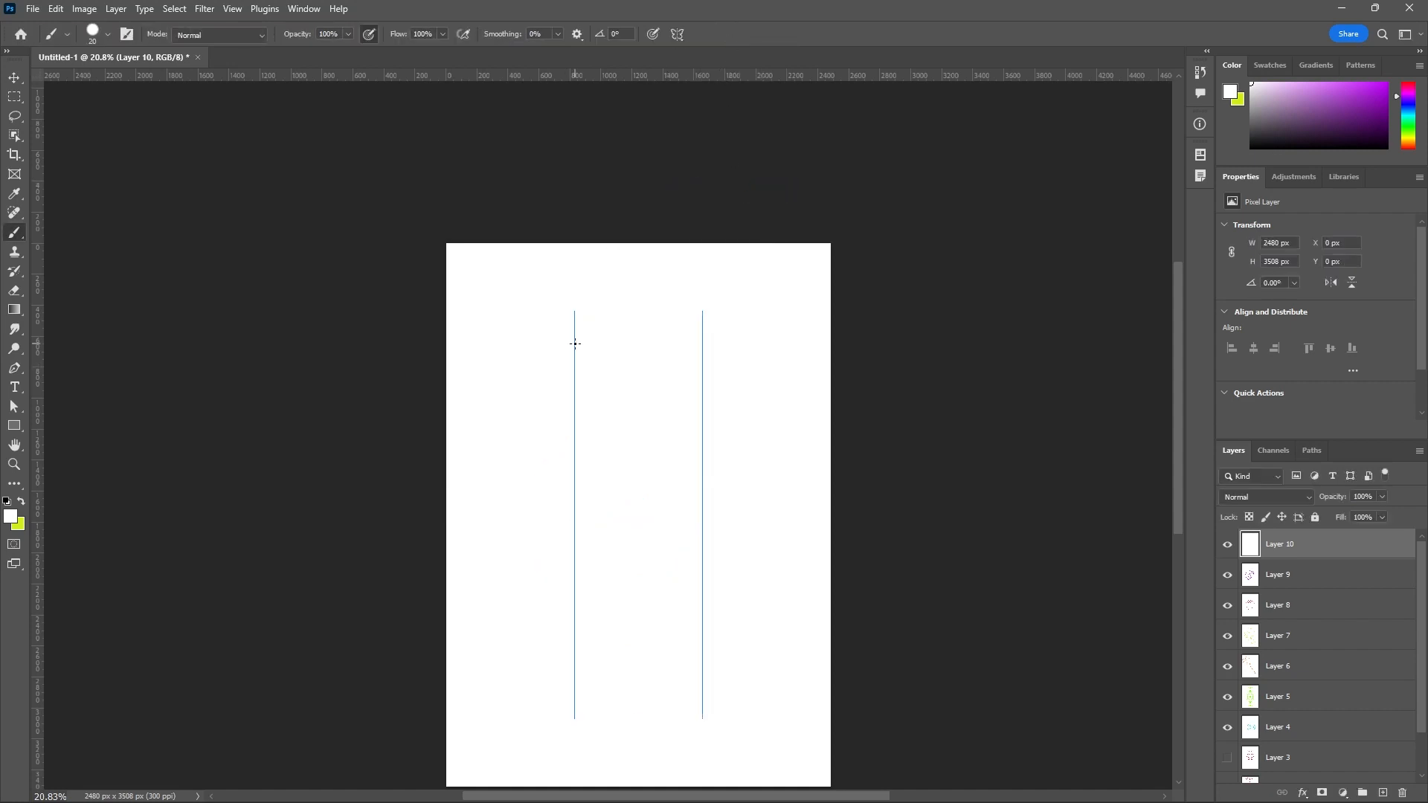
Change the foreground color to a bright blue with a hue of 215°.
{"action": "left_click", "coordinate": [10, 517]}
{"action": "left_click", "coordinate": [1232, 482]}
{"action": "left_click", "coordinate": [1196, 421]}
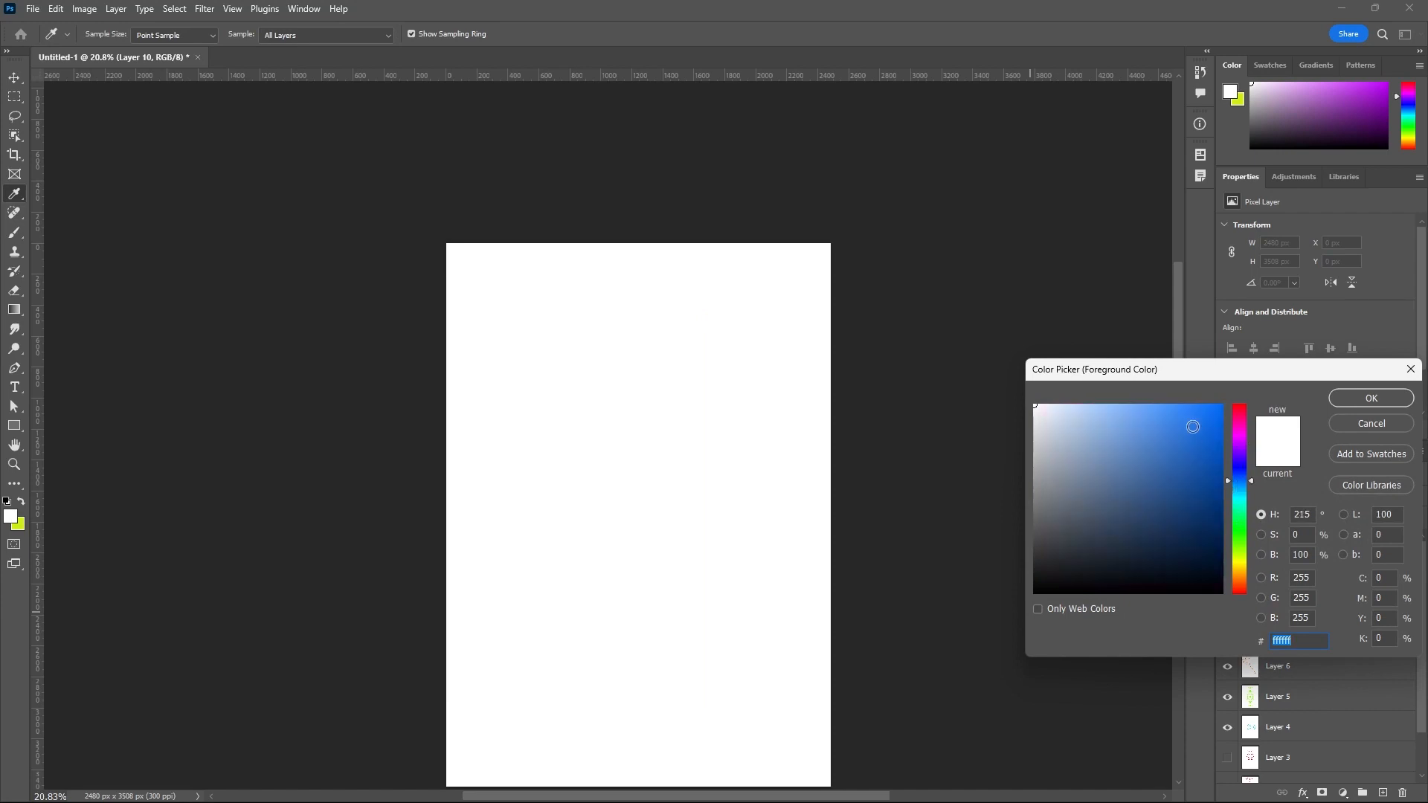
{"action": "left_click", "coordinate": [1368, 398]}
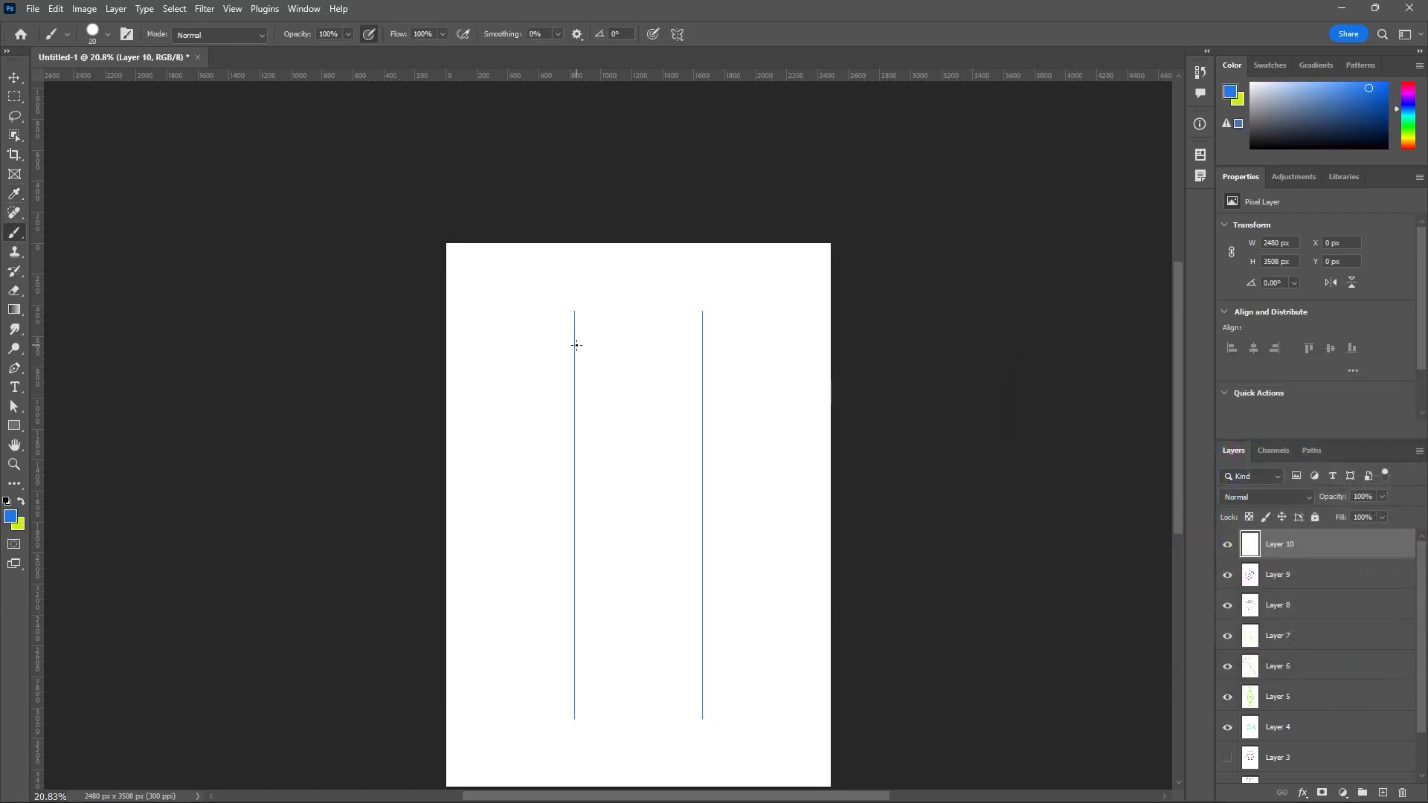
Try a blue zigzag stroke along the first parallel symmetry axis on Layer 10 and undo it.
{"action": "mouse_move", "coordinate": [574, 342]}
{"action": "left_mouse_down"}
{"action": "mouse_move", "coordinate": [534, 296]}
{"action": "mouse_move", "coordinate": [578, 390]}
{"action": "mouse_move", "coordinate": [514, 369]}
{"action": "mouse_move", "coordinate": [580, 489]}
{"action": "left_mouse_up"}
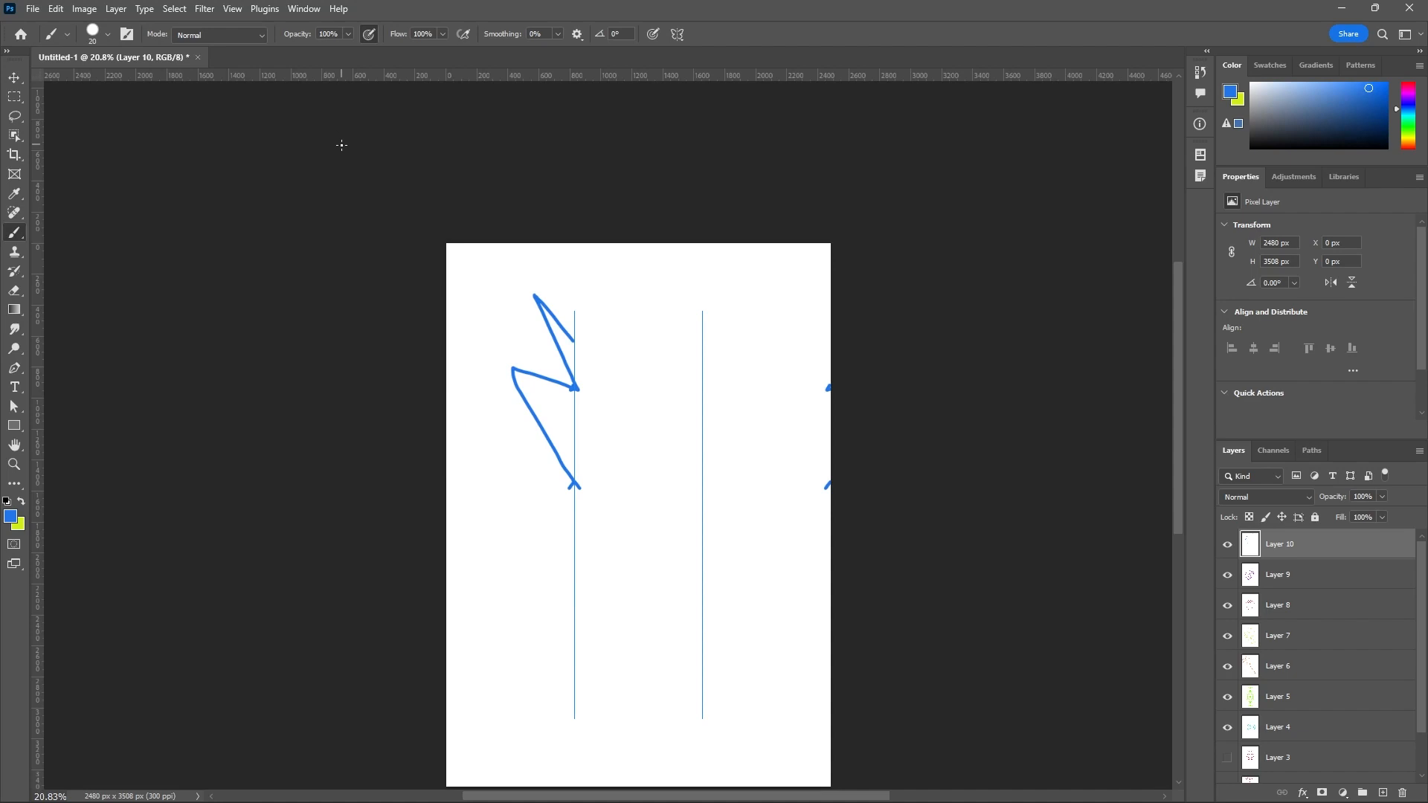
{"action": "key", "text": "ctrl+z"}
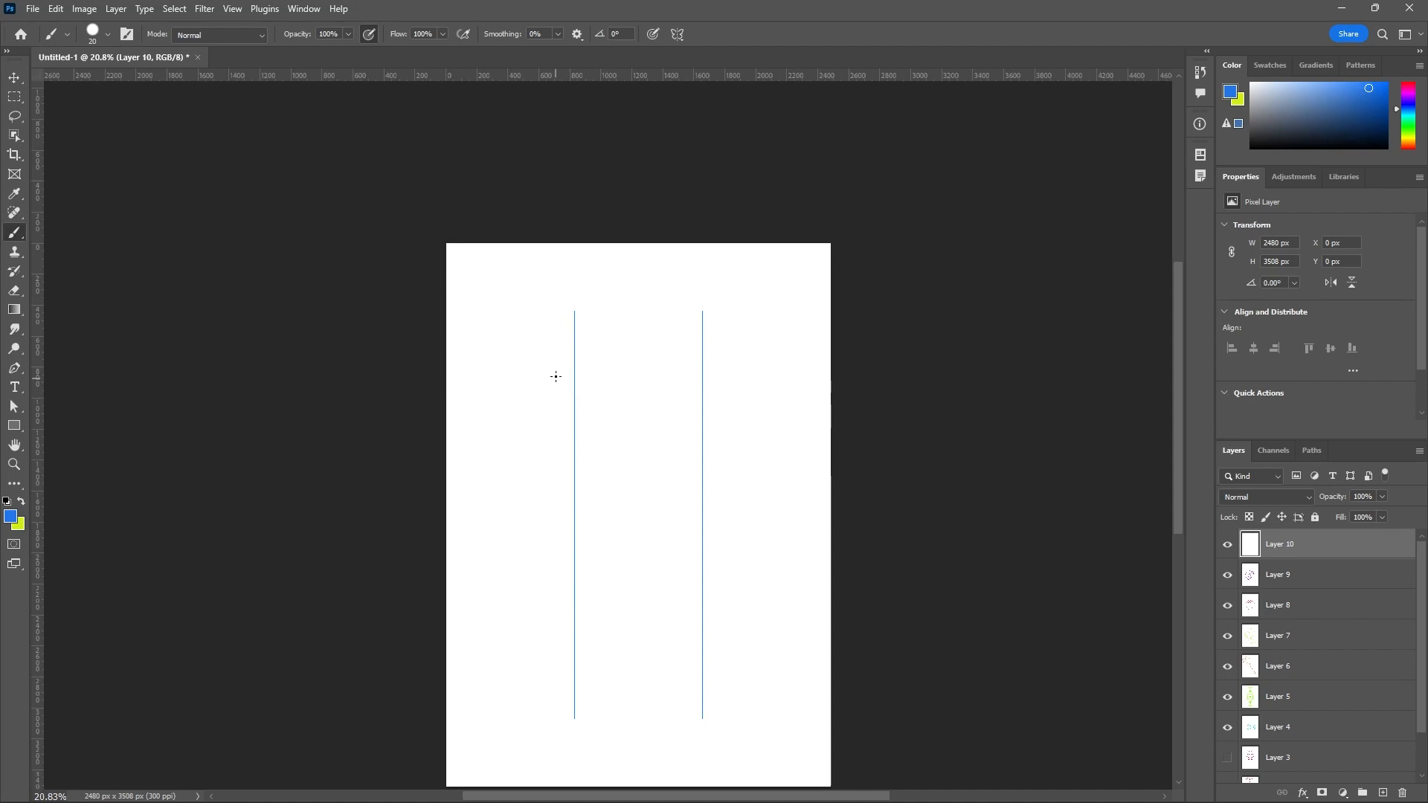
Scale Layer 10 proportionally down to 72.86% with Free Transform, keeping it near the middle of the page.
{"action": "key", "text": "ctrl+t"}
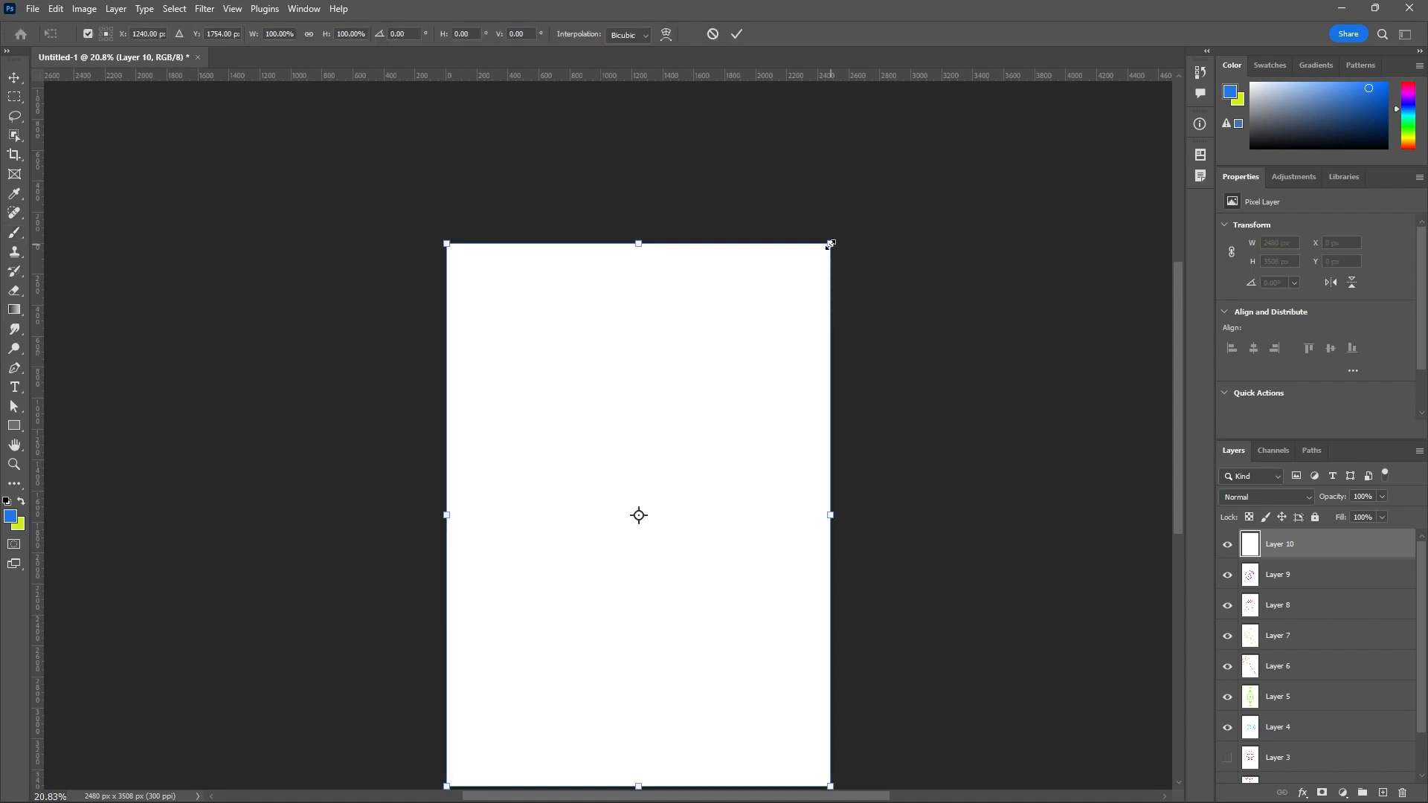
{"action": "left_click_drag", "start_coordinate": [830, 244], "coordinate": [727, 392]}
{"action": "left_click_drag", "start_coordinate": [639, 449], "coordinate": [692, 388]}
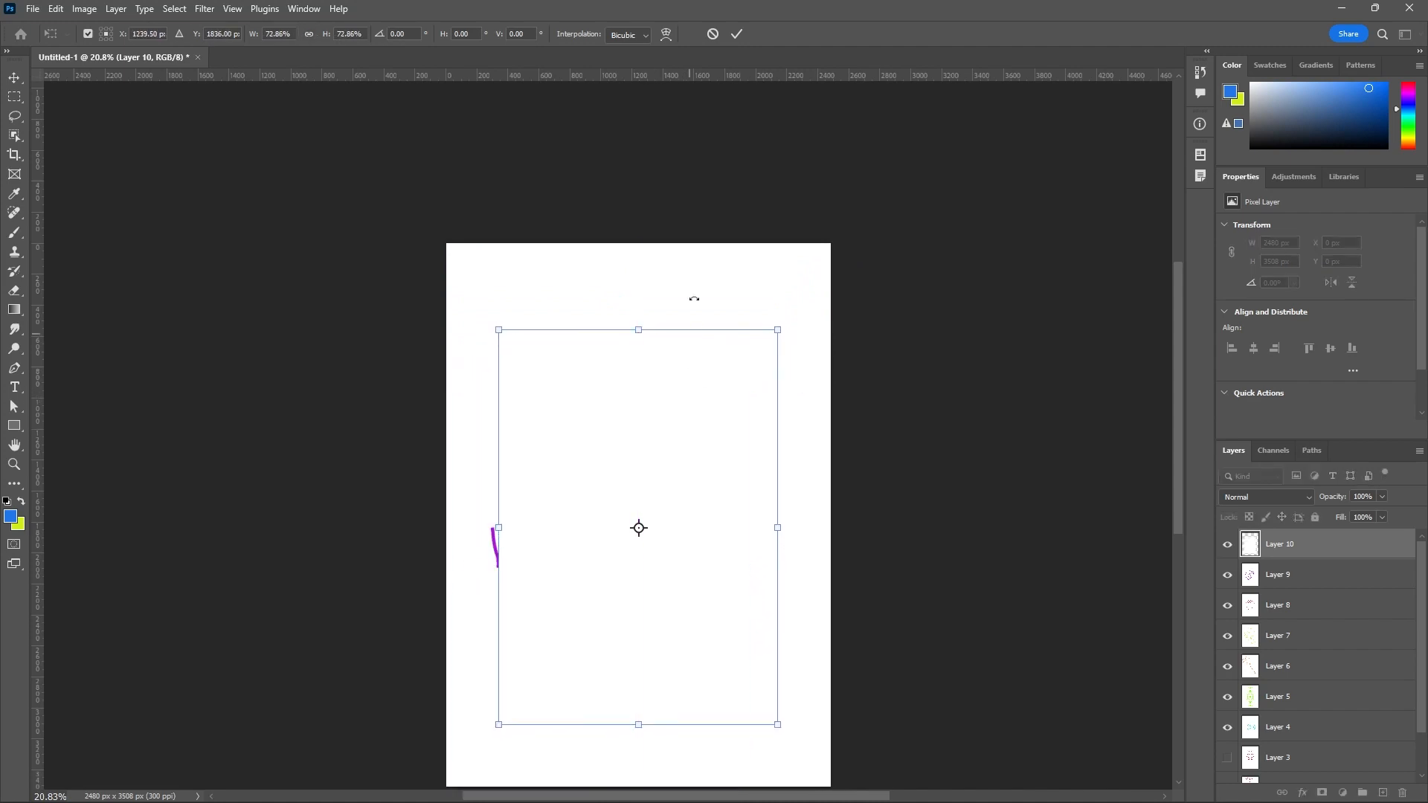
{"action": "left_click", "coordinate": [737, 34]}
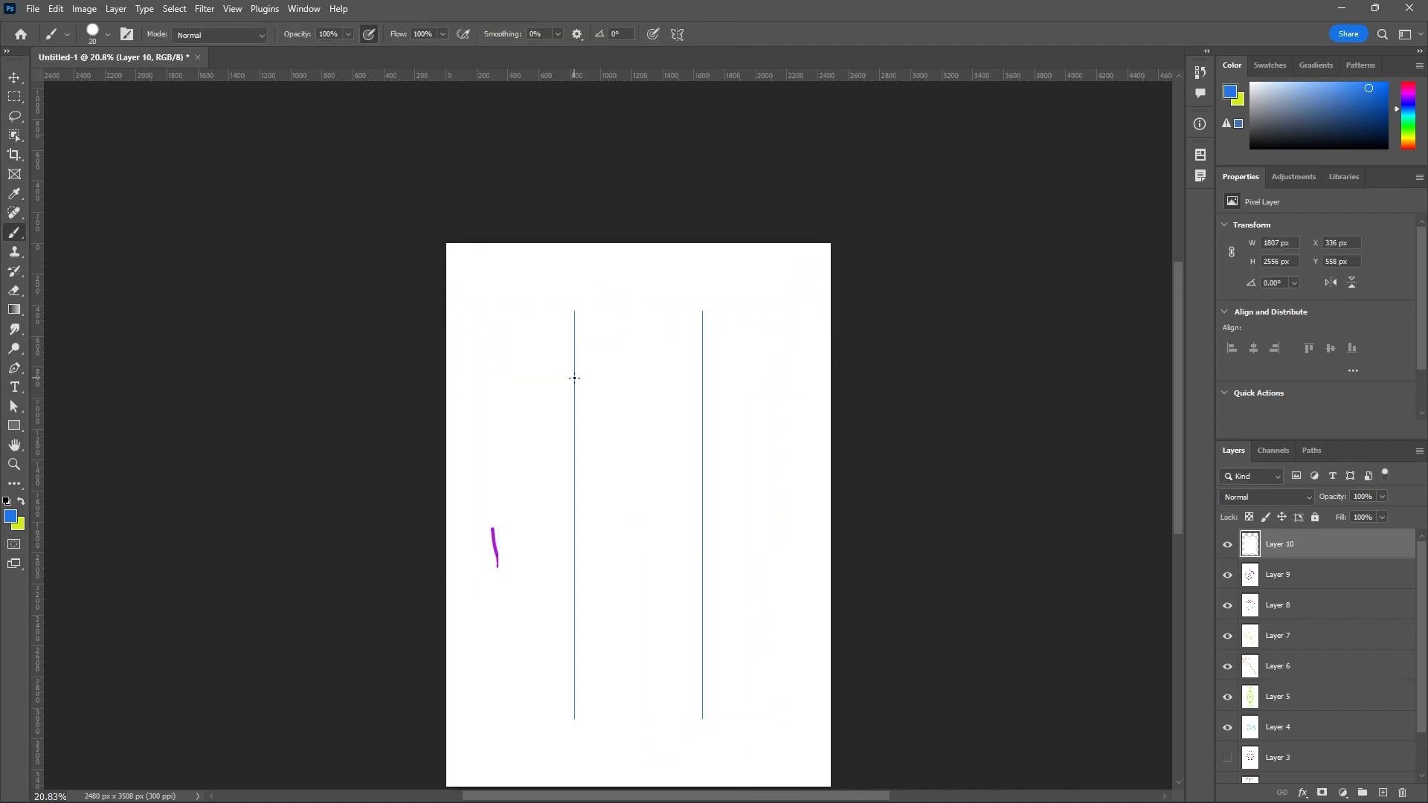
Paint wavy blue strokes down the first parallel axis and a zigzag stroke along the upper half of the second.
{"action": "left_click_drag", "start_coordinate": [567, 365], "coordinate": [552, 377]}
{"action": "mouse_move", "coordinate": [571, 450]}
{"action": "left_mouse_down"}
{"action": "mouse_move", "coordinate": [544, 478]}
{"action": "mouse_move", "coordinate": [564, 533]}
{"action": "left_mouse_up"}
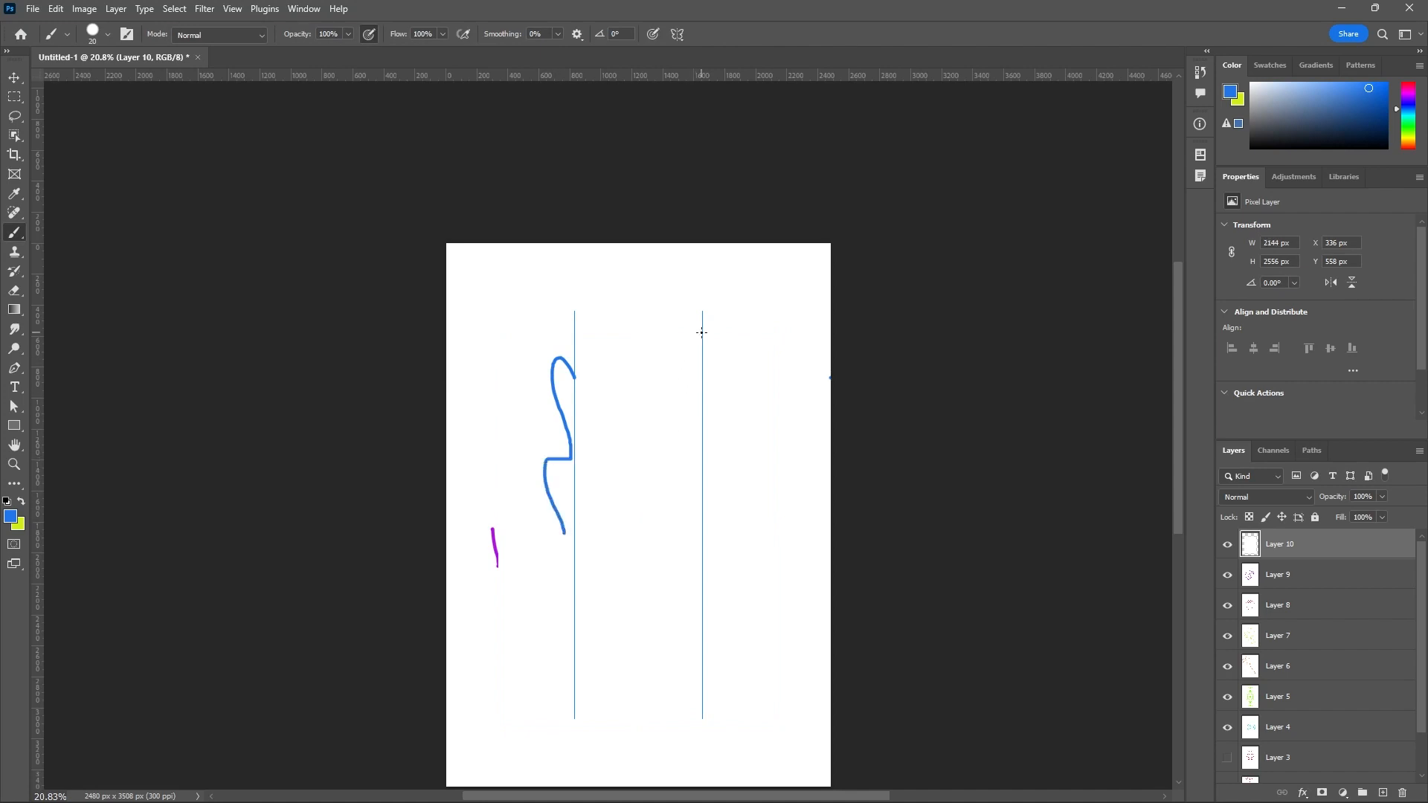
{"action": "mouse_move", "coordinate": [702, 334]}
{"action": "left_mouse_down"}
{"action": "mouse_move", "coordinate": [729, 436]}
{"action": "mouse_move", "coordinate": [683, 454]}
{"action": "mouse_move", "coordinate": [712, 508]}
{"action": "left_mouse_up"}
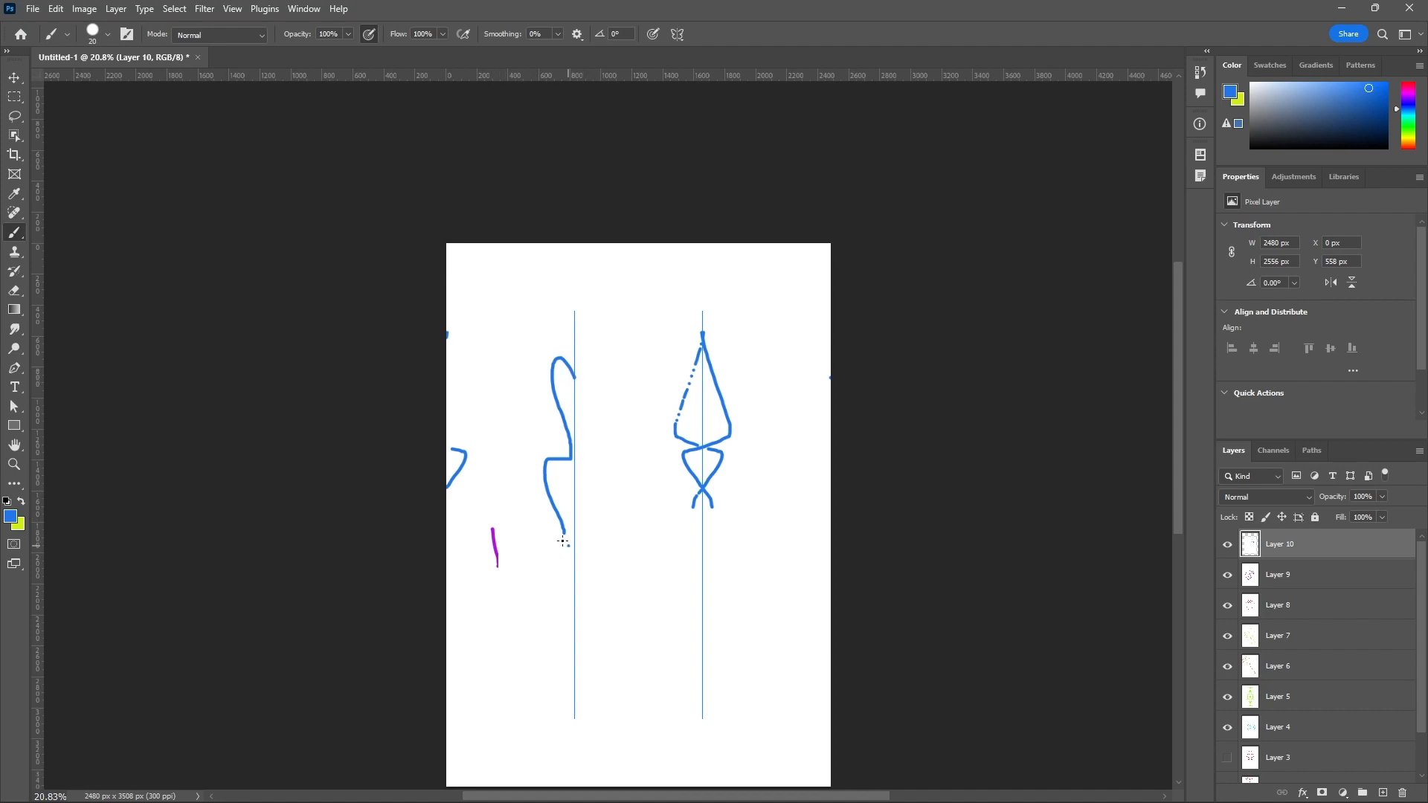
{"action": "mouse_move", "coordinate": [570, 545]}
{"action": "left_mouse_down"}
{"action": "mouse_move", "coordinate": [573, 612]}
{"action": "mouse_move", "coordinate": [505, 645]}
{"action": "mouse_move", "coordinate": [568, 705]}
{"action": "left_mouse_up"}
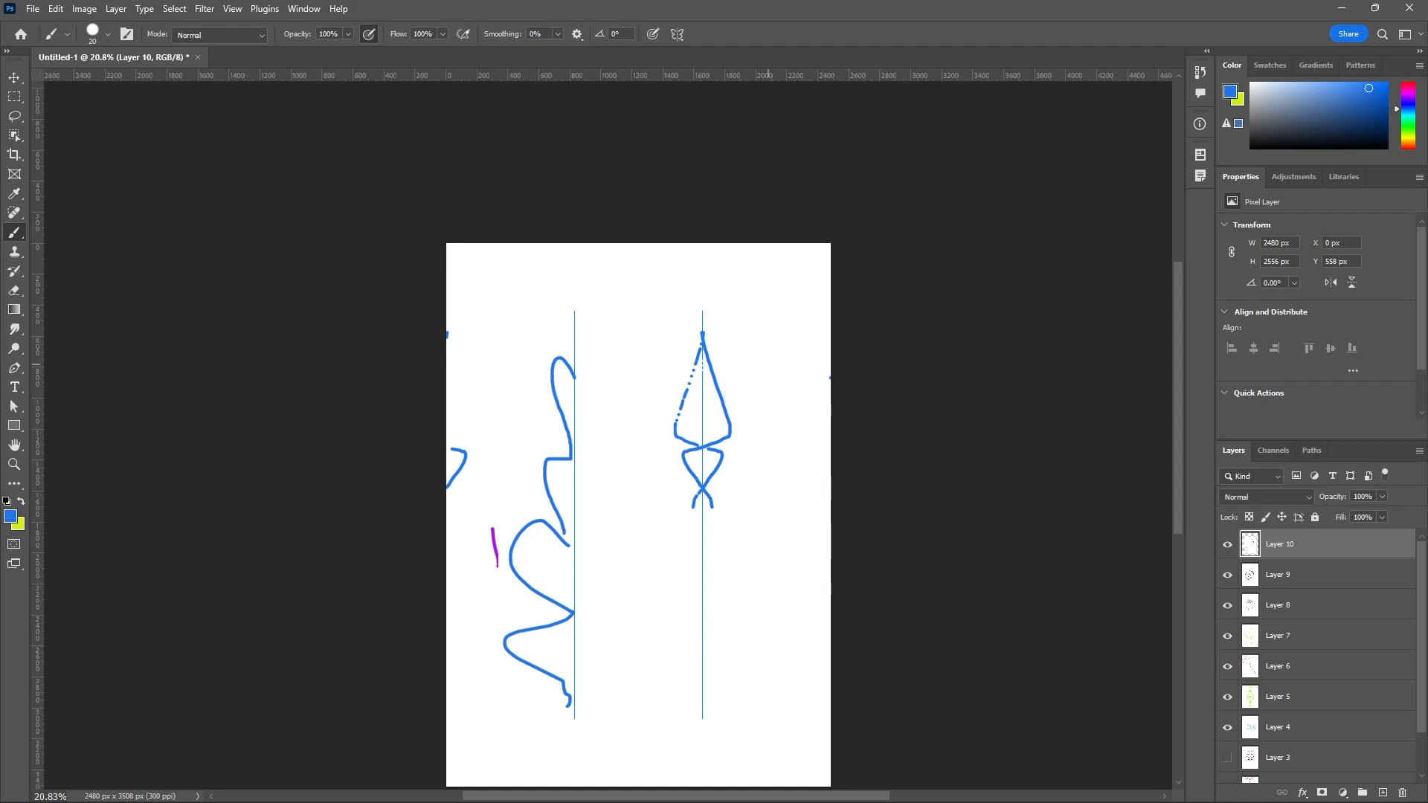
{"action": "scroll", "coordinate": [513, 207], "scroll_direction": "down", "scroll_amount": 2}
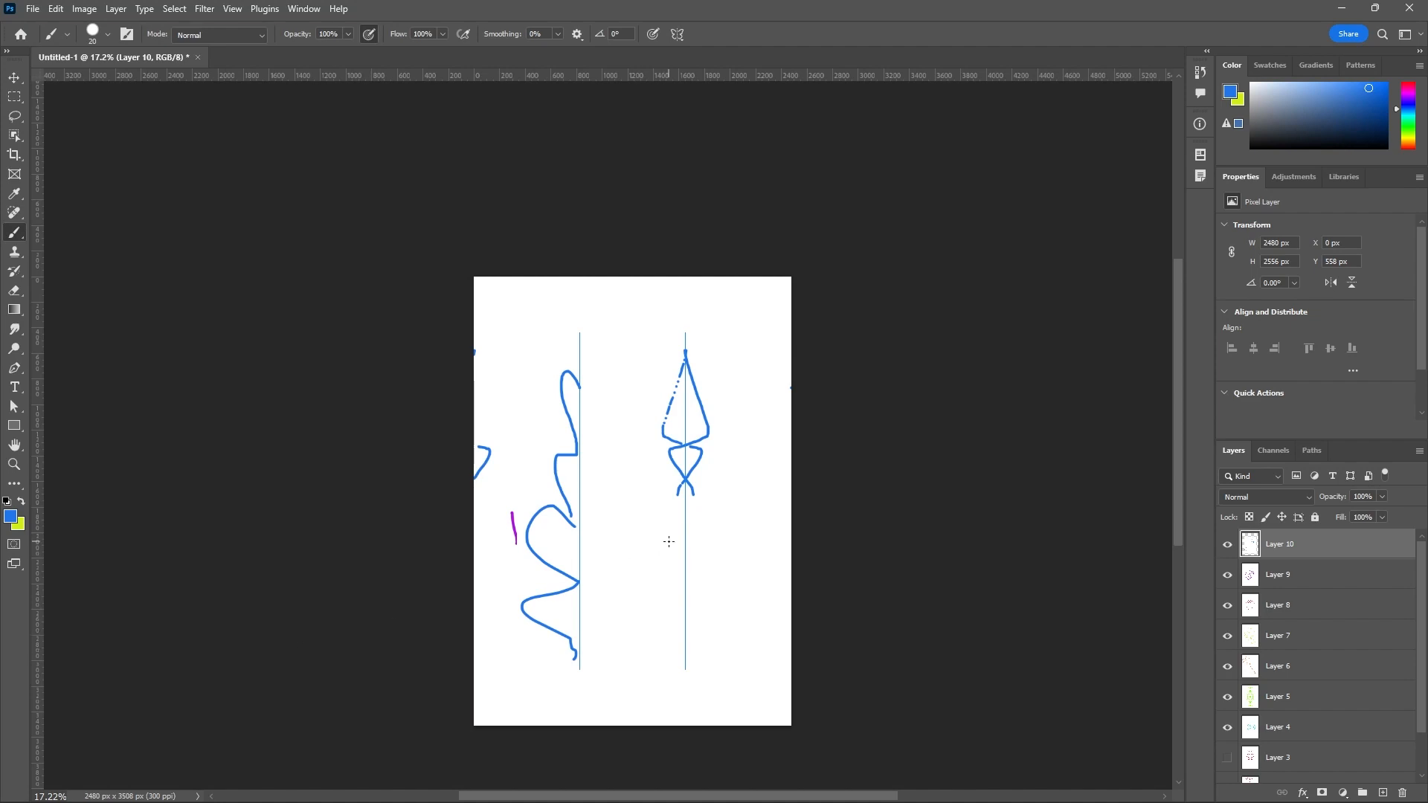
{"action": "scroll", "coordinate": [670, 542], "scroll_direction": "up", "scroll_amount": 1}
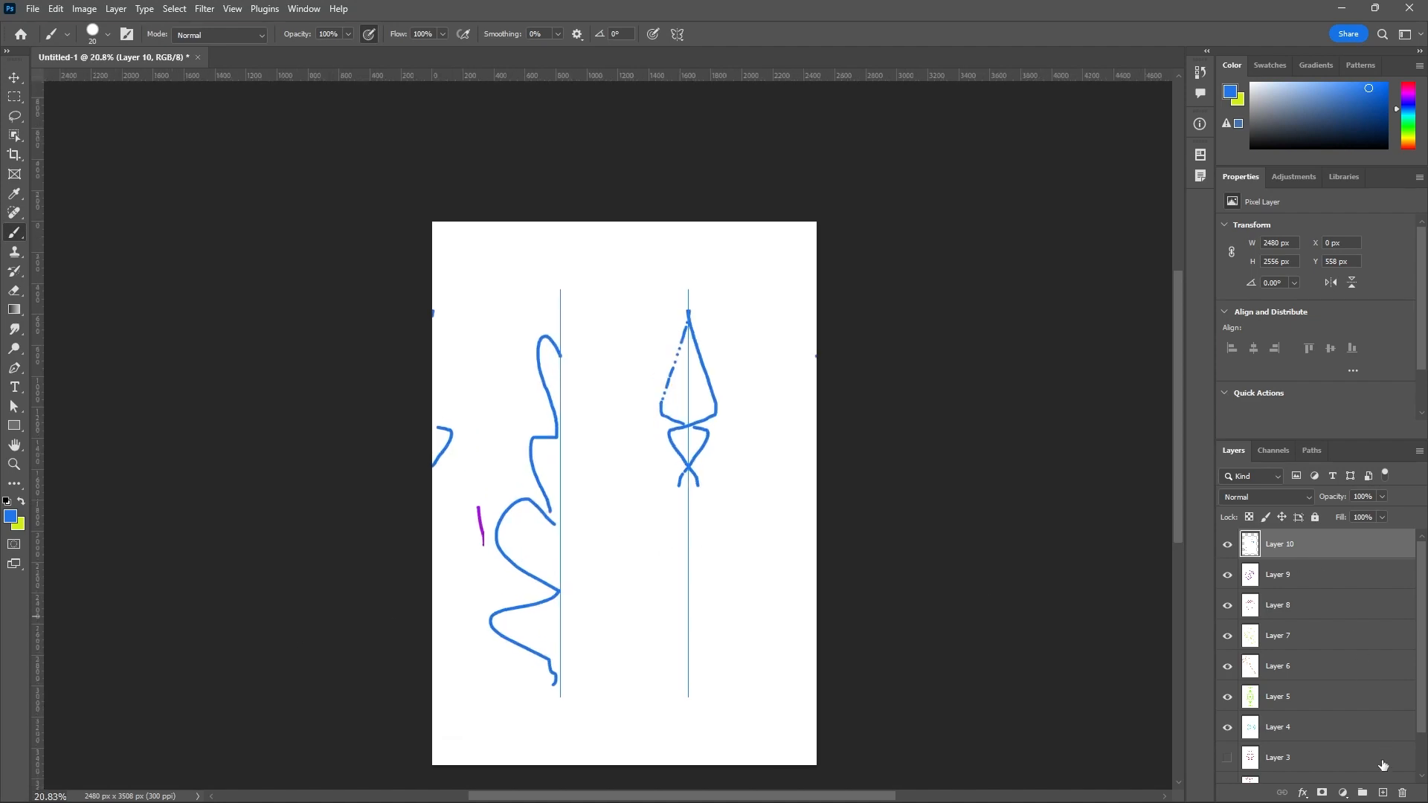
Add a new layer above Layer 10, change the foreground color to white and fill the layer with it.
{"action": "left_click", "coordinate": [1382, 794]}
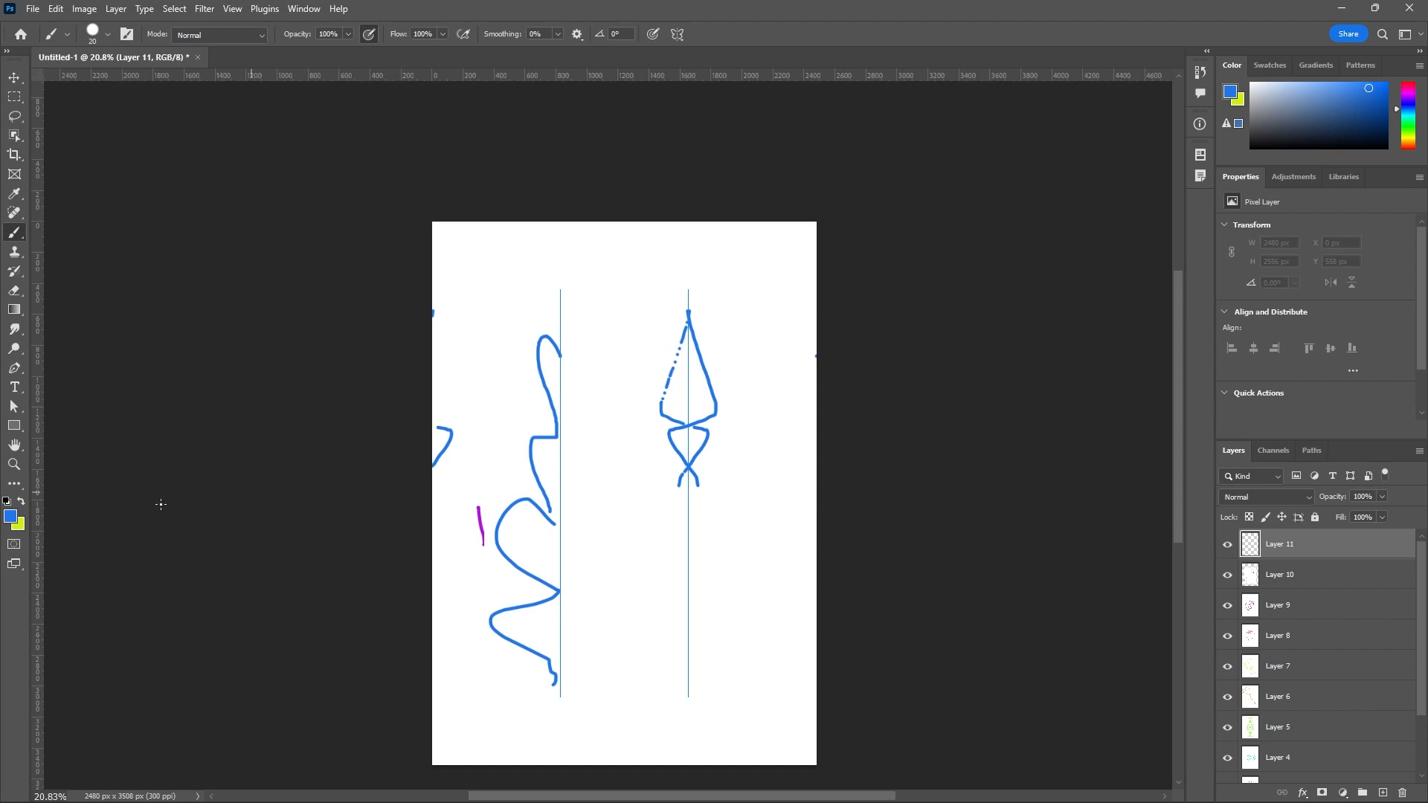
{"action": "left_click", "coordinate": [9, 516]}
{"action": "left_click", "coordinate": [1034, 406]}
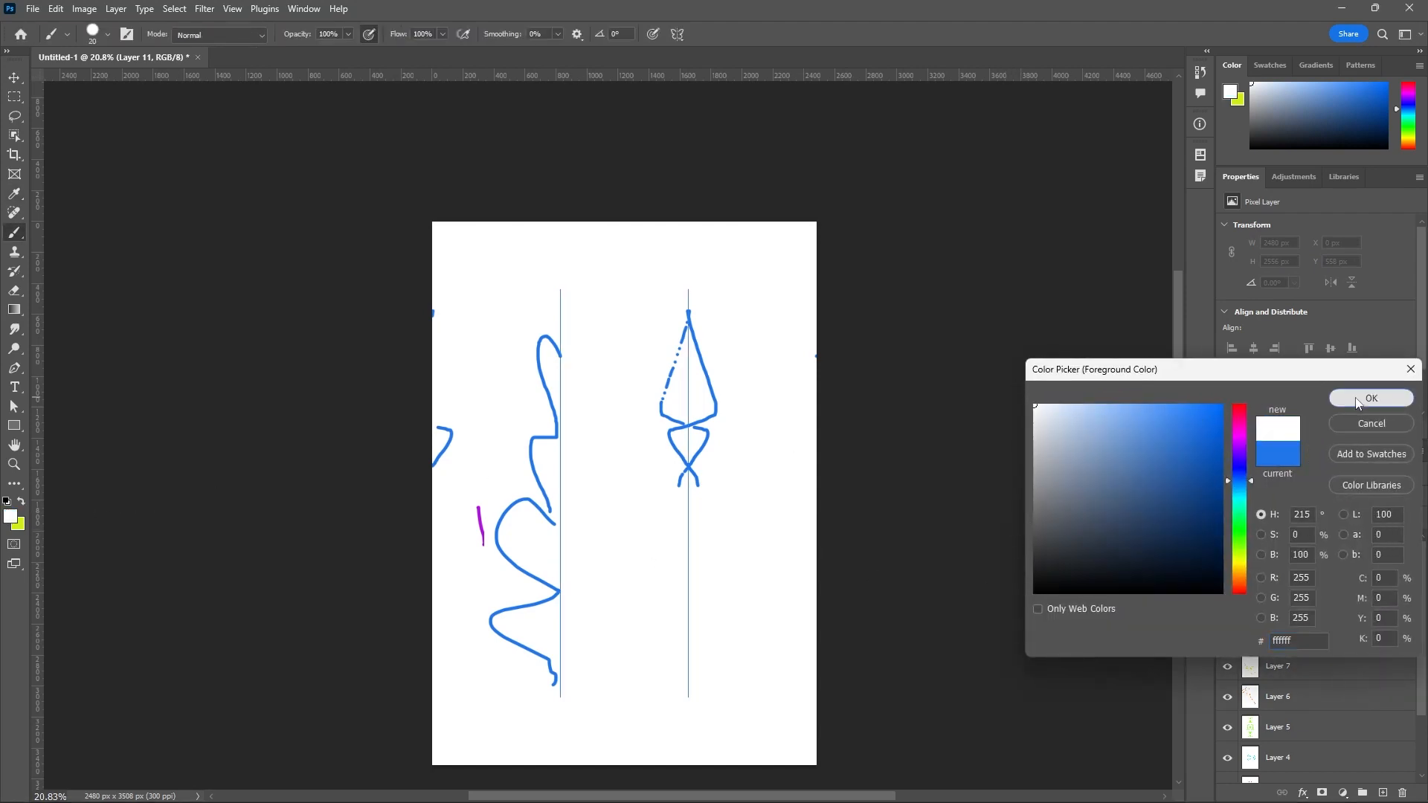
{"action": "left_click", "coordinate": [1372, 398]}
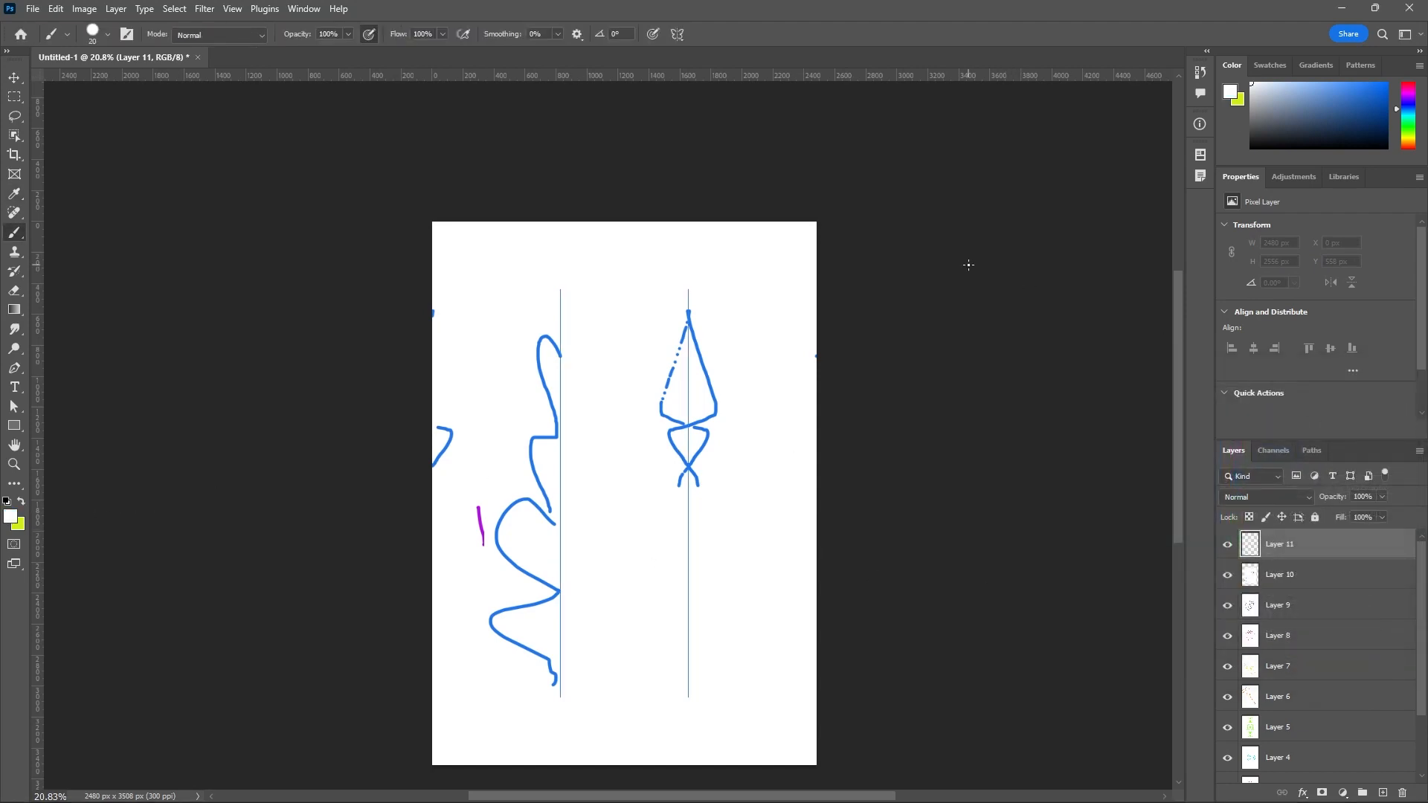
{"action": "key", "text": "alt+BackSpace"}
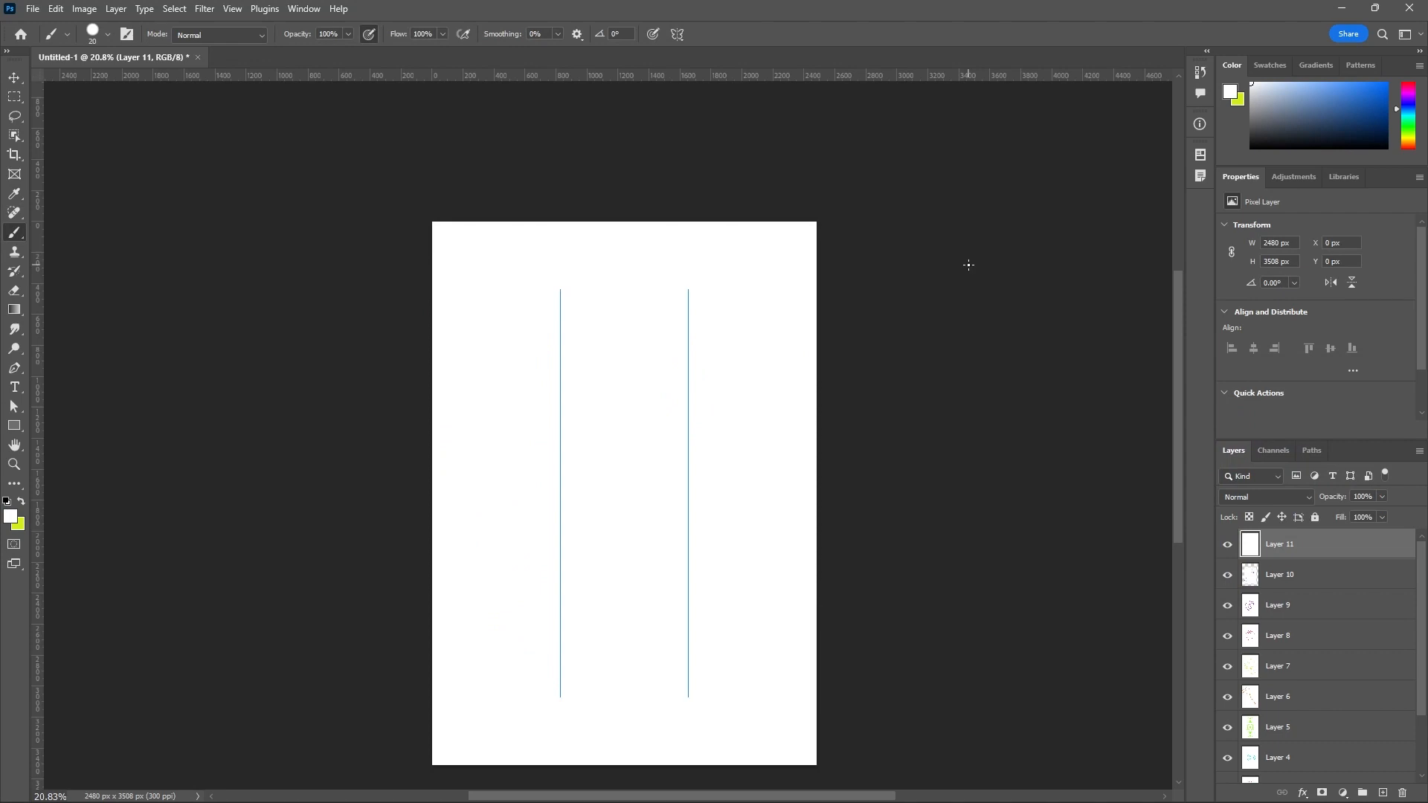
Switch the paint symmetry to Radial with a segment count of 5 and accept its default placement.
{"action": "left_click", "coordinate": [677, 35]}
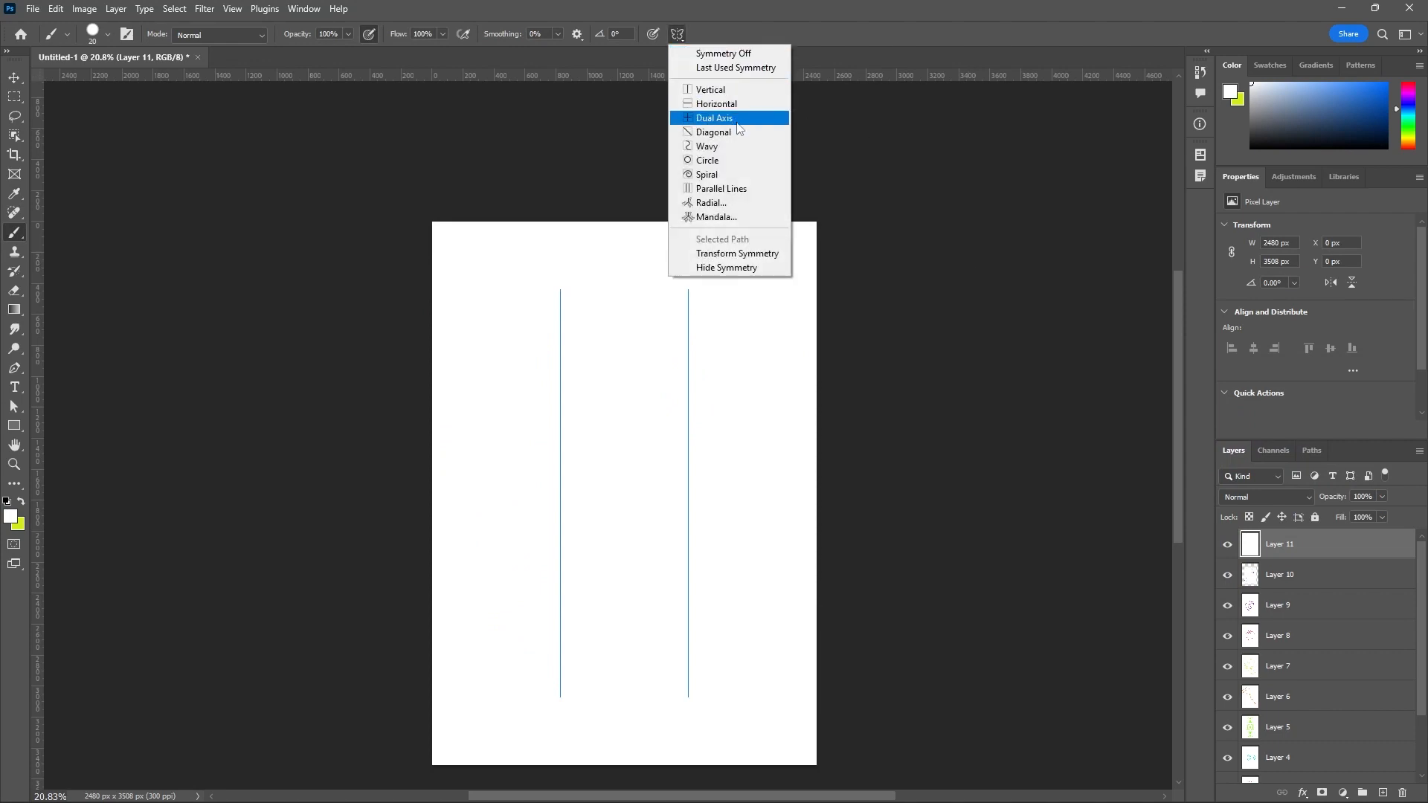
{"action": "left_click", "coordinate": [728, 204]}
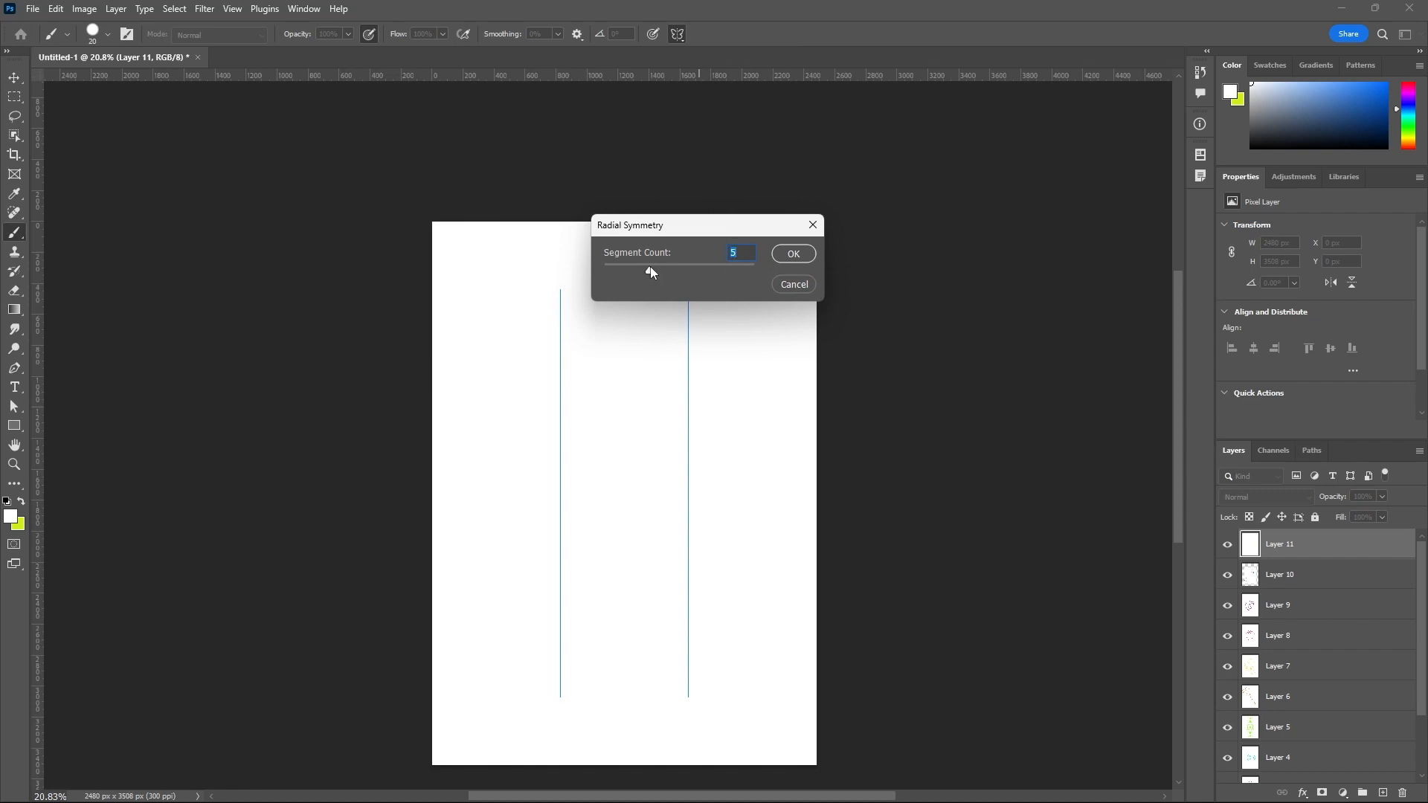
{"action": "left_click", "coordinate": [790, 255]}
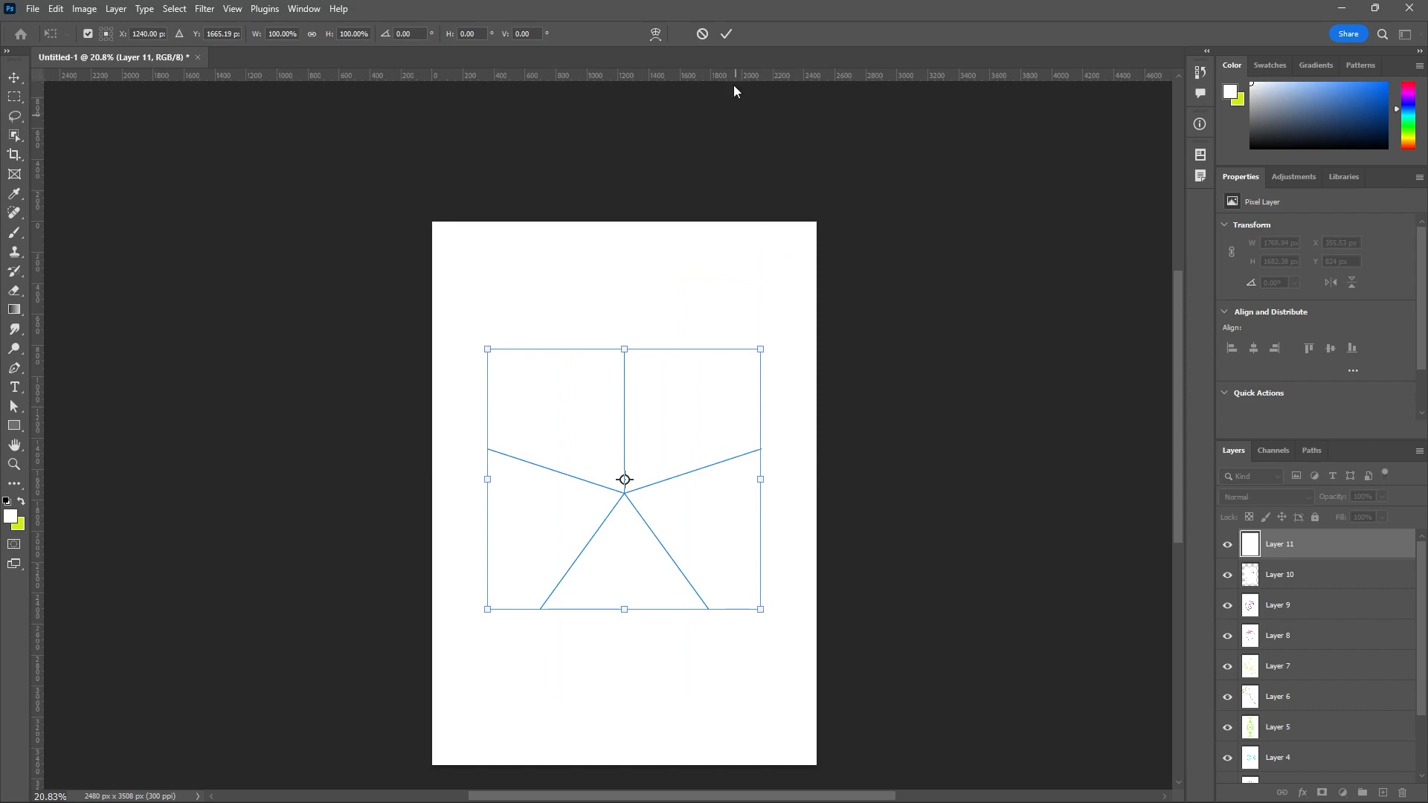
{"action": "left_click", "coordinate": [726, 34]}
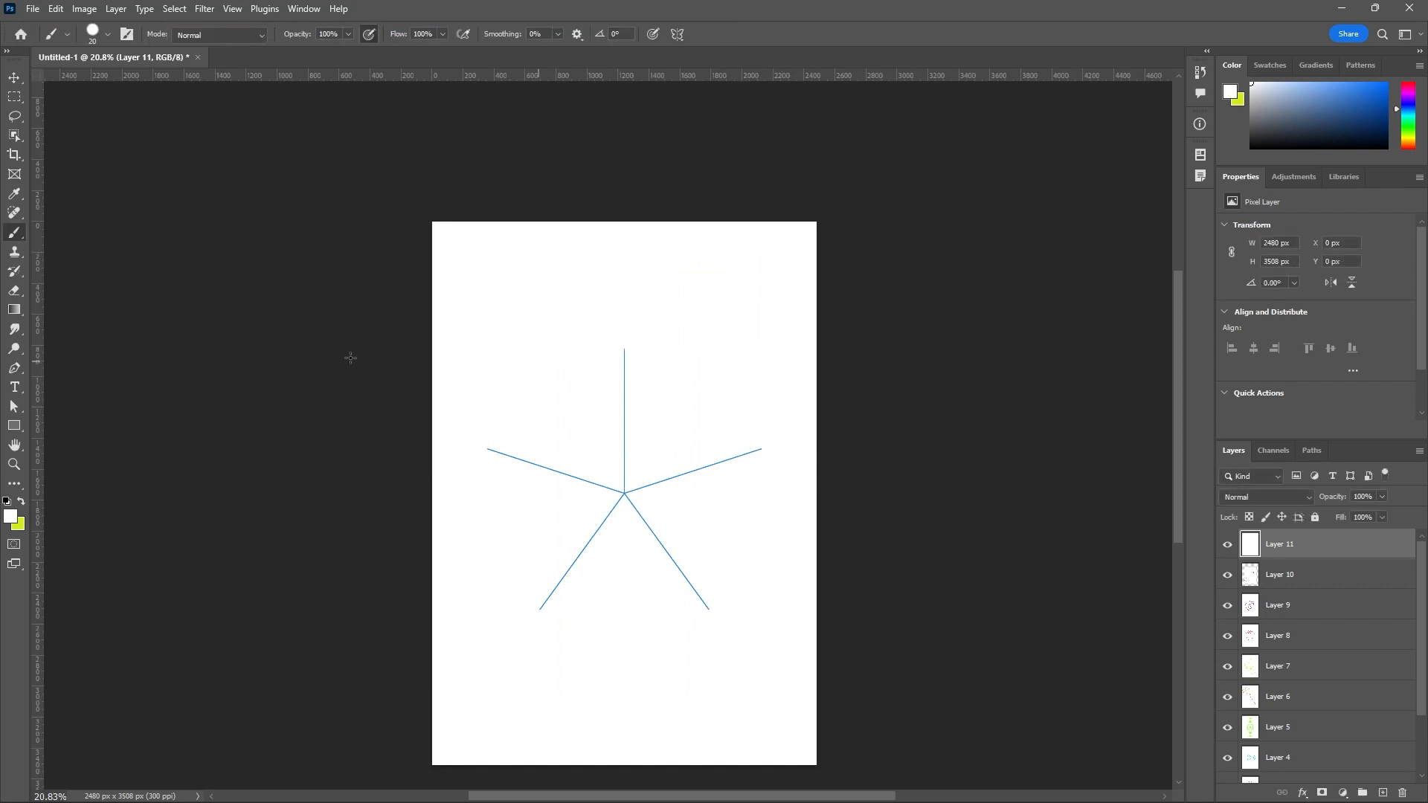
Change the foreground color to a bright green with hue 154° and paint a zigzag stroke along the vertical radial axis to the center.
{"action": "left_click", "coordinate": [11, 517]}
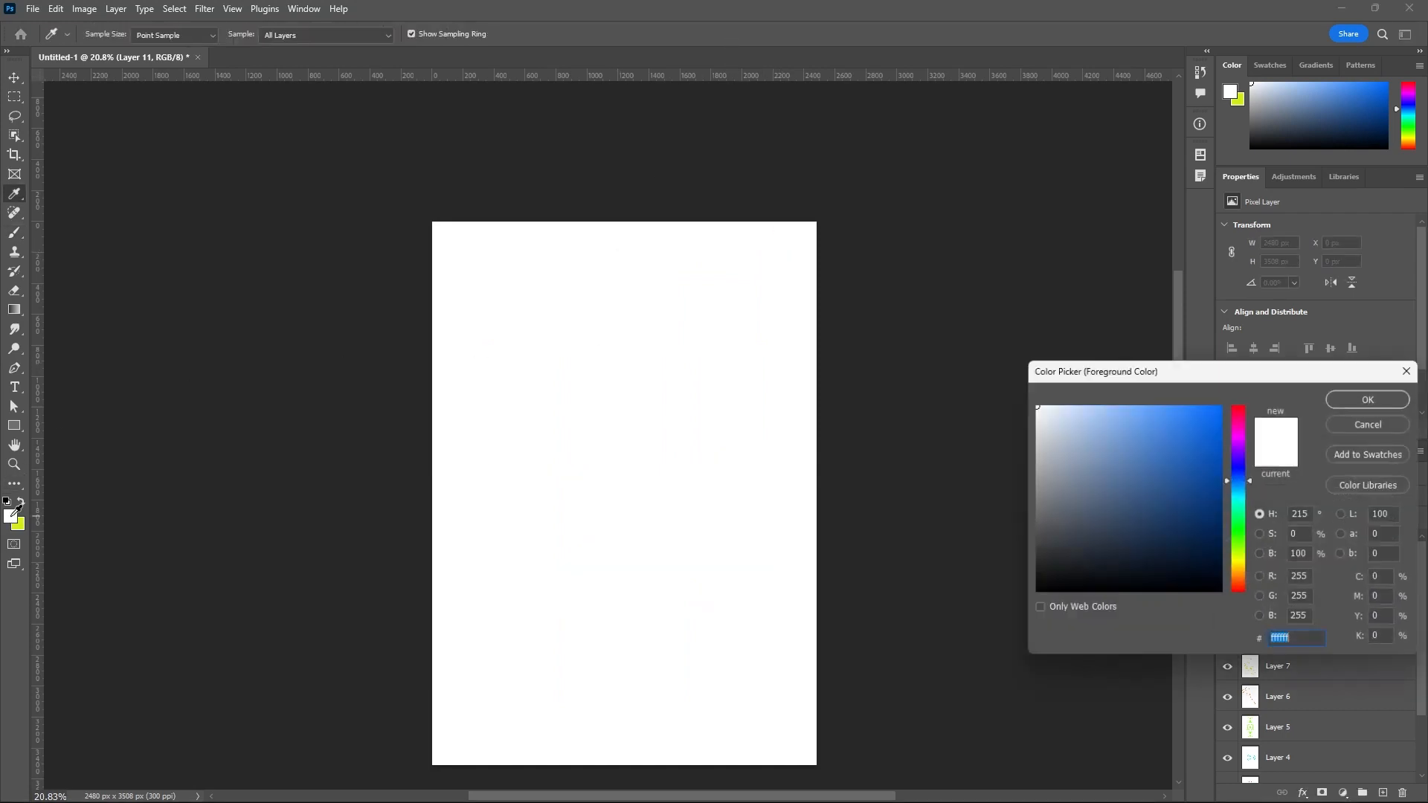
{"action": "left_click", "coordinate": [1242, 519]}
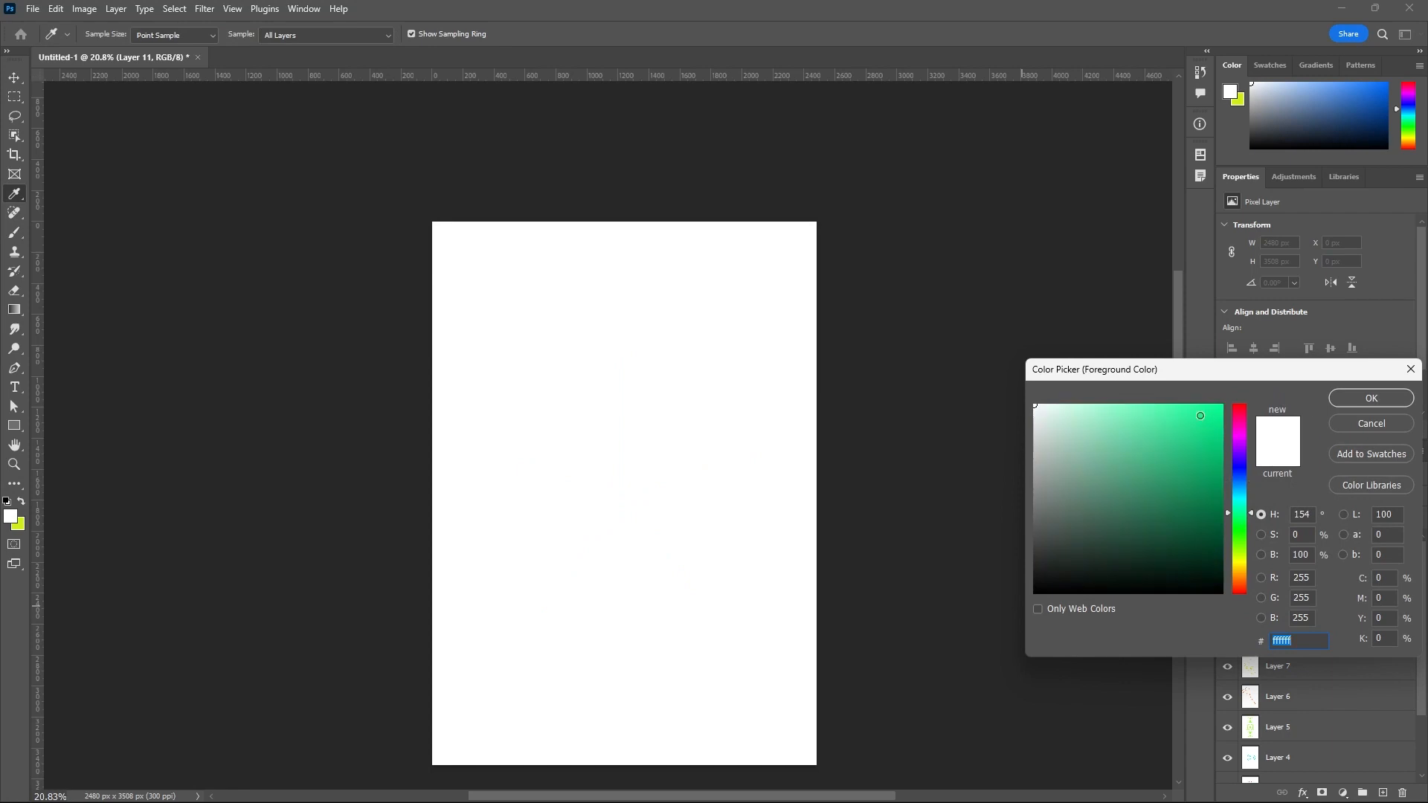
{"action": "left_click", "coordinate": [1202, 418]}
{"action": "left_click", "coordinate": [1364, 400]}
{"action": "mouse_move", "coordinate": [625, 364]}
{"action": "left_mouse_down"}
{"action": "mouse_move", "coordinate": [577, 337]}
{"action": "mouse_move", "coordinate": [593, 373]}
{"action": "mouse_move", "coordinate": [557, 351]}
{"action": "mouse_move", "coordinate": [569, 381]}
{"action": "mouse_move", "coordinate": [538, 363]}
{"action": "mouse_move", "coordinate": [565, 399]}
{"action": "mouse_move", "coordinate": [610, 382]}
{"action": "mouse_move", "coordinate": [578, 420]}
{"action": "mouse_move", "coordinate": [615, 411]}
{"action": "mouse_move", "coordinate": [586, 423]}
{"action": "mouse_move", "coordinate": [580, 445]}
{"action": "mouse_move", "coordinate": [622, 441]}
{"action": "mouse_move", "coordinate": [599, 460]}
{"action": "mouse_move", "coordinate": [624, 471]}
{"action": "mouse_move", "coordinate": [608, 484]}
{"action": "mouse_move", "coordinate": [640, 507]}
{"action": "left_mouse_up"}
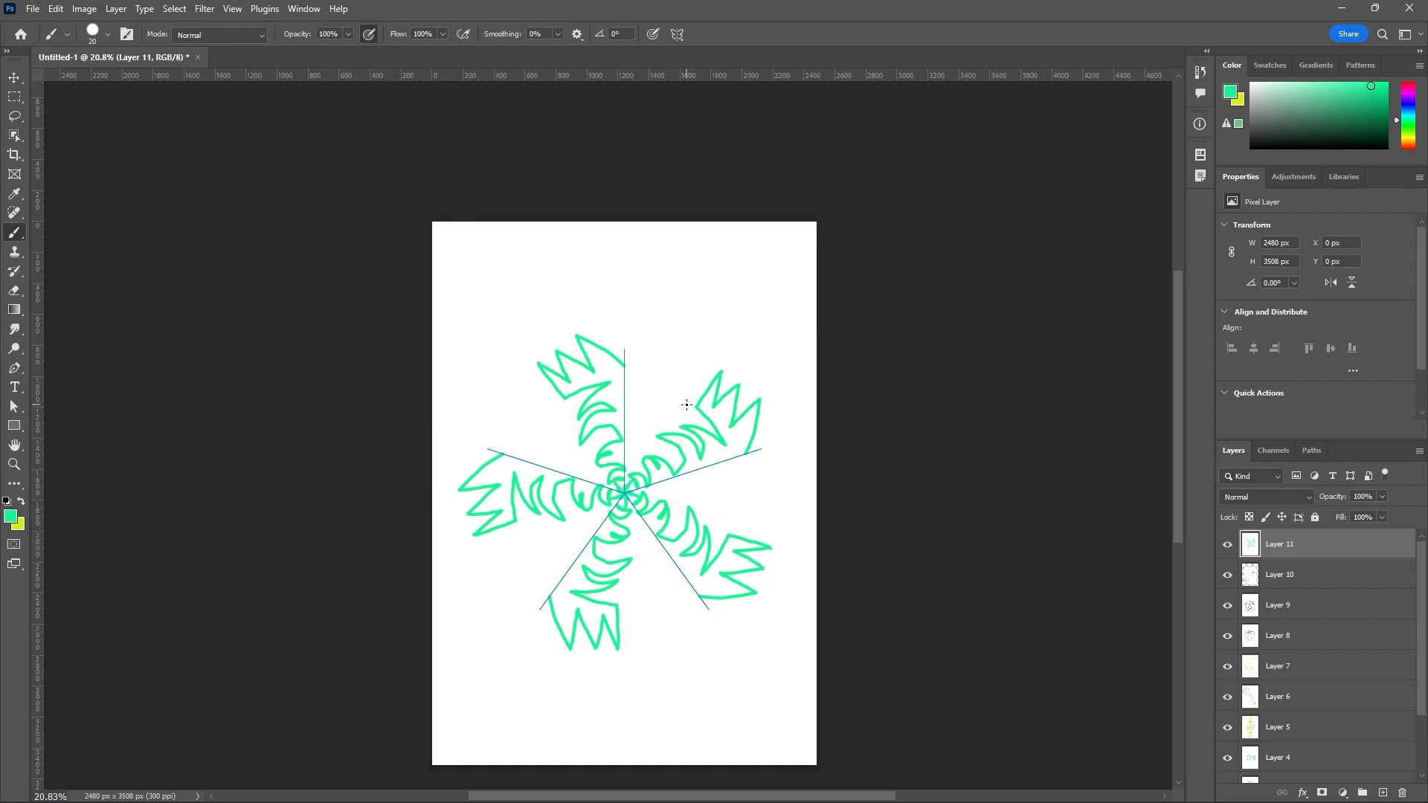
Add a new layer above Layer 11, set the foreground color to ffffff and fill the layer with it.
{"action": "left_click", "coordinate": [1382, 793]}
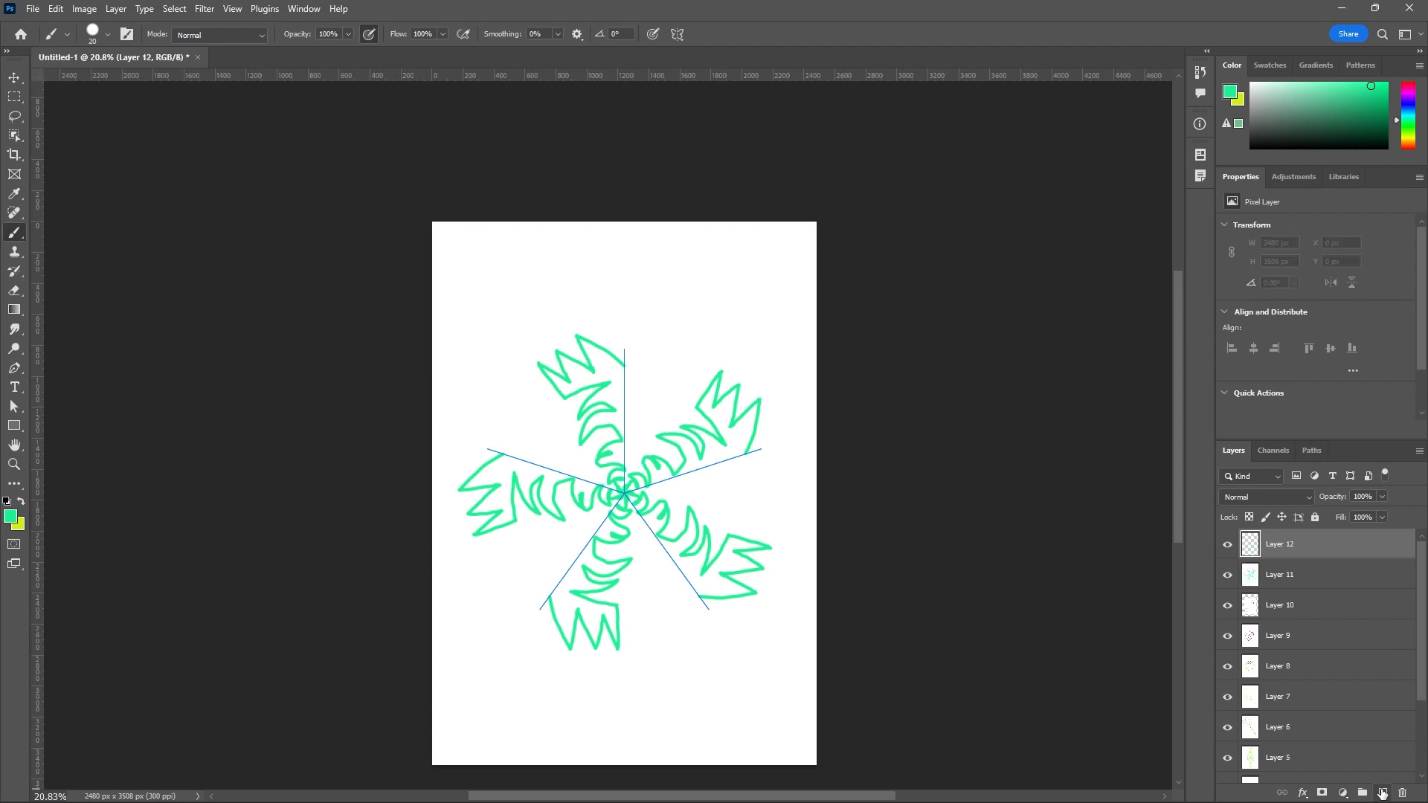
{"action": "left_click", "coordinate": [11, 516]}
{"action": "type", "text": "ffffff"}
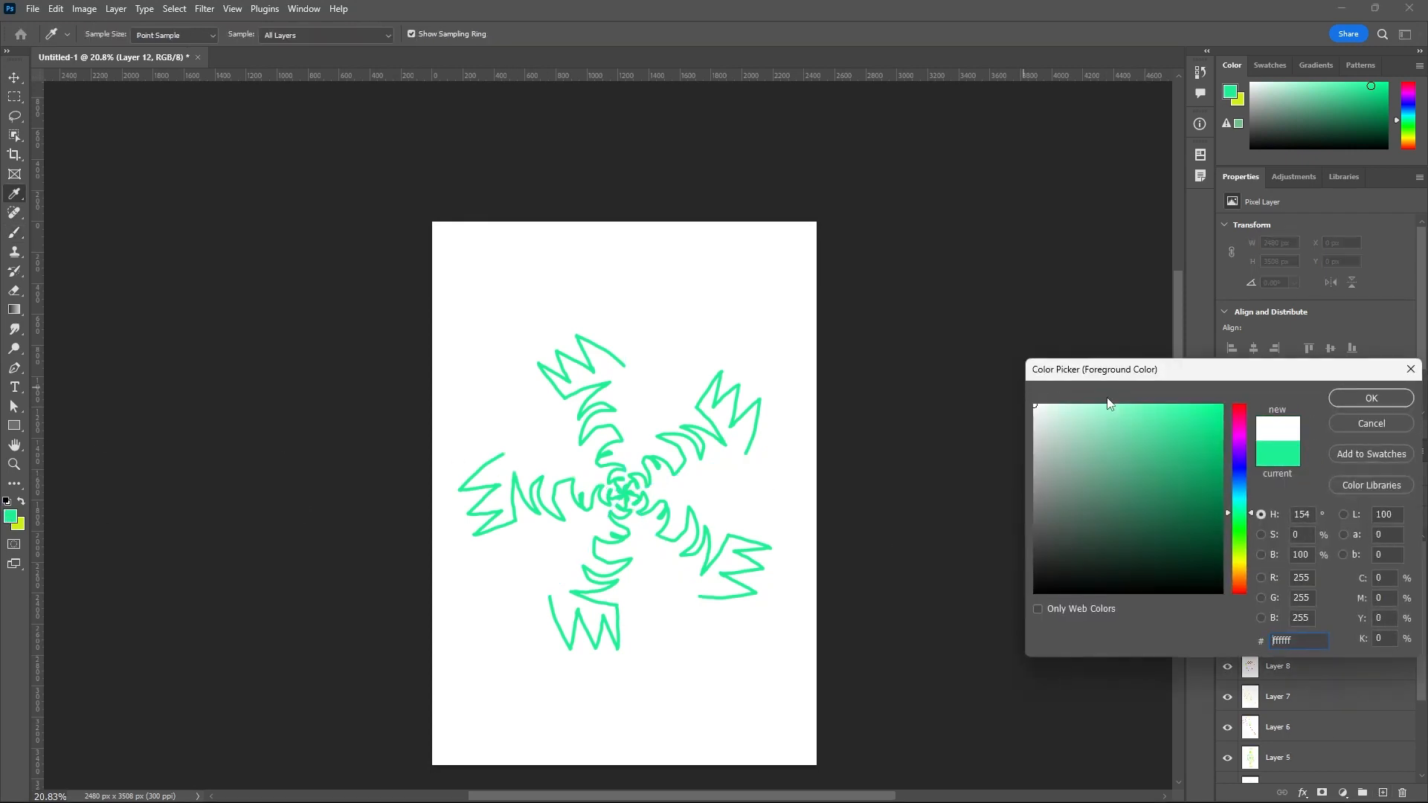
{"action": "left_click", "coordinate": [1365, 402]}
{"action": "key", "text": "b"}
{"action": "key", "text": "alt+BackSpace"}
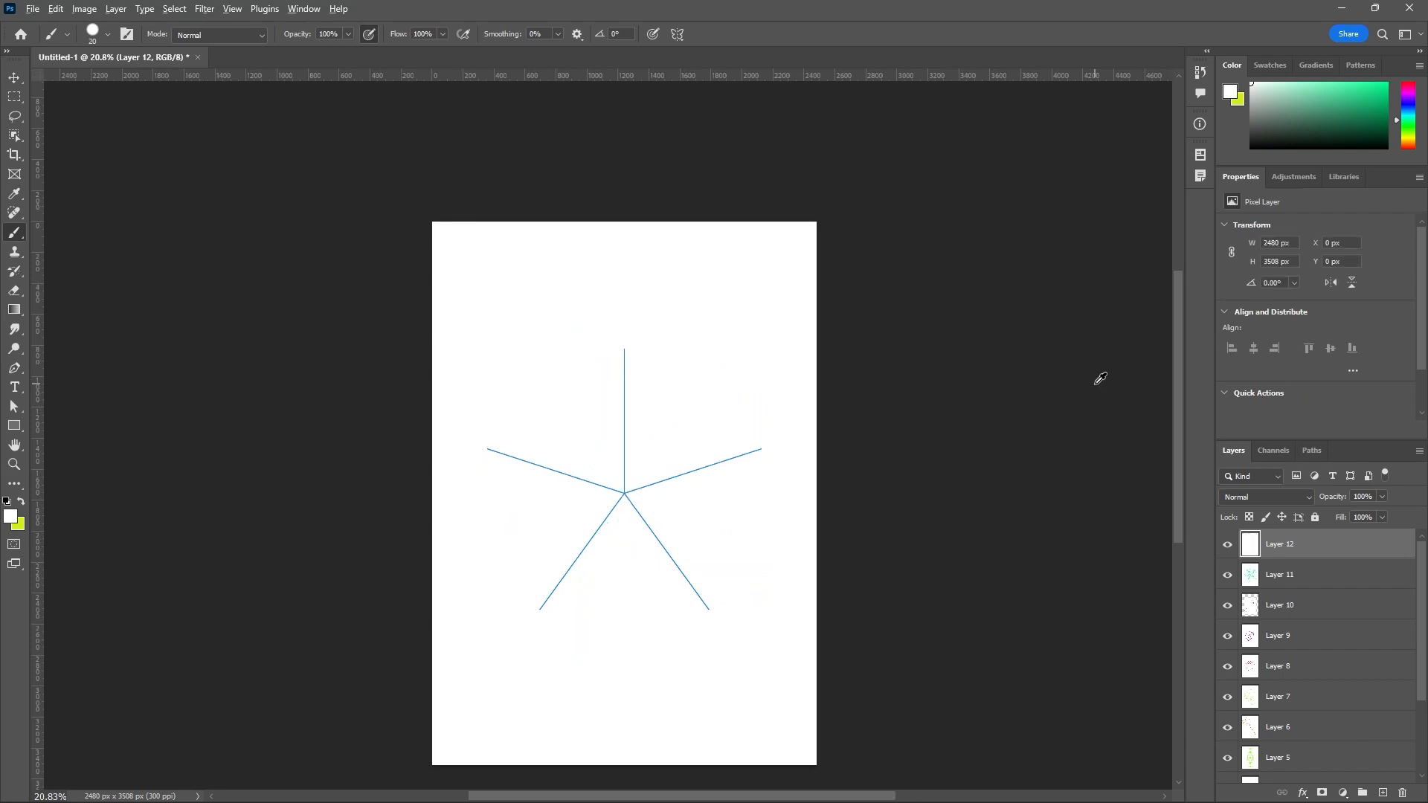
Switch the paint symmetry to Mandala with five segments and accept its default placement.
{"action": "left_click", "coordinate": [677, 34]}
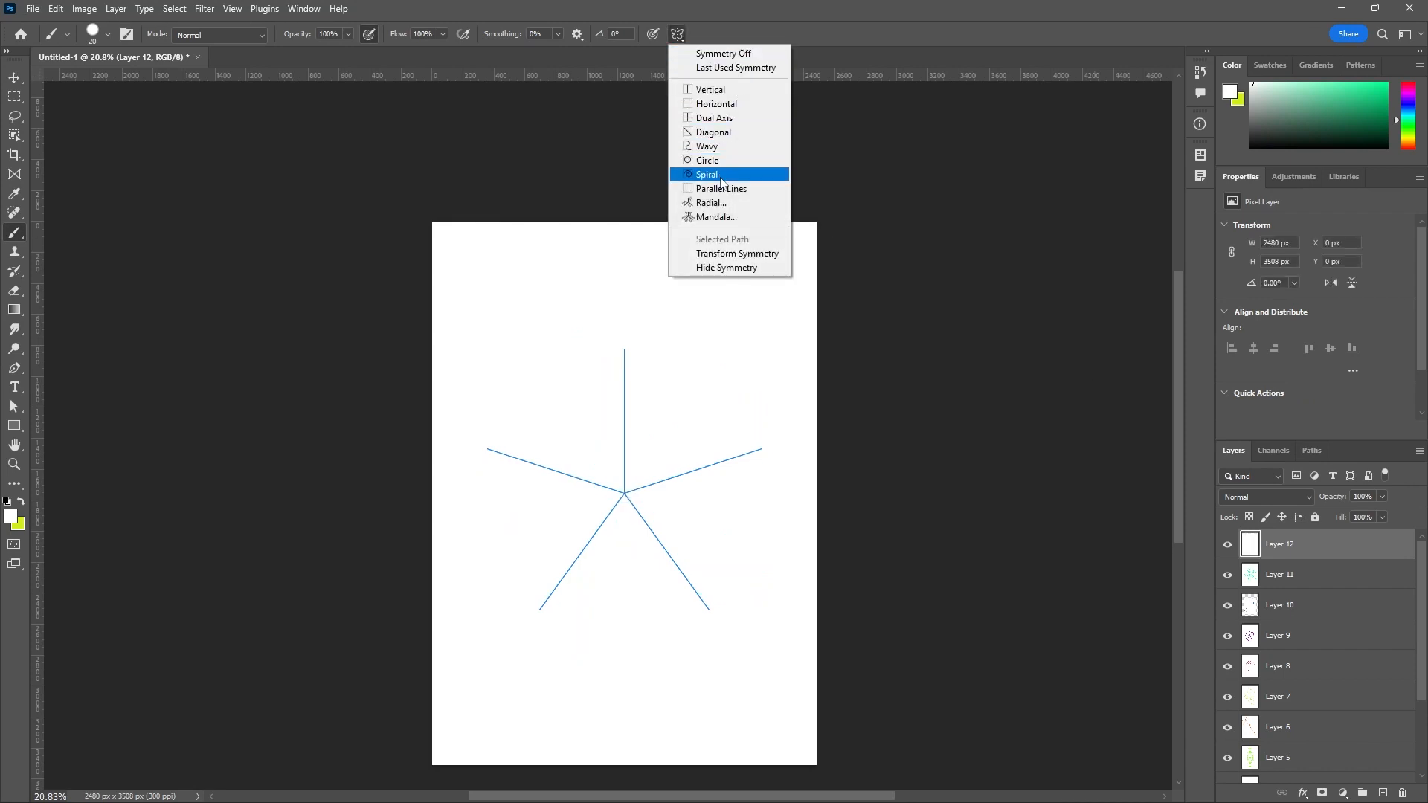
{"action": "left_click", "coordinate": [716, 217]}
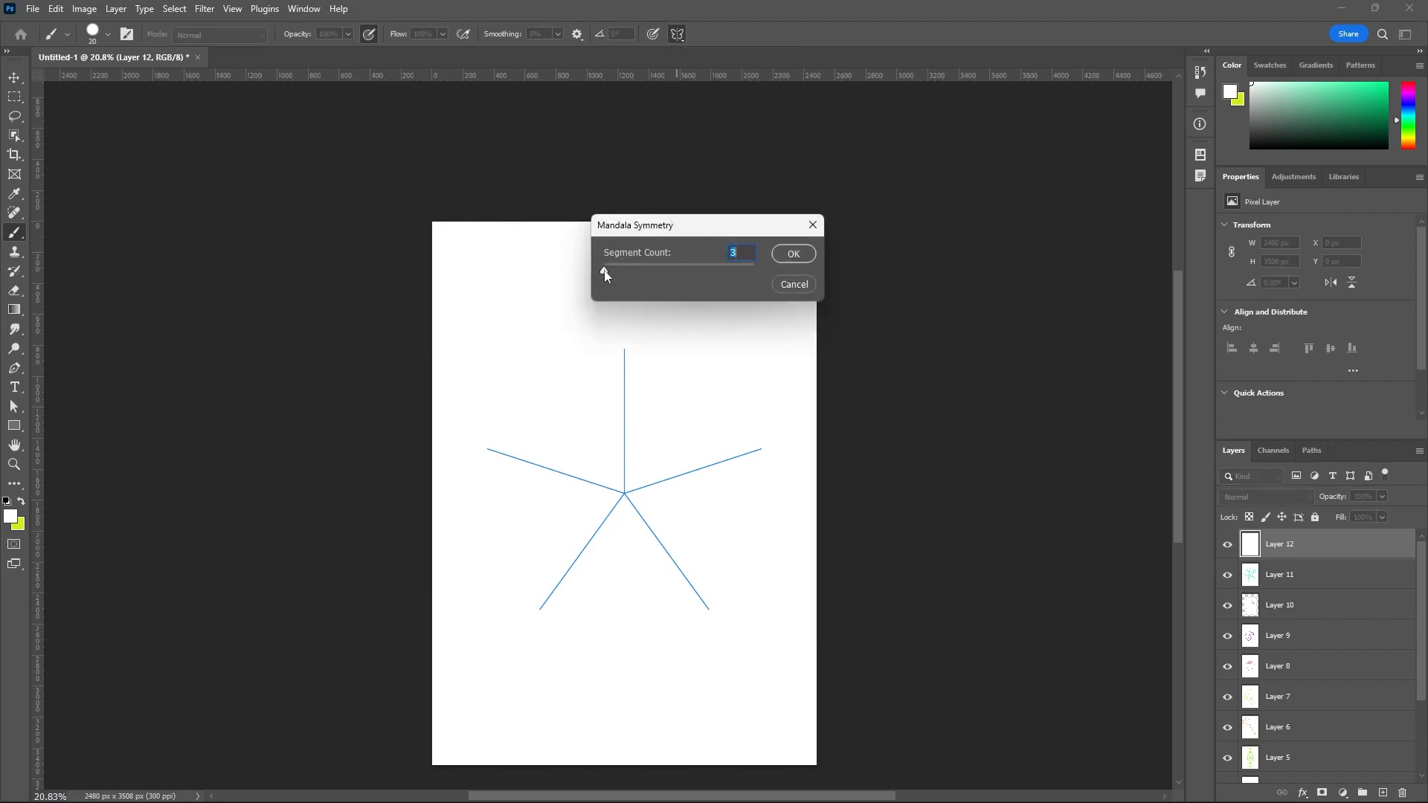
{"action": "left_click_drag", "start_coordinate": [614, 273], "coordinate": [624, 272]}
{"action": "left_click", "coordinate": [783, 256]}
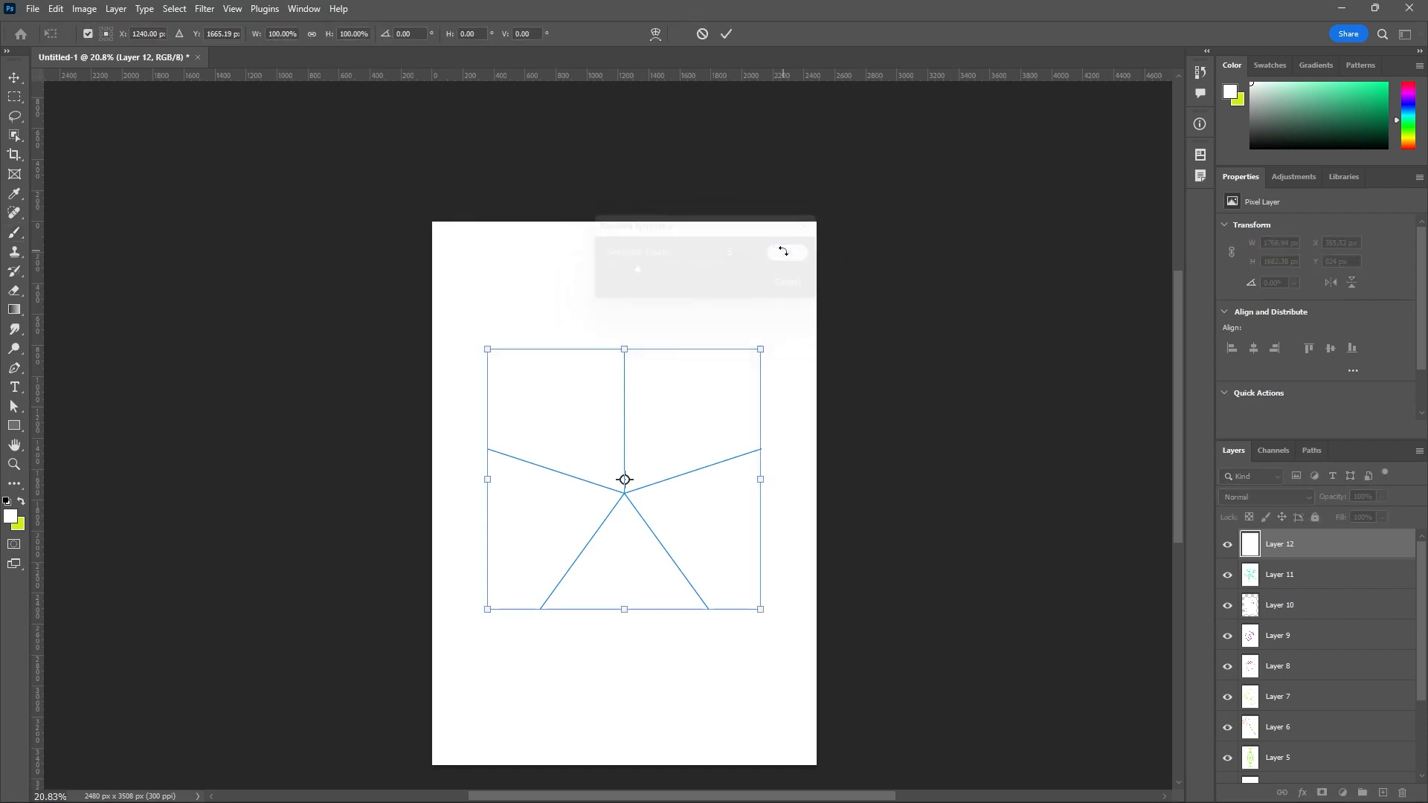
{"action": "left_click", "coordinate": [733, 33]}
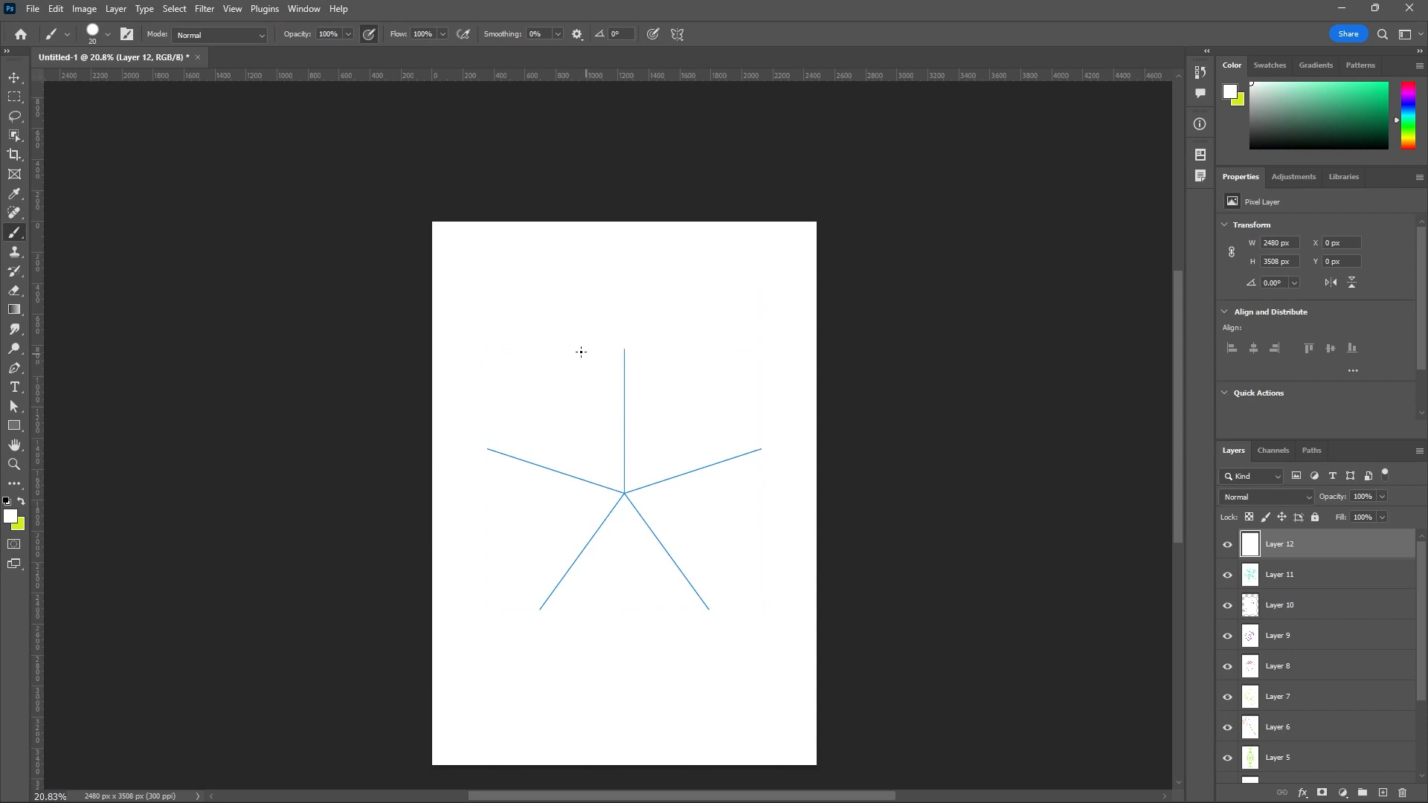
Change the foreground color to violet 7738eb and paint a jagged, spiky outline from the vertical mandala axis in to the center.
{"action": "left_click", "coordinate": [10, 517]}
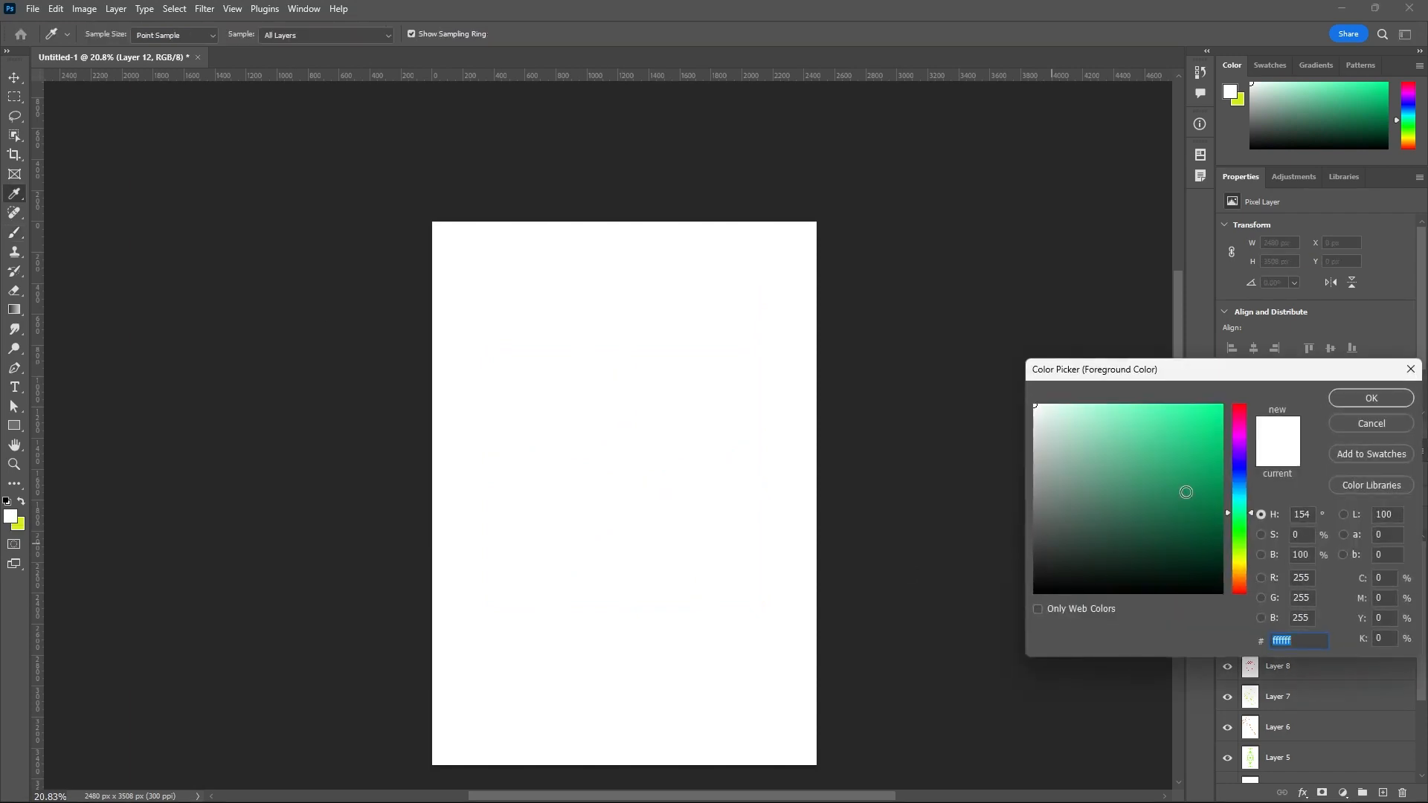
{"action": "left_click", "coordinate": [1237, 457]}
{"action": "left_click_drag", "start_coordinate": [1215, 439], "coordinate": [1177, 419]}
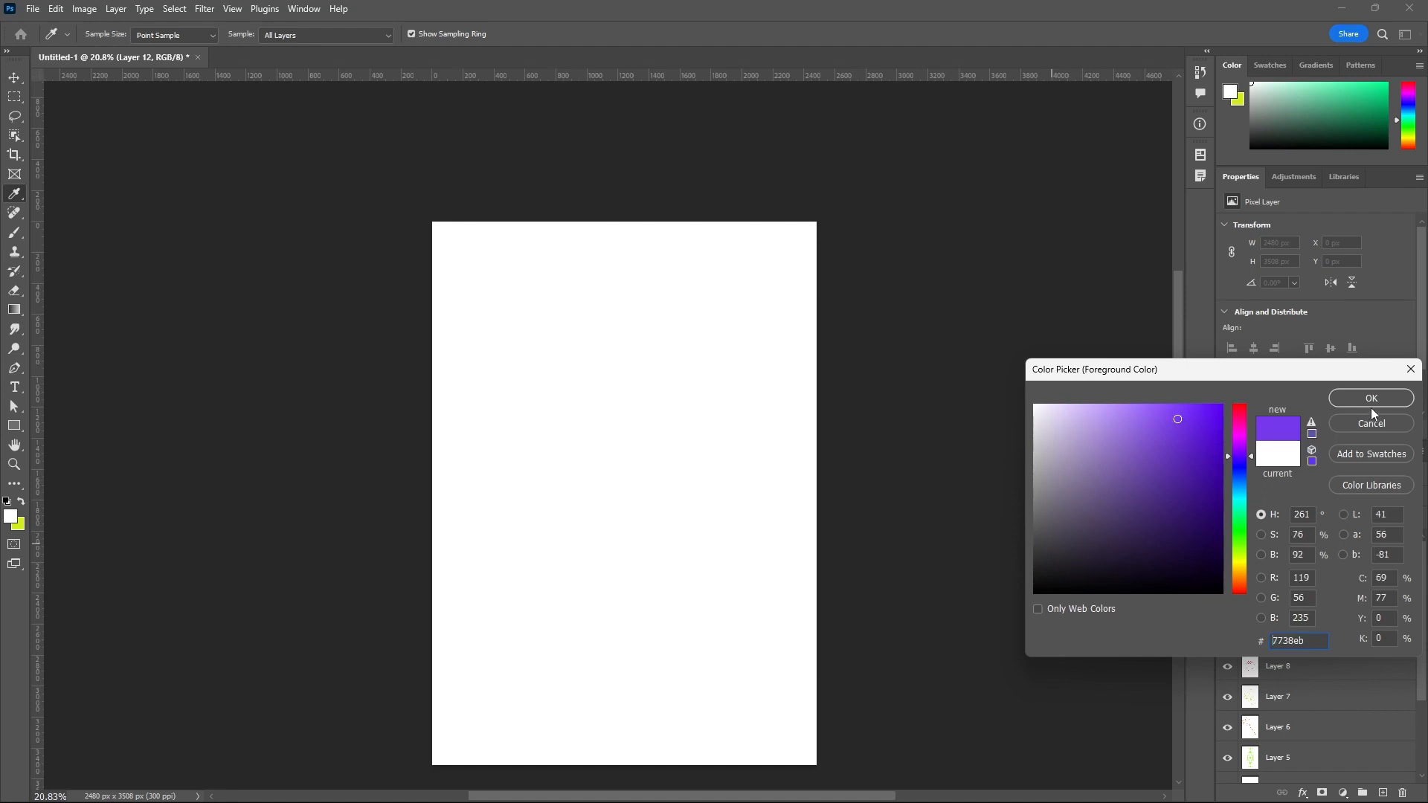
{"action": "left_click", "coordinate": [1372, 399]}
{"action": "mouse_move", "coordinate": [625, 375]}
{"action": "left_mouse_down"}
{"action": "mouse_move", "coordinate": [584, 355]}
{"action": "mouse_move", "coordinate": [584, 414]}
{"action": "mouse_move", "coordinate": [503, 321]}
{"action": "mouse_move", "coordinate": [577, 426]}
{"action": "mouse_move", "coordinate": [612, 411]}
{"action": "mouse_move", "coordinate": [594, 465]}
{"action": "mouse_move", "coordinate": [612, 457]}
{"action": "mouse_move", "coordinate": [624, 491]}
{"action": "left_mouse_up"}
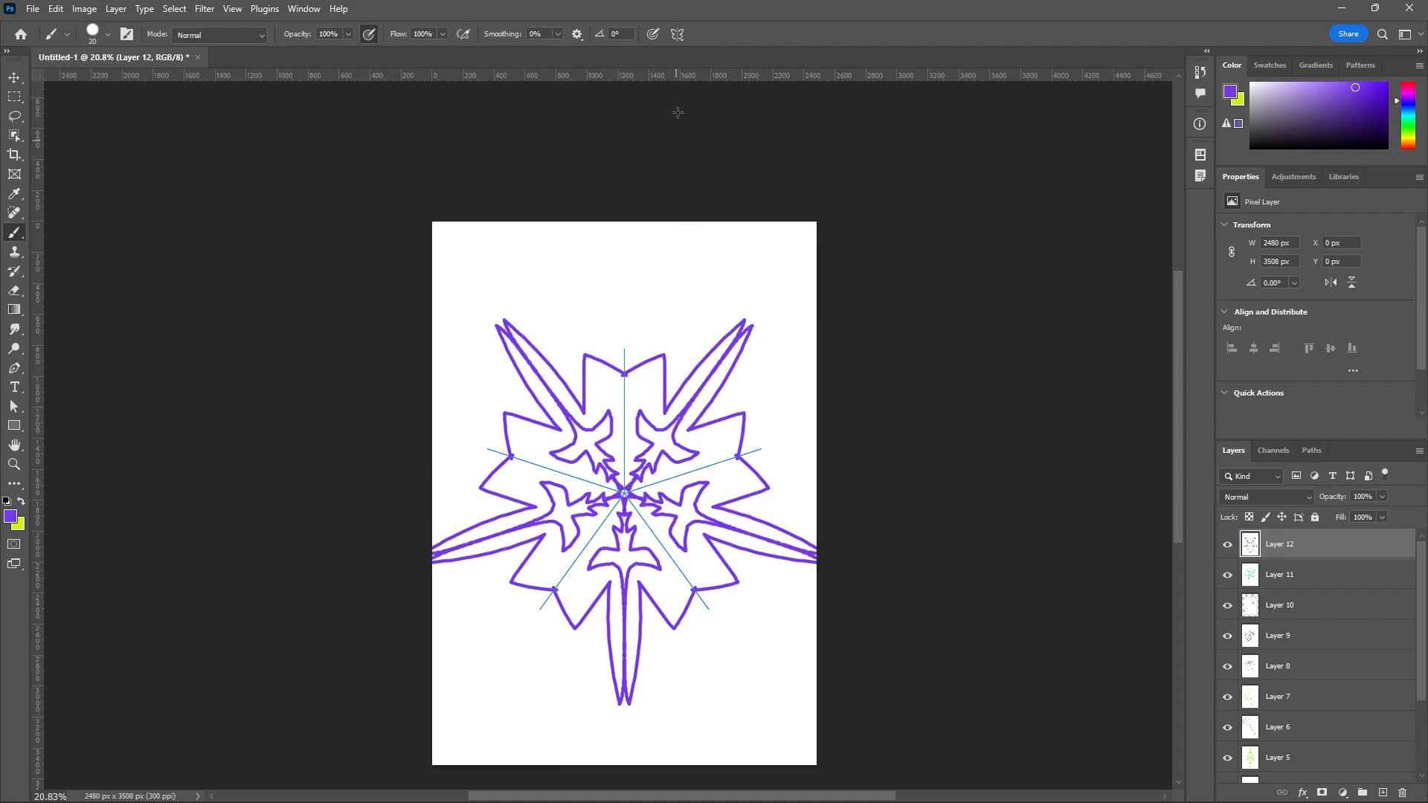
Turn off the paint symmetry.
{"action": "left_click", "coordinate": [678, 32]}
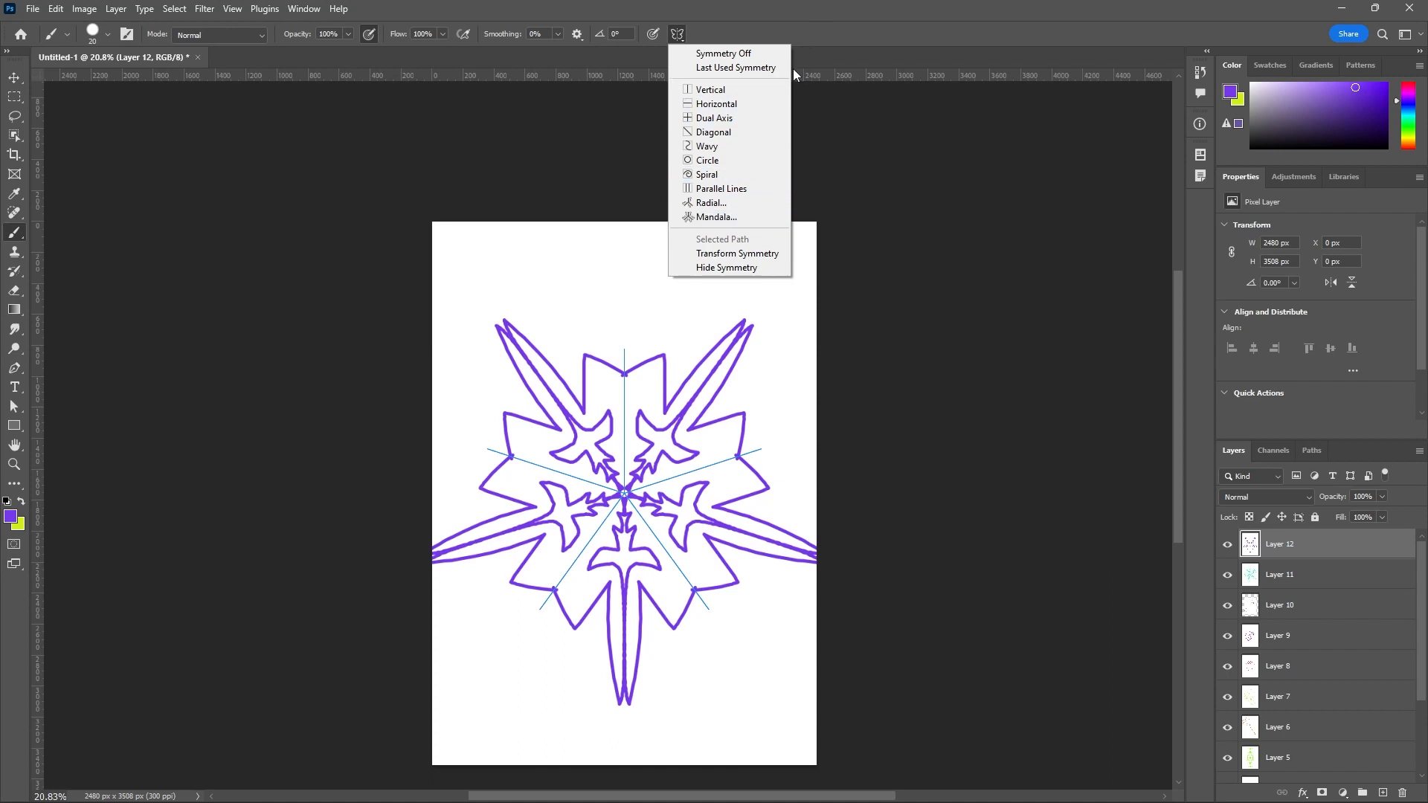
{"action": "left_click", "coordinate": [740, 61]}
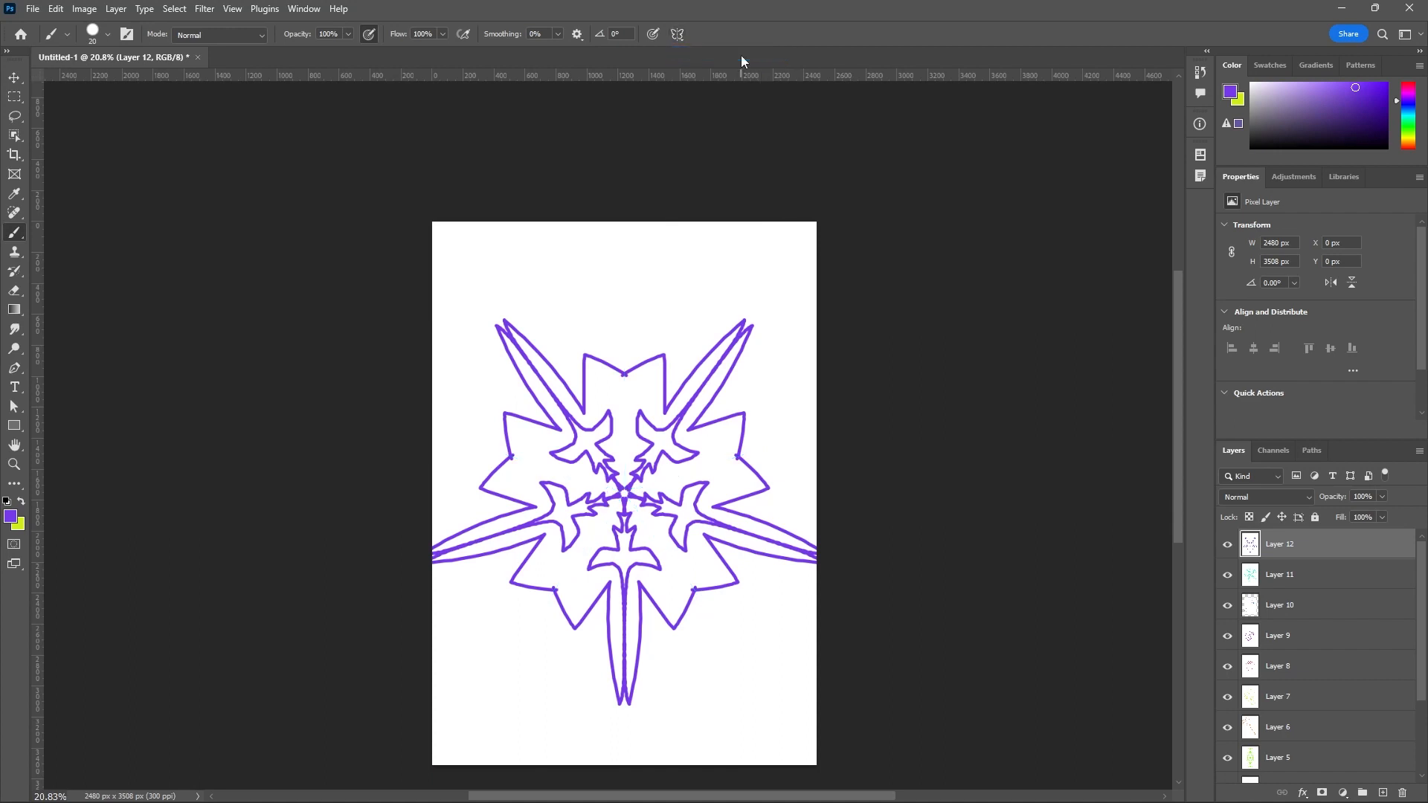
Switch to the Move tool and return to the Brush tool from its tool group.
{"action": "left_click", "coordinate": [14, 78]}
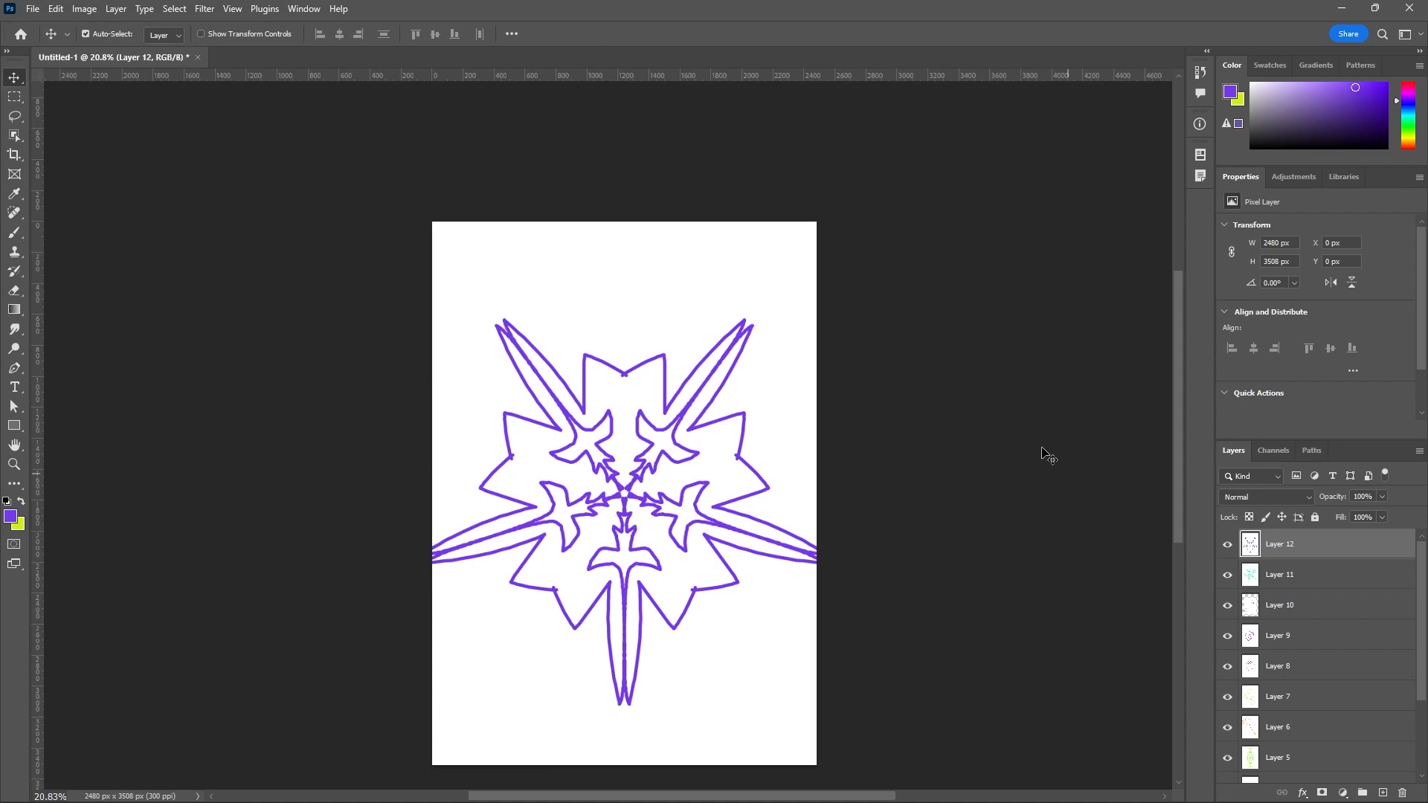
{"action": "scroll", "coordinate": [949, 420], "scroll_direction": "down", "scroll_amount": 2}
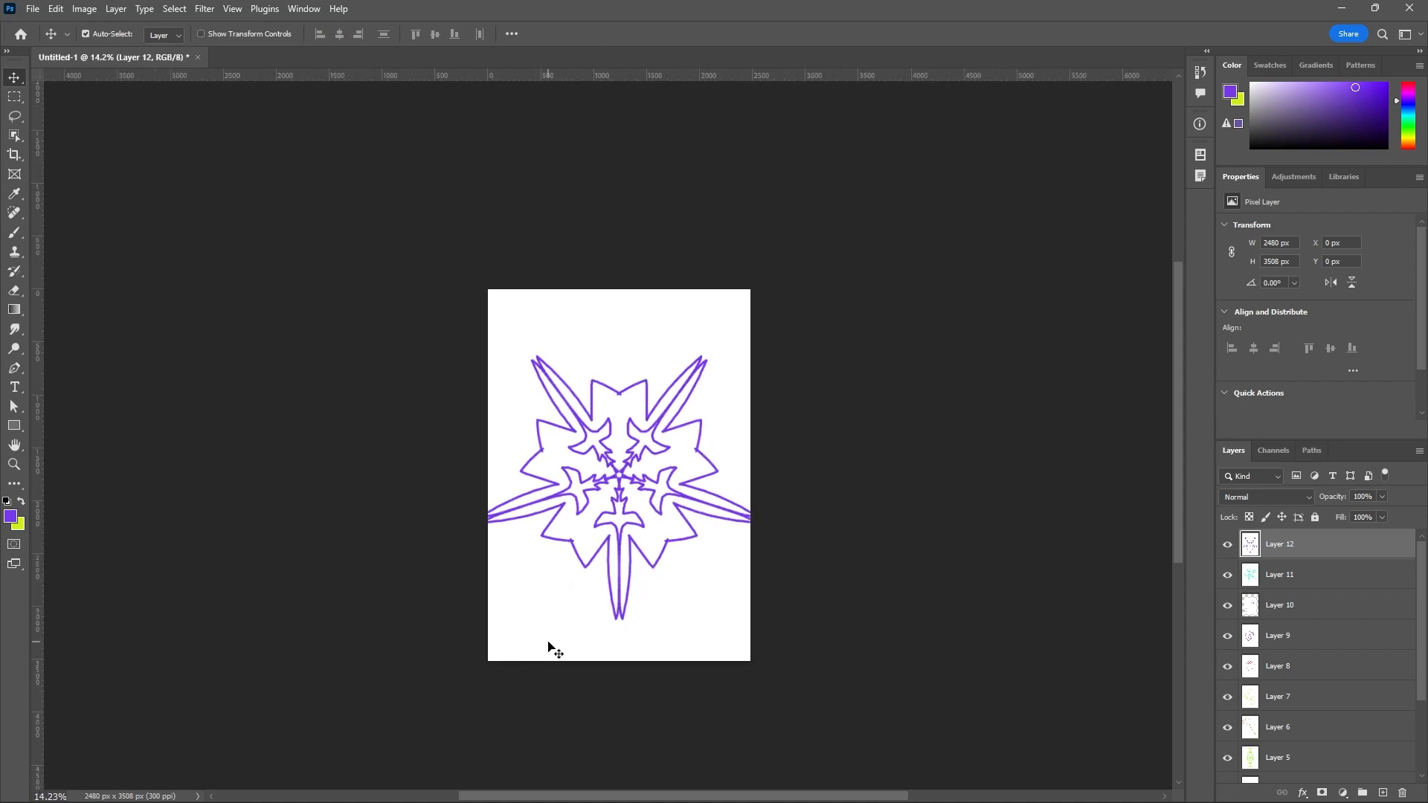
{"action": "left_click", "coordinate": [19, 230]}
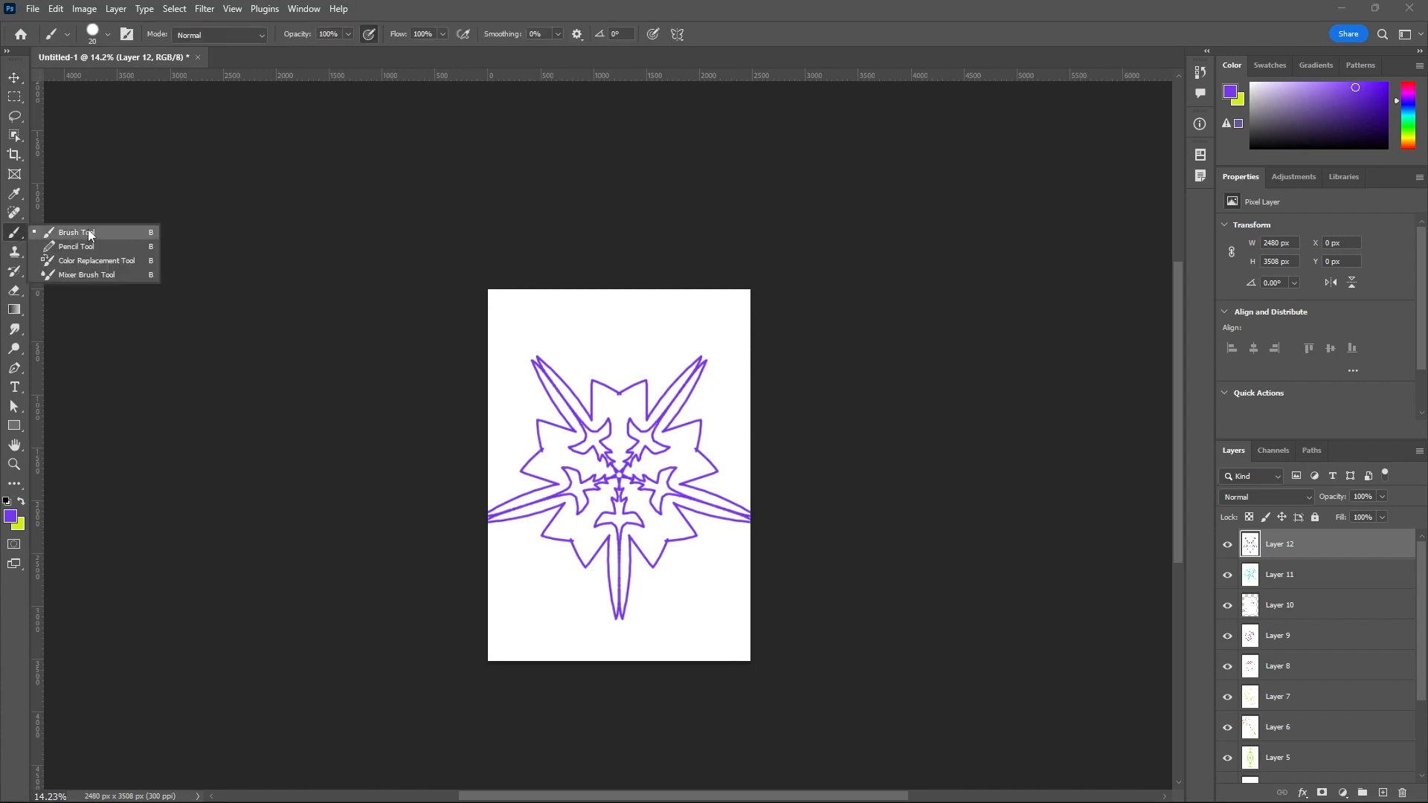
{"action": "left_click", "coordinate": [88, 231]}
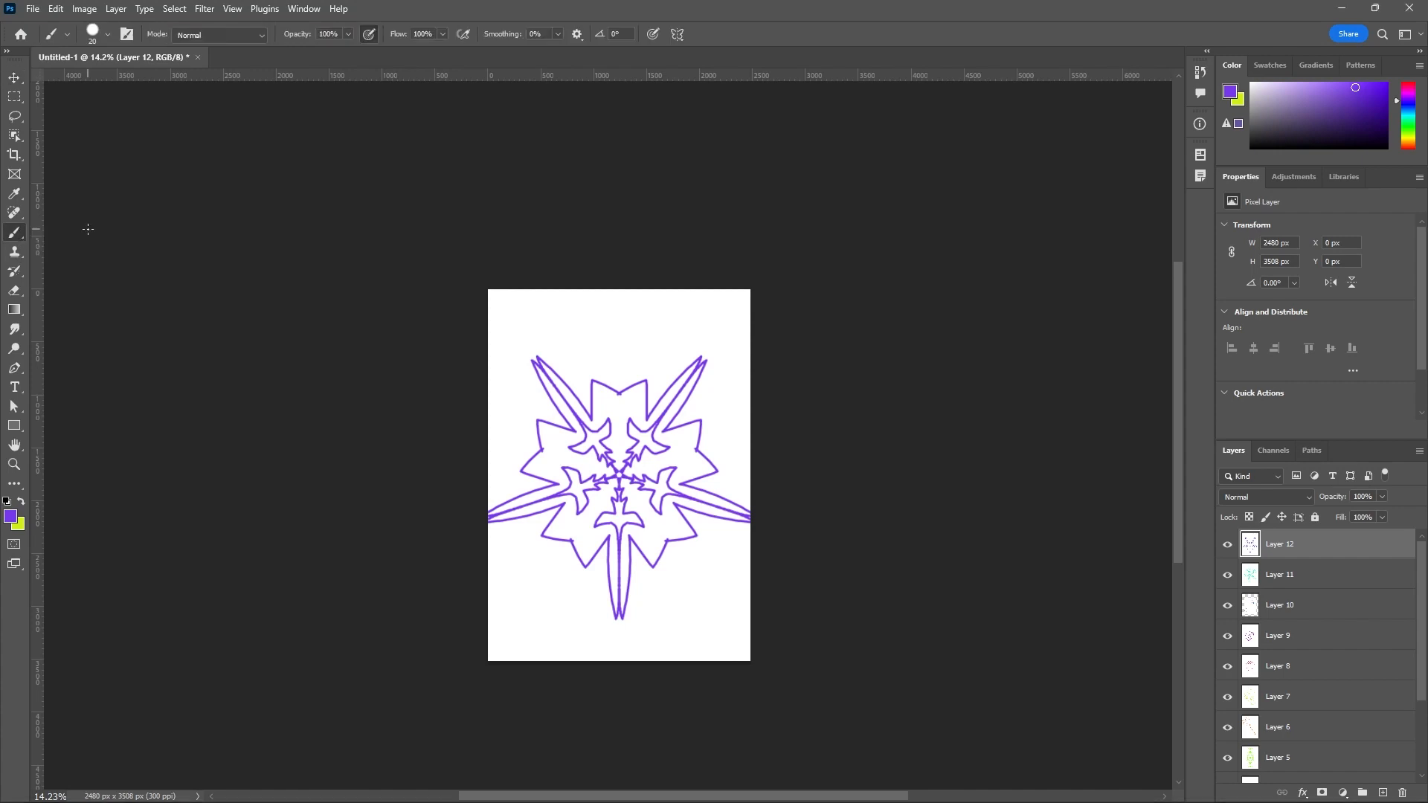
{"action": "right_click", "coordinate": [19, 233]}
{"action": "left_click", "coordinate": [20, 234]}
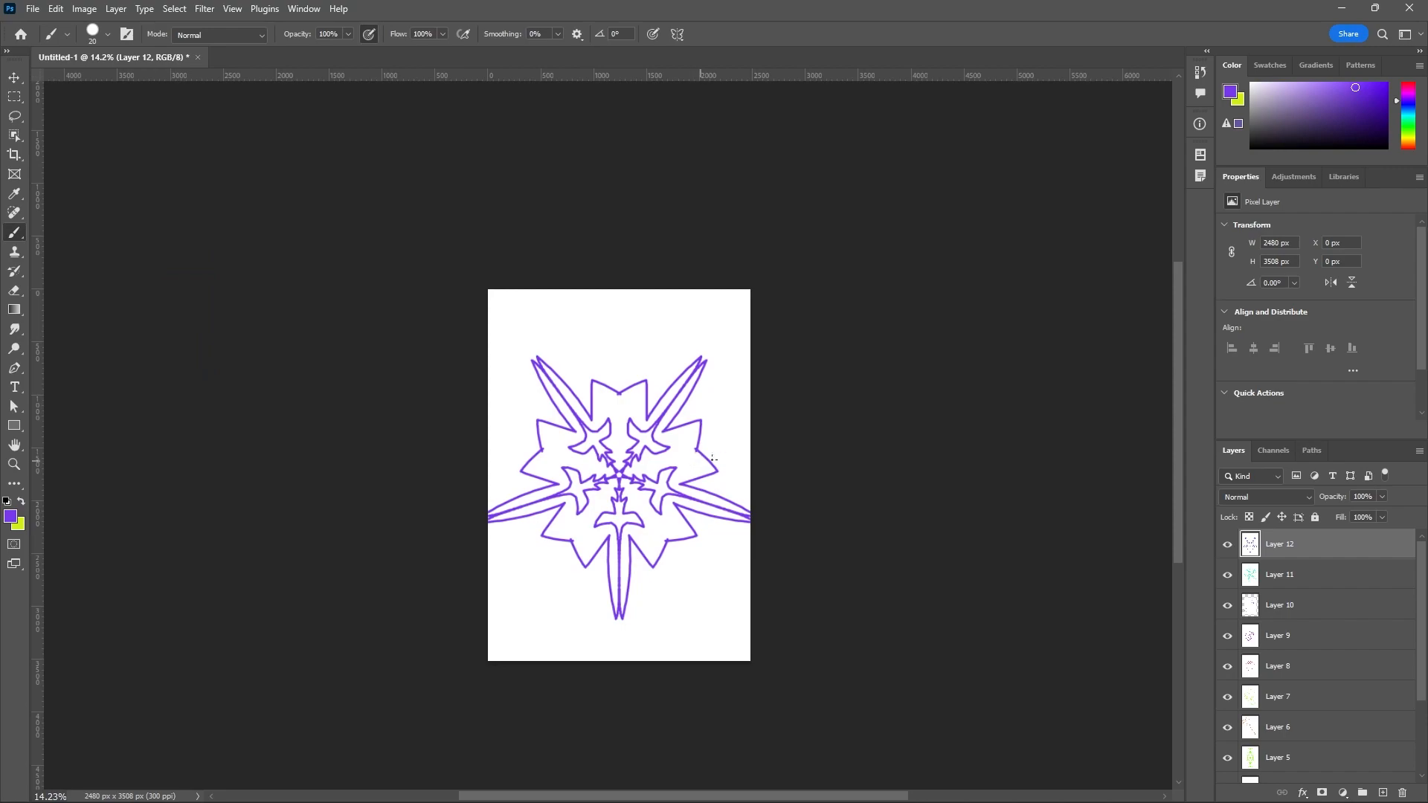